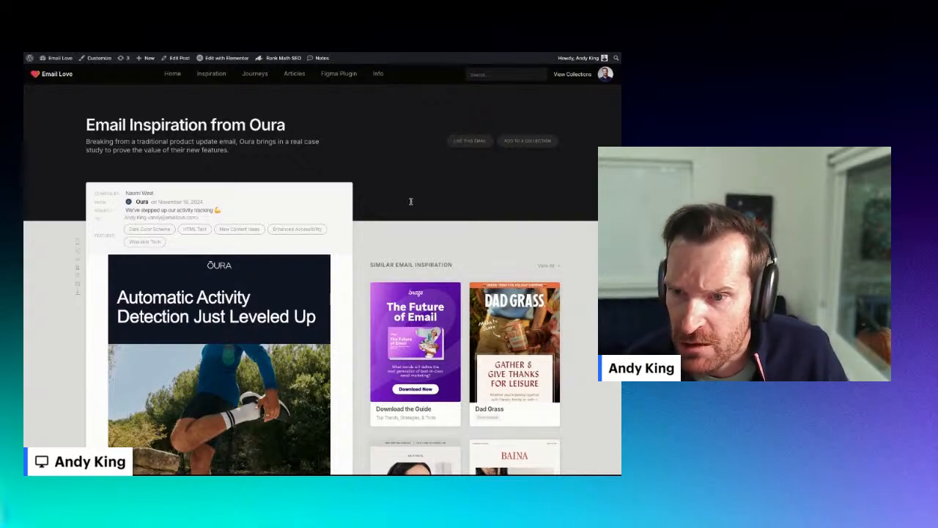
Step: Scroll through the Oura reference email to study its layout and headline
scroll(373, 224, "down", 1)
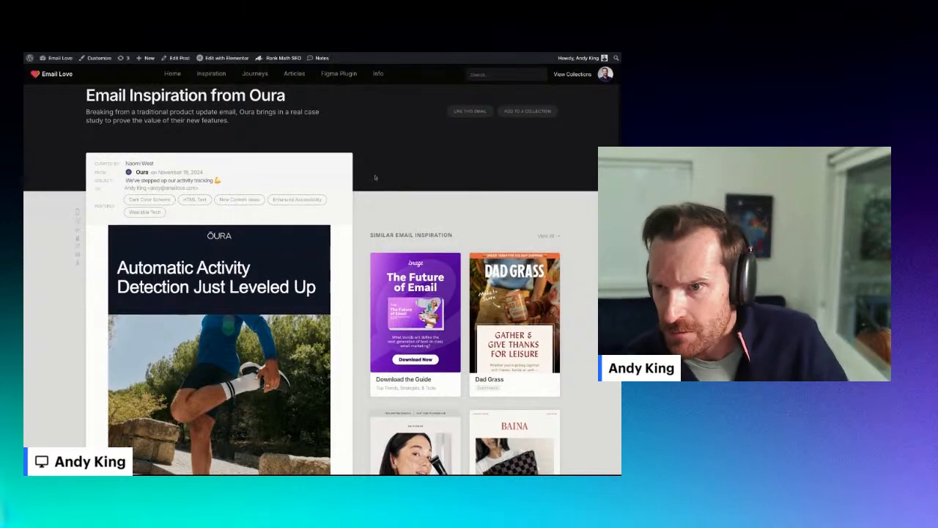
scroll(376, 178, "down", 1)
scroll(375, 178, "down", 3)
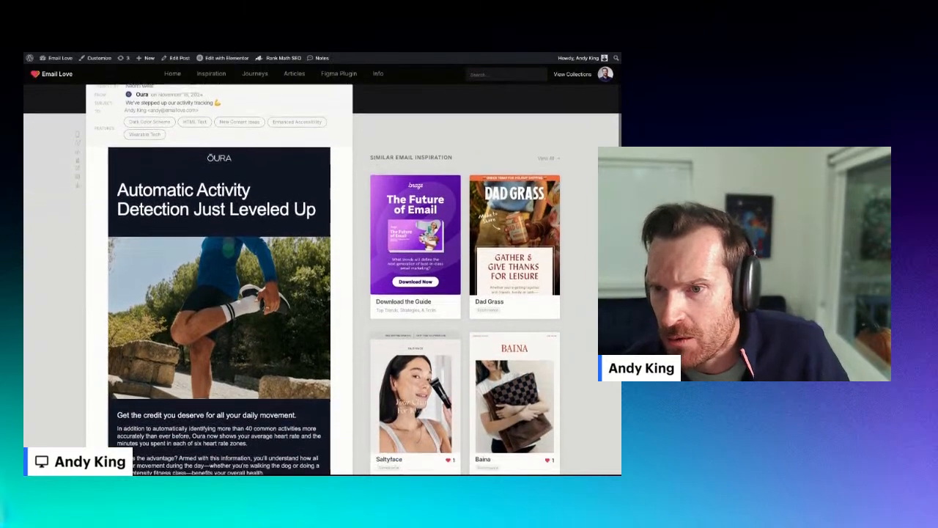
scroll(375, 177, "down", 1)
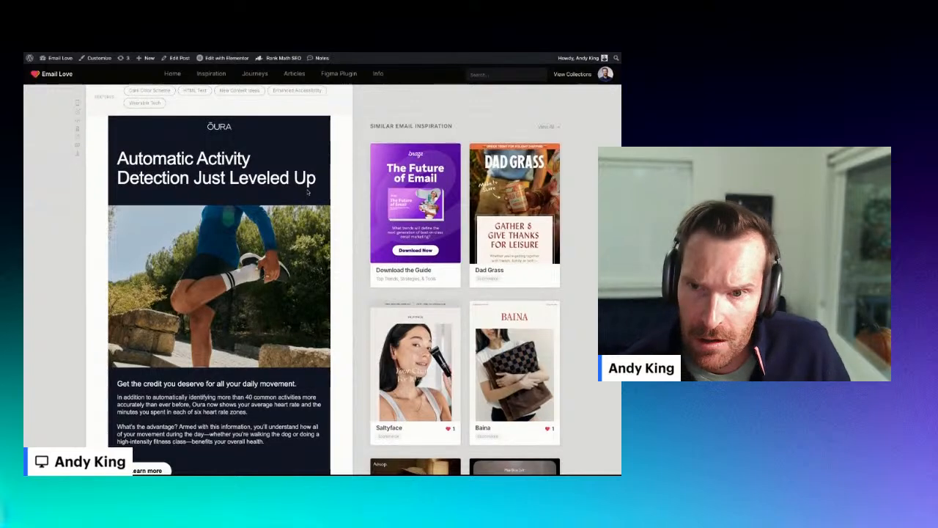
left_click_drag(317, 181, 117, 157)
left_click(163, 165)
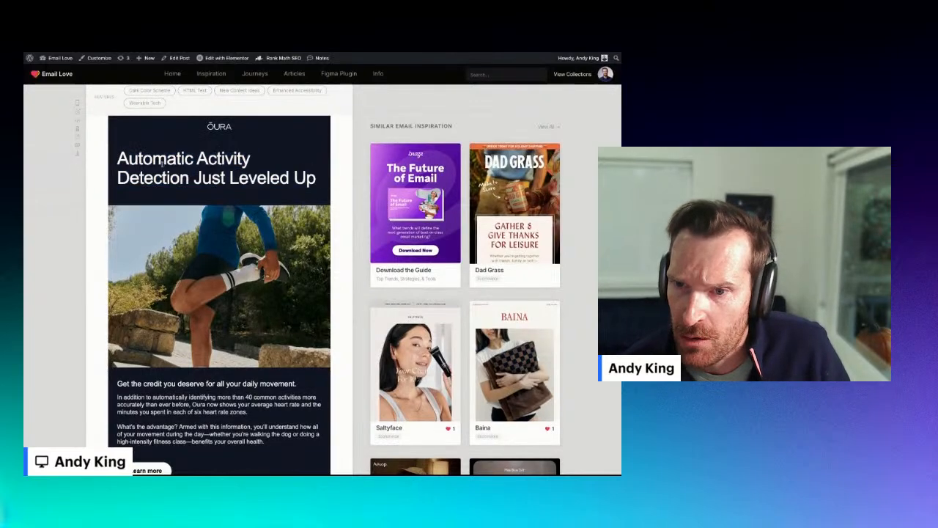
scroll(167, 165, "down", 2)
scroll(166, 165, "down", 1)
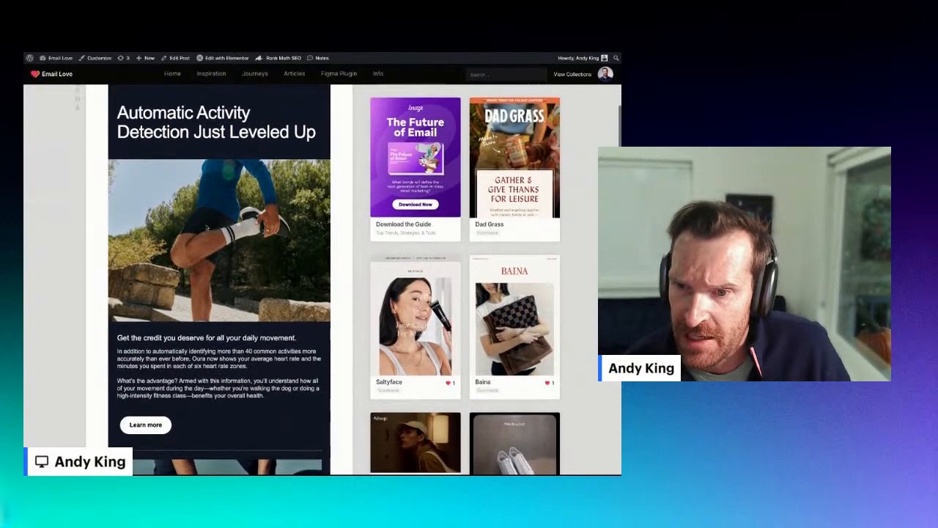
scroll(166, 165, "down", 1)
scroll(231, 217, "down", 4)
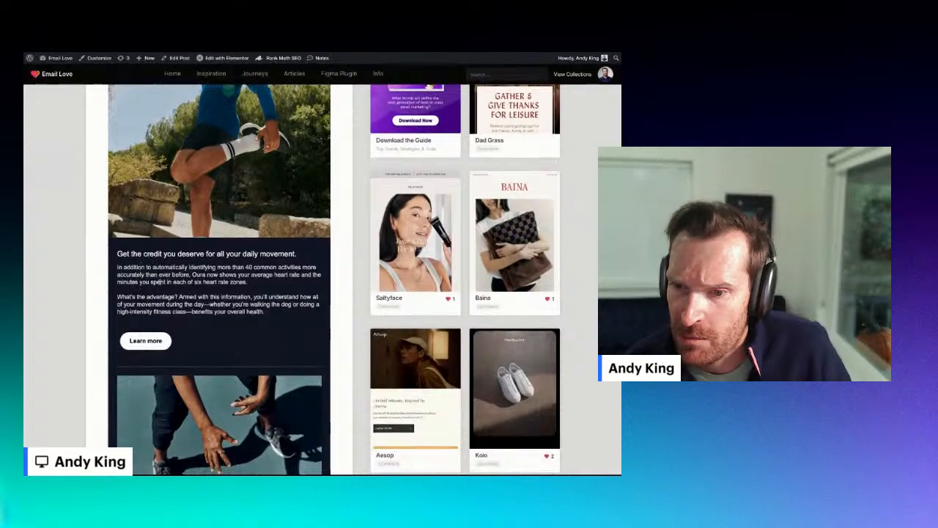
scroll(159, 281, "down", 7)
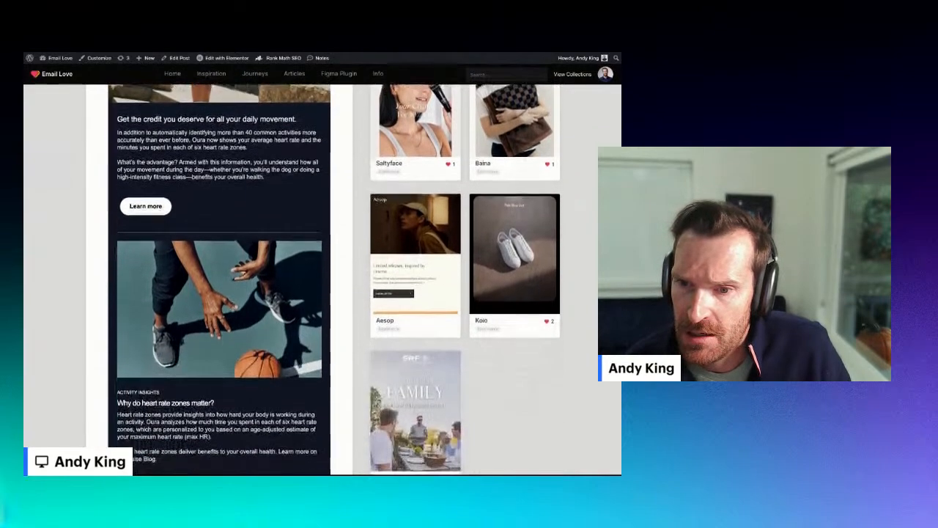
scroll(232, 308, "down", 8)
scroll(232, 308, "up", 20)
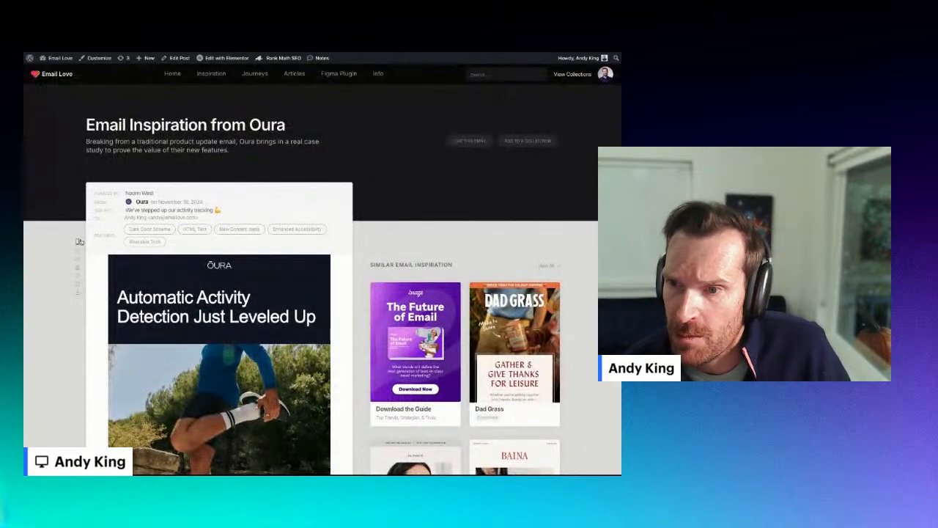
scroll(79, 242, "down", 8)
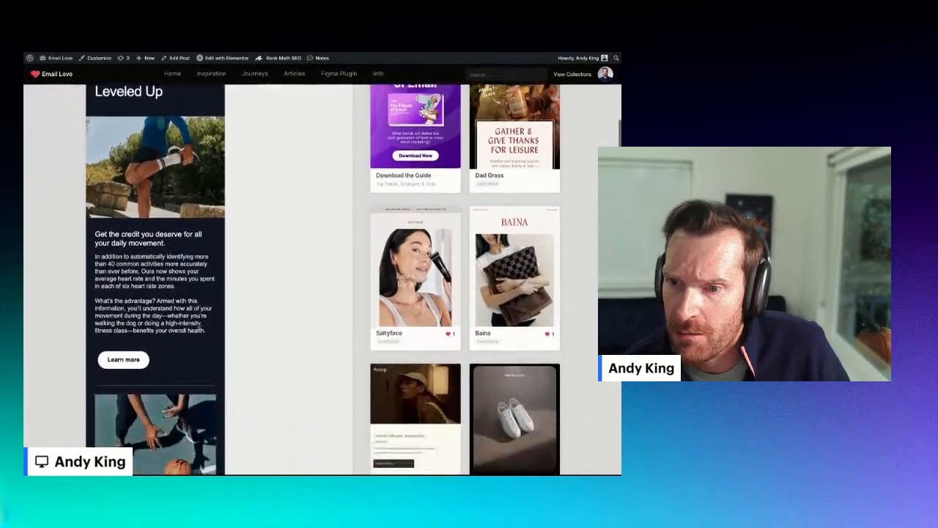
scroll(323, 279, "down", 4)
scroll(323, 279, "up", 10)
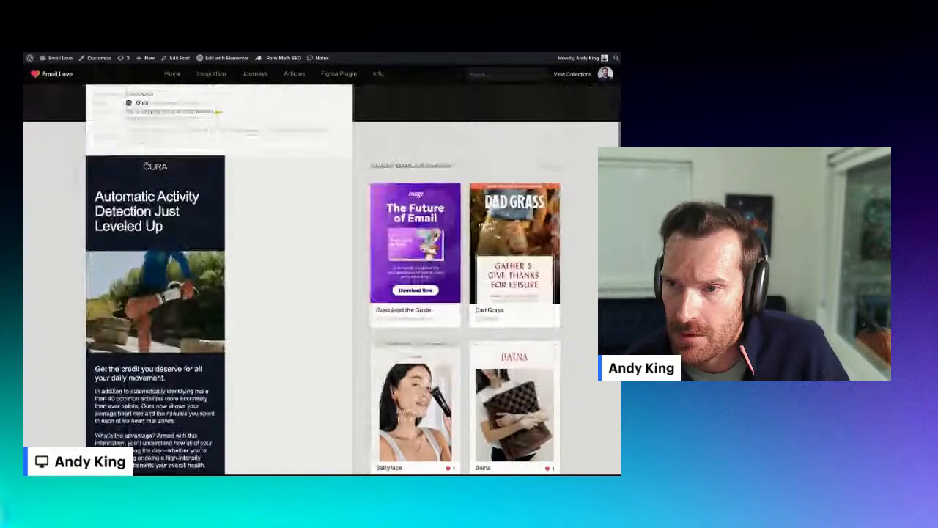
scroll(323, 278, "down", 5)
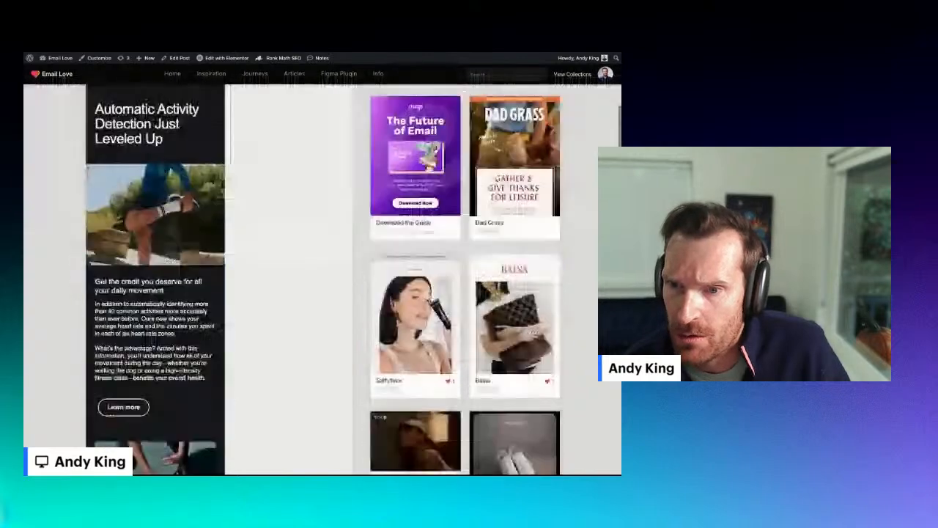
scroll(323, 279, "down", 2)
scroll(323, 278, "down", 4)
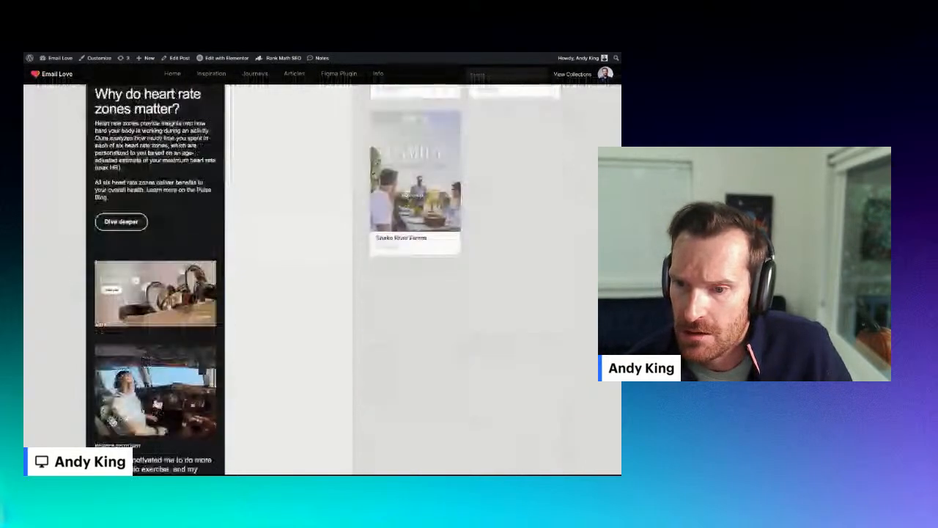
scroll(323, 278, "up", 8)
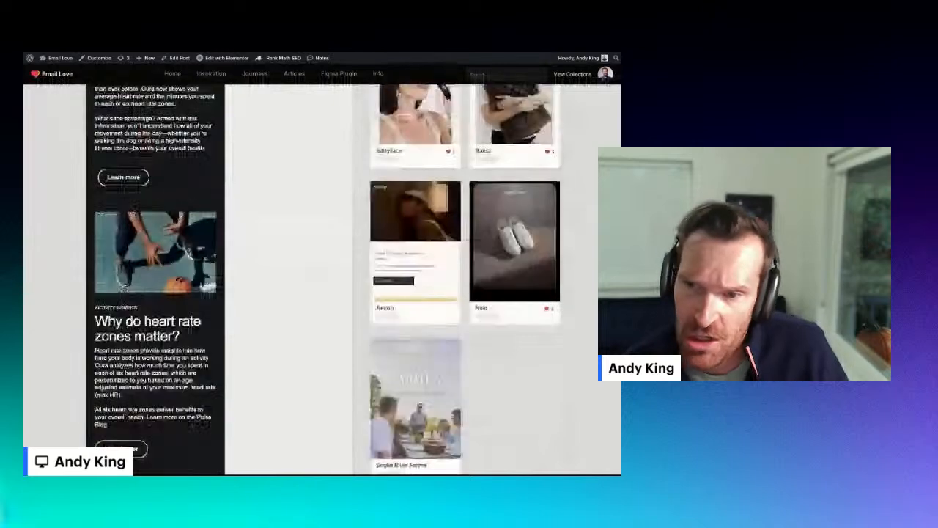
scroll(322, 279, "up", 5)
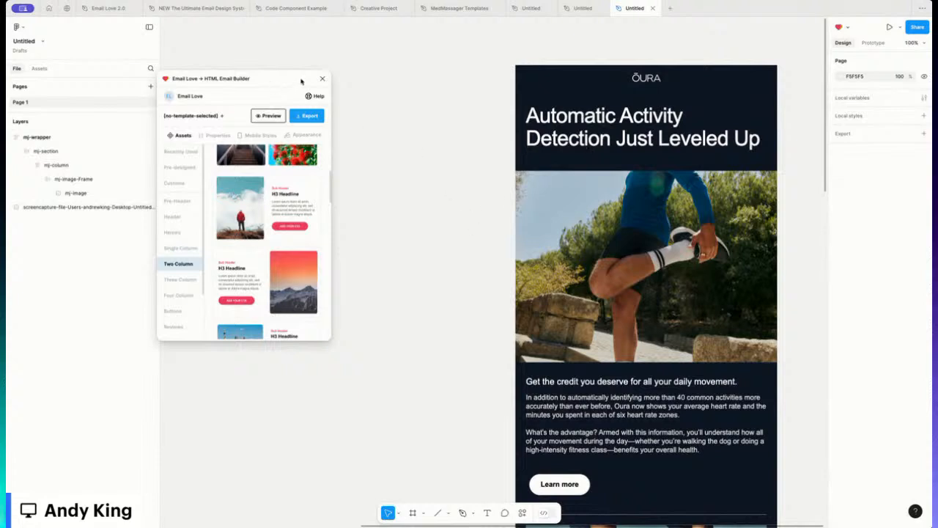
left_click_drag(274, 81, 258, 87)
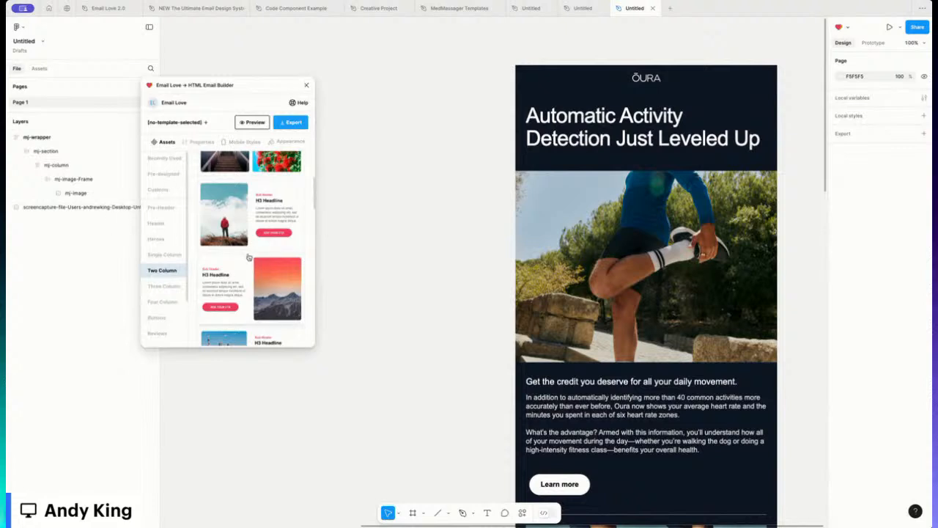
scroll(251, 279, "down", 2)
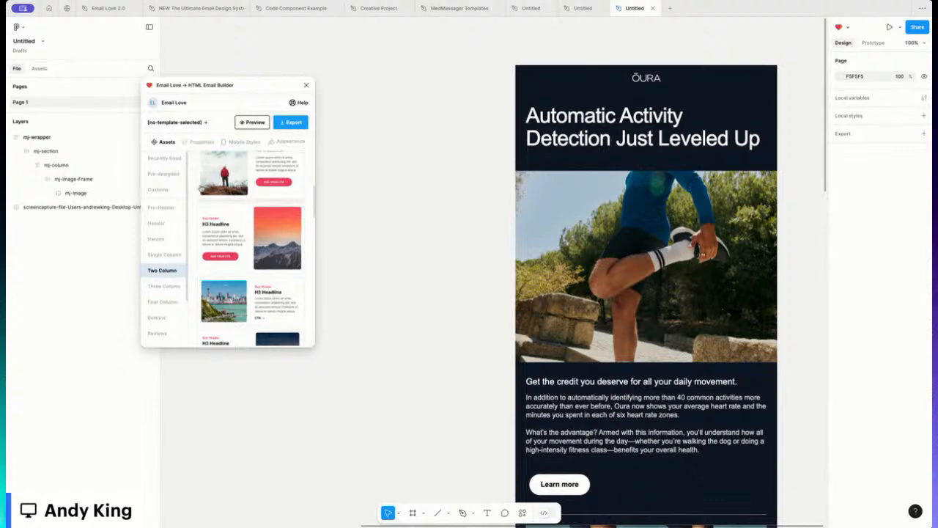
Step: Add a new email frame beside the Oura screenshot, aligned with its top edge
left_click(206, 123)
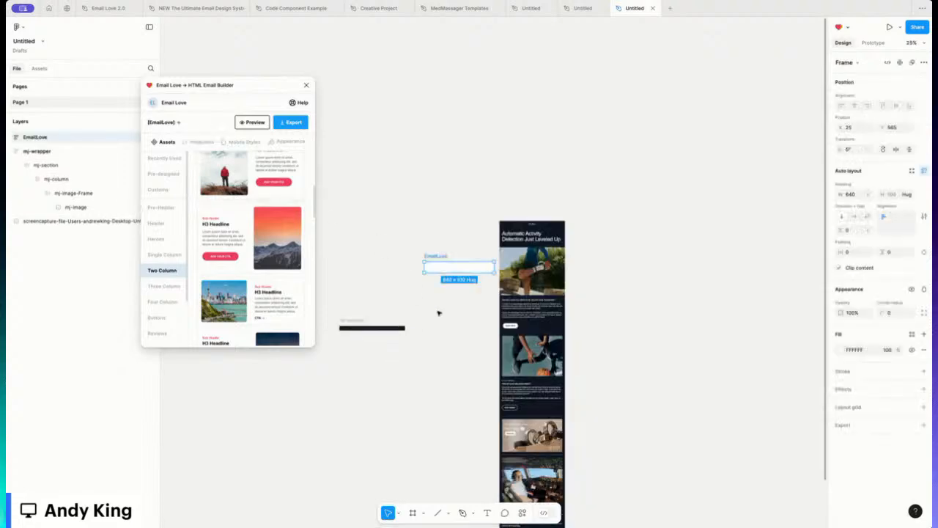
left_click_drag(433, 258, 433, 215)
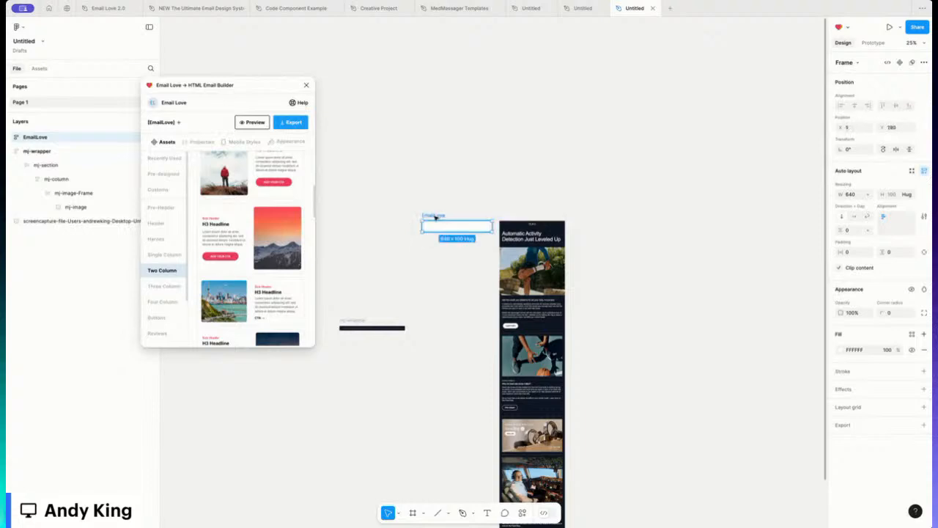
left_click(470, 269)
scroll(470, 269, "up", 3)
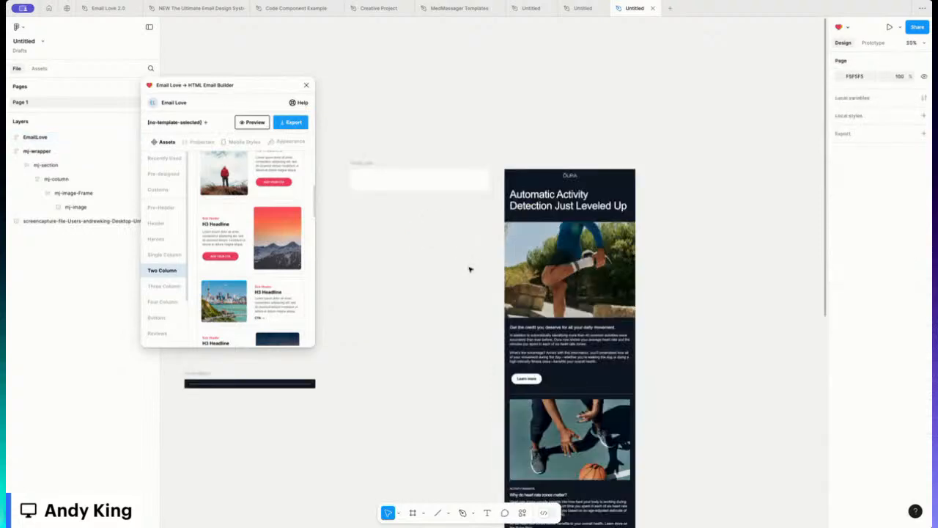
Step: Rename the new frame to 'Oura Newsletter'
left_click(365, 165)
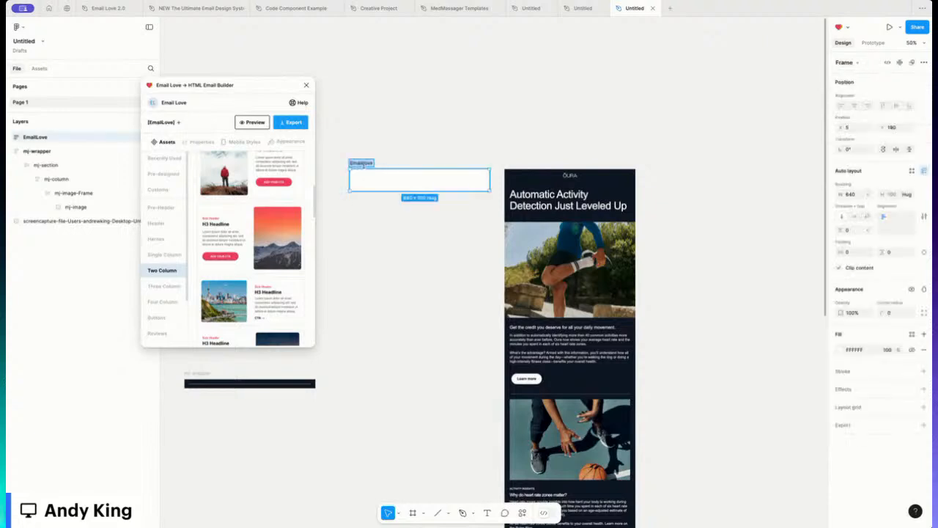
type("Oura Ne")
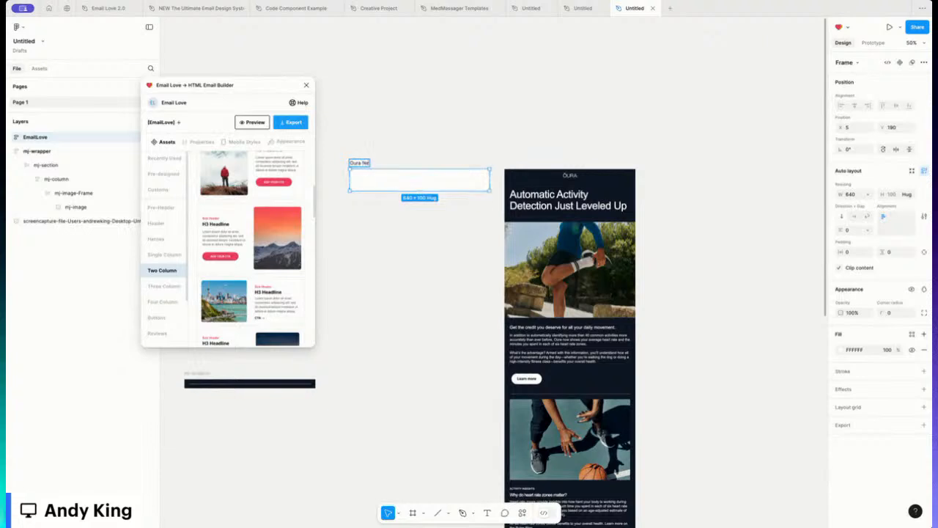
type("wsletter")
left_click(395, 140)
left_click(377, 163)
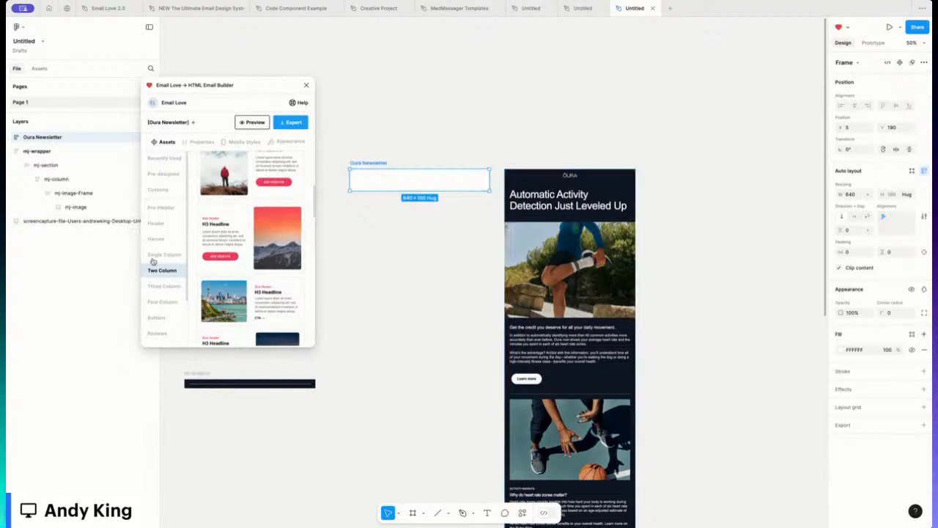
left_click(157, 223)
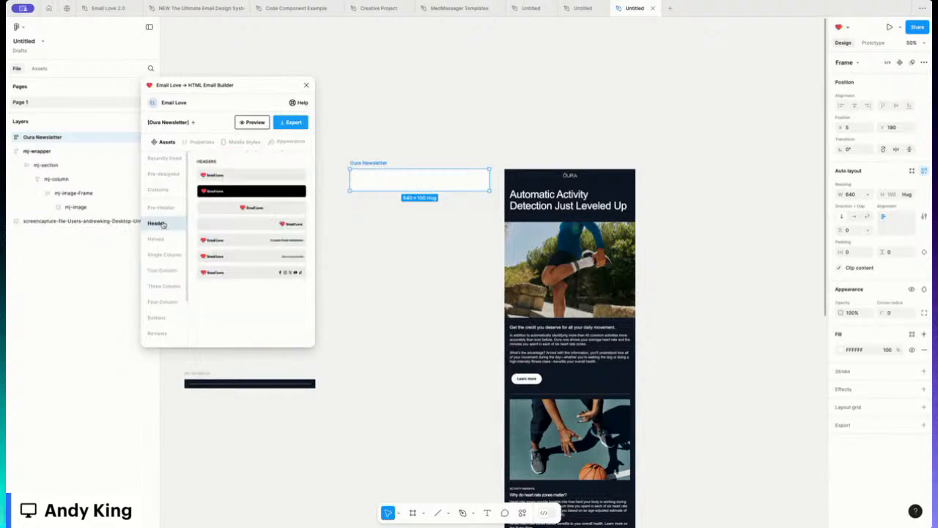
Step: Insert a header template and replace its logo with the OURA image file from the computer
left_click(253, 209)
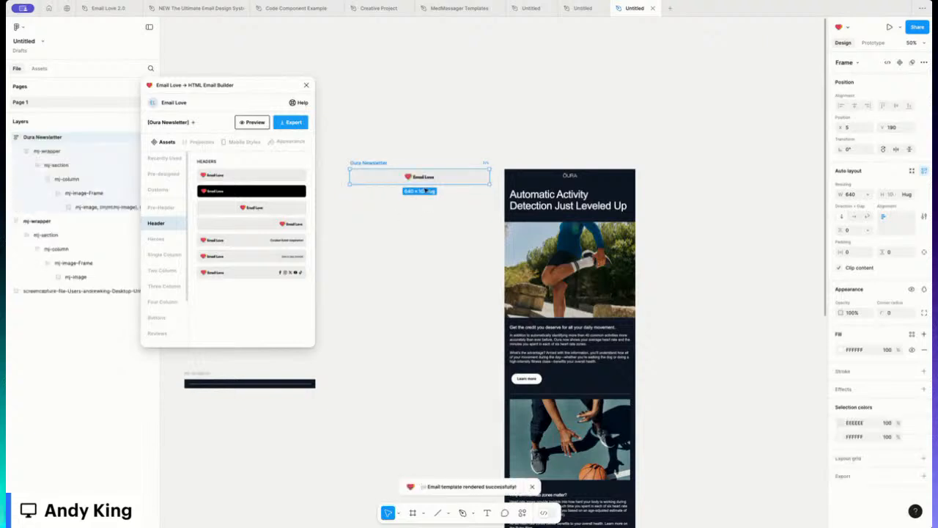
left_click(423, 178)
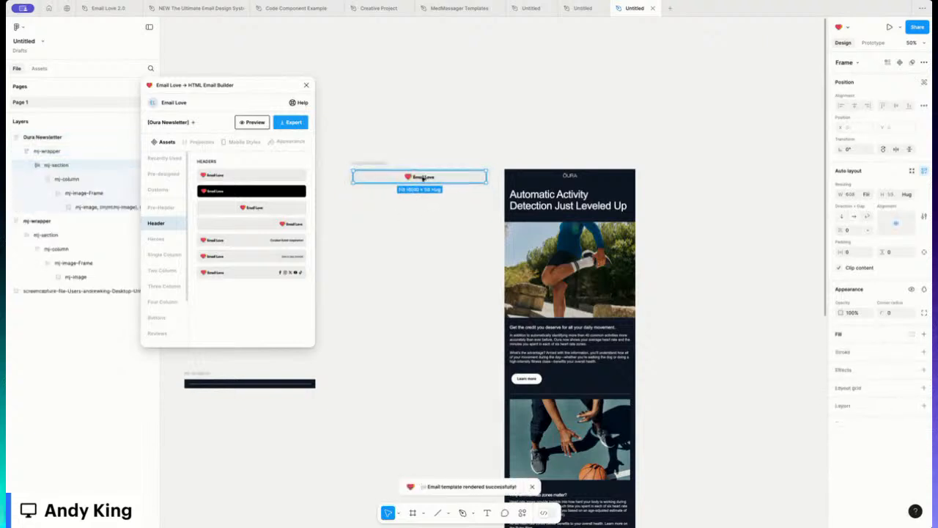
double_click(423, 178)
double_click(422, 178)
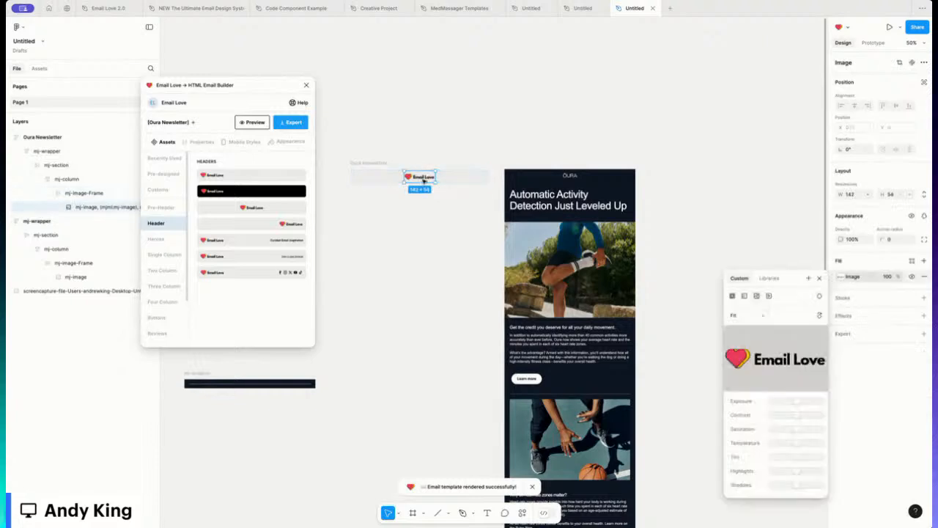
mouse_move(779, 359)
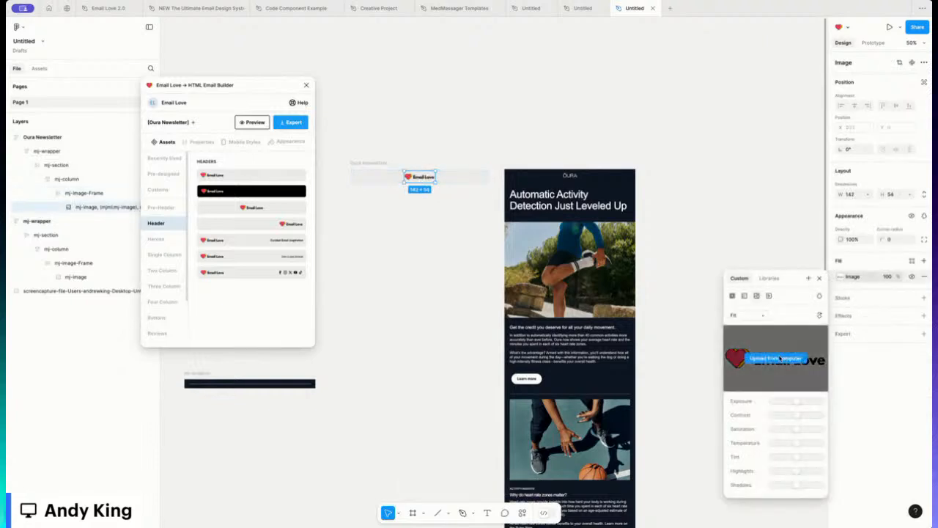
left_click(778, 359)
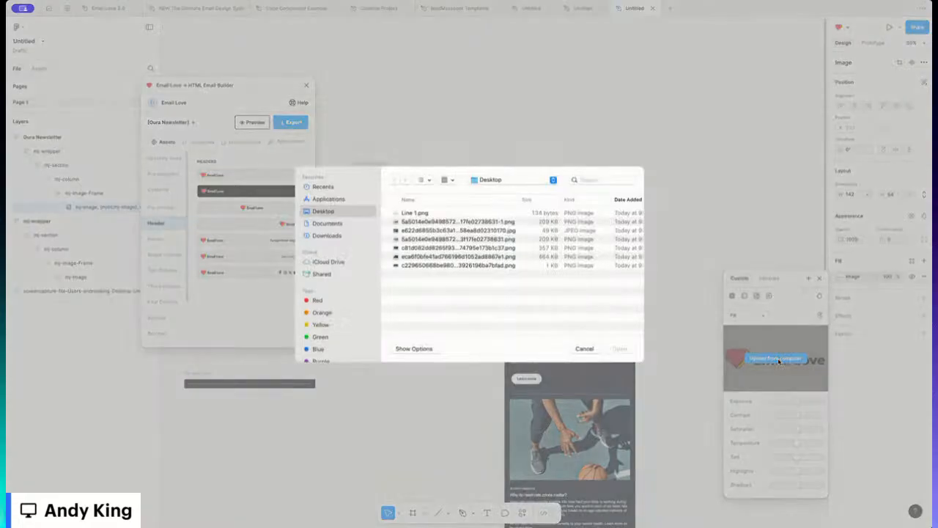
double_click(411, 267)
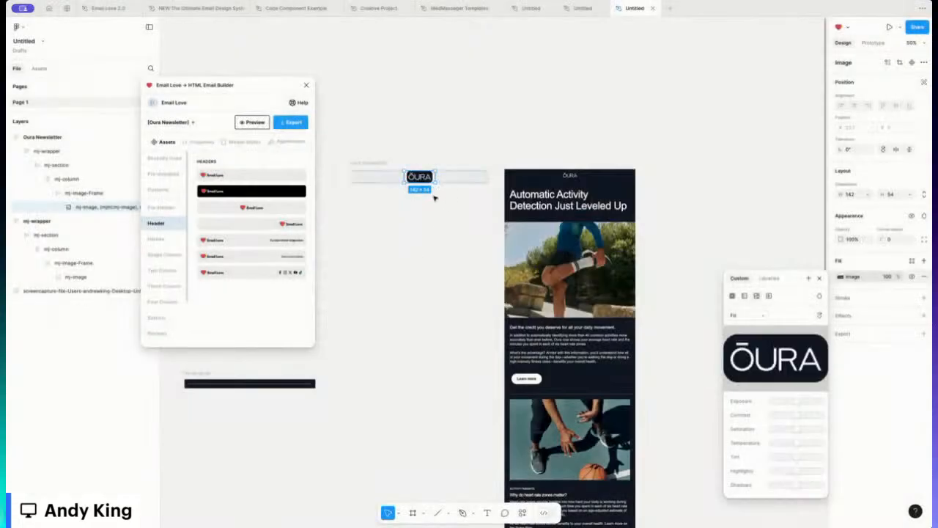
Step: Shrink the OURA logo to roughly 108×36
scroll(434, 198, "up", 5, "ctrl")
scroll(438, 197, "left", 3)
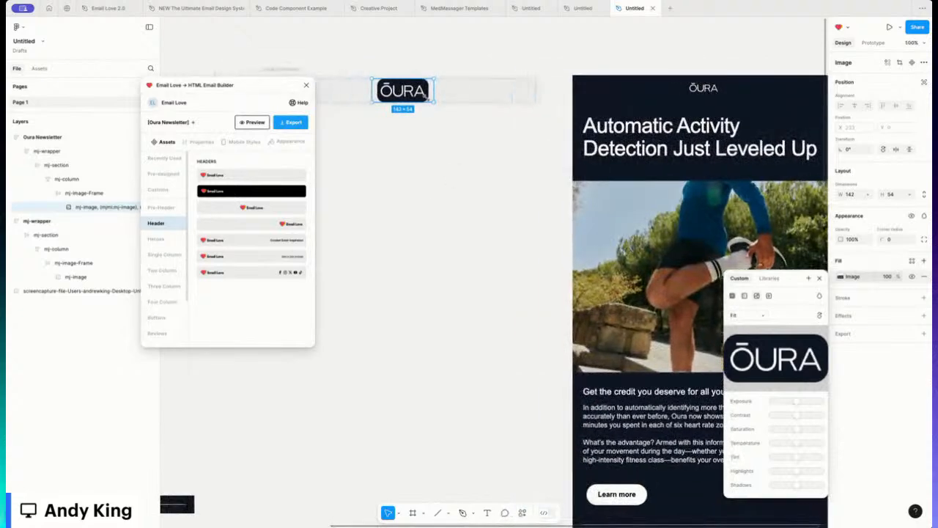
left_click_drag(428, 93, 425, 97)
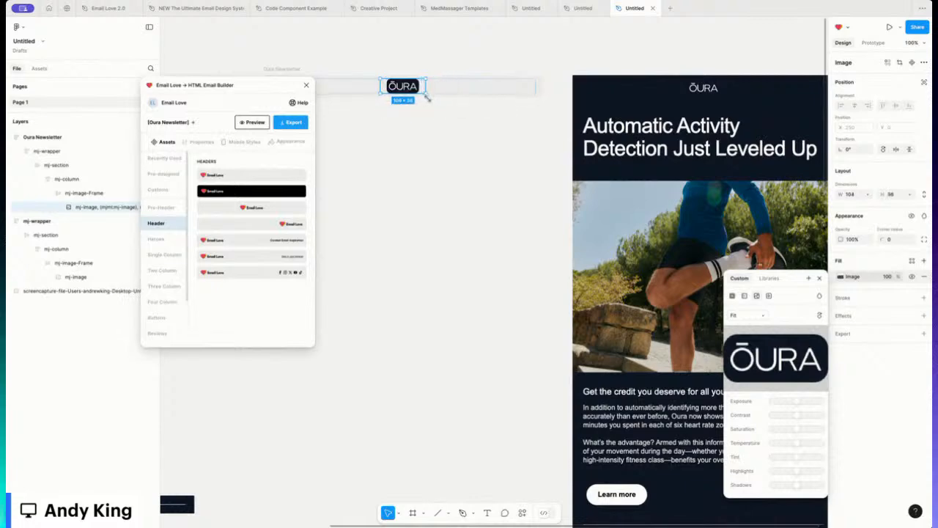
left_click(544, 90)
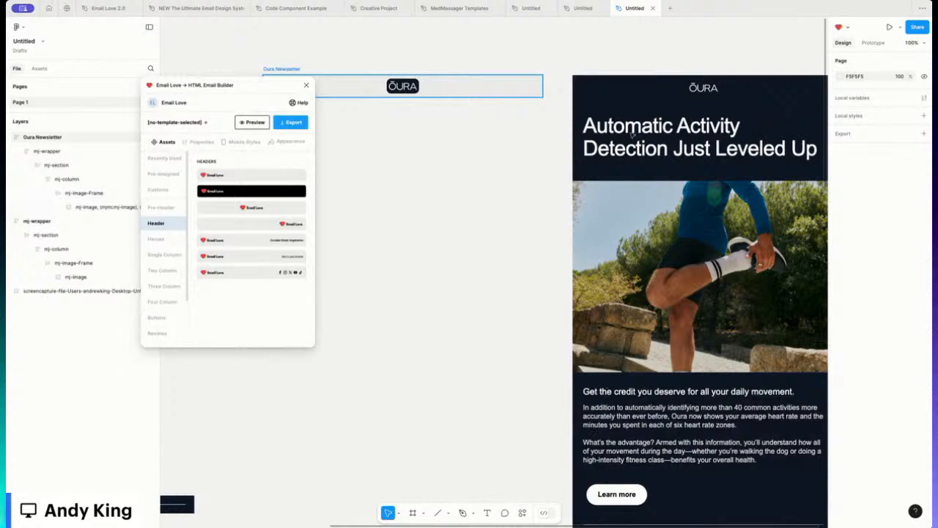
Step: Fill the header wrapper with the email's dark 101926 background, sampled by eyedropper
left_click(282, 69)
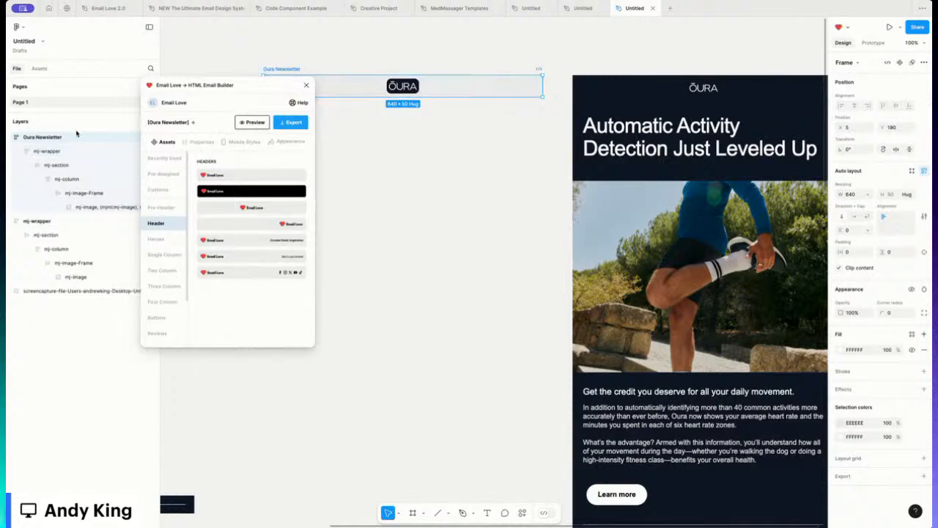
left_click(46, 152)
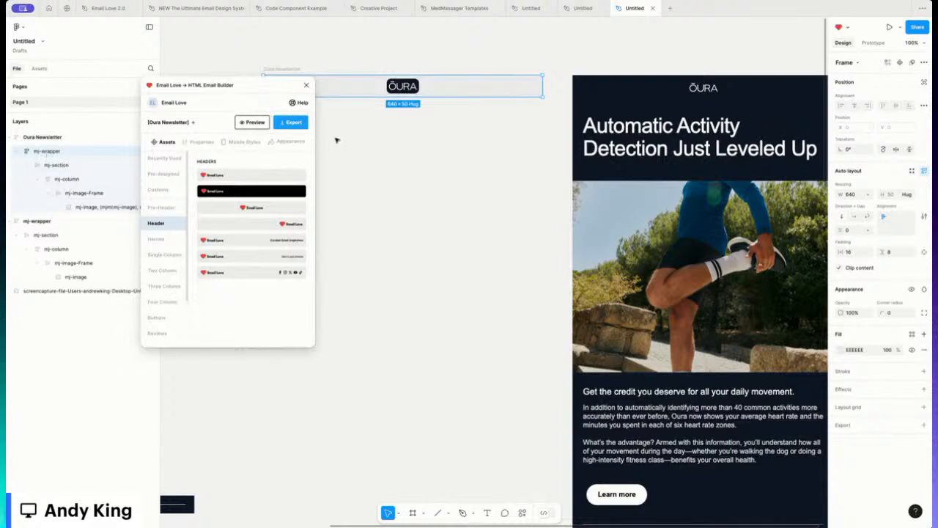
left_click(841, 350)
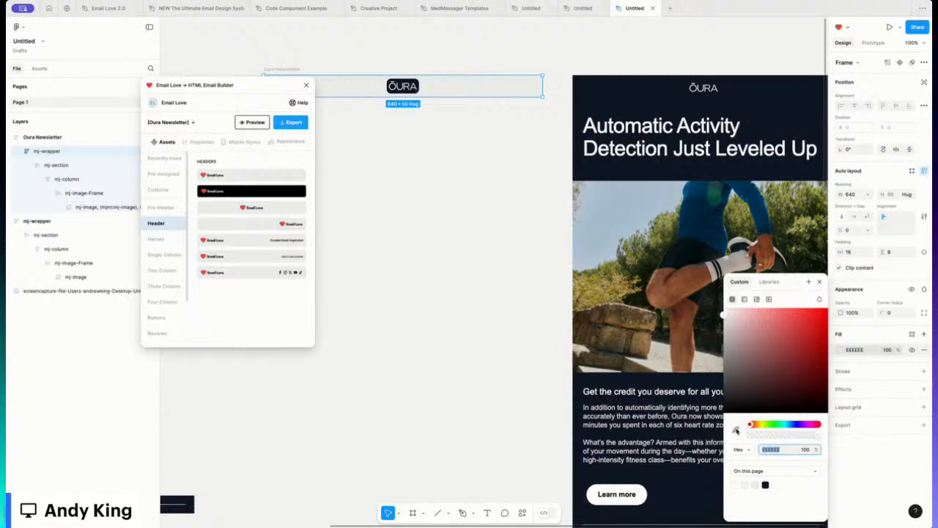
left_click(736, 430)
left_click(689, 490)
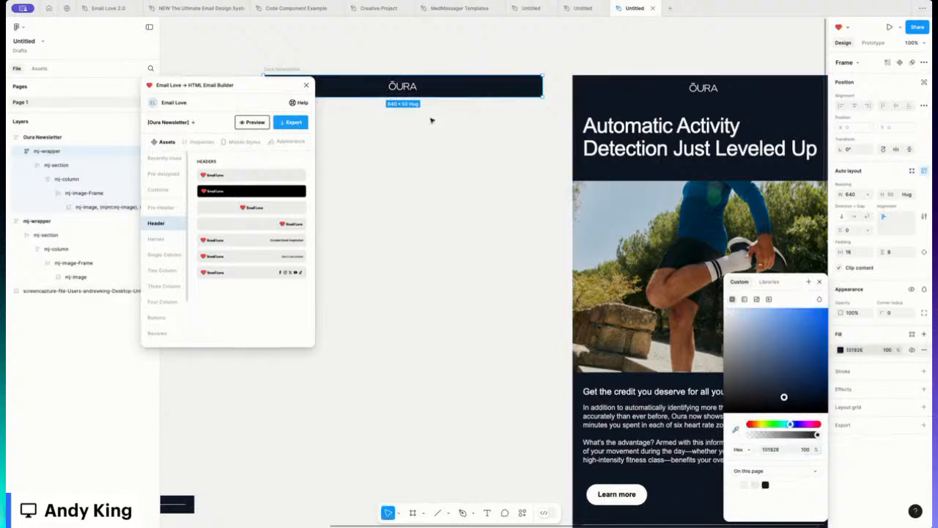
left_click(507, 58)
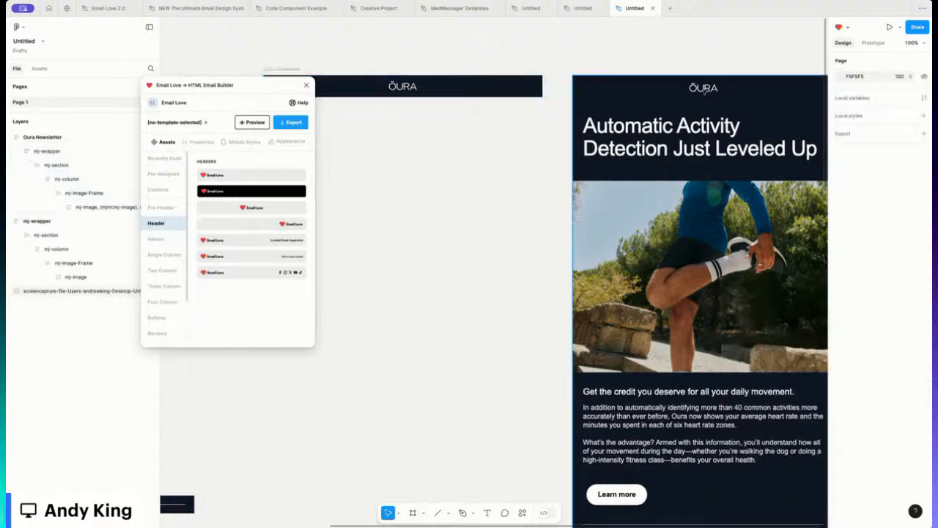
Step: Set the header wrapper's bottom padding to 30
left_click(51, 152)
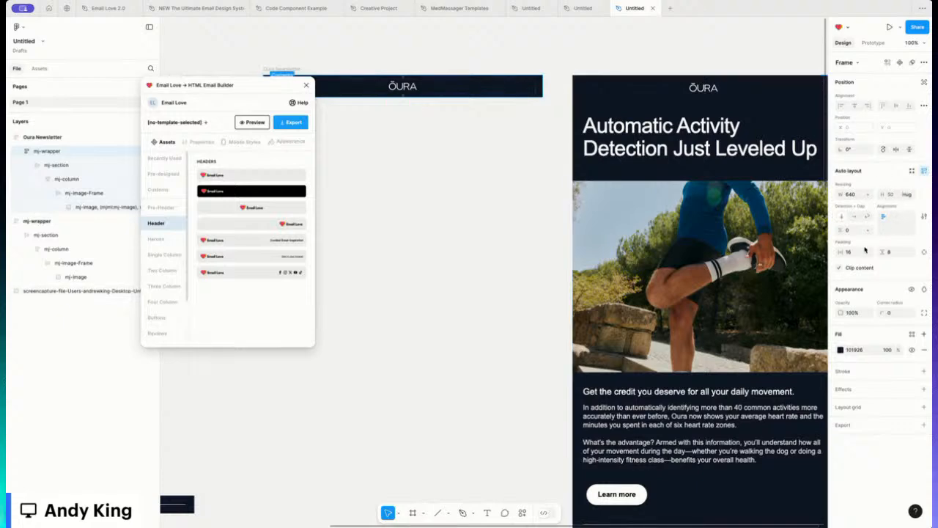
left_click(924, 252)
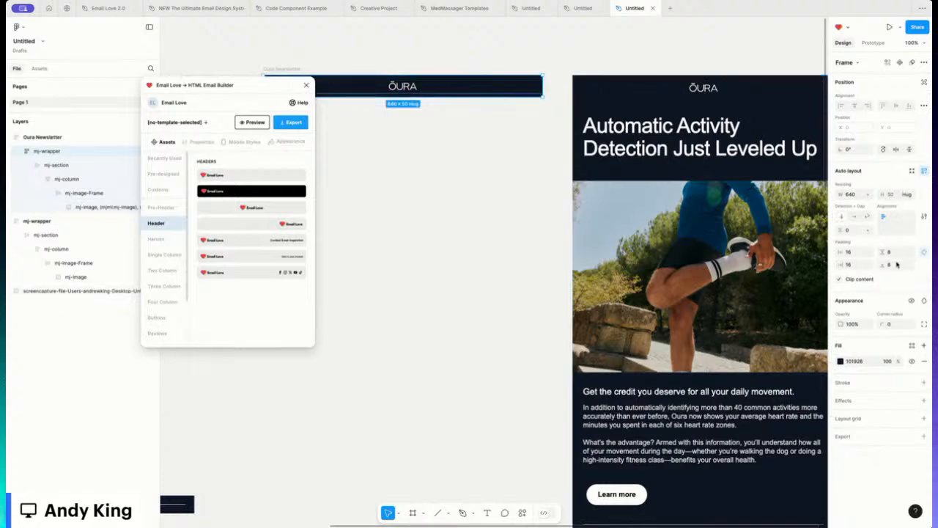
left_click(897, 265)
type("30")
key("Return")
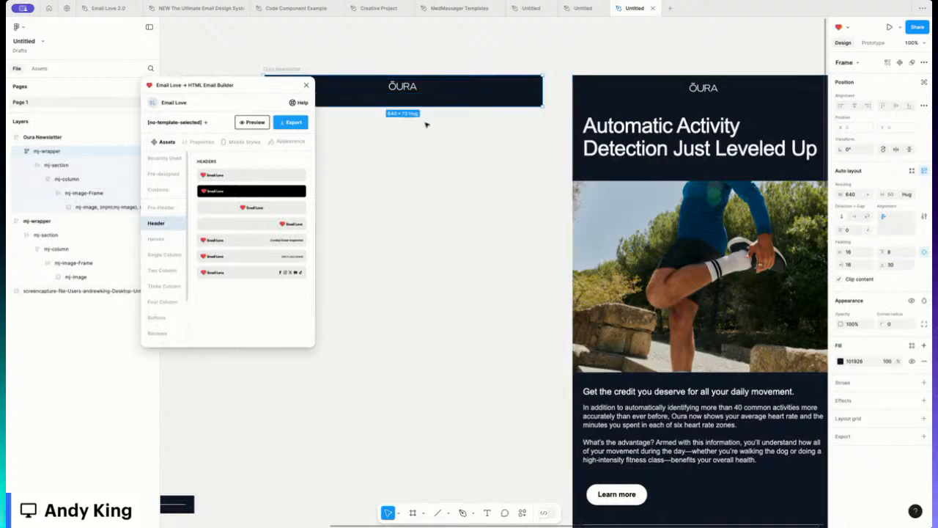
scroll(427, 125, "left", 1)
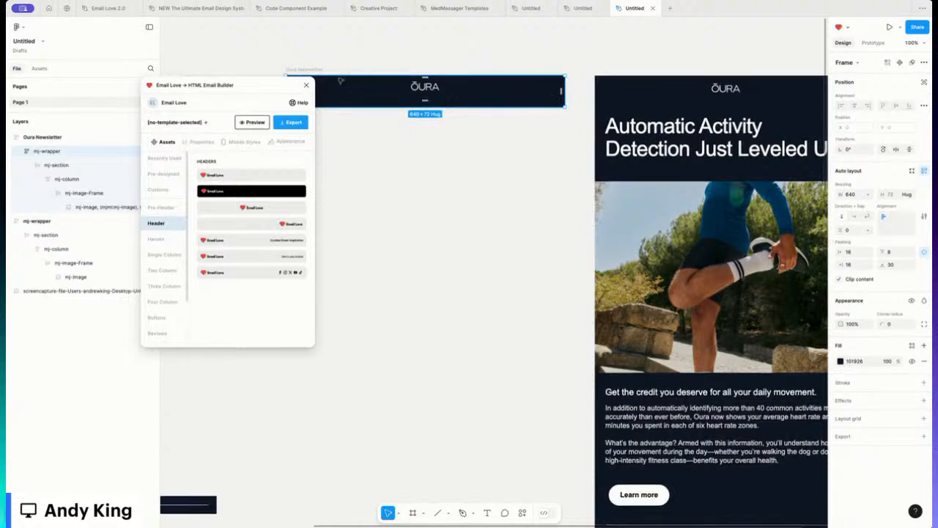
Step: Insert a Single Column H1 Headline block and delete its Lorem ipsum body line
left_click(168, 256)
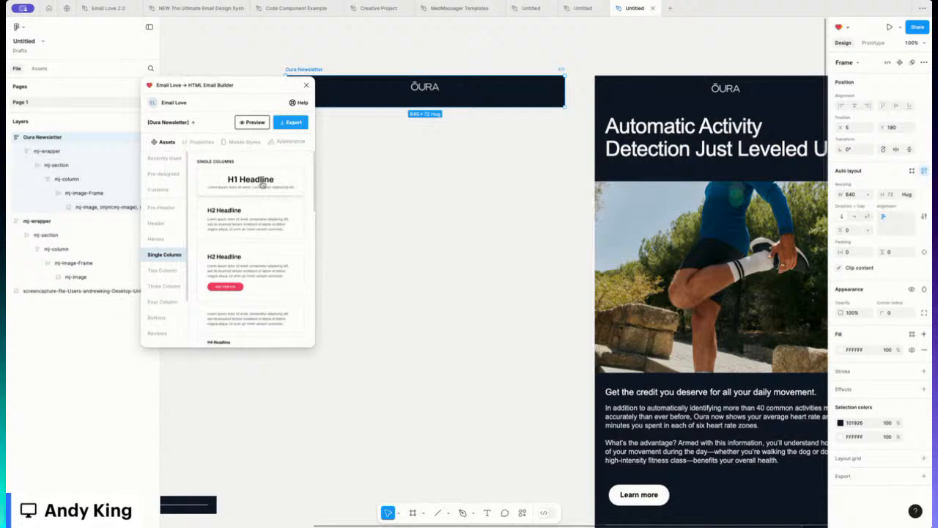
left_click(261, 184)
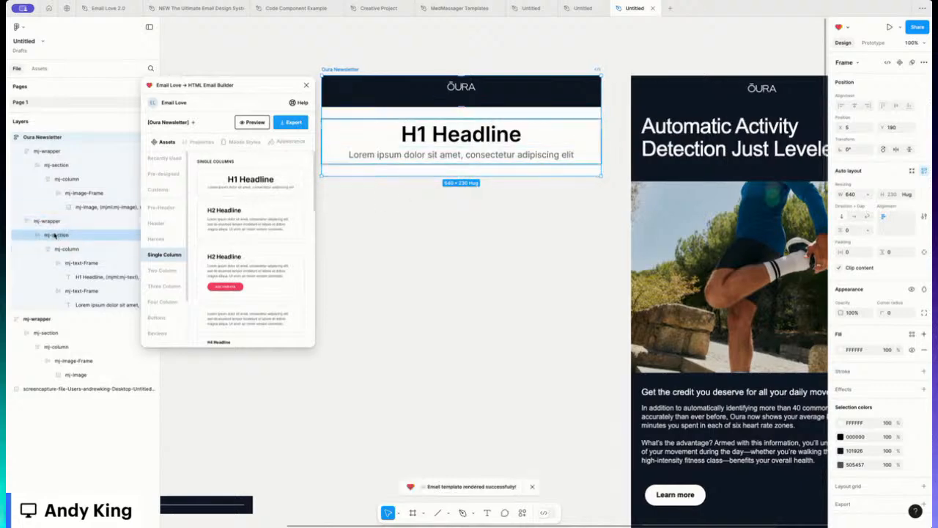
left_click(509, 159)
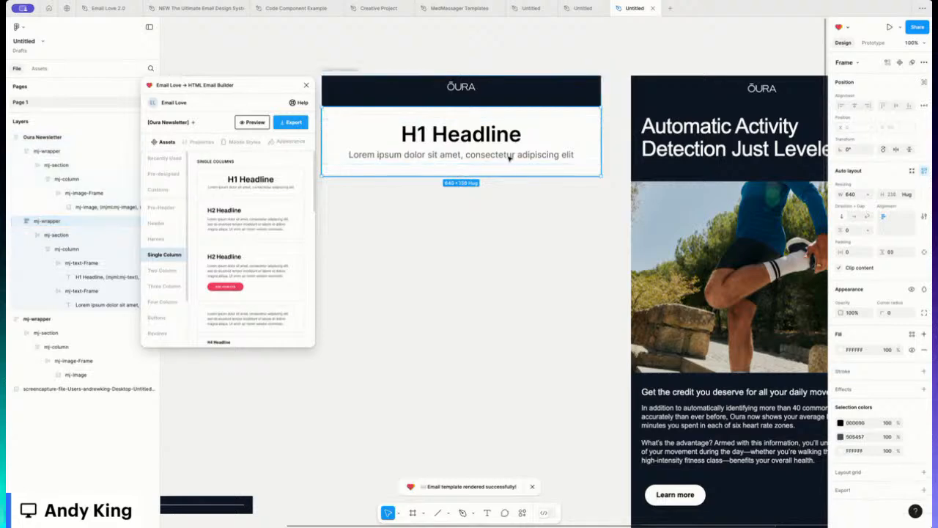
double_click(509, 158)
double_click(509, 158)
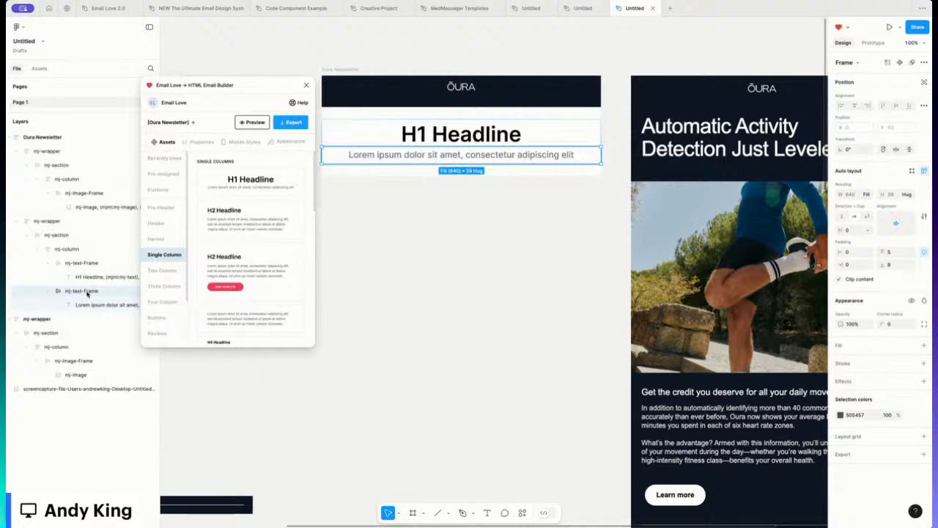
key("Delete")
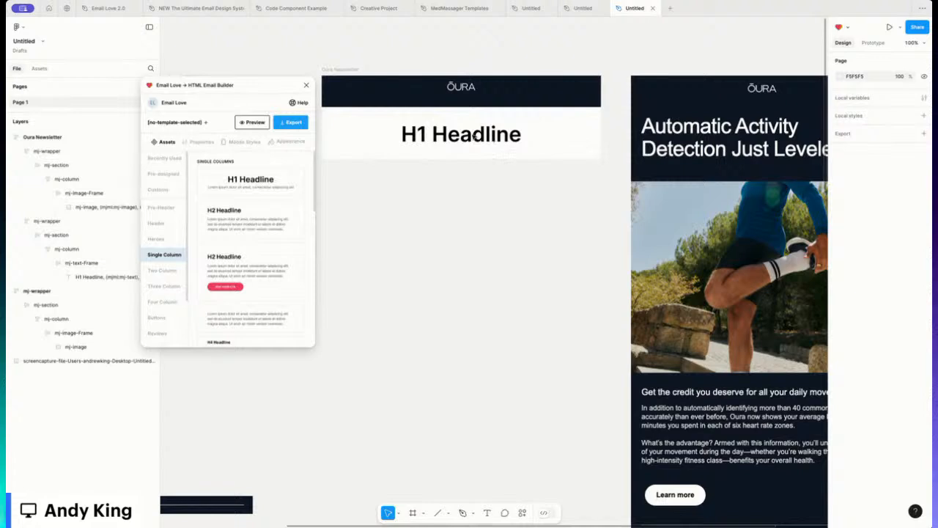
Step: Paste 'Automatic Activity Detection Just Leveled Up' as the headline text
double_click(466, 136)
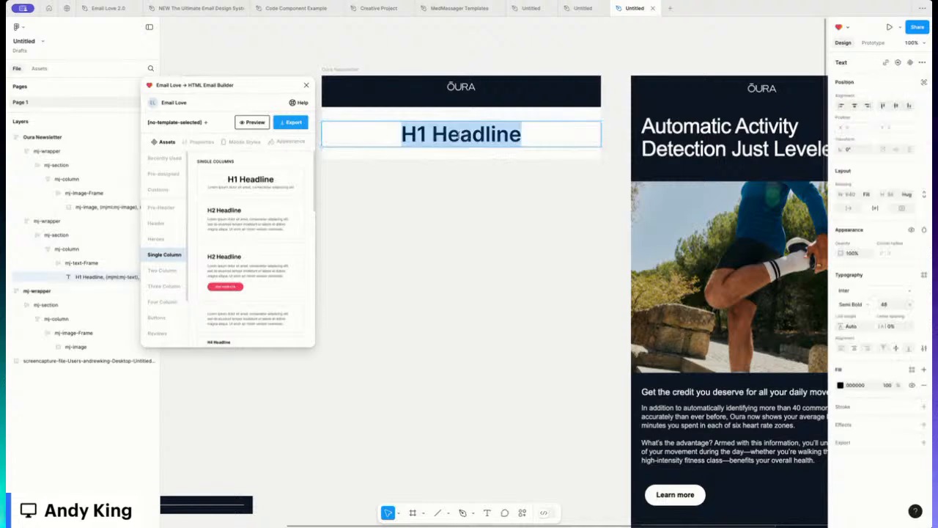
type("Automatic Activity Detection Just Leveled Up")
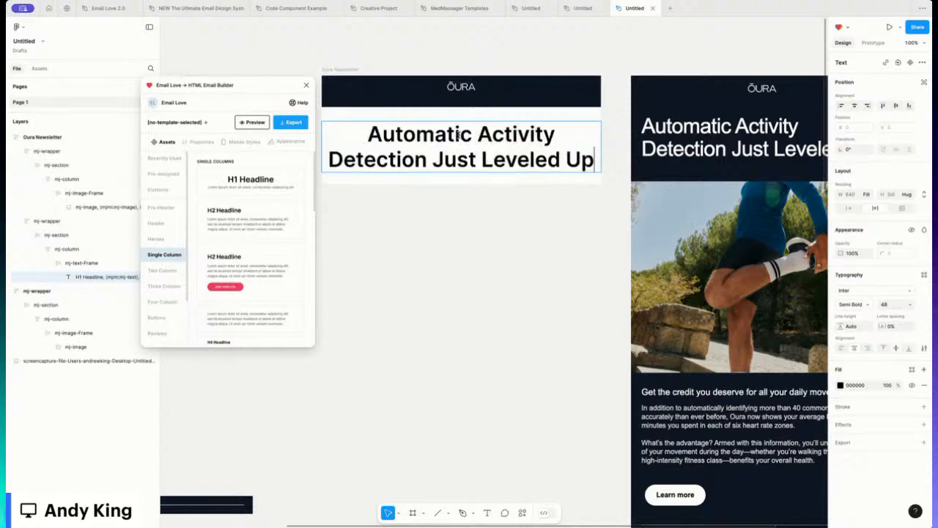
key("ctrl+a")
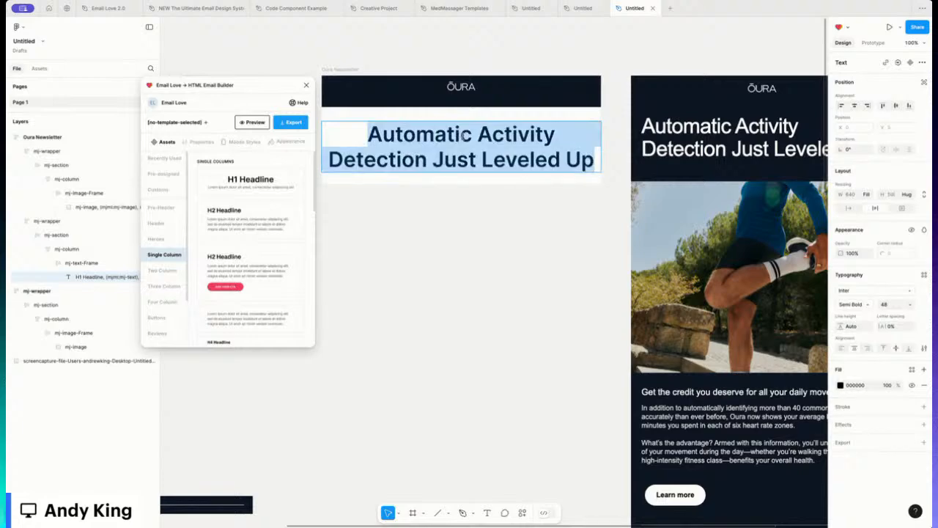
key("Escape")
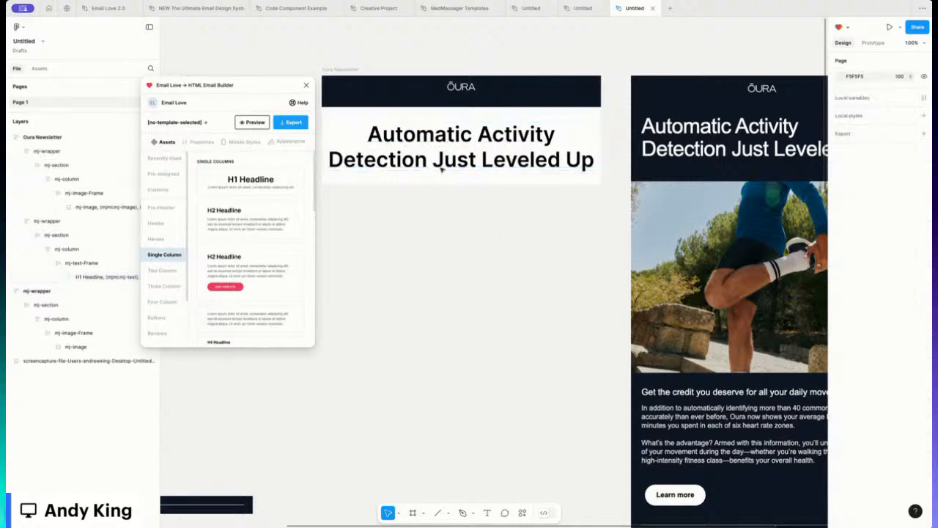
left_click(356, 176)
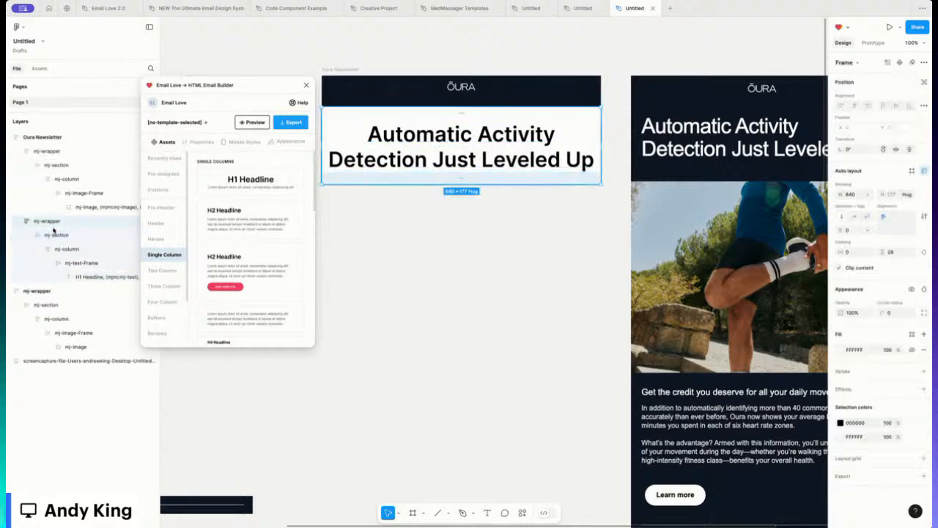
Step: Give the headline frame 20 horizontal padding and make its column fill the container width
left_click(857, 253)
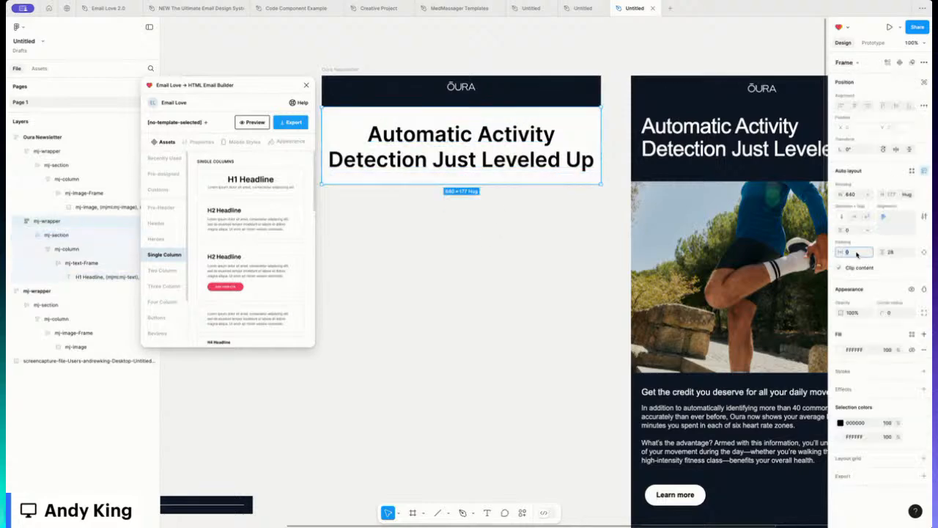
type("20")
key("Return")
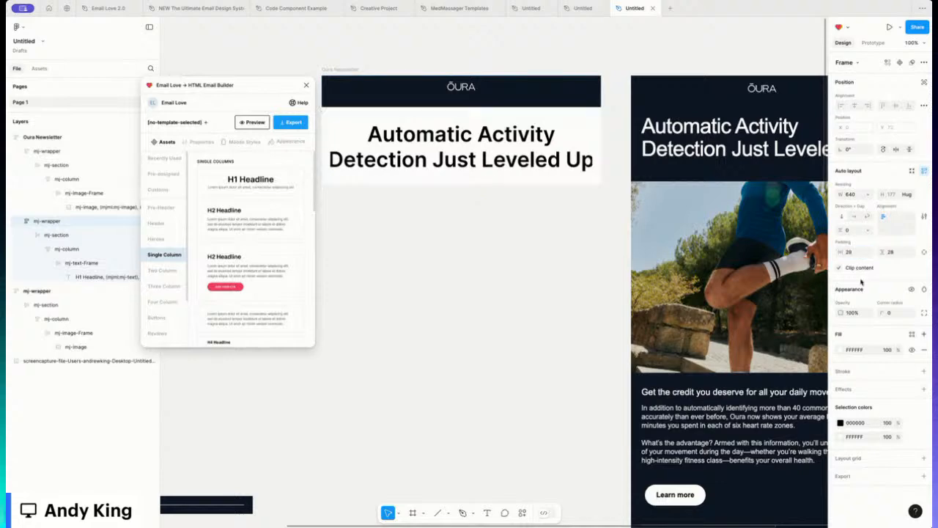
left_click(60, 249)
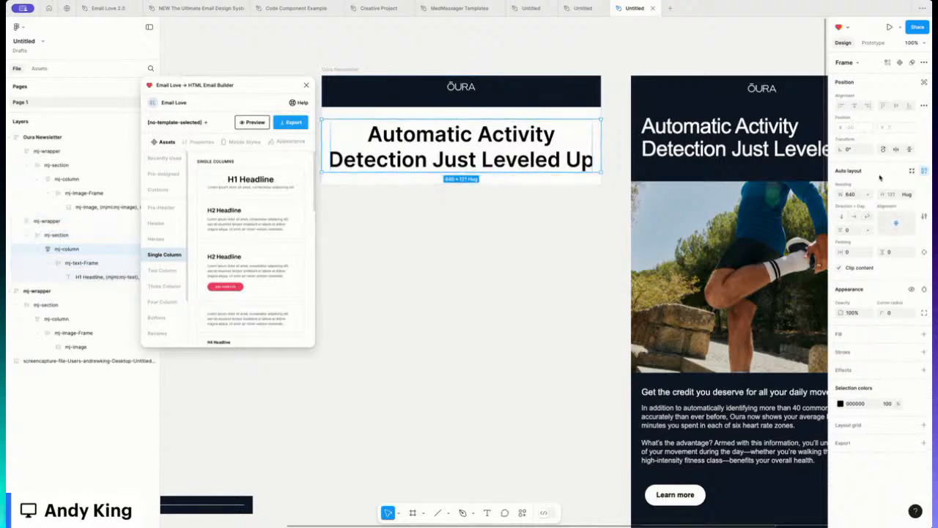
left_click(866, 194)
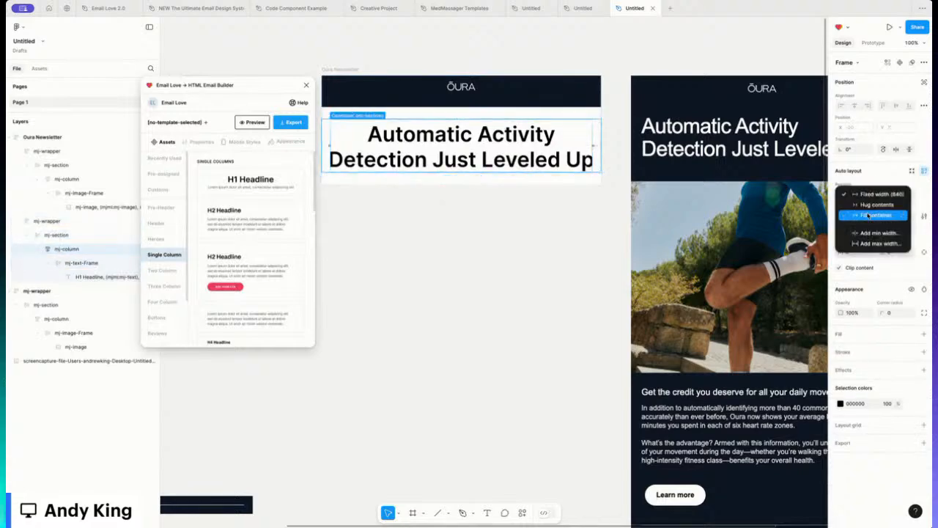
left_click(868, 215)
Step: Set the headline font size to 43 and left-align it
double_click(469, 160)
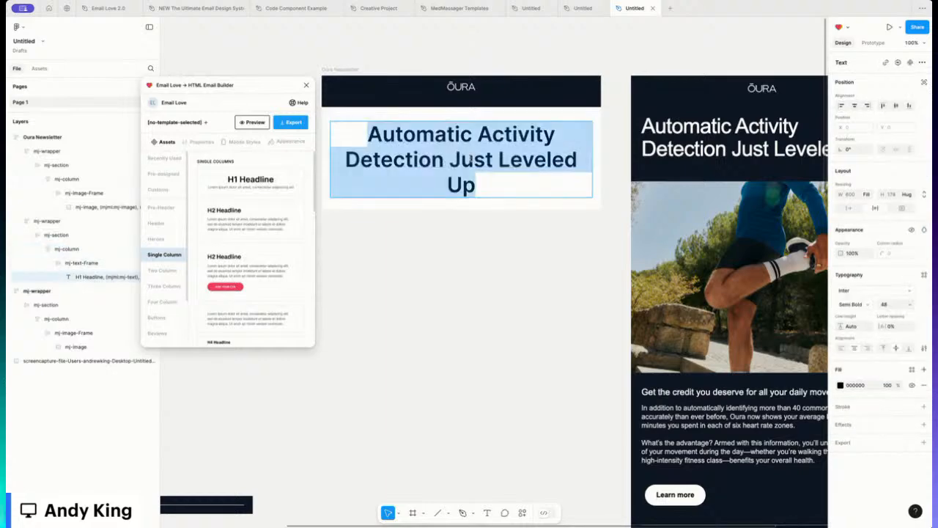
left_click(889, 305)
type("43")
key("Return")
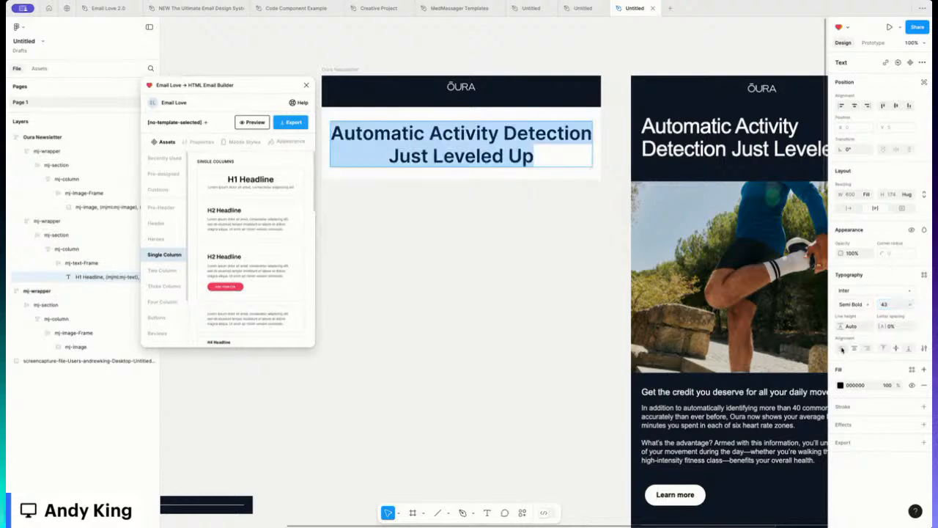
left_click(841, 349)
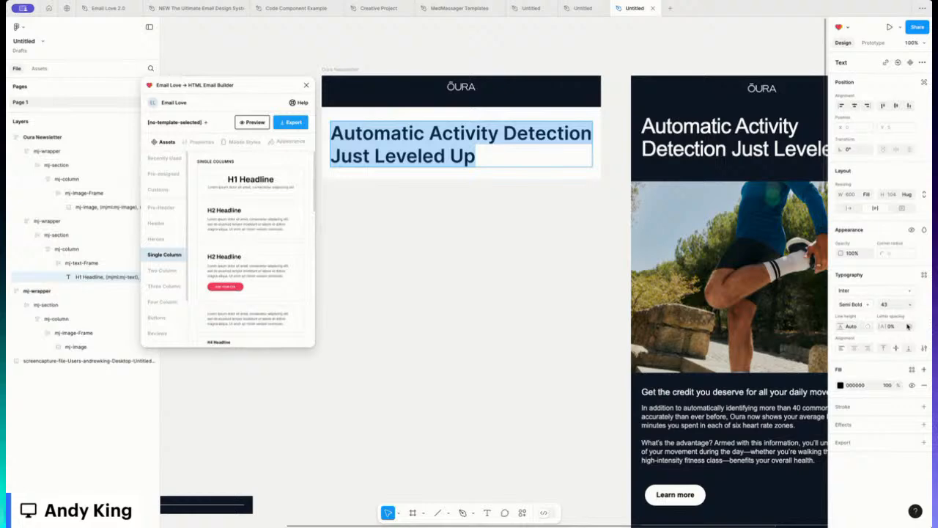
left_click(511, 174)
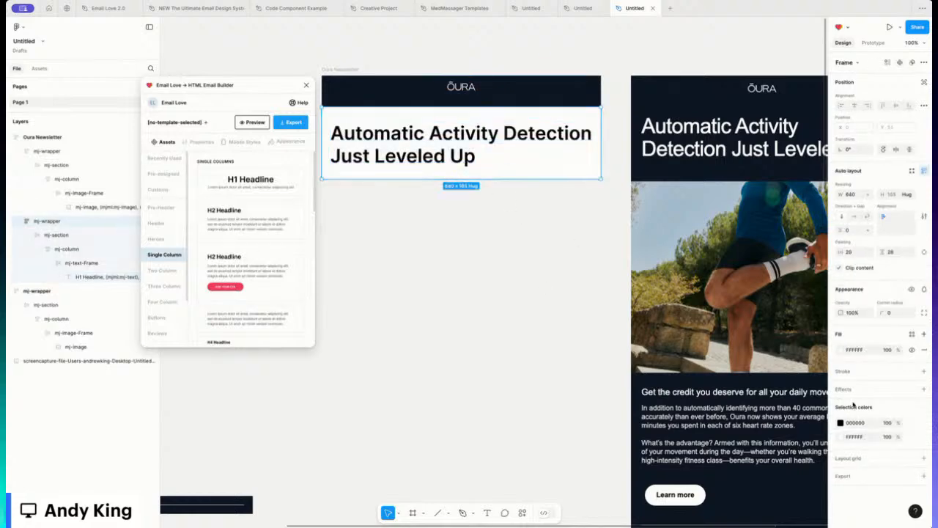
Step: Fill the headline section with 101926 and colour the headline text FFFFFF
left_click(840, 349)
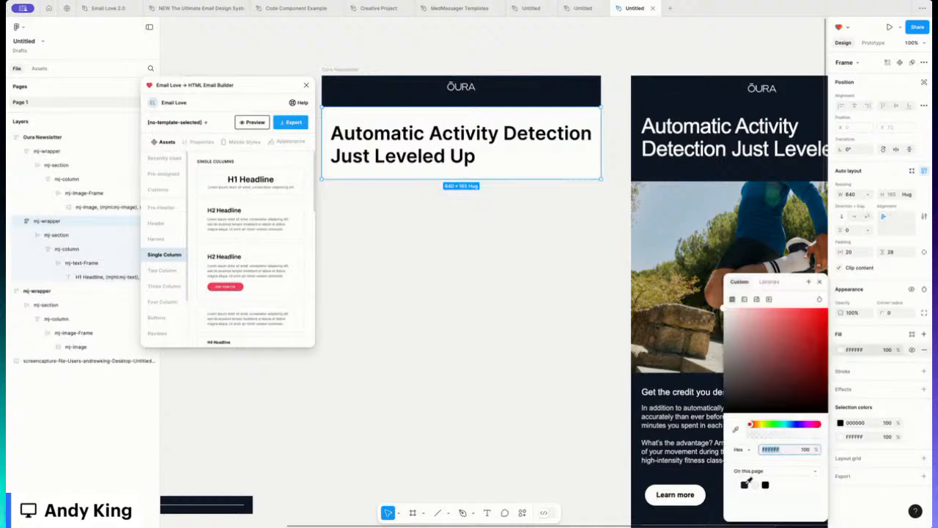
left_click(744, 483)
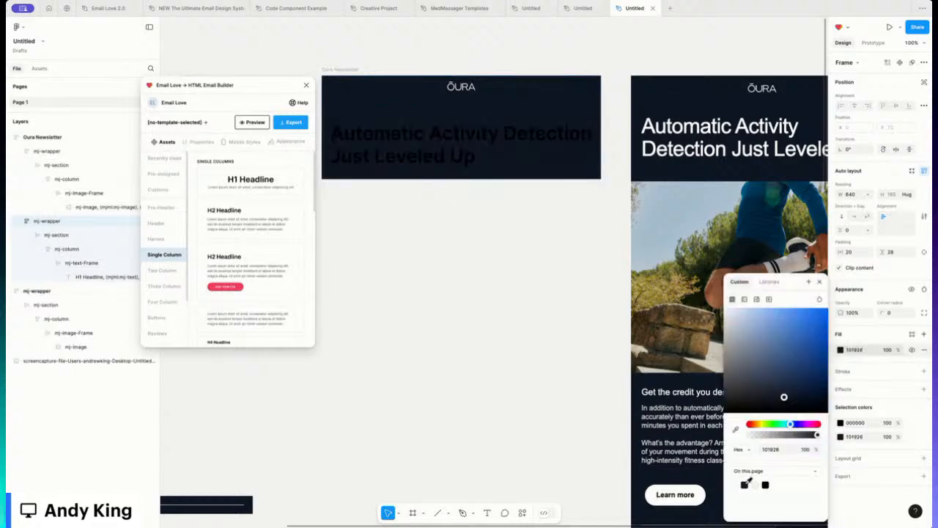
left_click(443, 136)
double_click(442, 135)
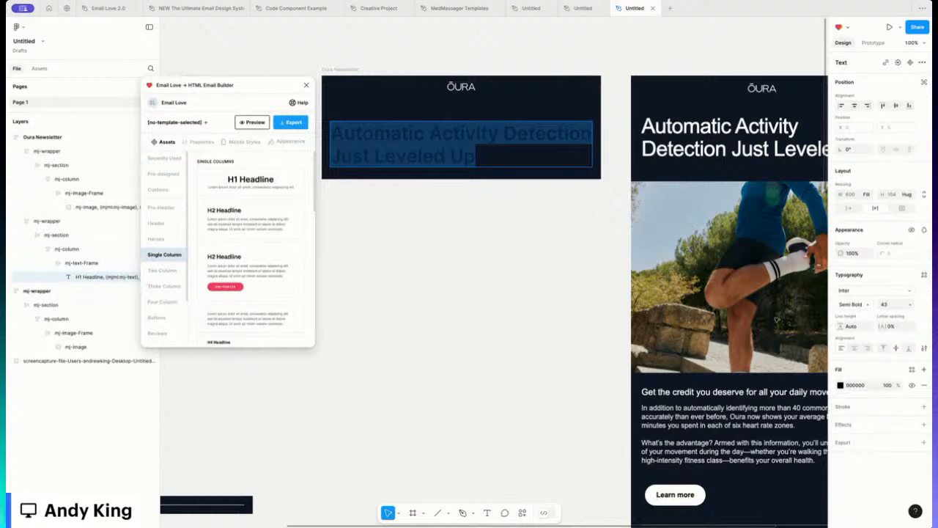
left_click(840, 385)
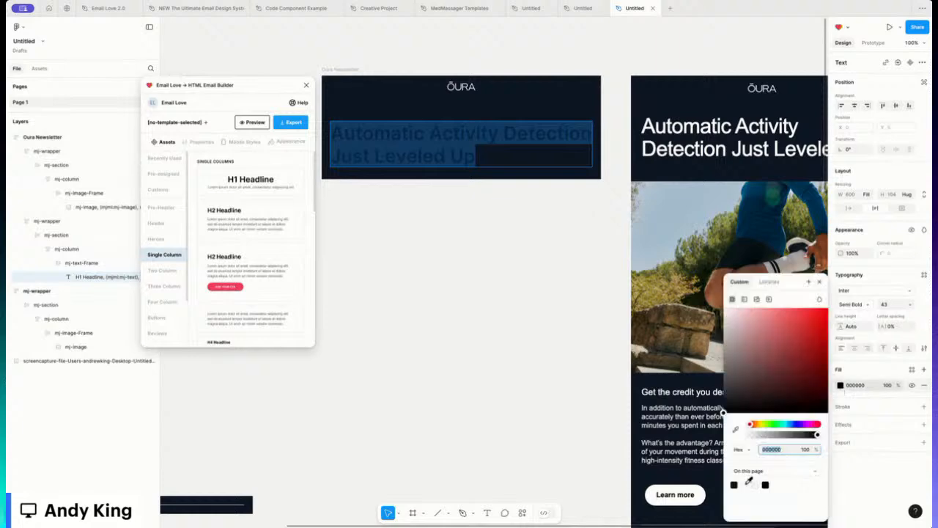
type("FFFFFF")
key("Return")
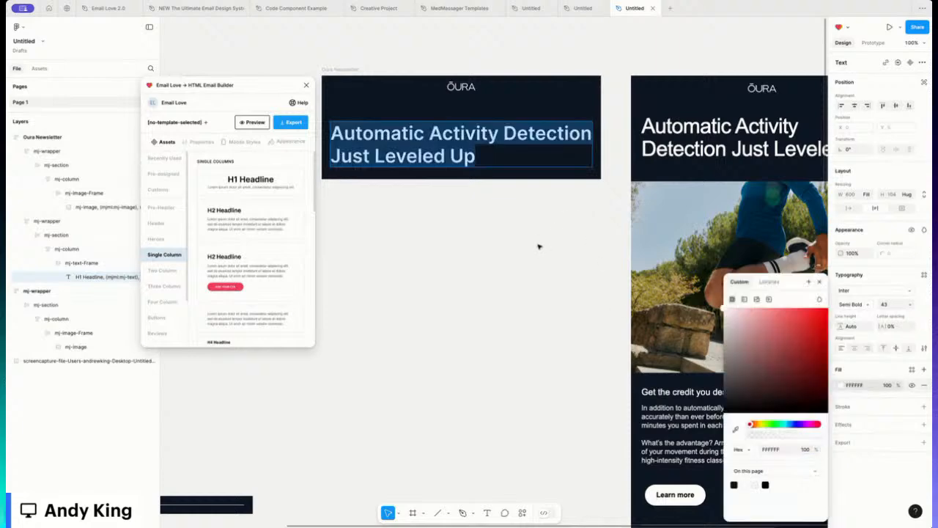
key("Escape")
left_click(540, 246)
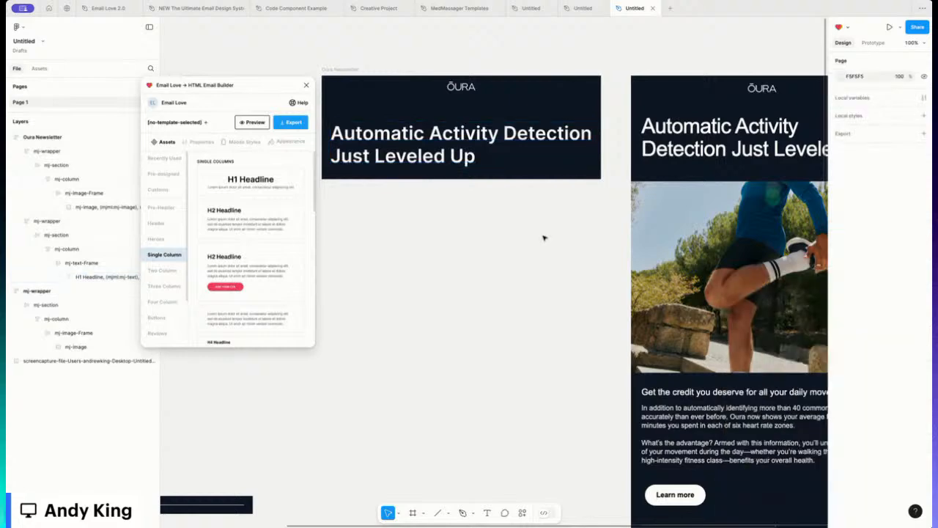
left_click(484, 115)
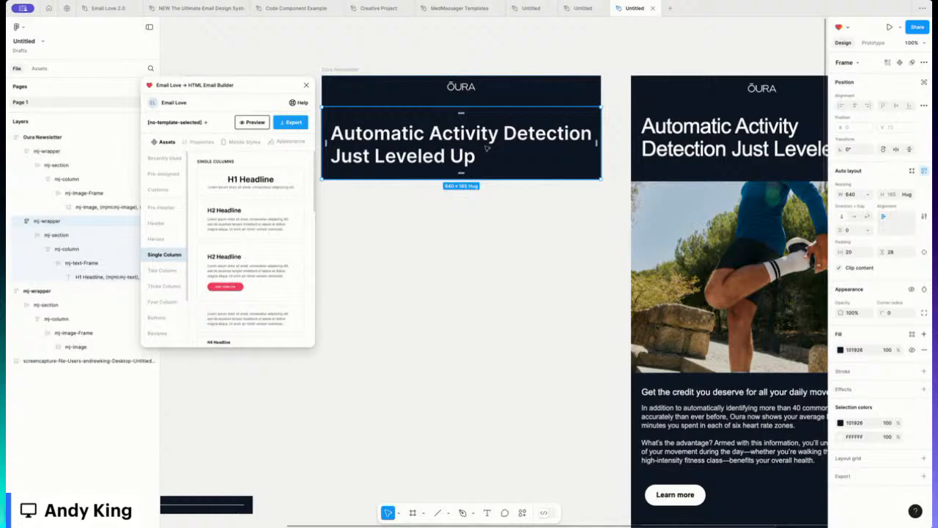
Step: Set the logo header's bottom padding to 8
left_click(473, 102)
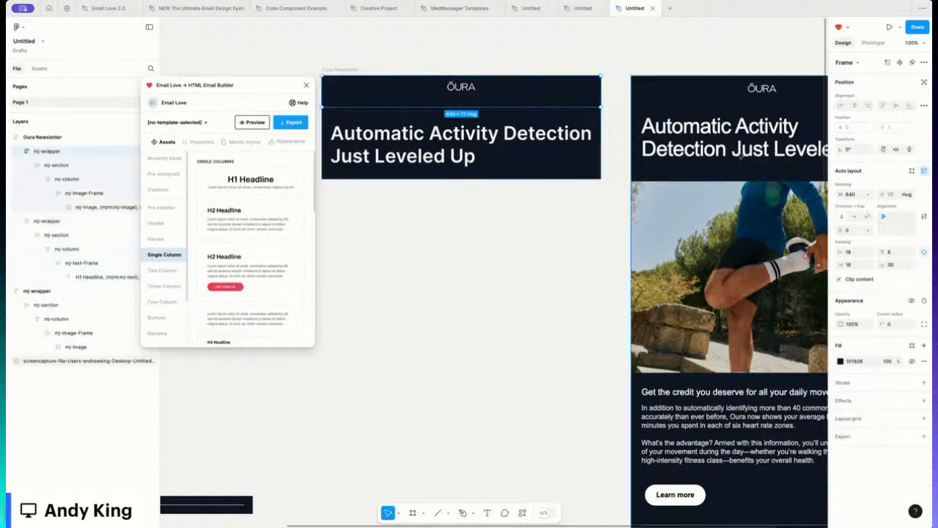
left_click(897, 265)
type("8")
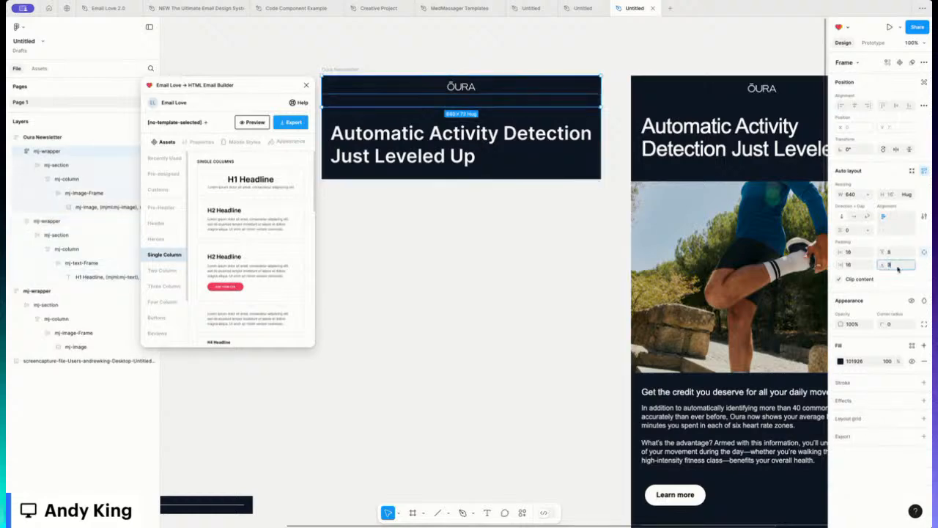
key("Return")
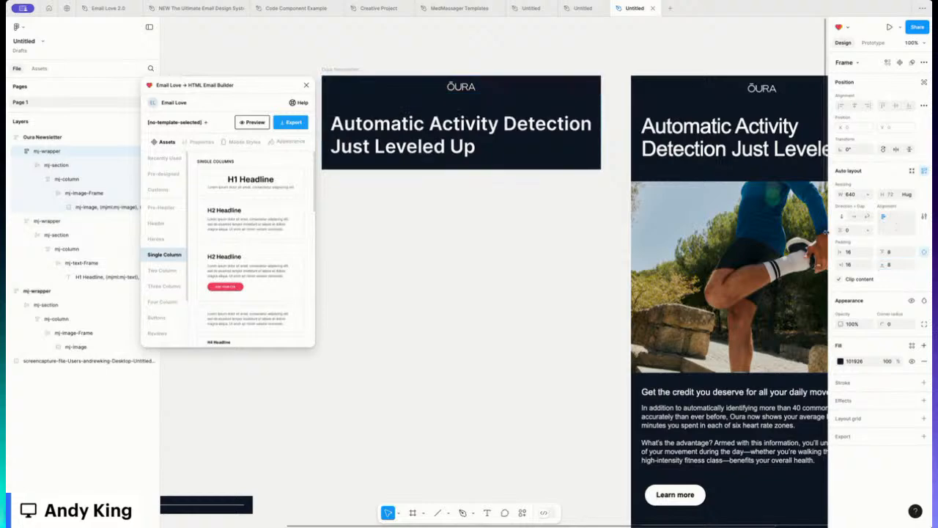
scroll(813, 230, "right", 2)
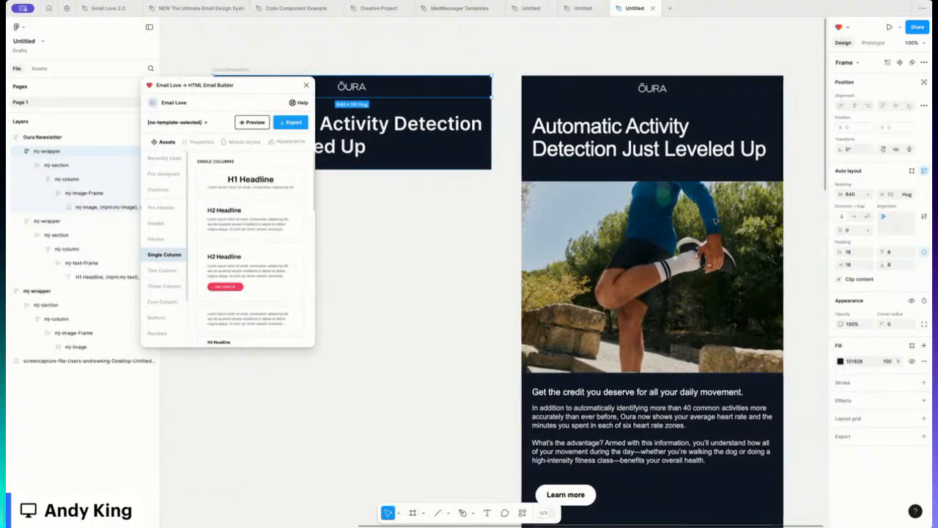
scroll(715, 220, "left", 1)
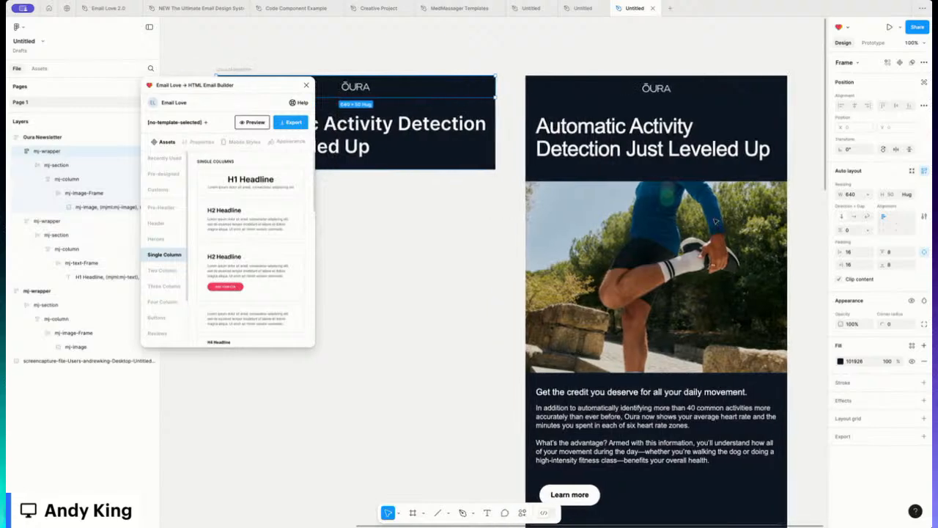
scroll(715, 220, "left", 2)
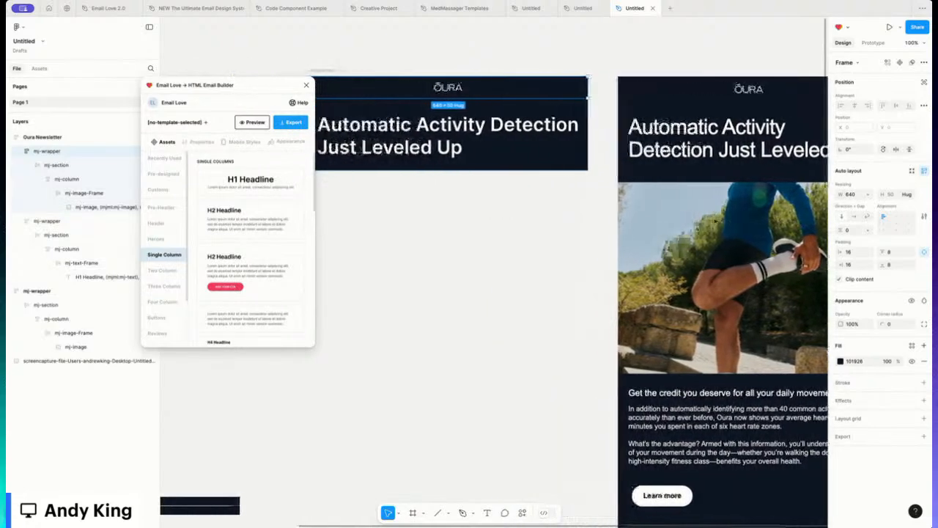
left_click(448, 187)
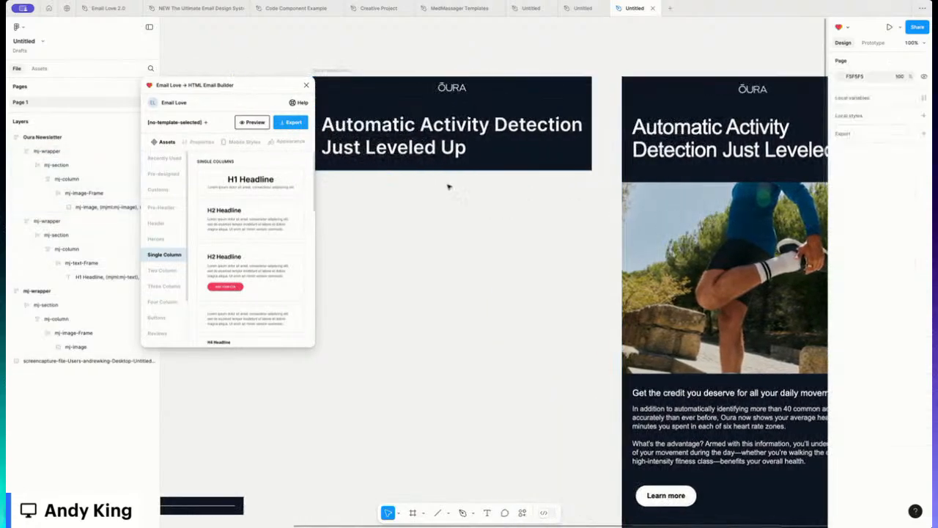
scroll(476, 178, "left", 1)
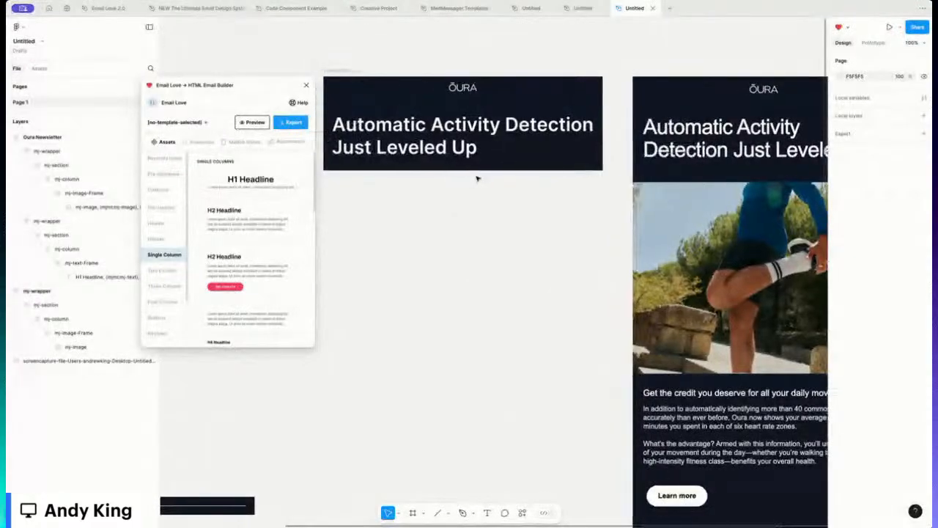
Step: Set the headline text frame's horizontal padding to 25
left_click(538, 126)
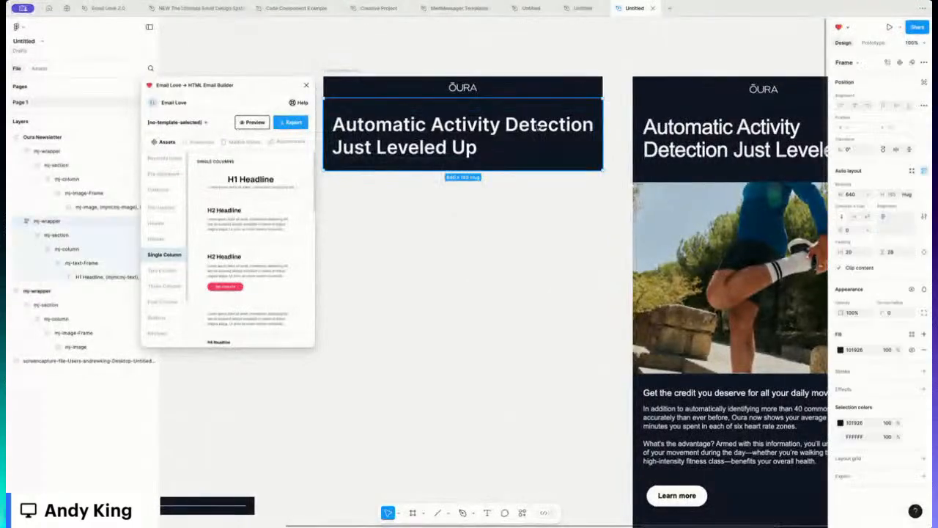
scroll(546, 127, "right", 1)
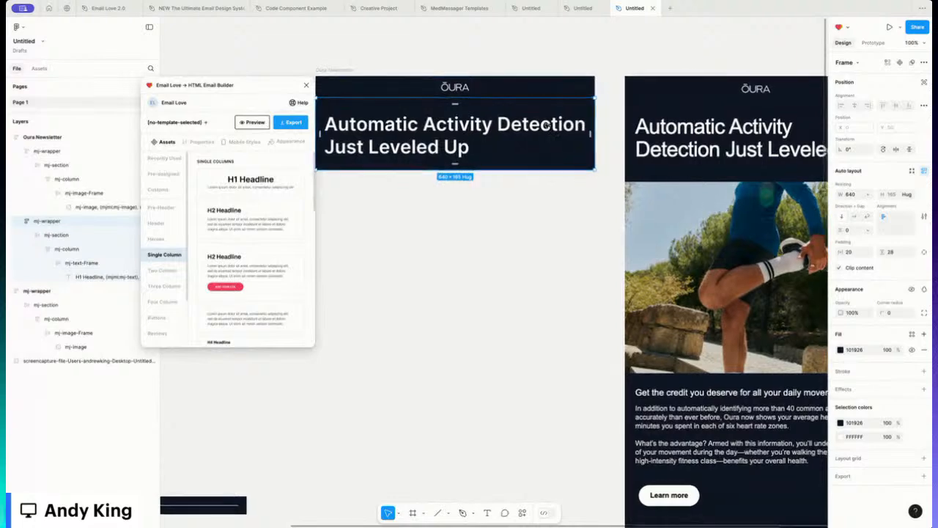
left_click(104, 258)
left_click(851, 252)
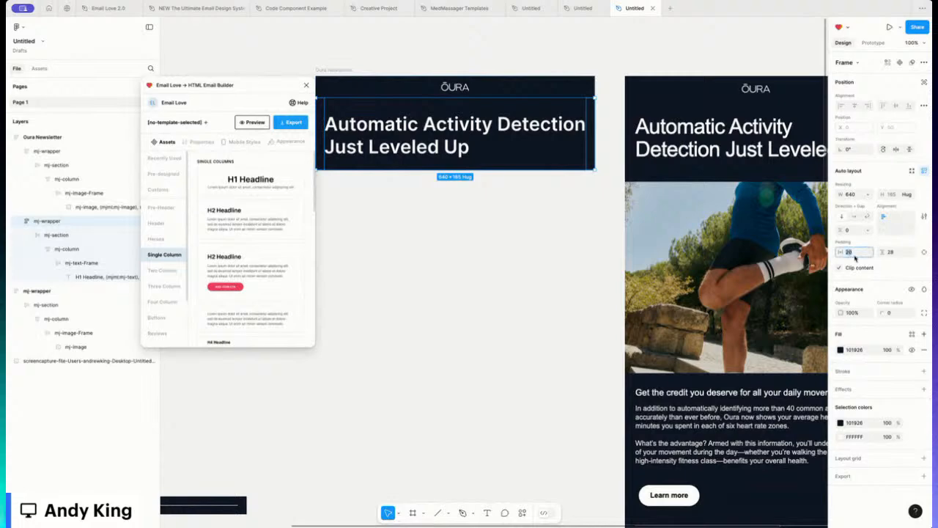
type("25")
key("Return")
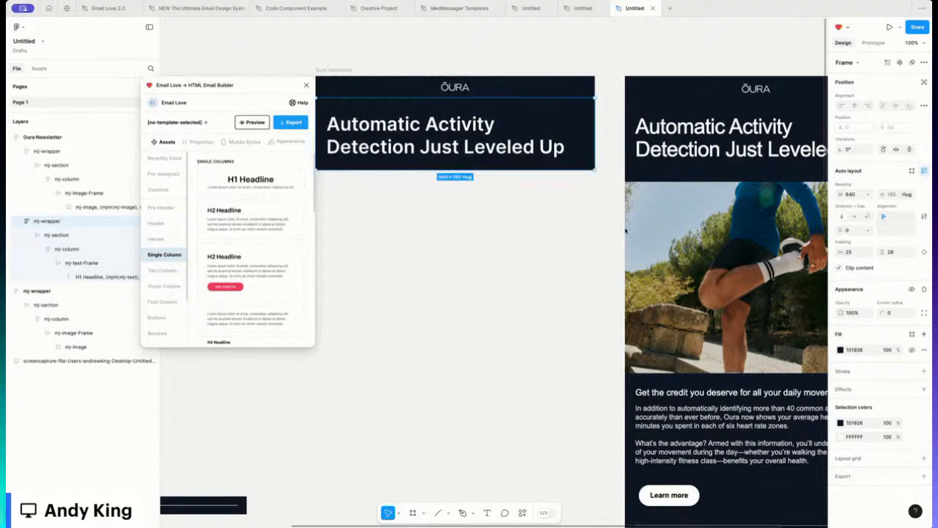
left_click(328, 69)
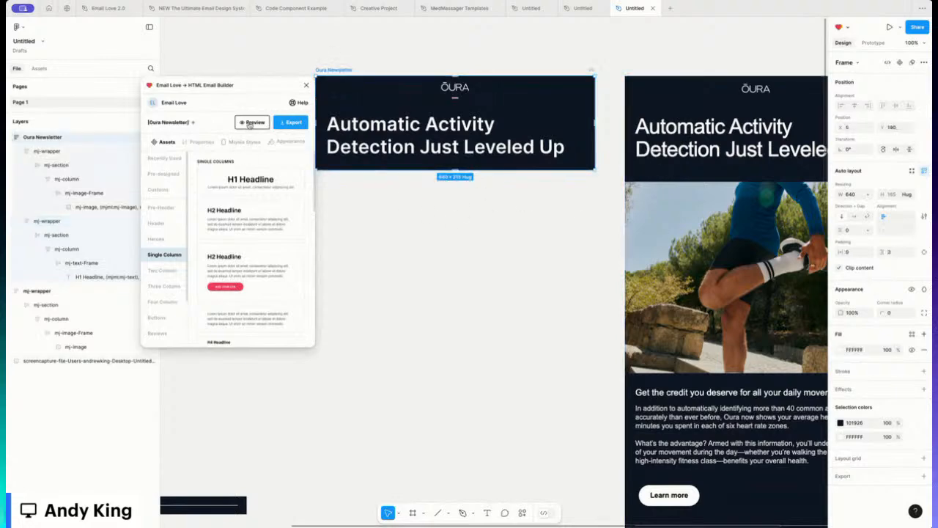
left_click(248, 122)
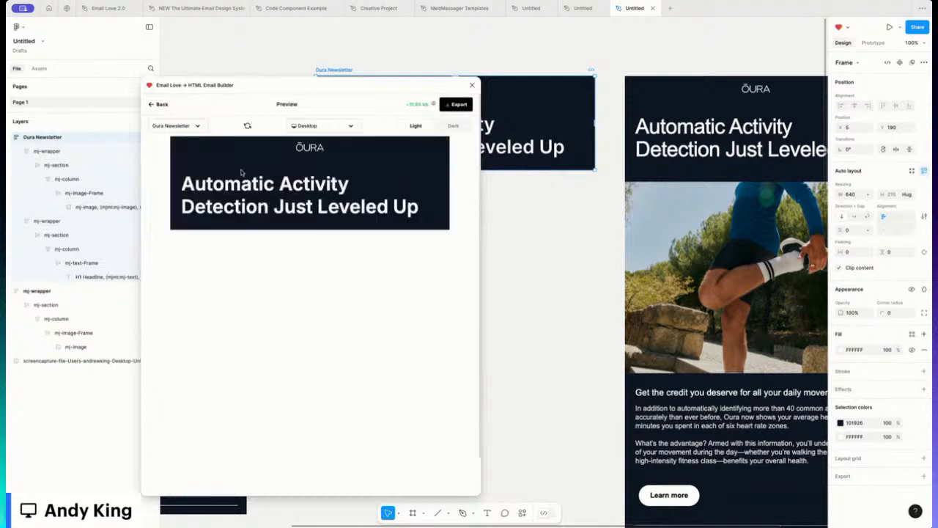
left_click(454, 128)
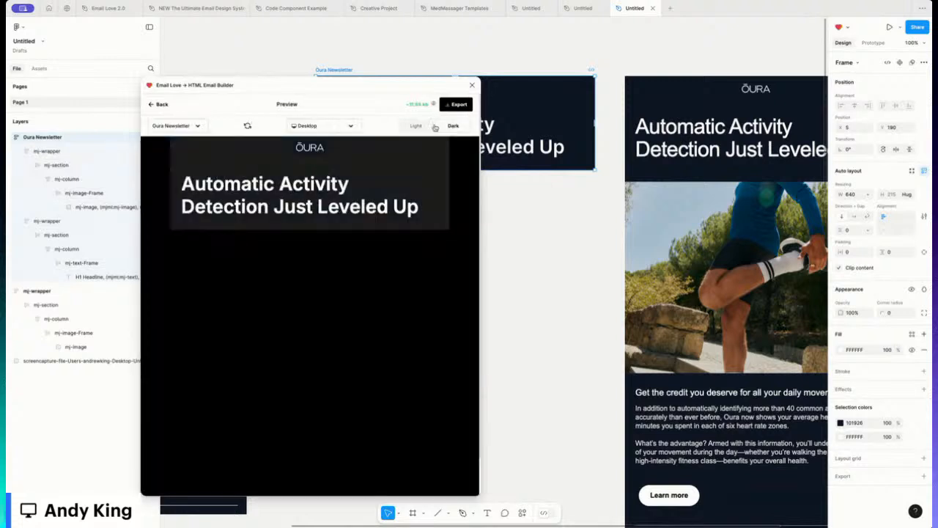
left_click(417, 127)
left_click(161, 105)
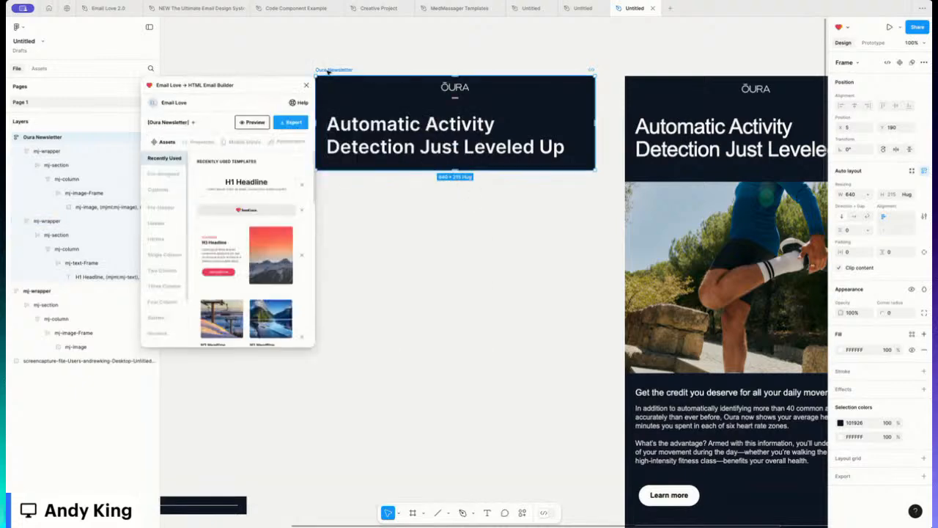
Step: Insert the fern photo from the Images library below the headline and open its fill
scroll(161, 264, "down", 1)
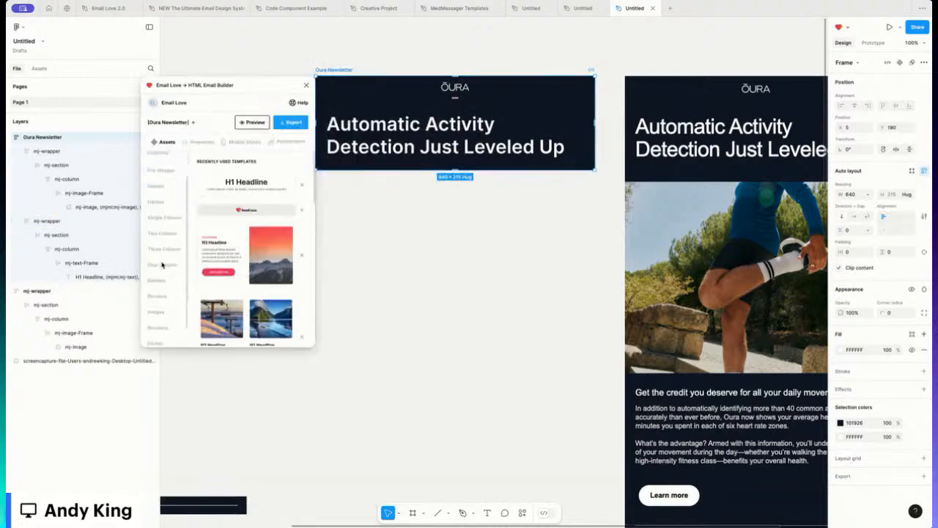
left_click(163, 302)
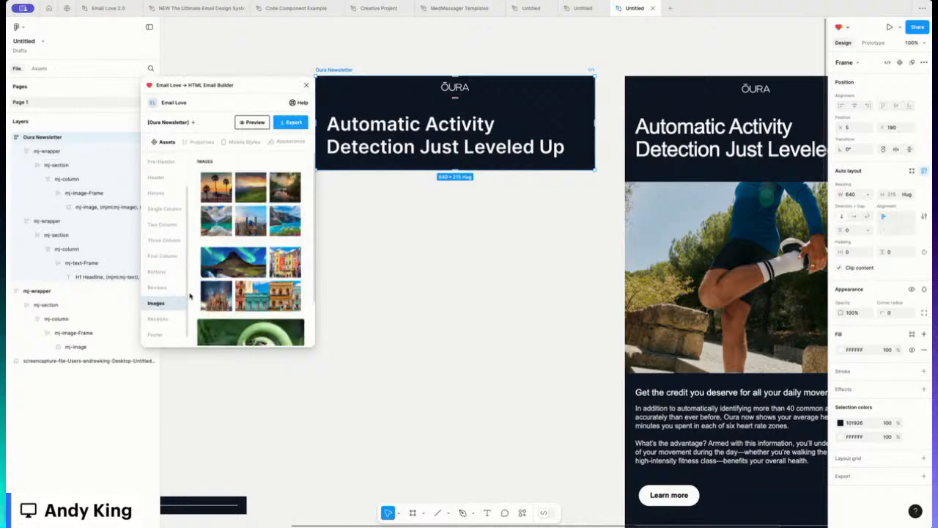
scroll(238, 250, "down", 2)
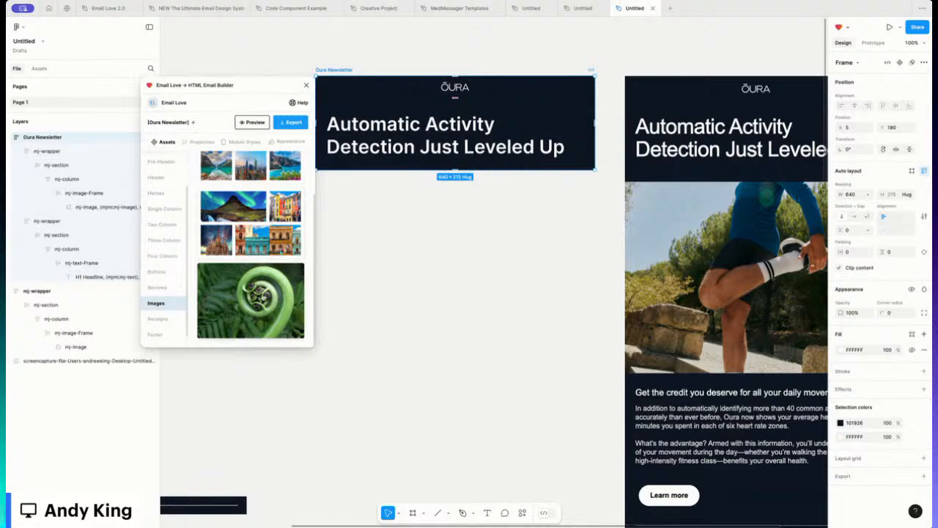
left_click(227, 336)
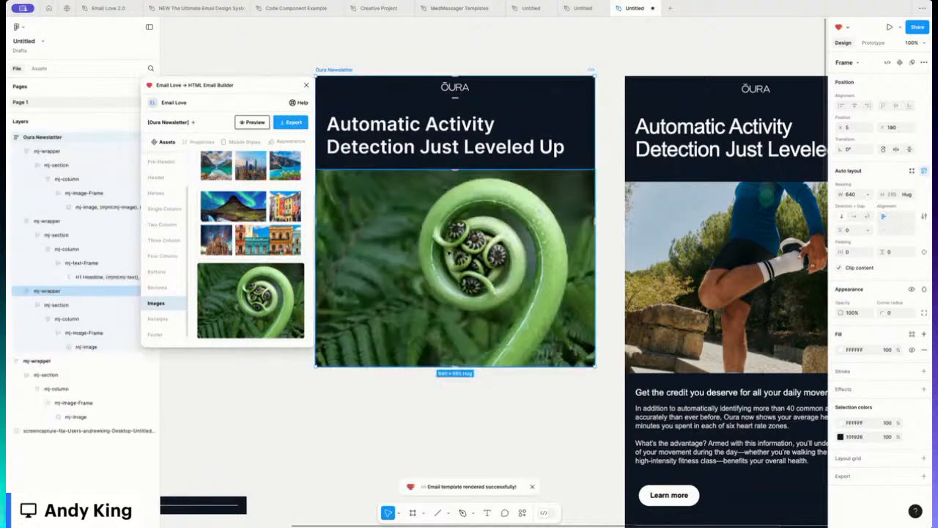
double_click(449, 251)
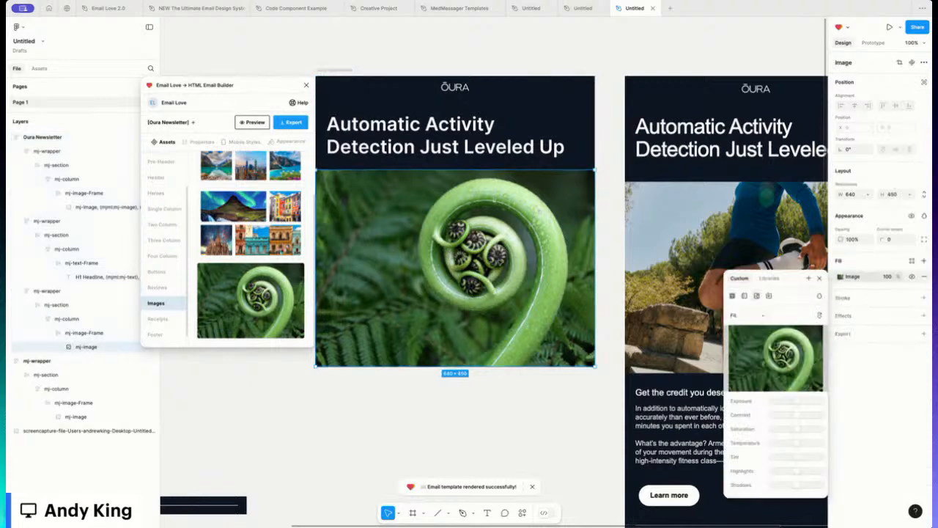
Step: Replace the fern image with the runner PNG uploaded from the computer
mouse_move(768, 362)
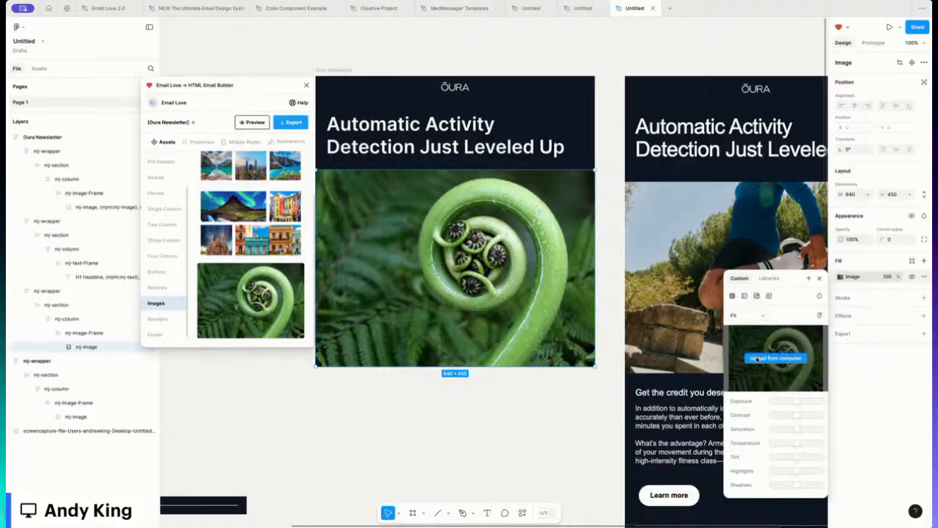
left_click(757, 359)
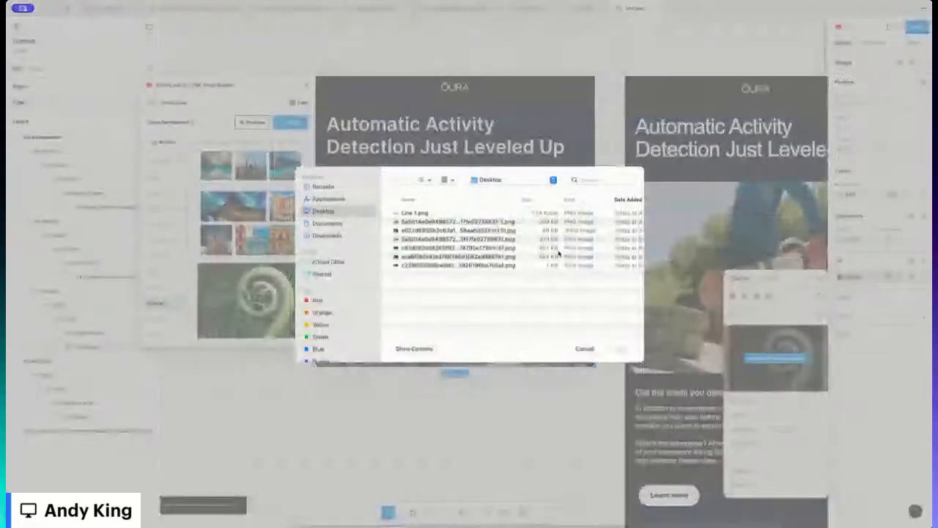
left_click(412, 257)
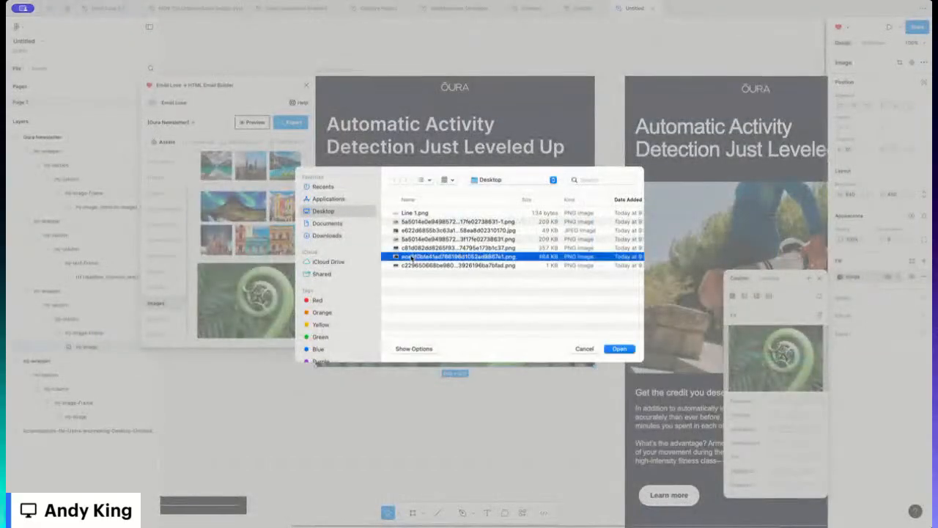
double_click(412, 258)
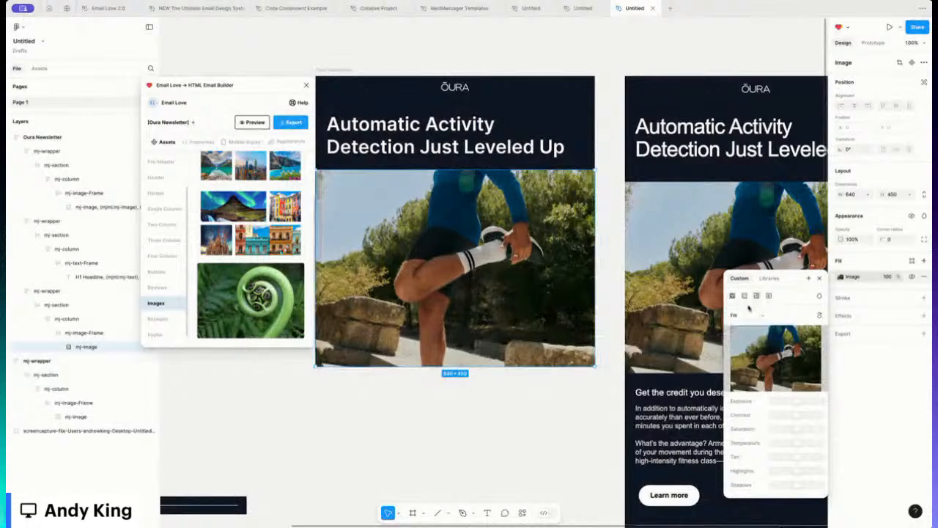
left_click(819, 280)
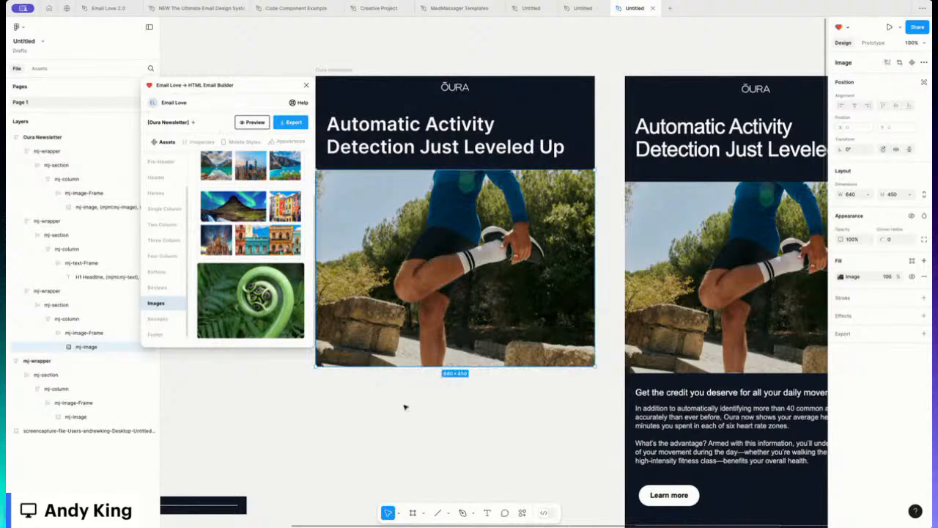
left_click(408, 406)
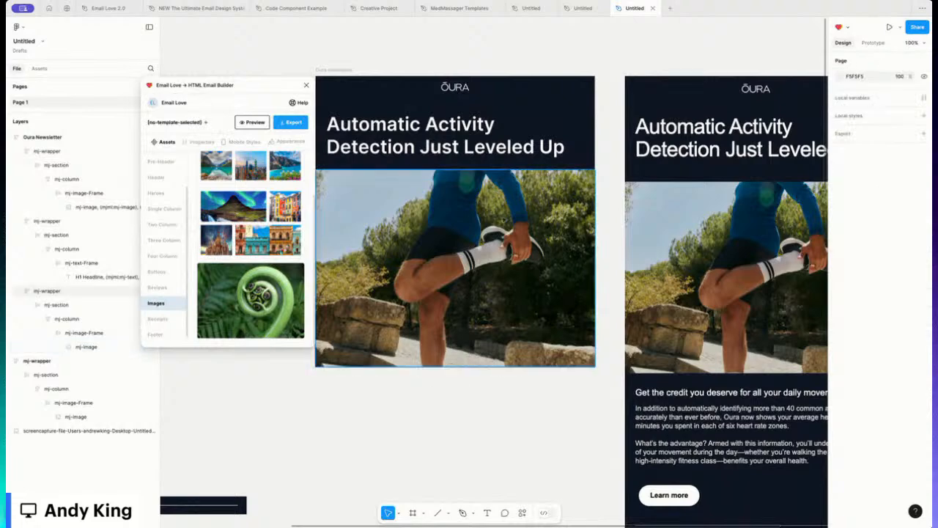
left_click(42, 137)
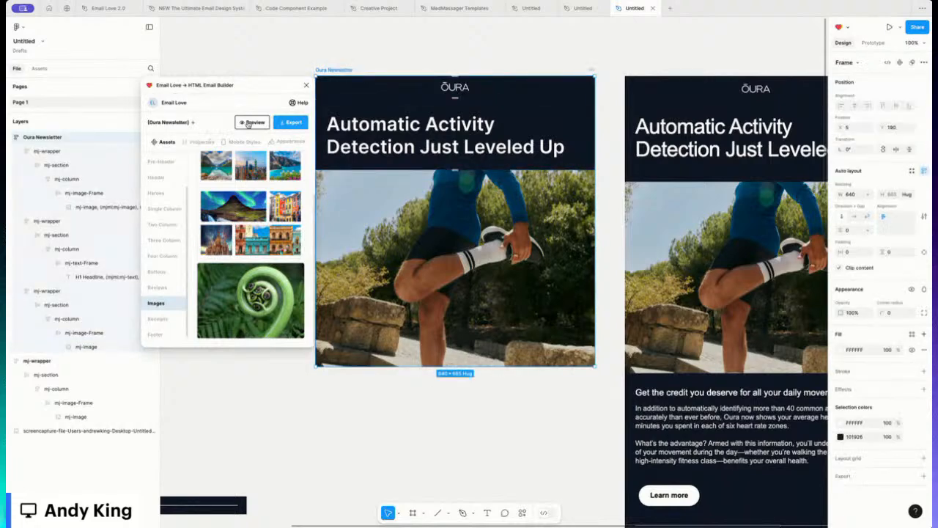
left_click(252, 121)
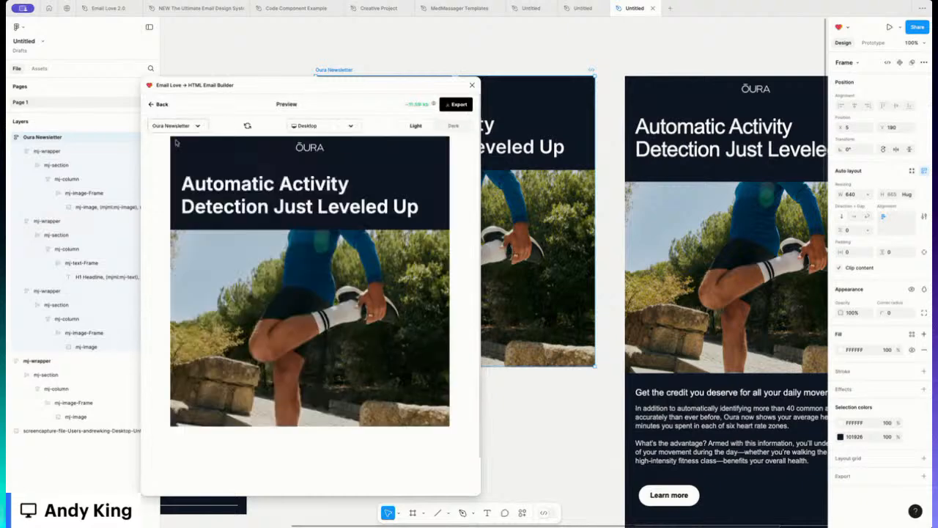
left_click(156, 104)
left_click(418, 144)
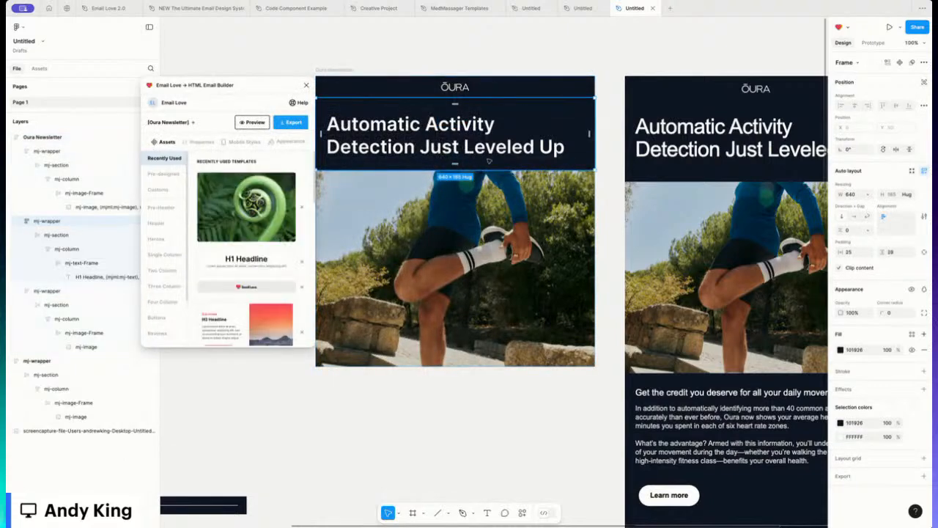
Step: Set the headline section's bottom padding to 40, making the email 640×677
left_click(924, 252)
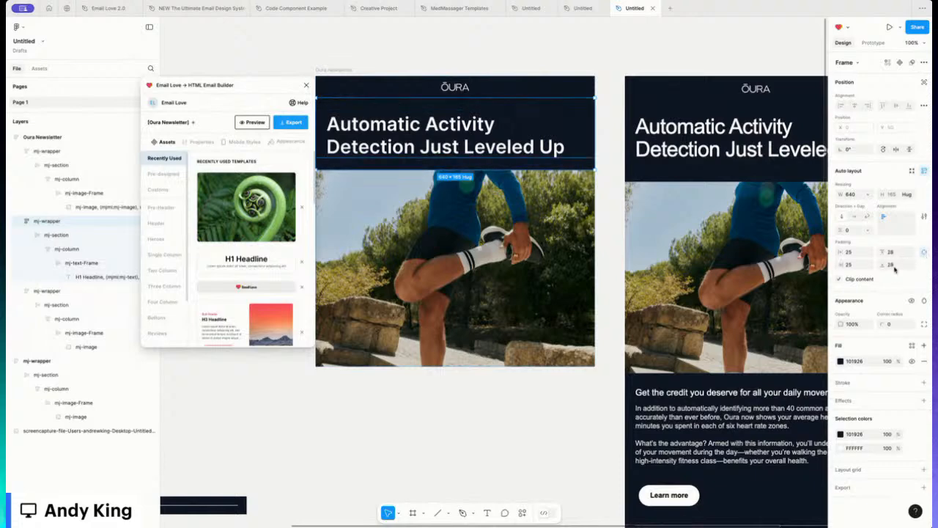
left_click(894, 267)
type("40")
key("Return")
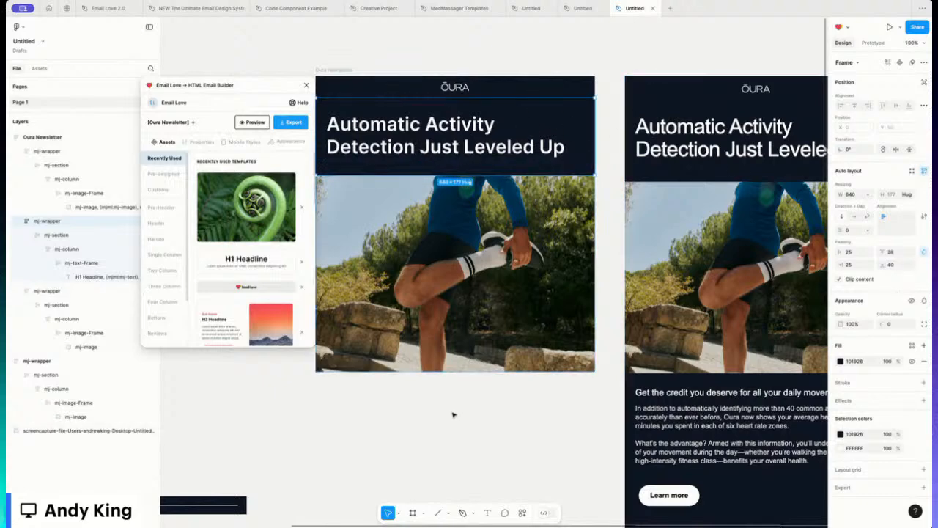
left_click(339, 69)
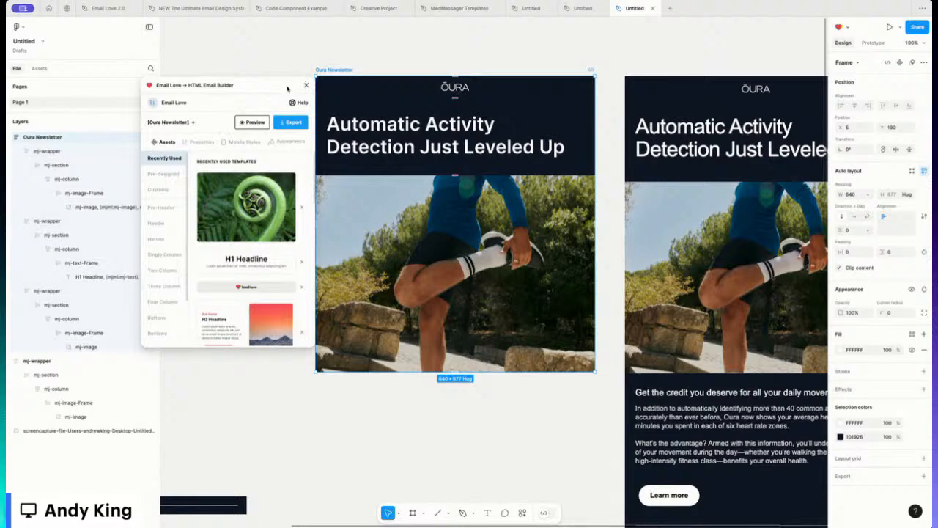
Step: Insert the Single Column H2 Headline block with CTA button from Email Love Assets
left_click(162, 255)
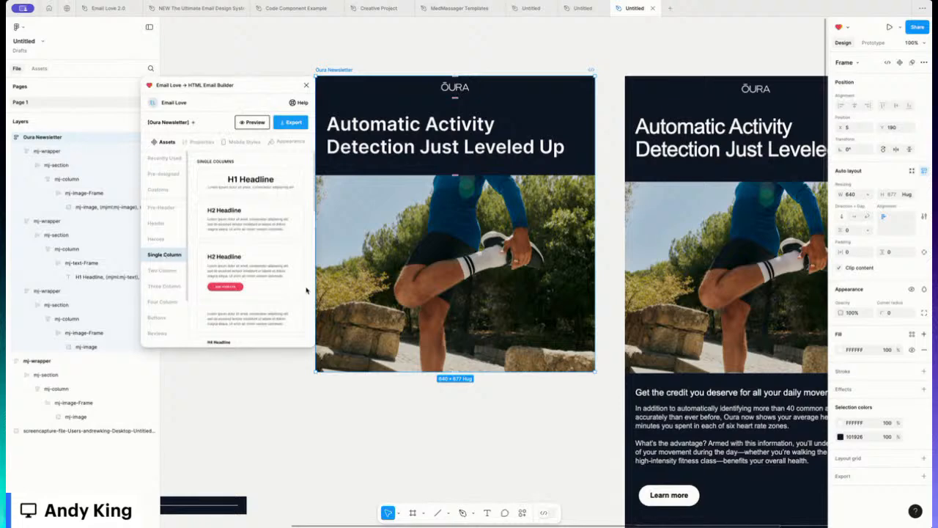
left_click(248, 267)
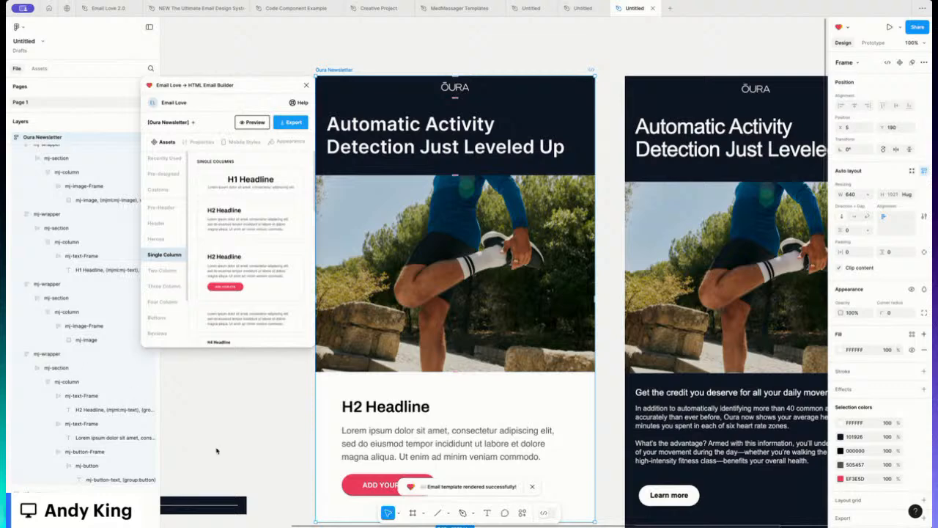
Step: Replace the H2 placeholder with 'Get the credit you deserve for all your daily movement.'
double_click(389, 407)
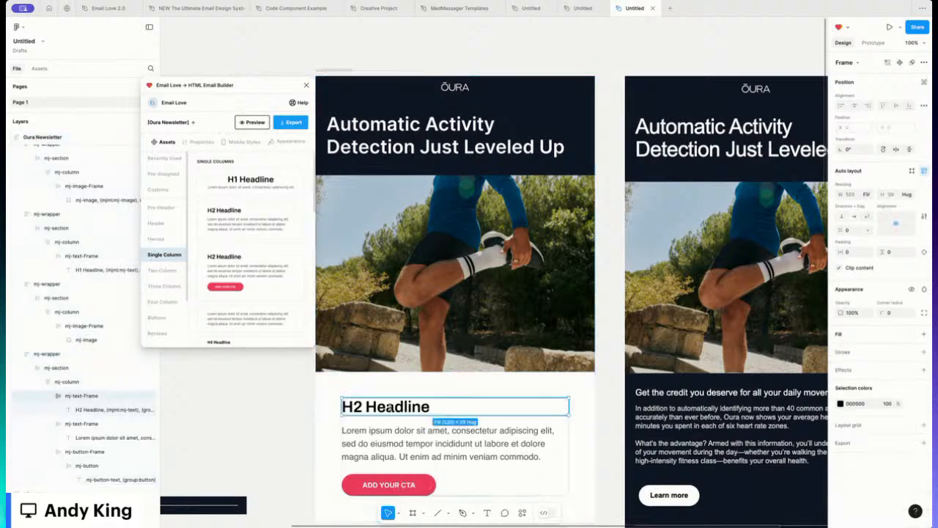
double_click(389, 407)
left_click(389, 407)
key("ctrl+a")
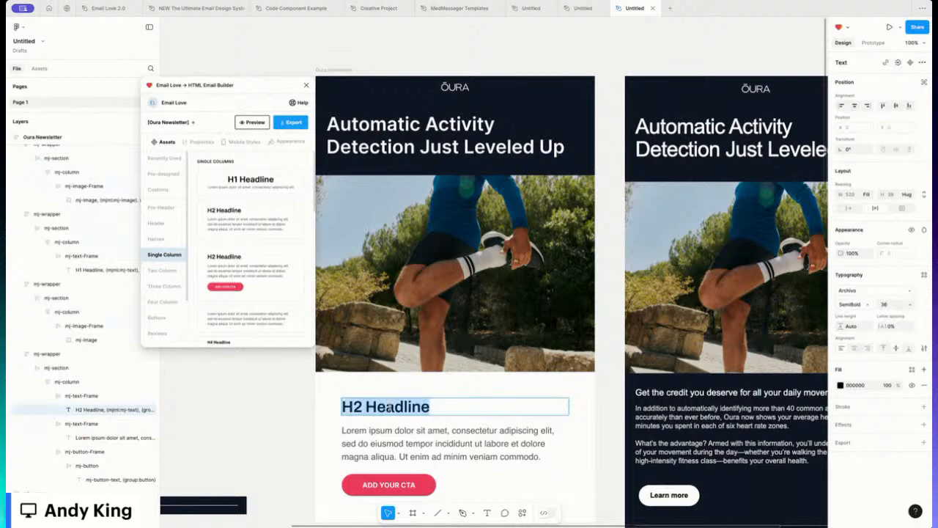
type("Get the credit you deserve for all your daily movement.")
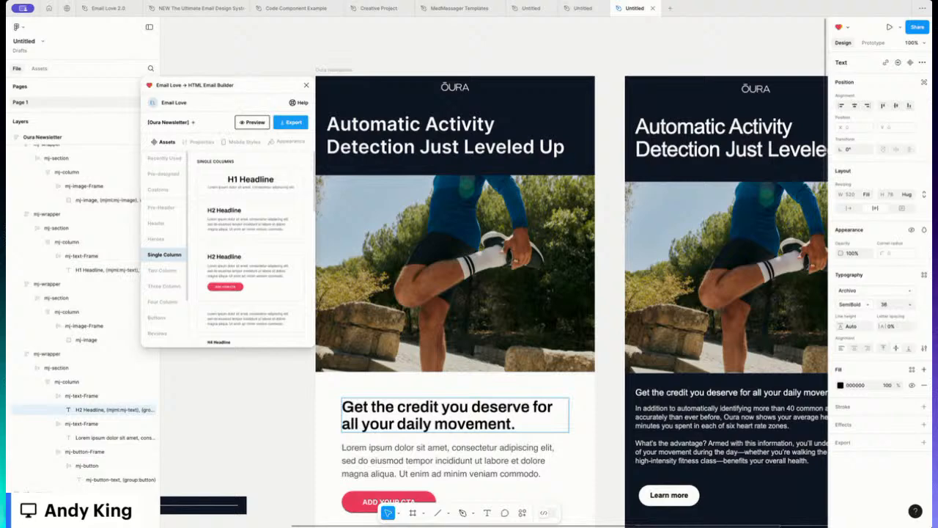
Step: Replace the Lorem ipsum paragraph with the Oura body copy
double_click(456, 462)
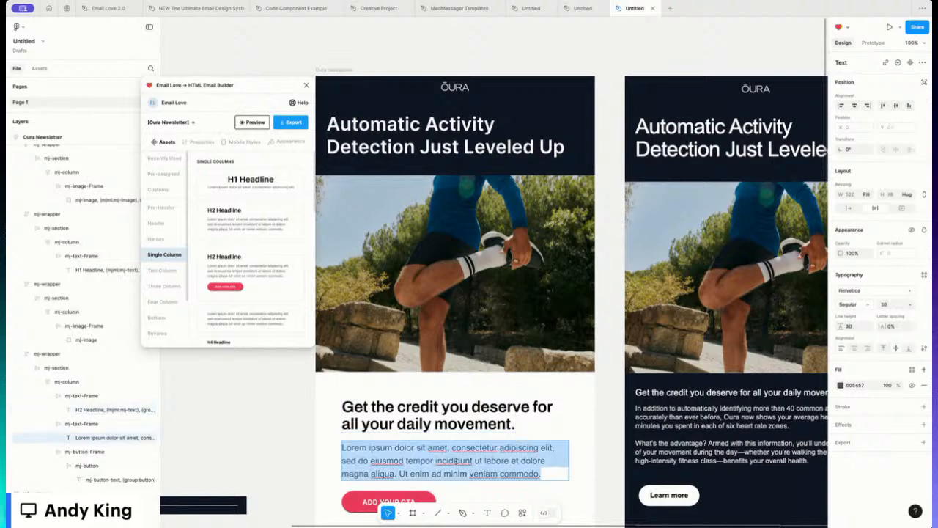
key("ctrl+v")
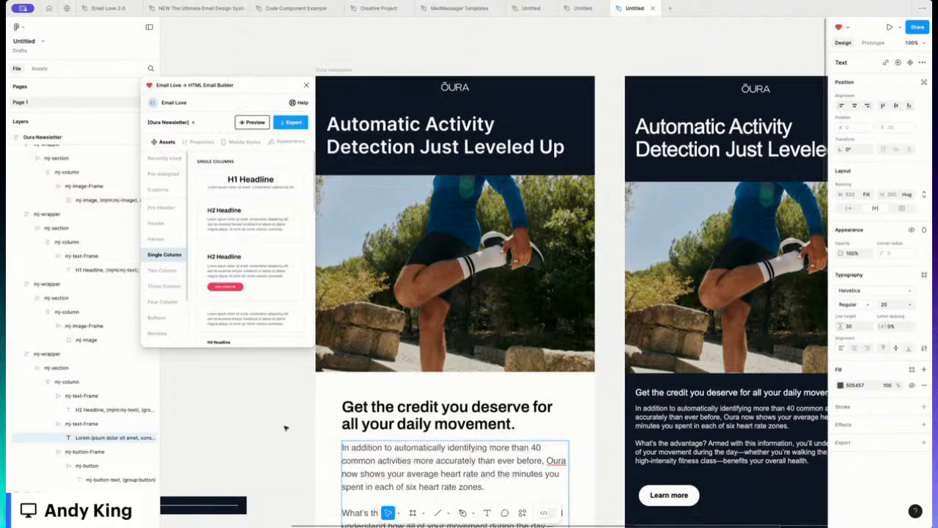
left_click(269, 409)
scroll(272, 408, "down", 2)
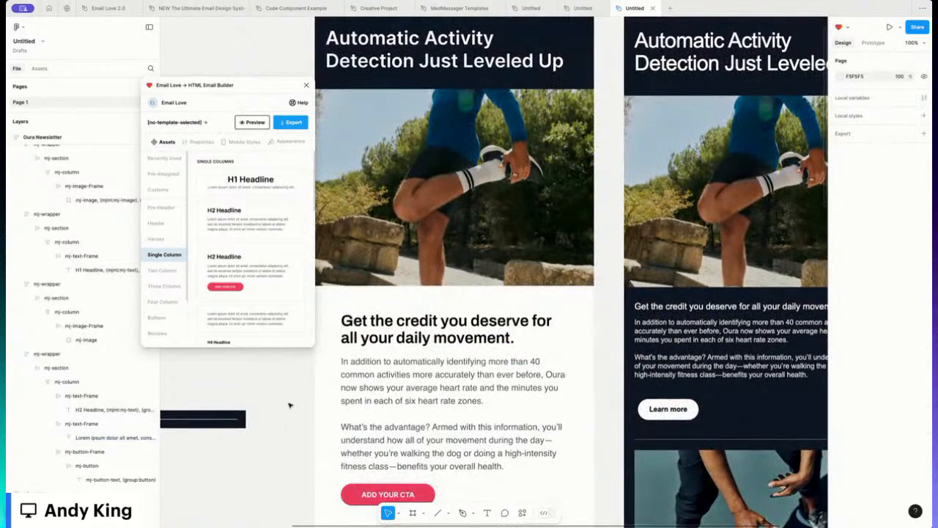
Step: Make the content section's background dark navy
left_click(358, 392)
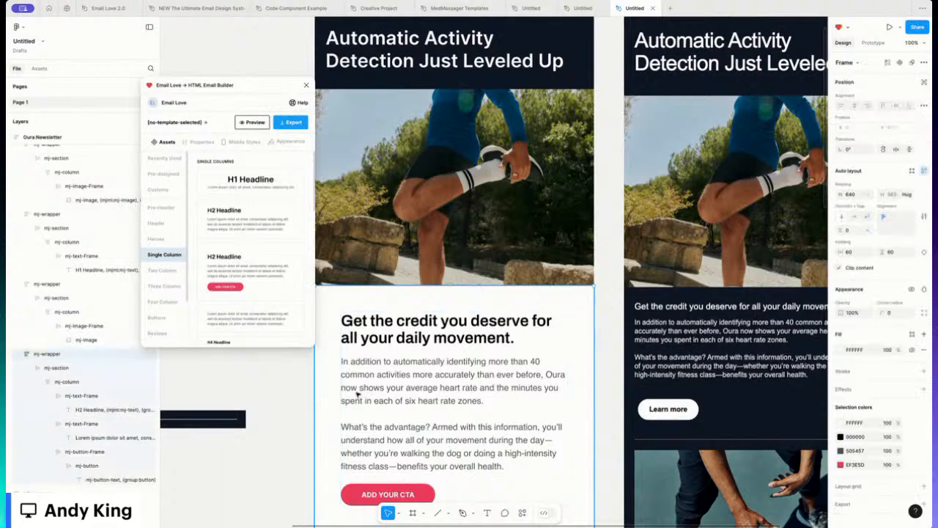
left_click(840, 350)
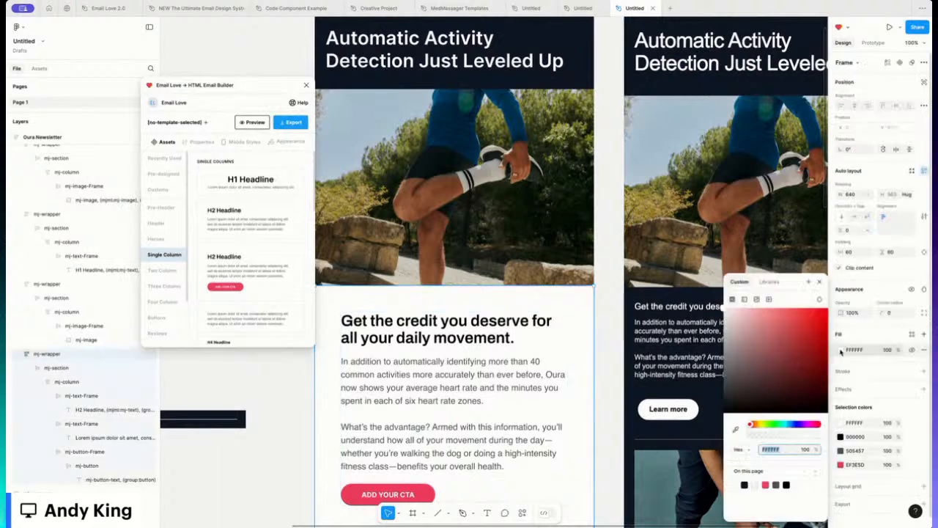
left_click(746, 484)
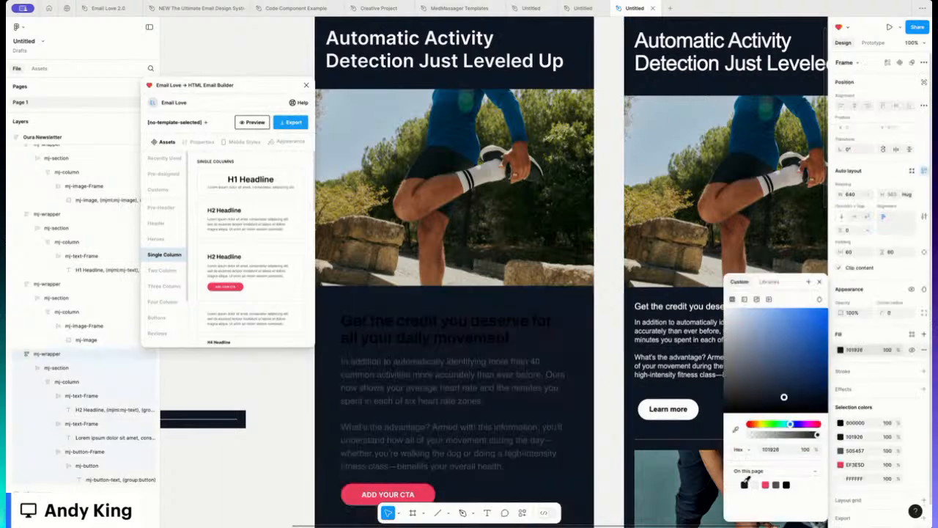
Step: Color both the headline and the body text white
left_click(439, 324)
double_click(422, 321)
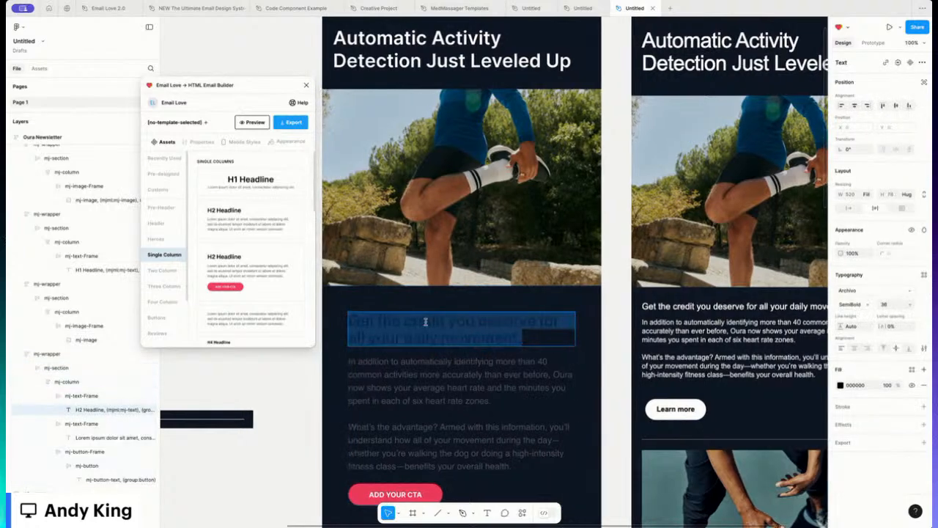
left_click(840, 385)
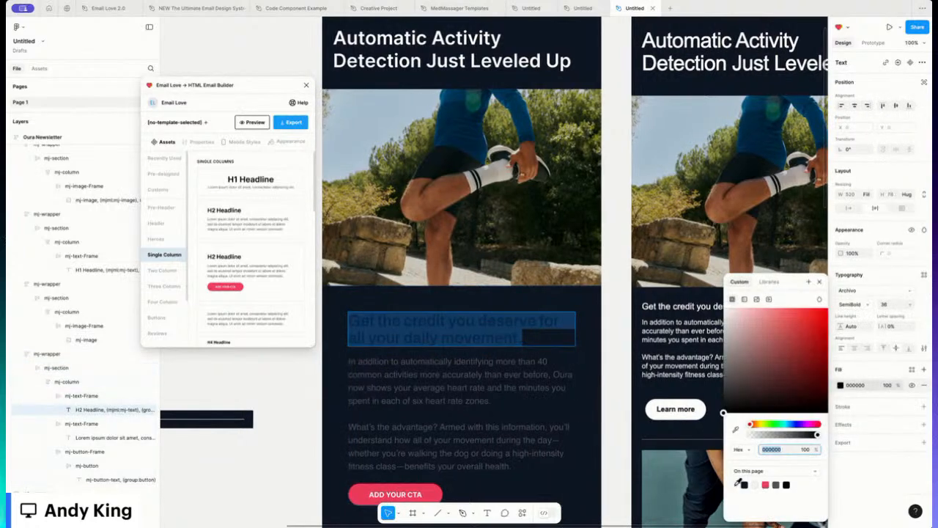
left_click(734, 485)
left_click(468, 402)
double_click(467, 402)
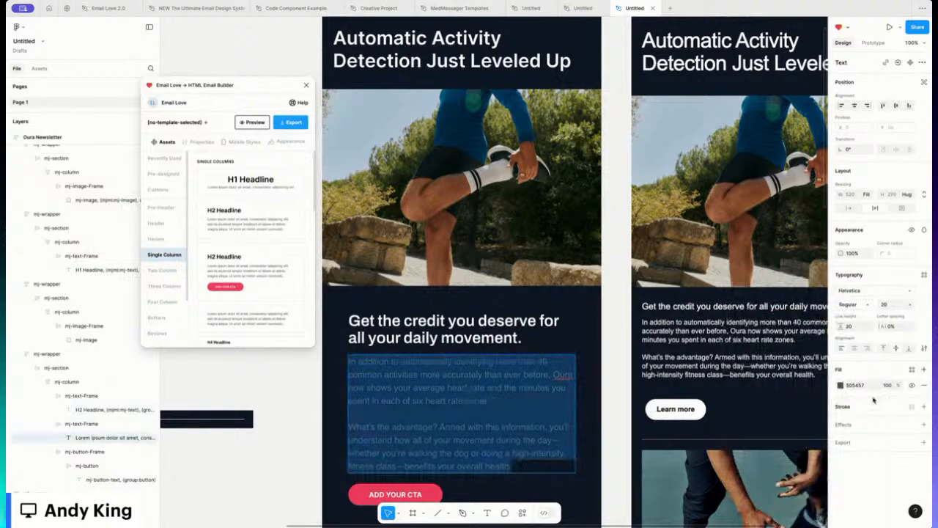
left_click(840, 385)
left_click(735, 484)
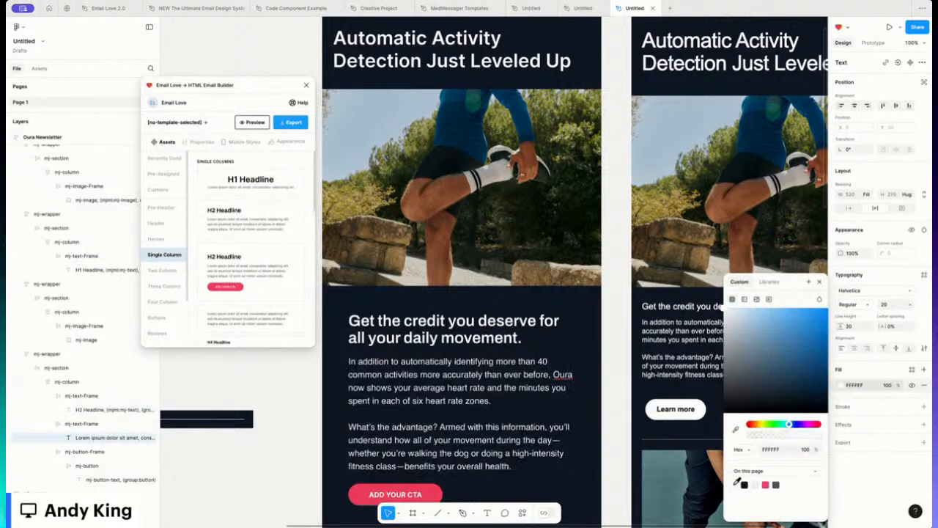
left_click(819, 281)
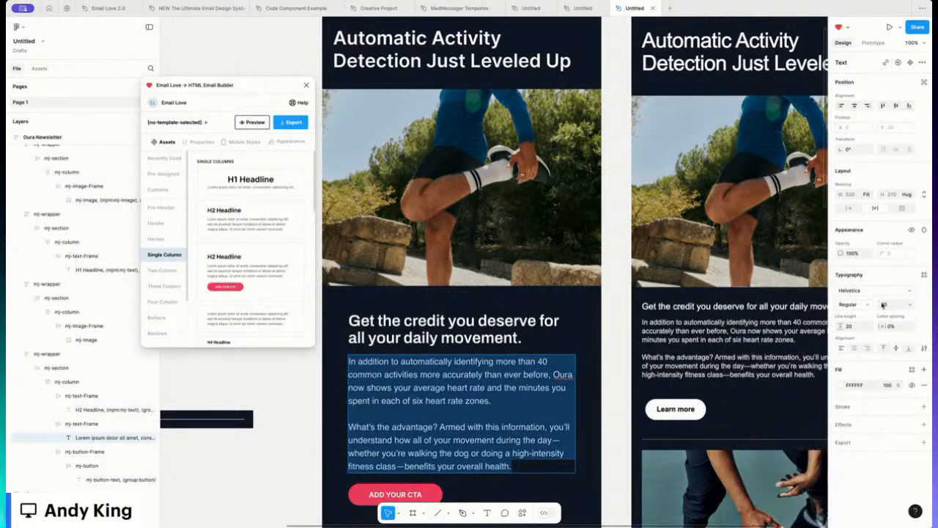
Step: Set the body text to font size 16 with line height 20
left_click(884, 305)
type("16")
key("Return")
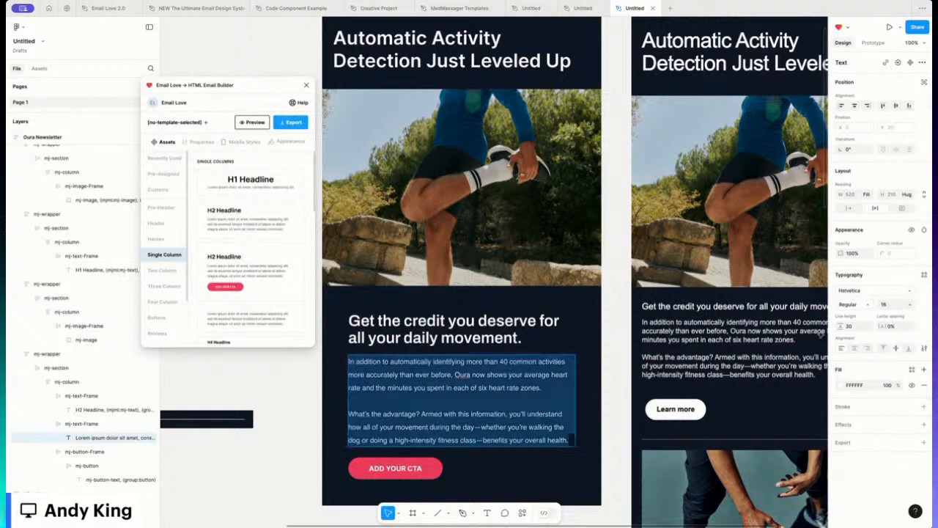
left_click(853, 326)
type("20")
key("Return")
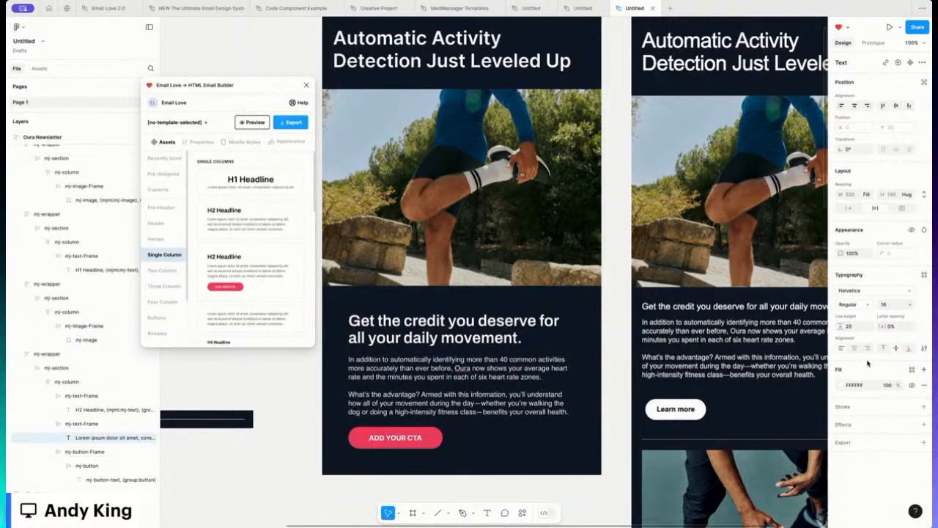
Step: Shrink the 'Get the credit you deserve' heading to font size 20
left_click(484, 328)
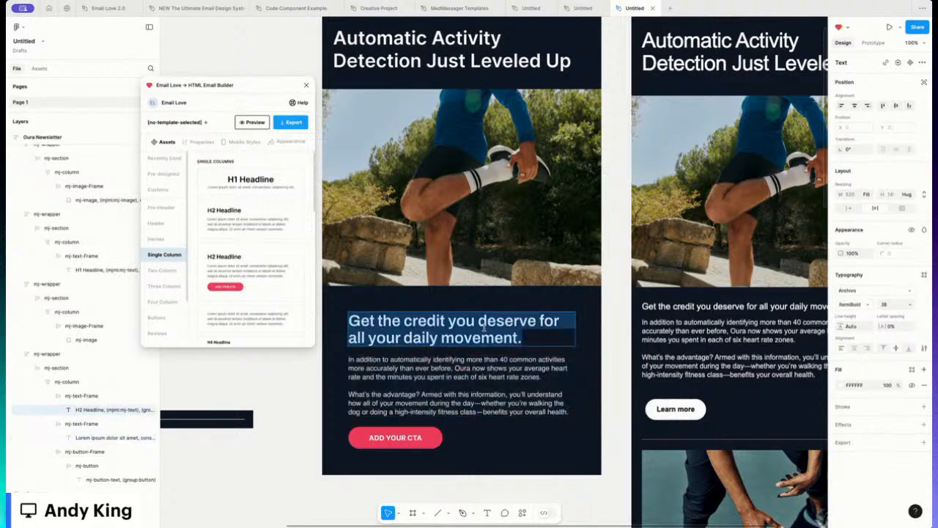
left_click(910, 304)
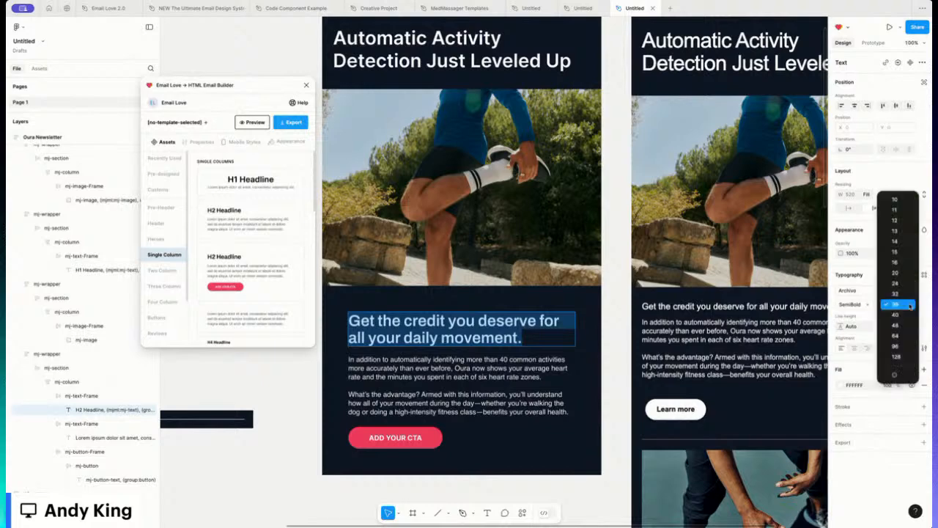
left_click(909, 303)
left_click(911, 305)
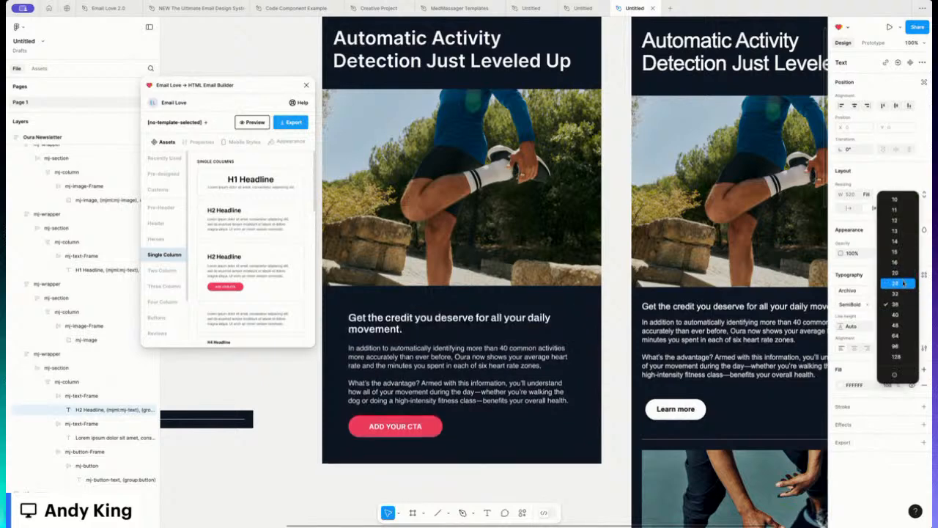
left_click(896, 272)
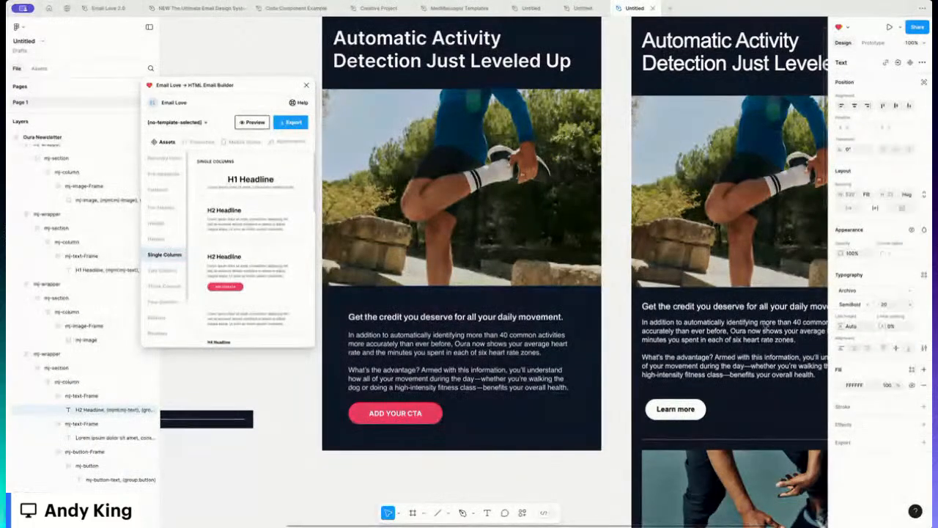
scroll(765, 328, "right", 3)
scroll(765, 328, "left", 3)
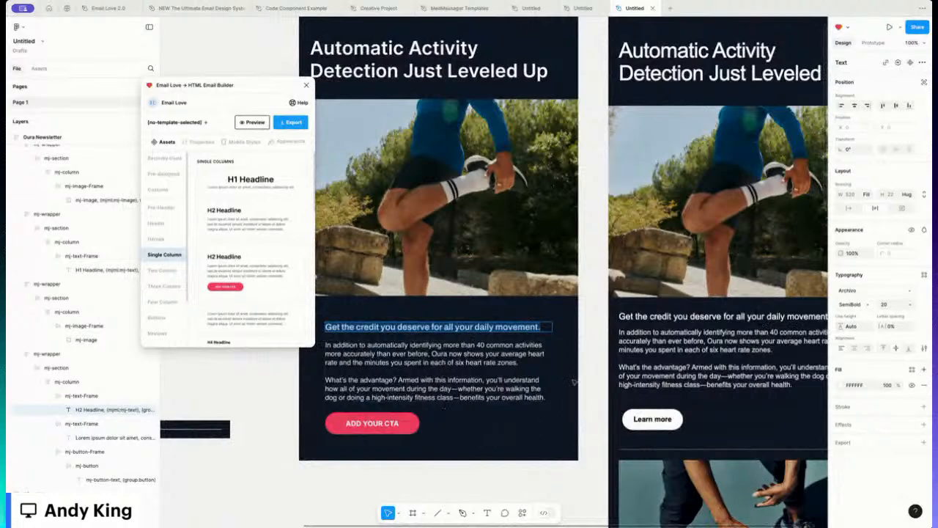
left_click(561, 372)
left_click(407, 424)
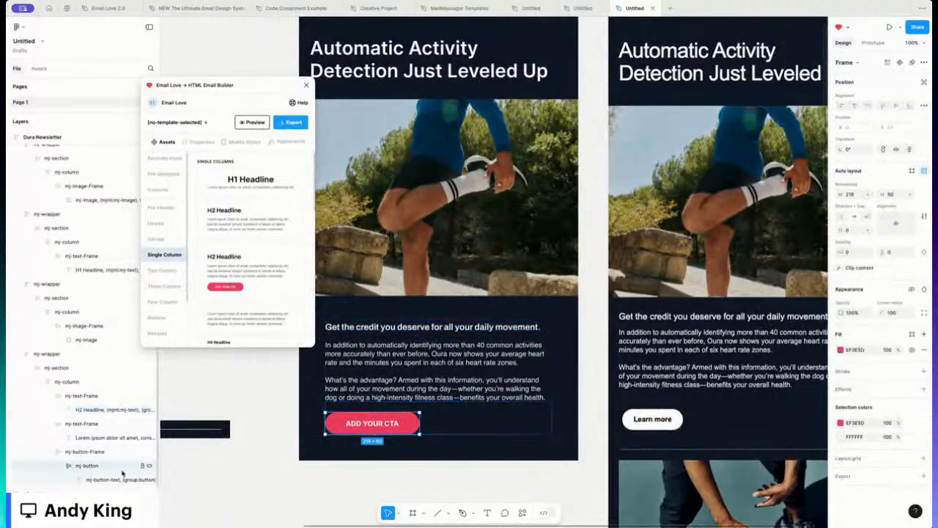
Step: Give the CTA button a white fill and a black 000000 label
left_click(840, 349)
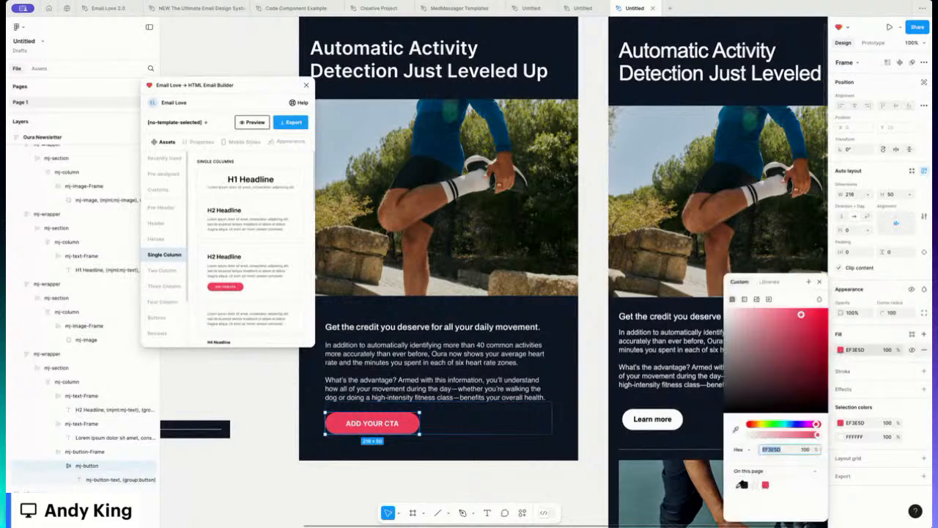
left_click(736, 484)
double_click(371, 424)
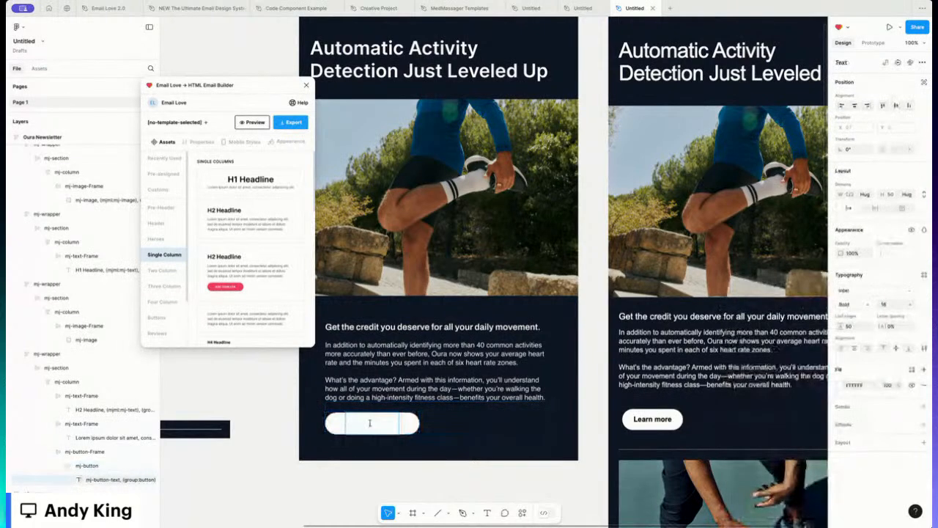
key("ctrl+a")
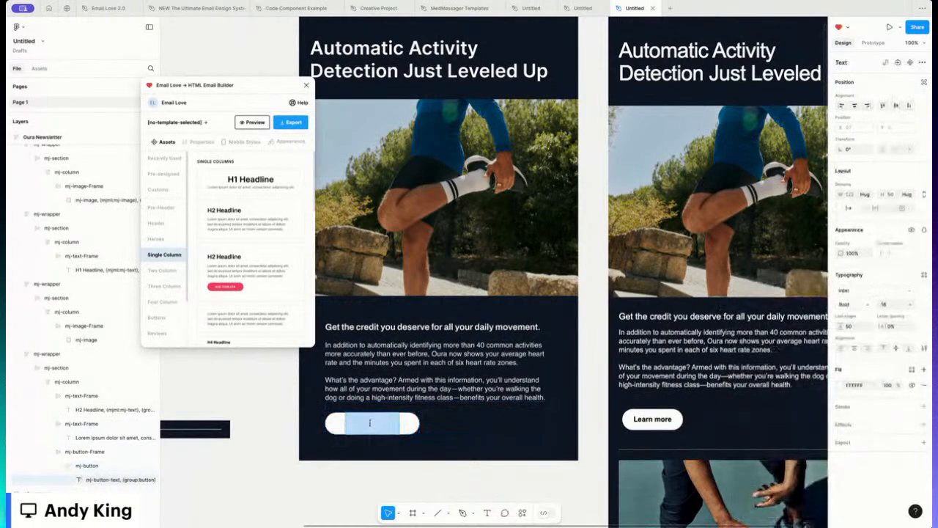
left_click(839, 387)
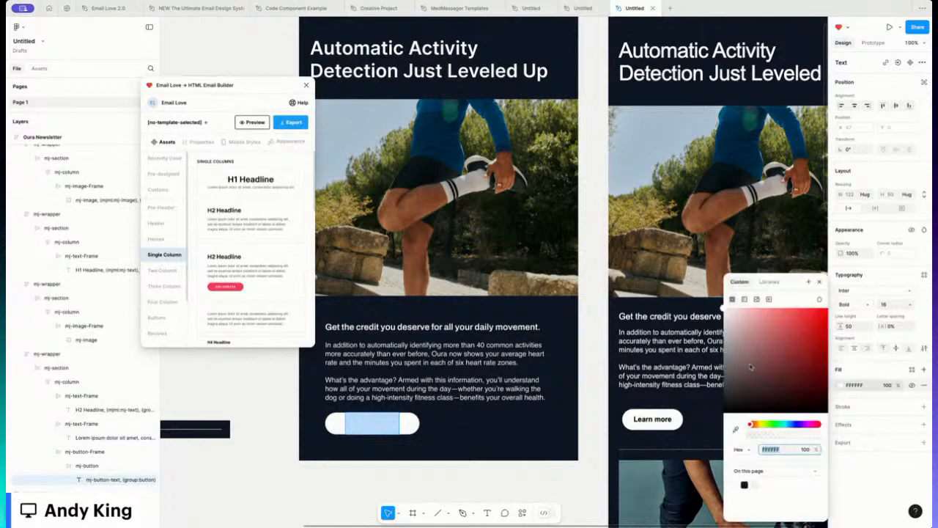
type("000000")
key("Return")
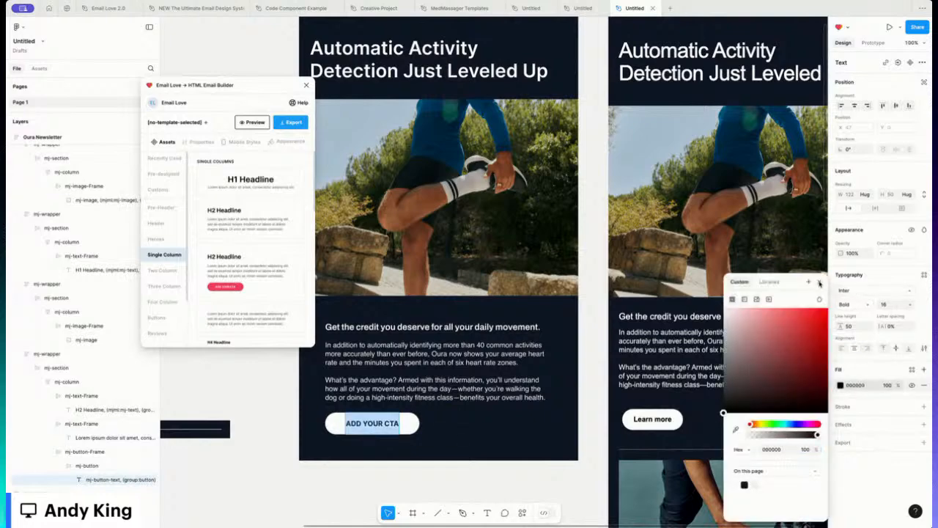
left_click(820, 282)
Step: Change the button label to 'Learn more' and narrow the button to about 163 wide
type("L")
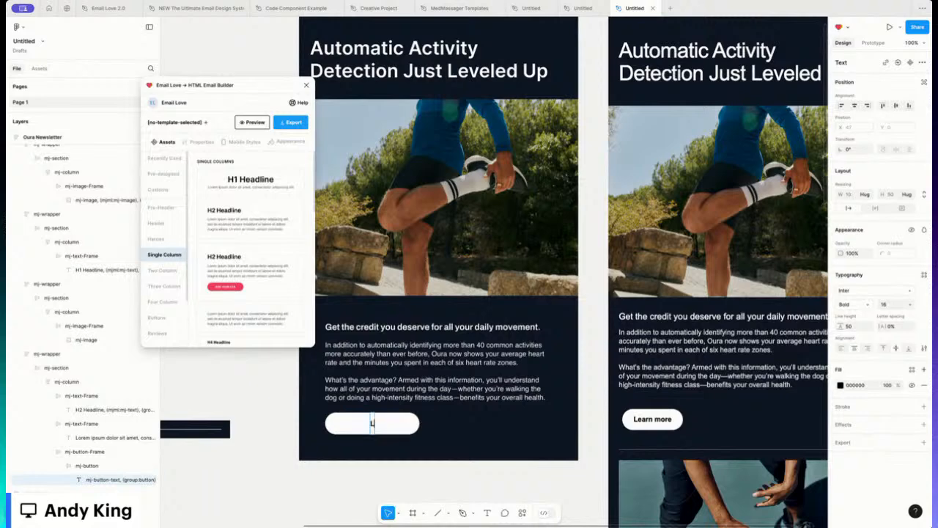
type("earn more")
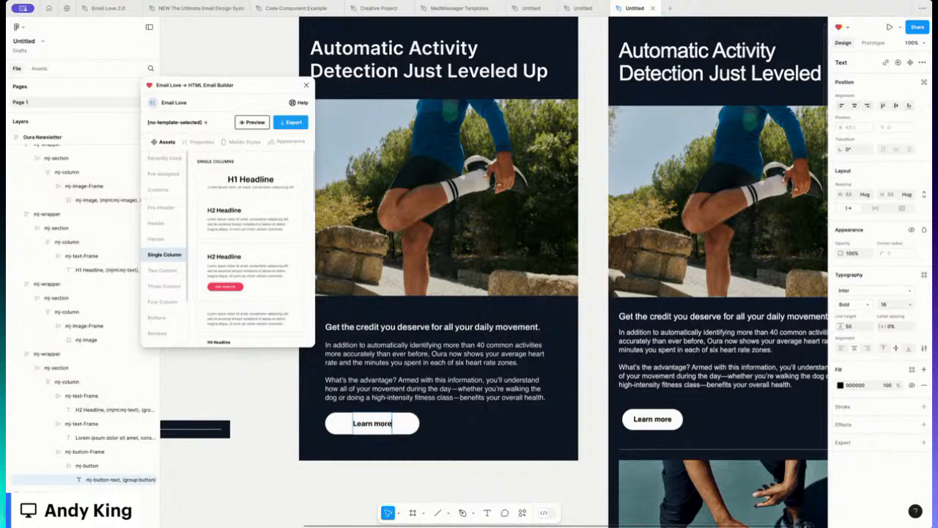
left_click(416, 423)
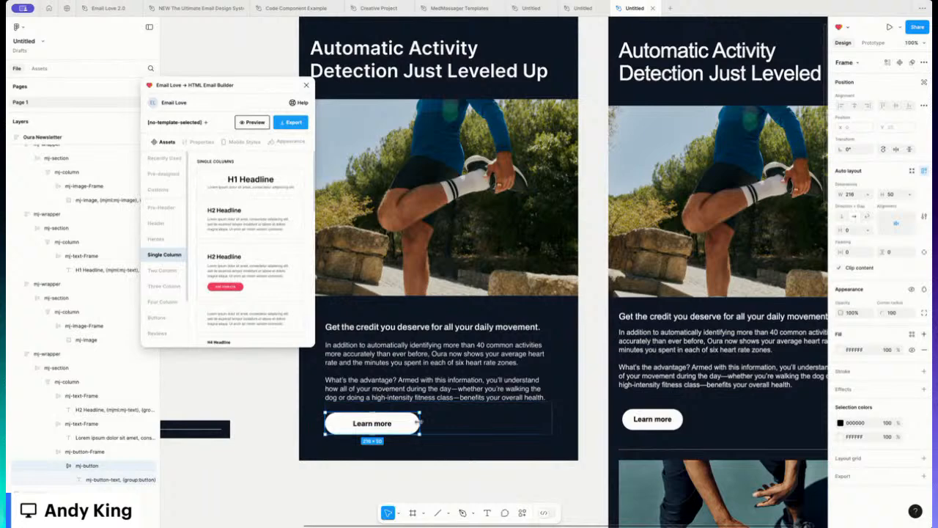
left_click_drag(416, 423, 387, 423)
left_click(395, 477)
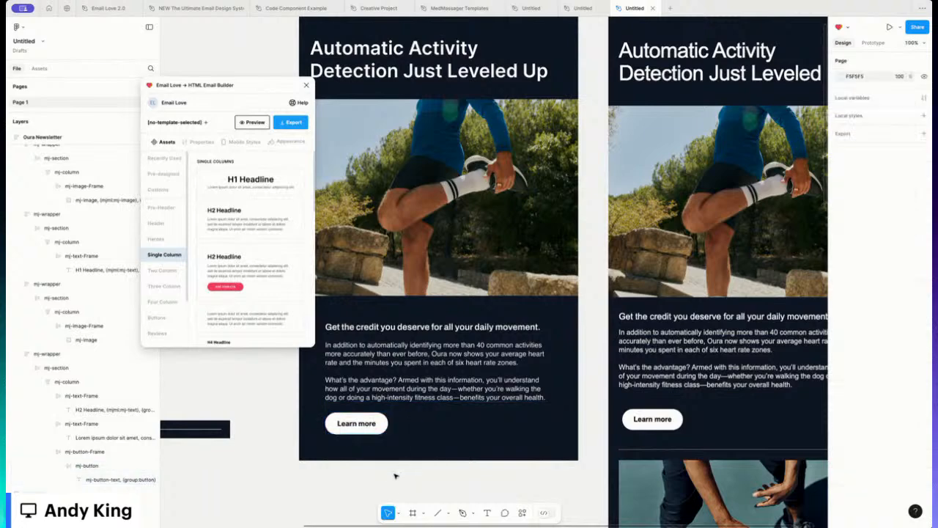
Step: Keep the section's horizontal padding at 25 and make its column fill the width
scroll(365, 415, "left", 2)
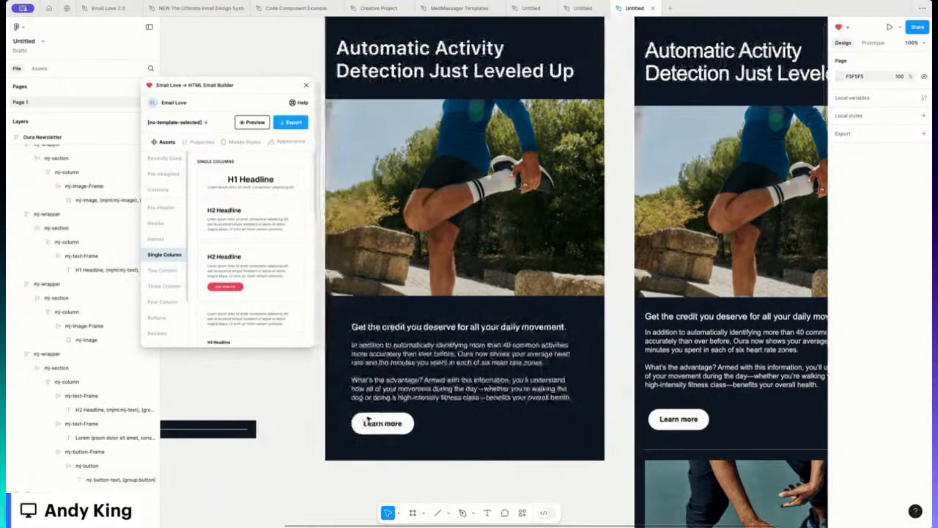
left_click(340, 349)
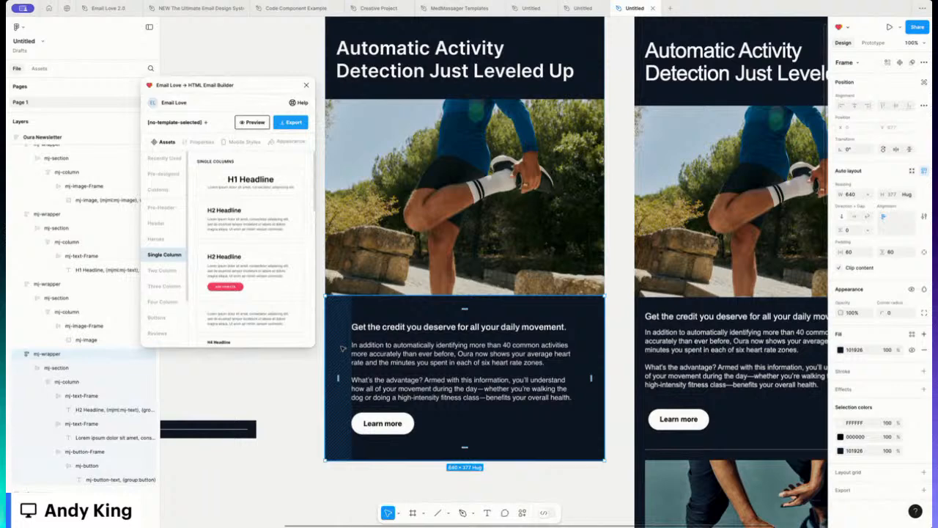
left_click(852, 253)
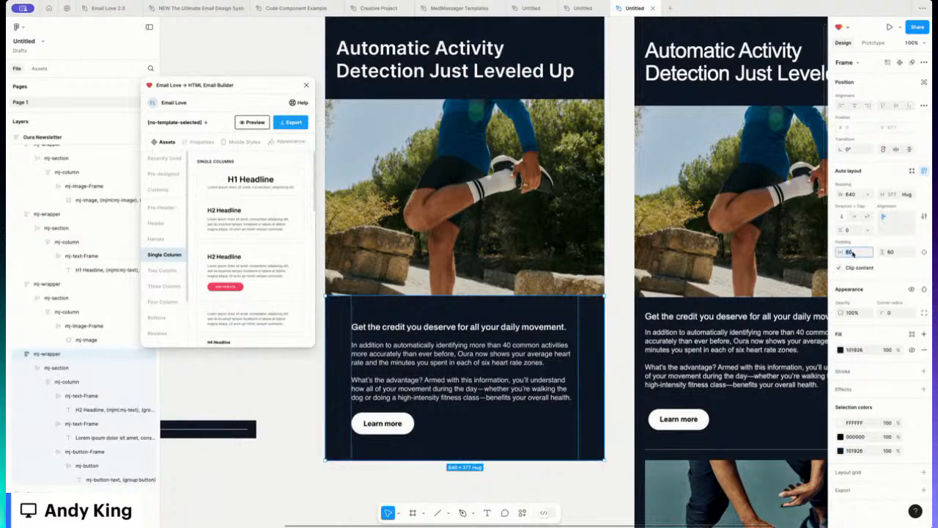
key("Return")
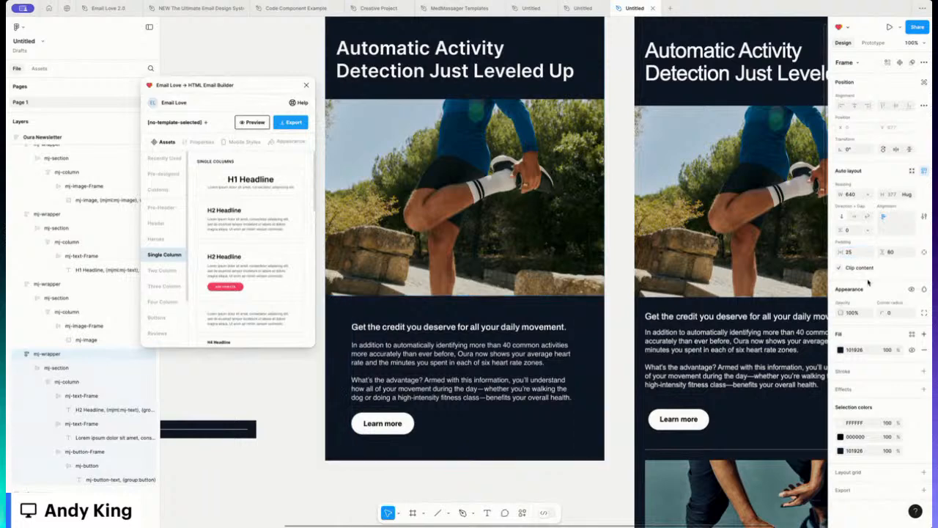
double_click(444, 373)
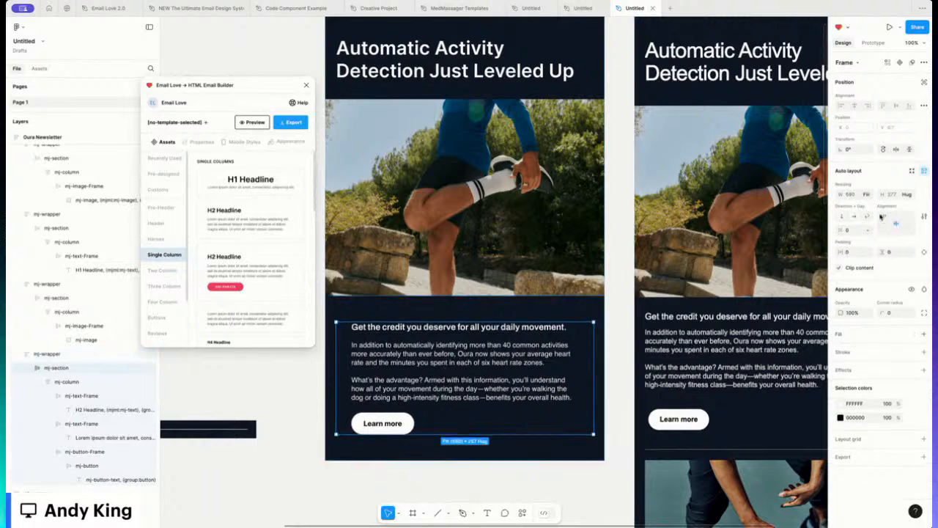
double_click(489, 360)
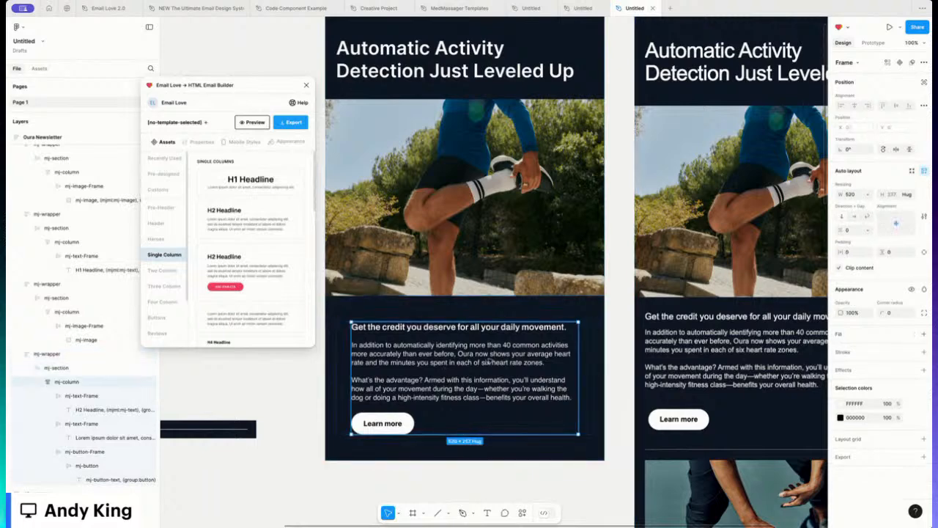
left_click(867, 196)
left_click(854, 211)
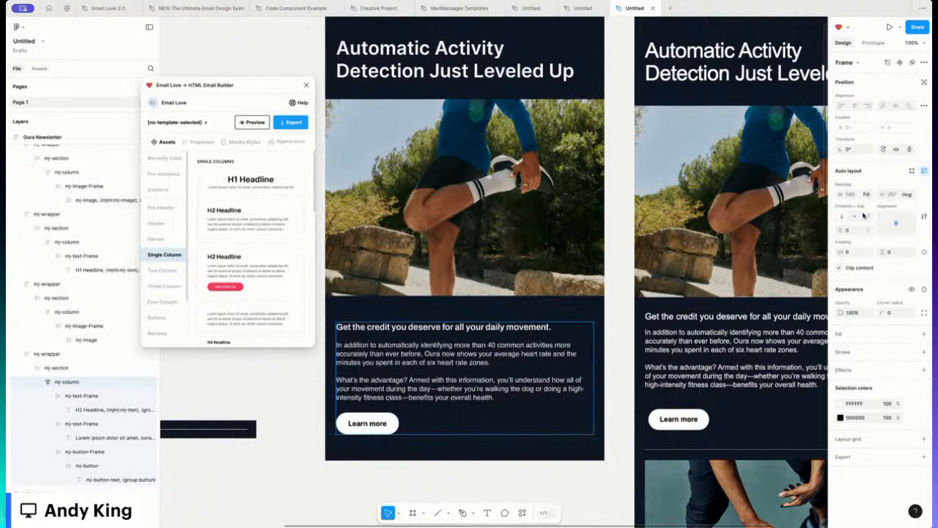
Step: Switch the text wrapper to per-side padding and set its top padding to 30
left_click(452, 310)
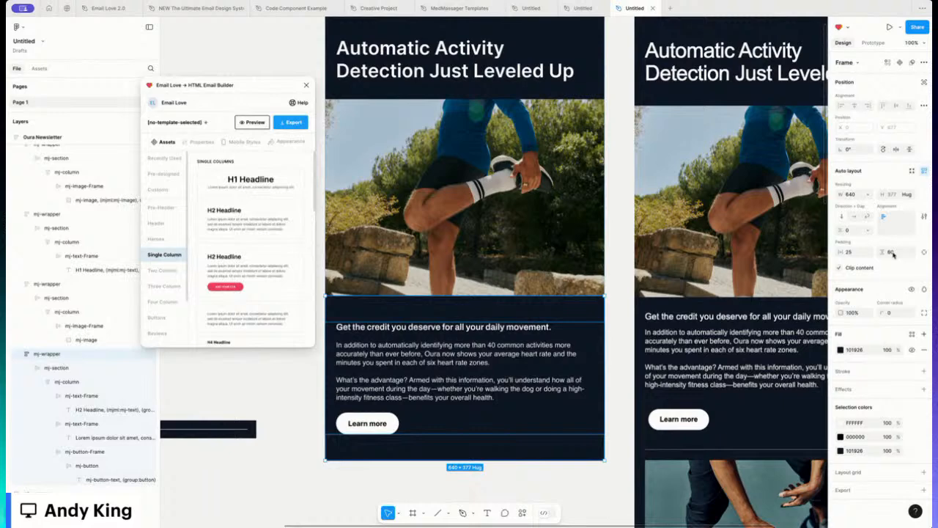
left_click(923, 253)
left_click(899, 253)
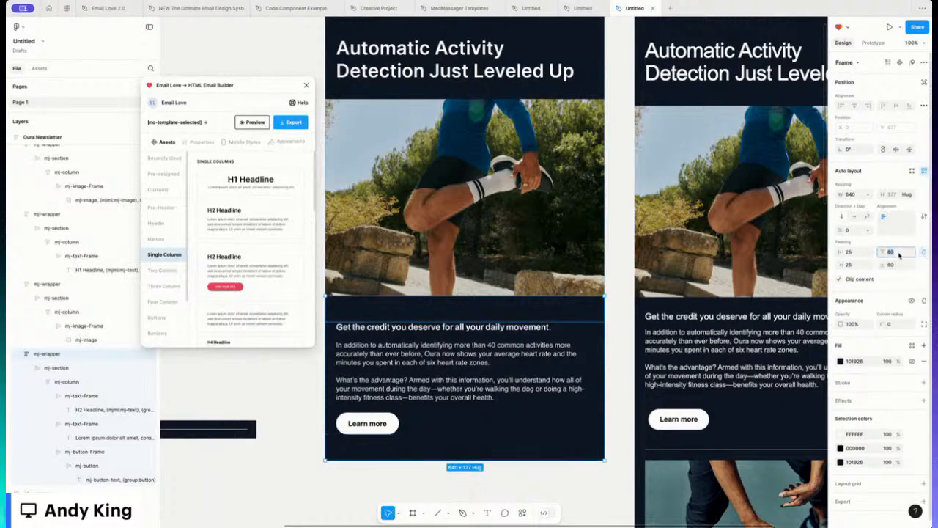
type("20")
key("Return")
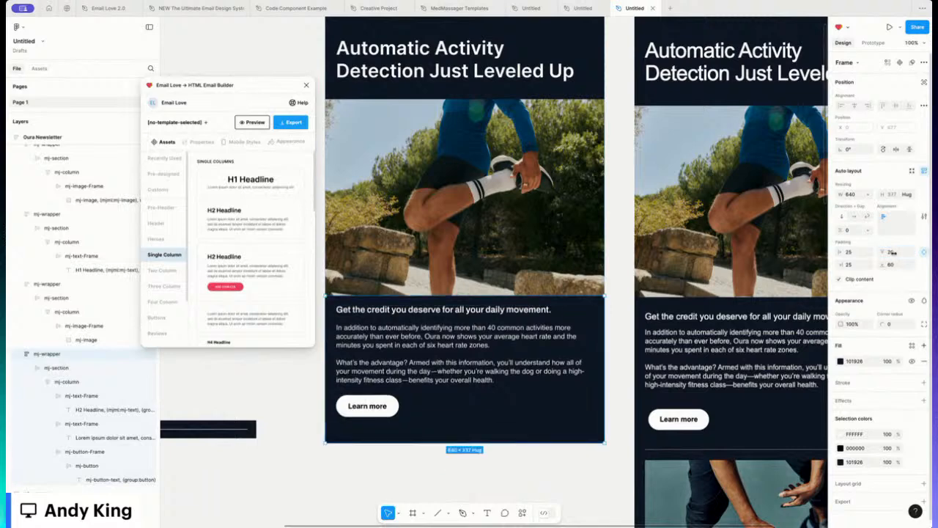
type("30")
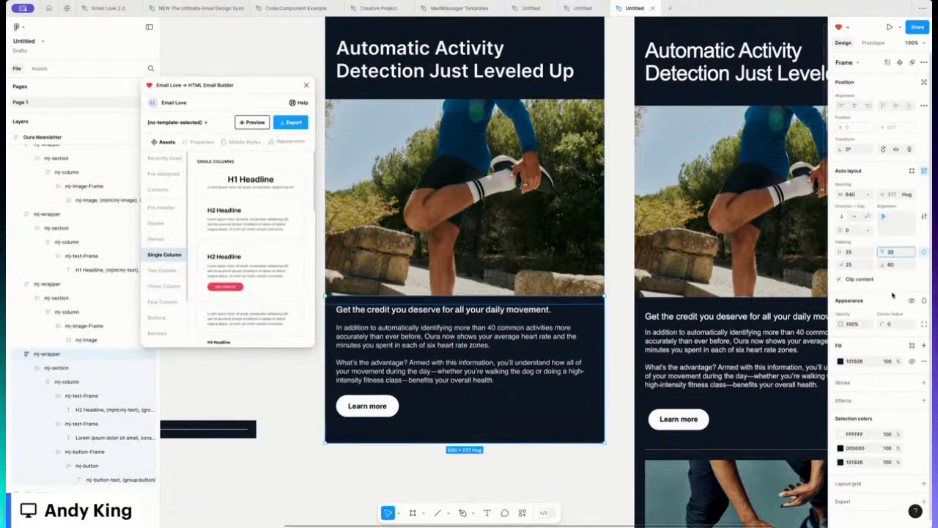
key("Return")
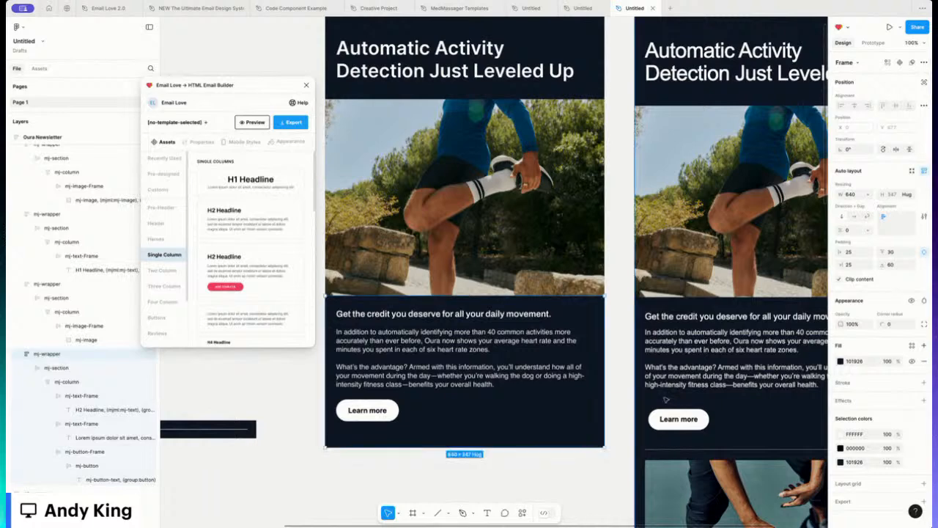
Step: Give the text frame 20 of bottom padding
left_click(460, 380)
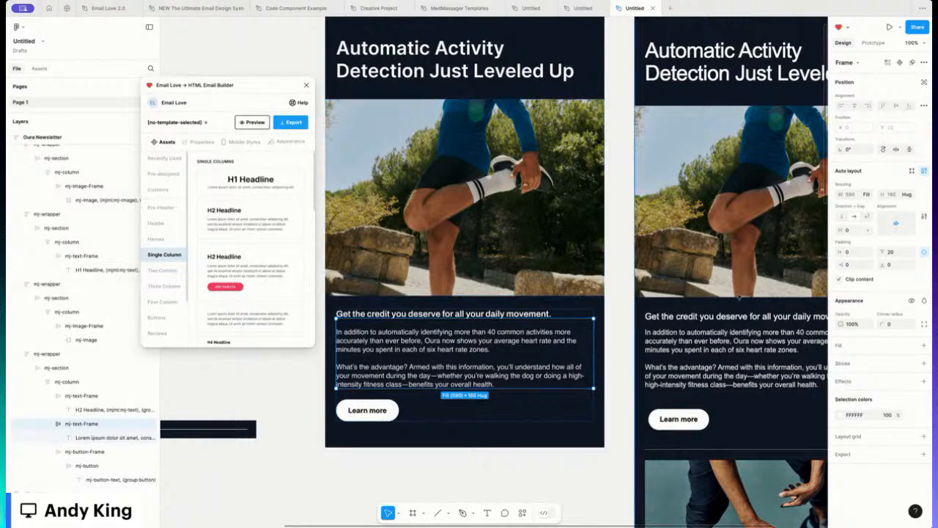
left_click(895, 267)
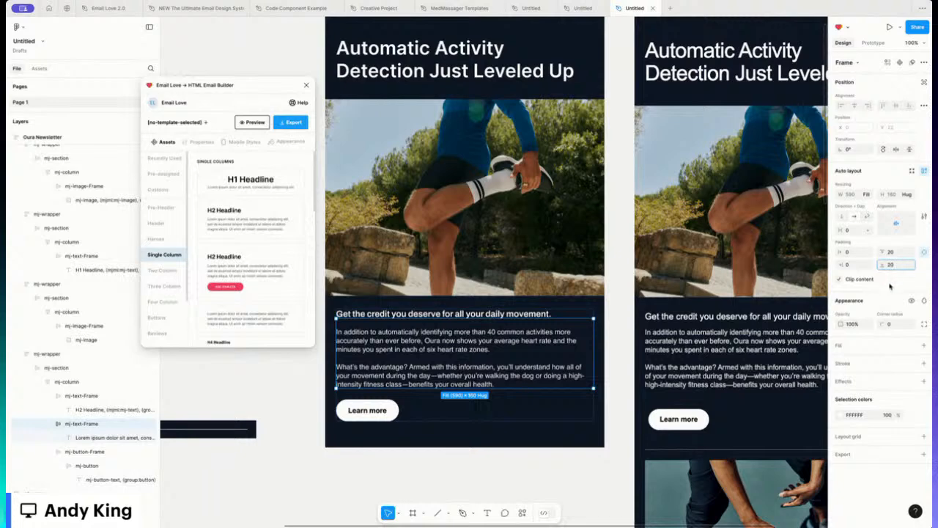
key("Return")
left_click(395, 479)
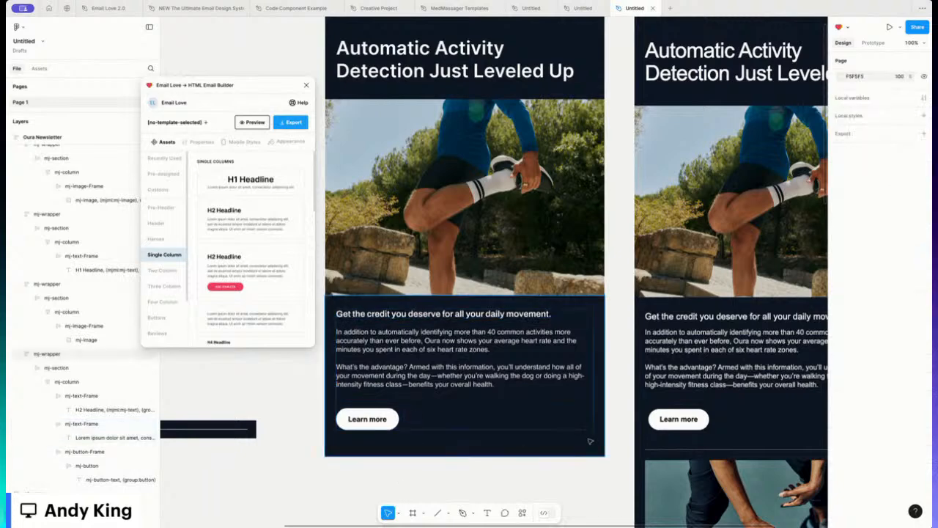
Step: Reduce the dark text section's bottom padding from 80 to 30
left_click(449, 444)
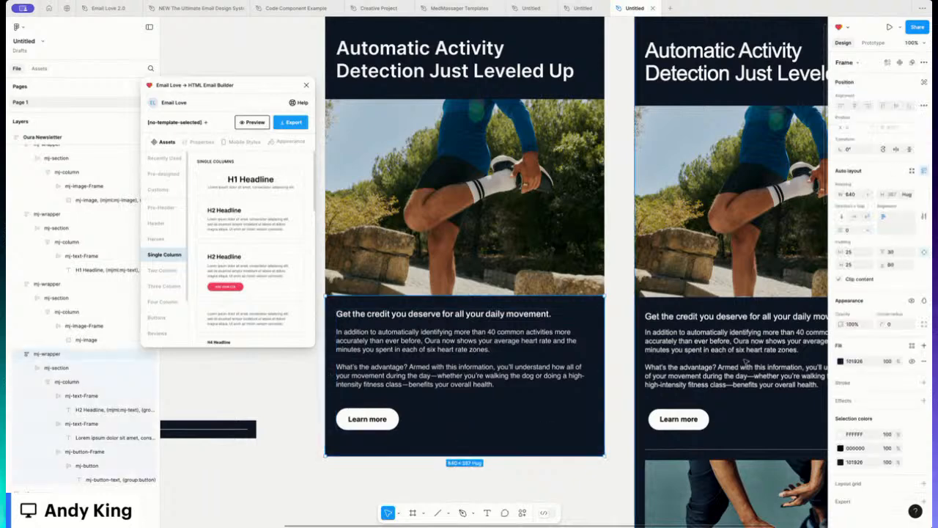
left_click(895, 266)
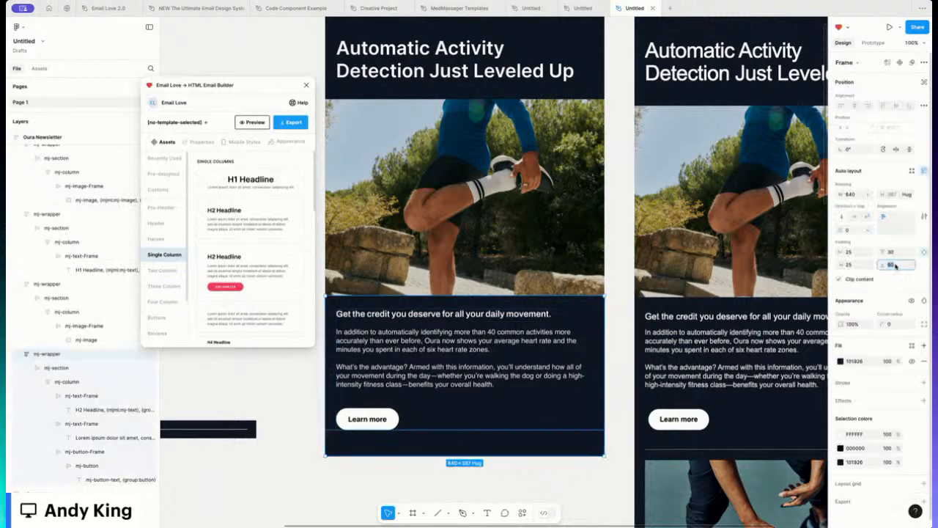
type("30")
key("Return")
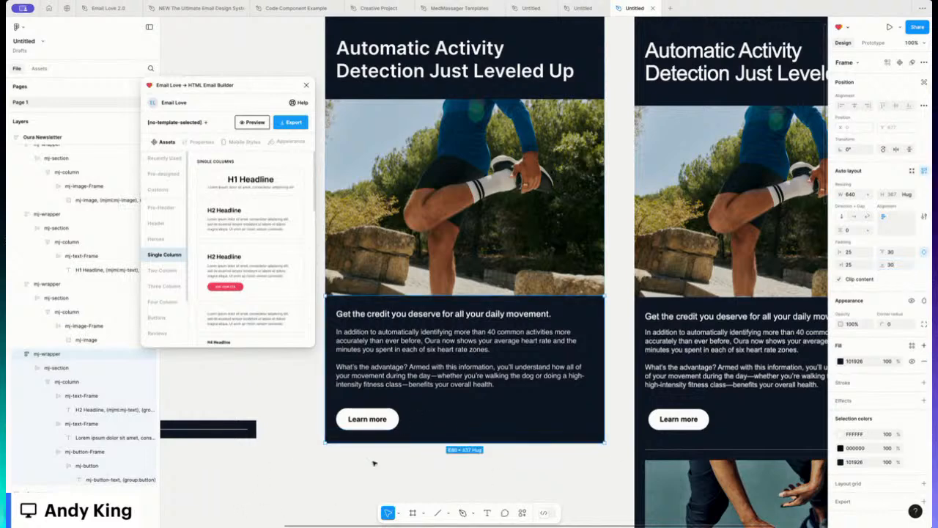
left_click(308, 403)
Step: Drag the divider strip into the email below the Learn more section
scroll(300, 401, "left", 2)
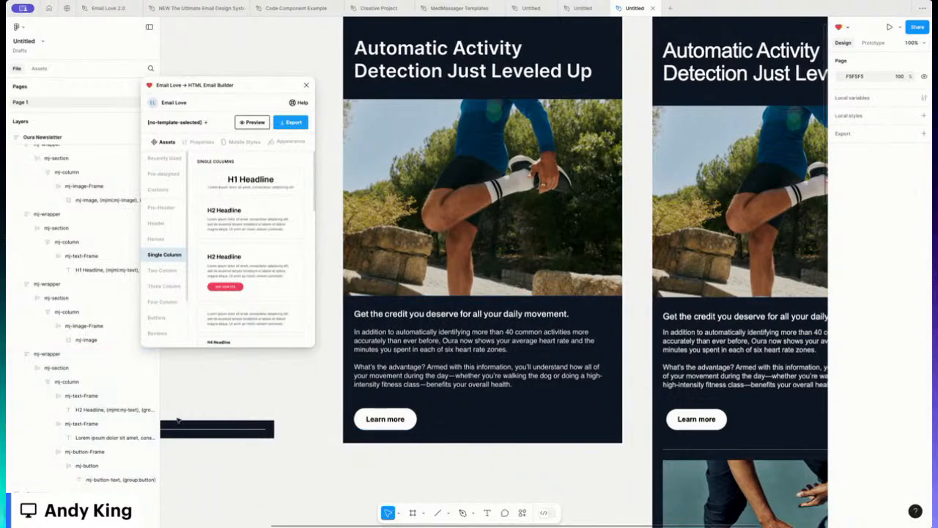
scroll(220, 437, "left", 3)
scroll(219, 437, "left", 5)
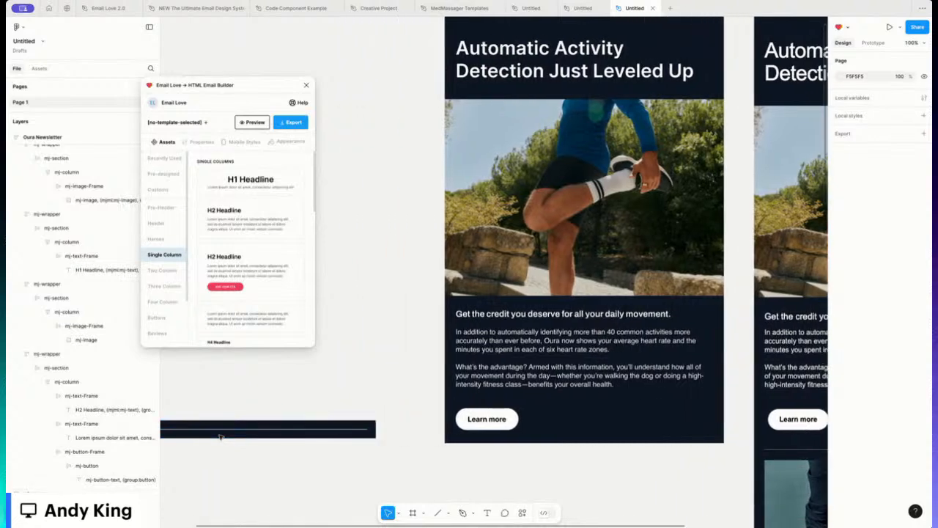
scroll(220, 437, "left", 1)
scroll(175, 431, "left", 3)
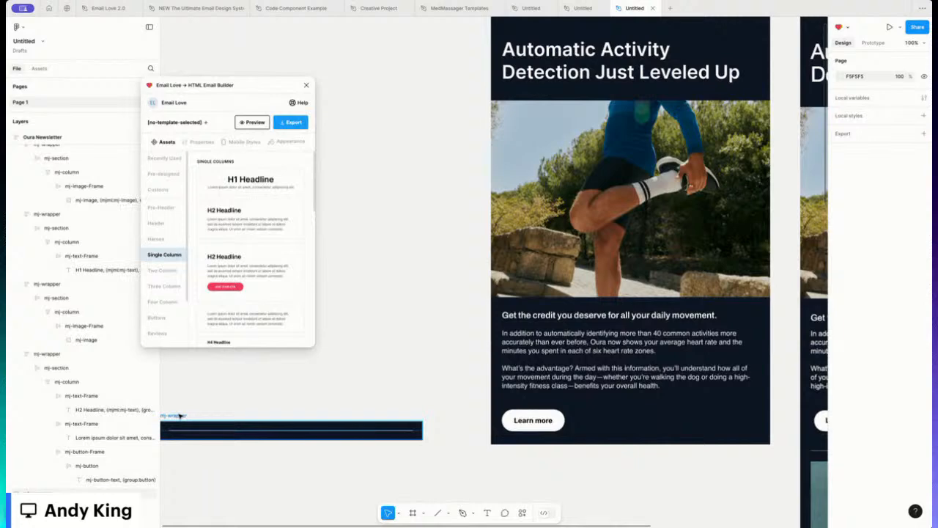
left_click_drag(180, 416, 509, 442)
key("ctrl+z")
left_click_drag(173, 416, 510, 444)
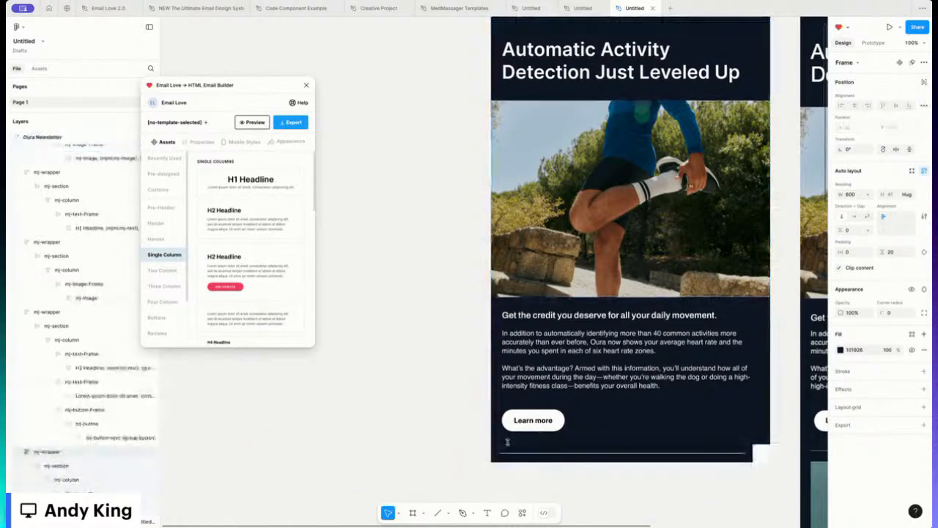
Step: Stretch the divider strip to the email's full width
left_click(506, 442)
scroll(507, 442, "right", 3)
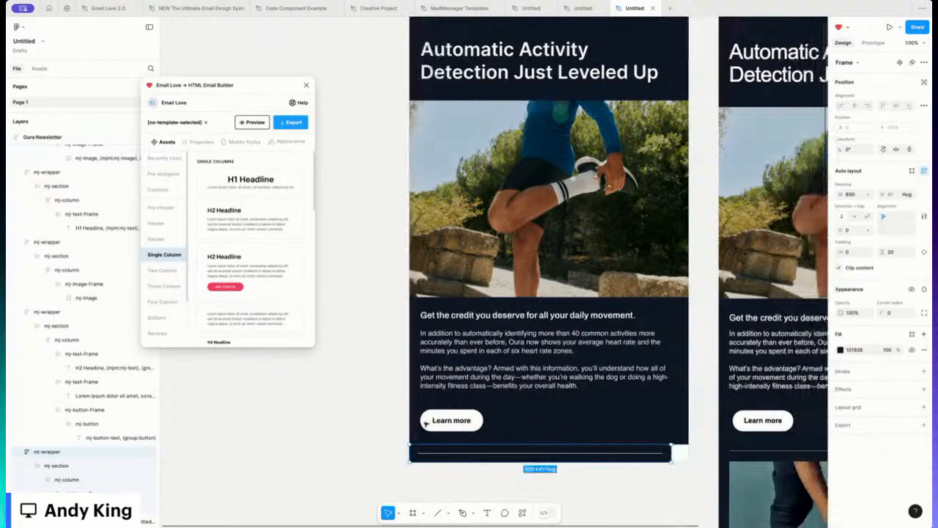
scroll(425, 423, "right", 4)
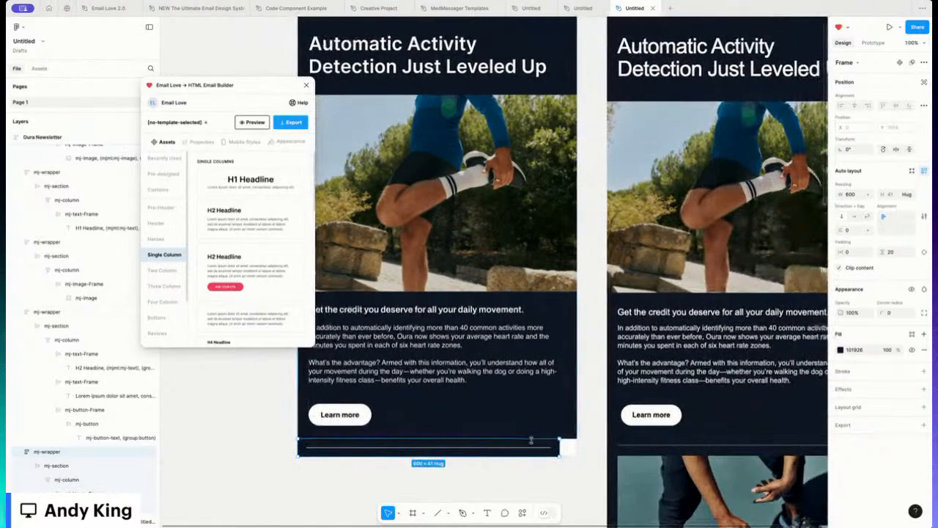
left_click_drag(559, 444, 576, 445)
scroll(440, 440, "left", 1)
left_click(286, 432)
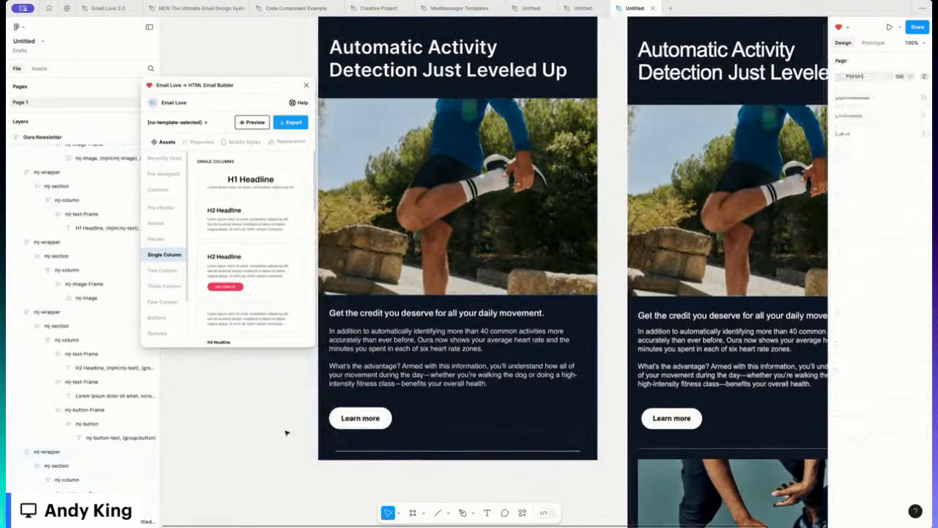
scroll(286, 432, "down", 2)
scroll(287, 433, "up", 7)
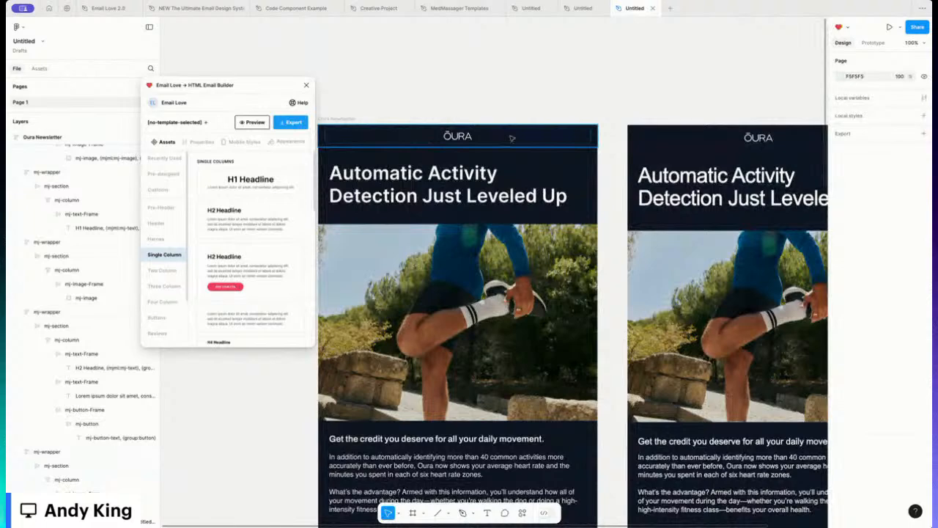
Step: Raise the ÖURA logo header's 8 padding side to 16
left_click(510, 138)
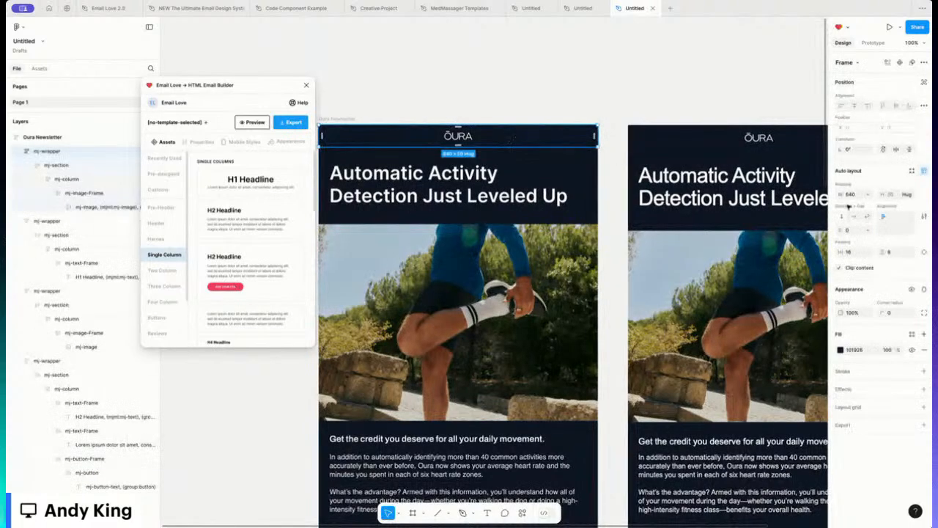
left_click(925, 252)
left_click(891, 252)
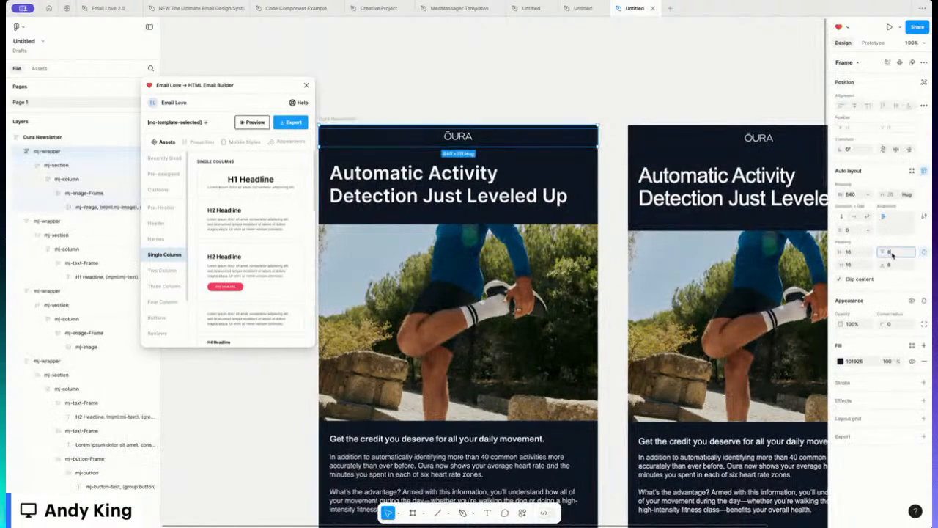
type("16")
key("Return")
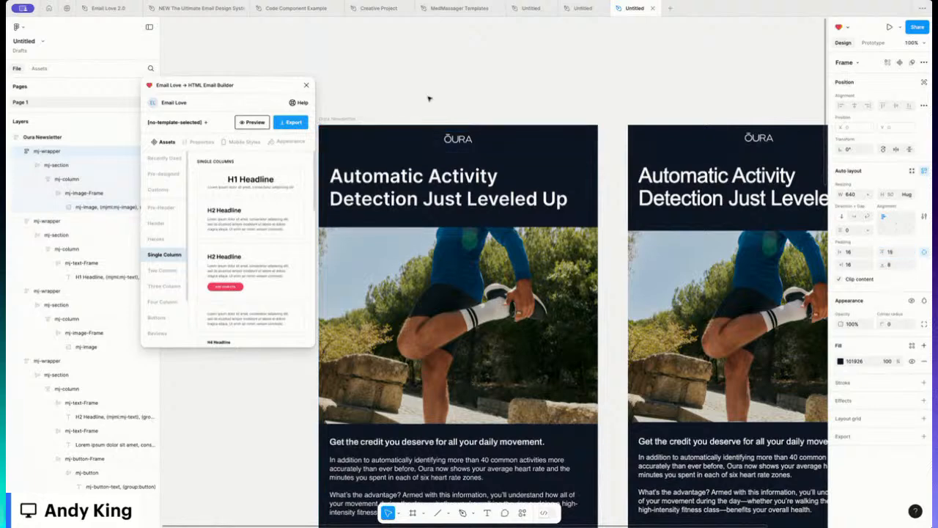
Step: Open the Email Love preview of the Oura Newsletter frame
scroll(393, 86, "left", 2)
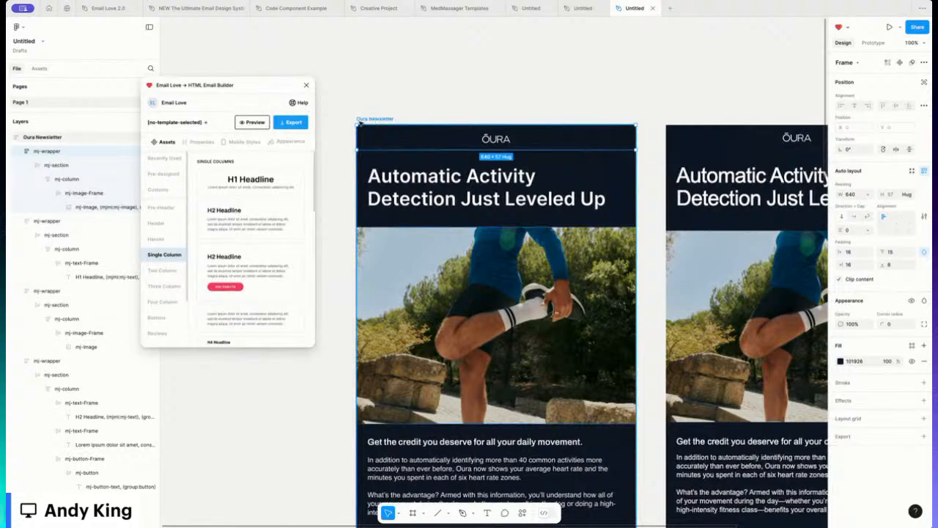
left_click(359, 121)
left_click(253, 122)
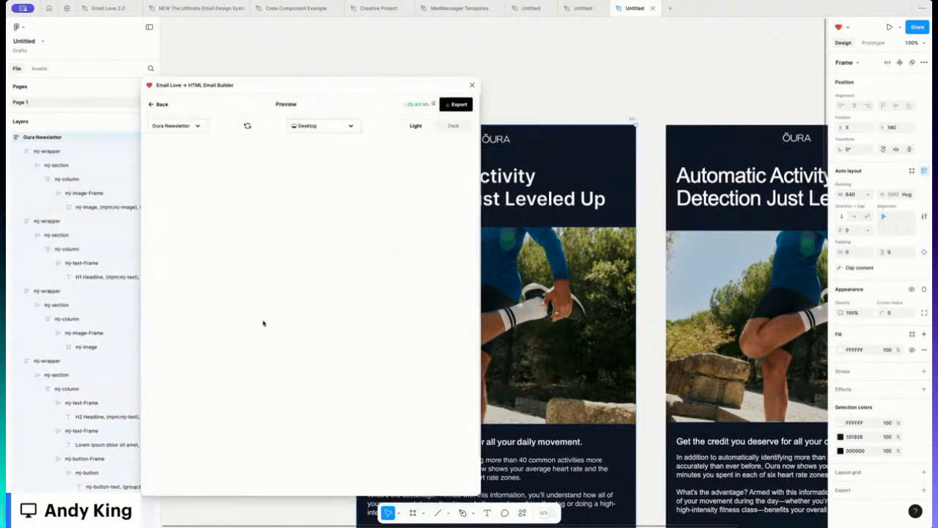
Step: Scroll the preview and switch the device from Desktop to iPhone 14 Pro Max
scroll(224, 279, "down", 5)
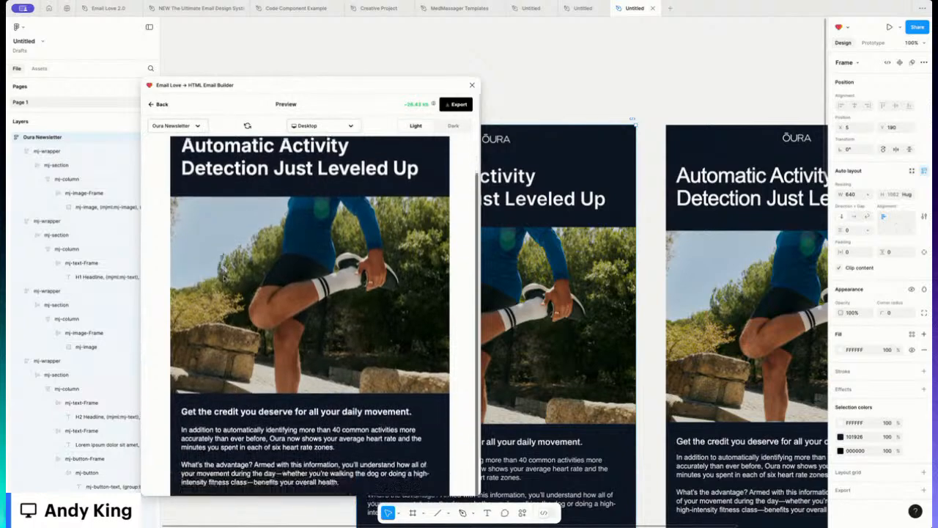
scroll(224, 278, "up", 5)
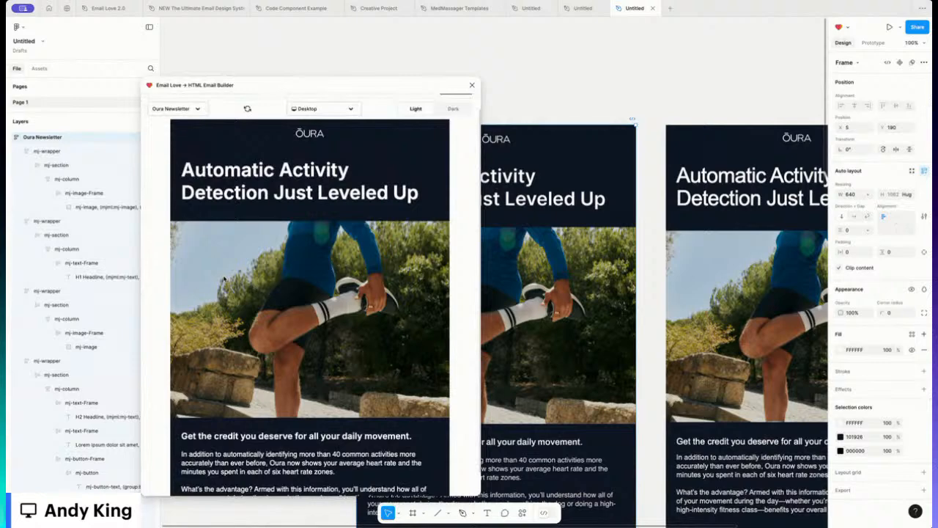
scroll(224, 279, "up", 1)
left_click(335, 126)
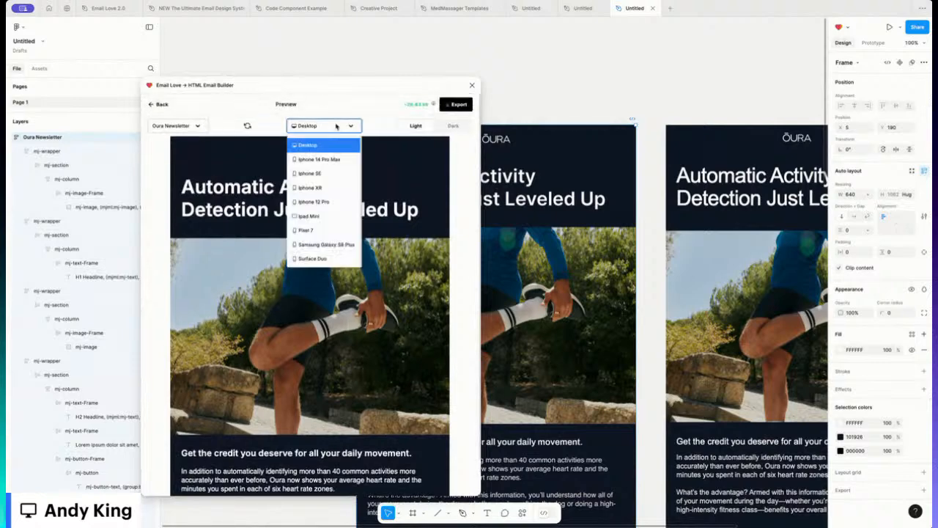
left_click(312, 159)
scroll(293, 269, "down", 2)
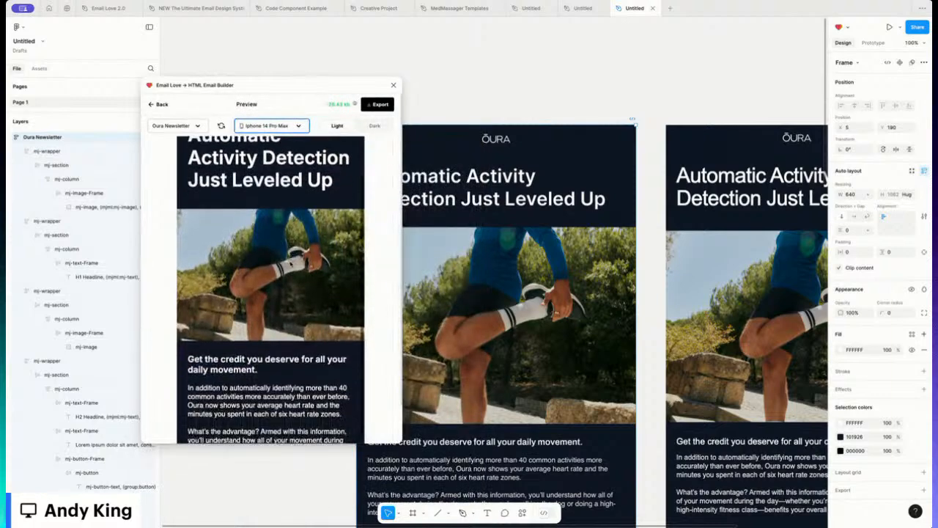
scroll(271, 290, "up", 2)
Step: Review the mobile layout, then go back to the plugin's main view
left_click_drag(302, 233, 211, 210)
left_click(216, 189)
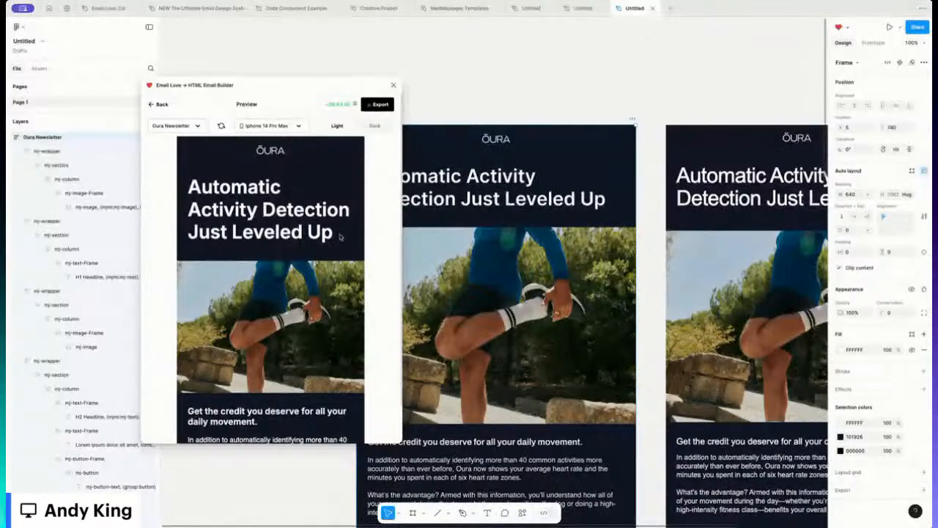
scroll(332, 233, "down", 5)
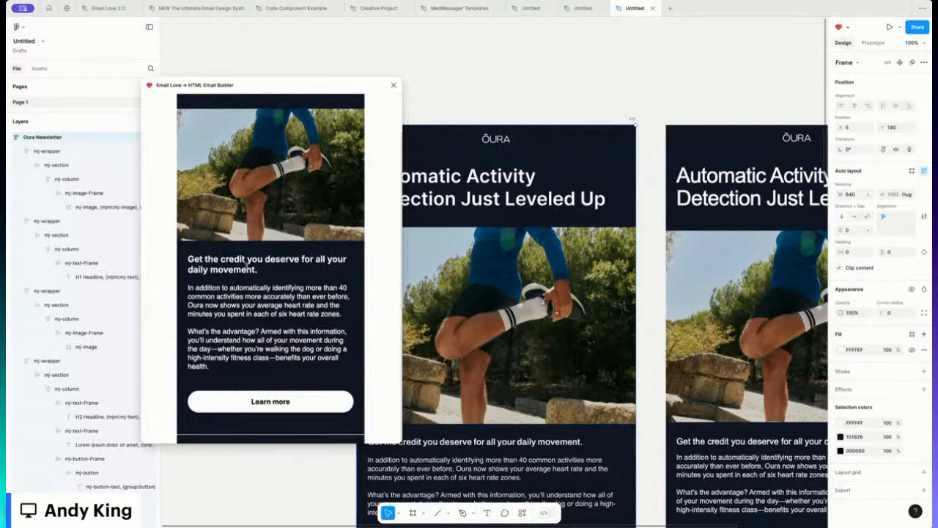
scroll(248, 257, "up", 5)
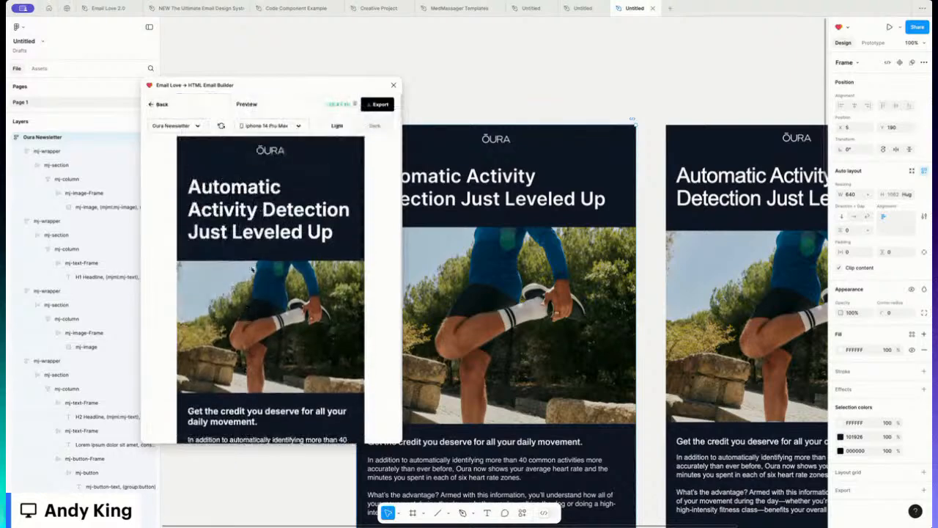
left_click(161, 105)
Step: Insert the fern image block below Learn more and open its image fill settings
scroll(497, 293, "down", 6)
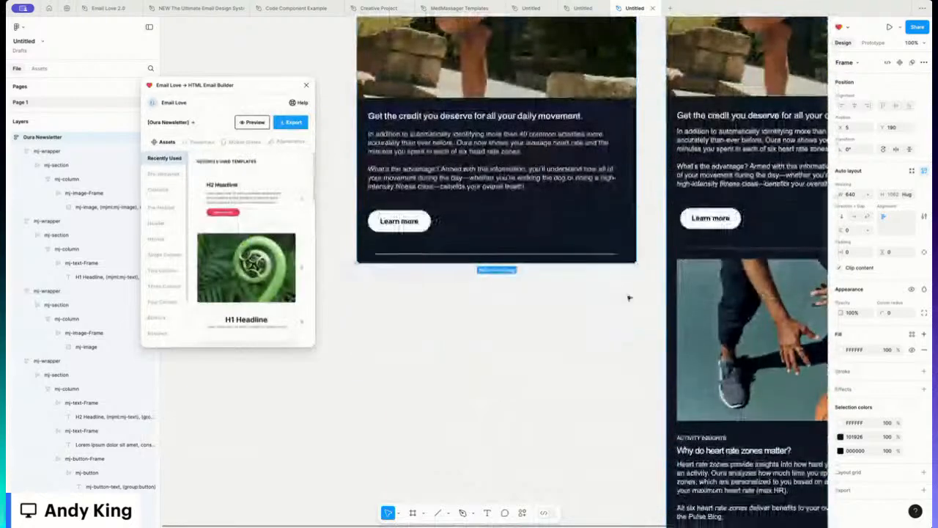
scroll(496, 293, "up", 5)
scroll(376, 77, "up", 2)
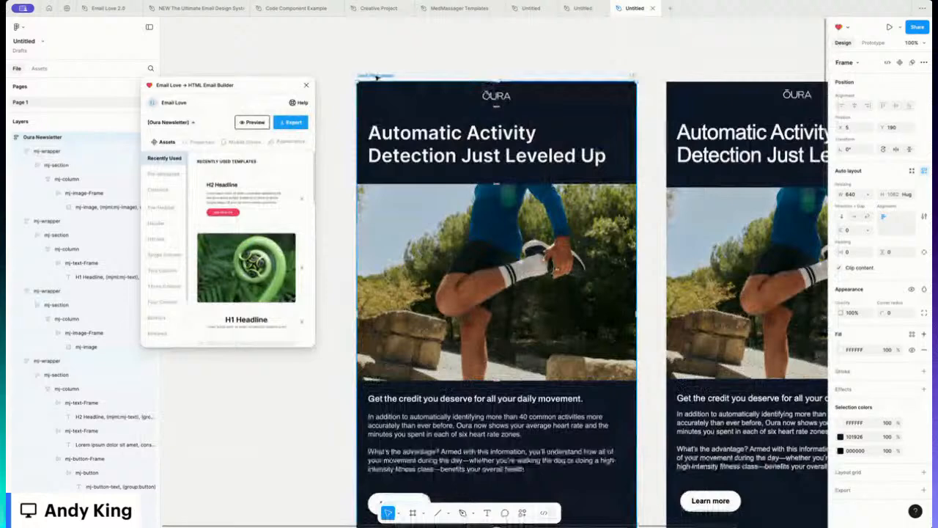
scroll(376, 77, "down", 5)
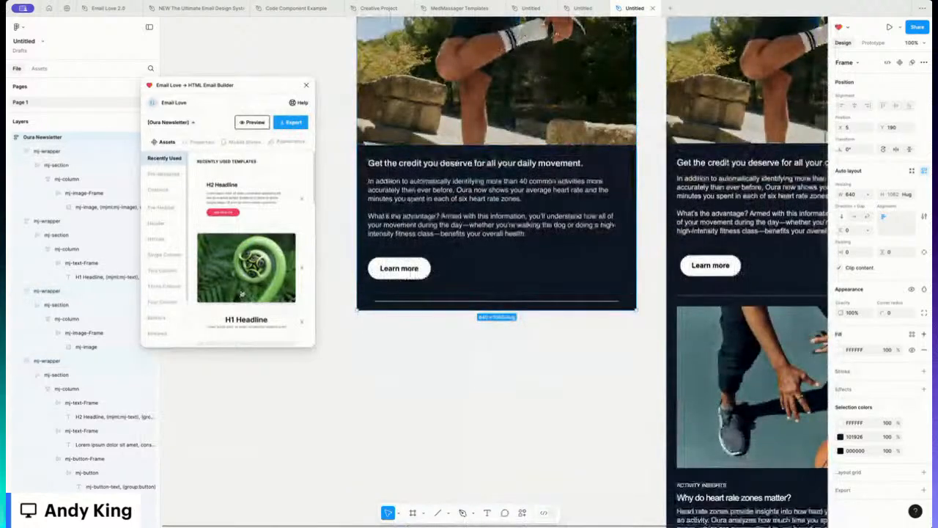
left_click(228, 263)
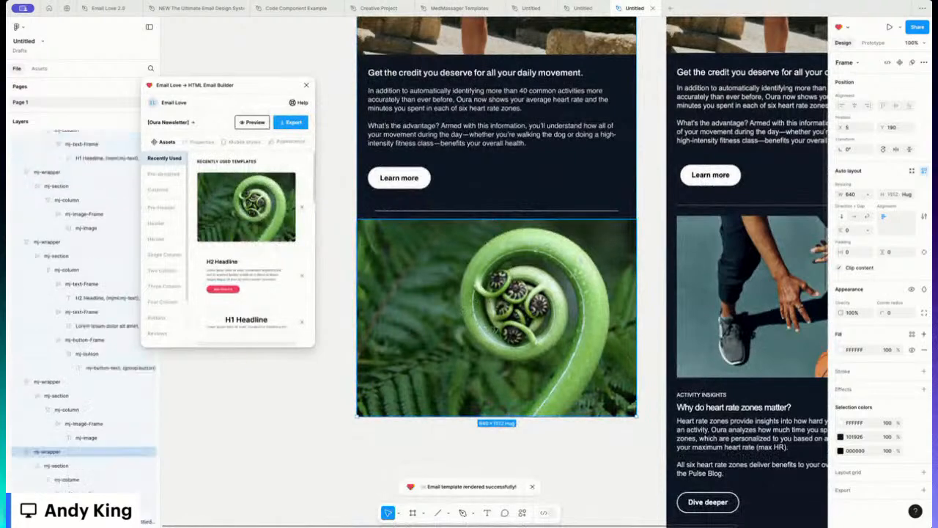
double_click(502, 328)
double_click(502, 329)
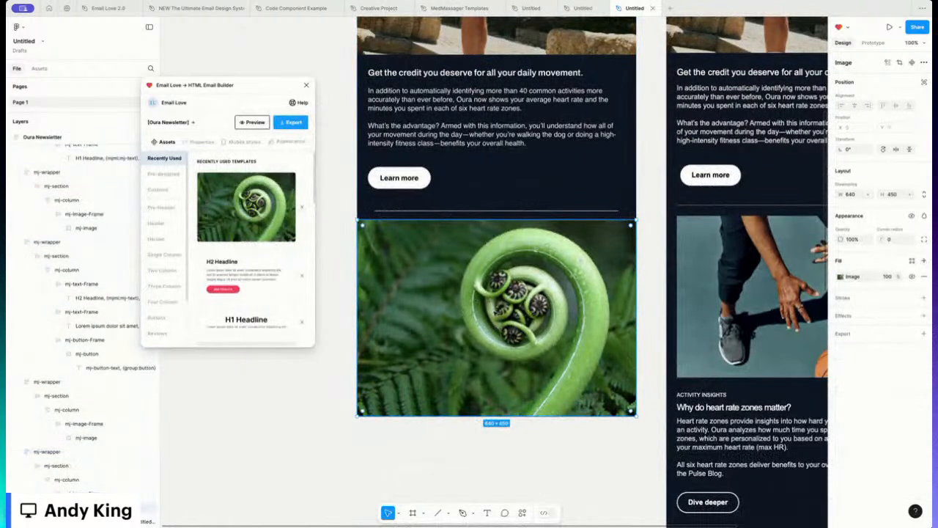
double_click(493, 312)
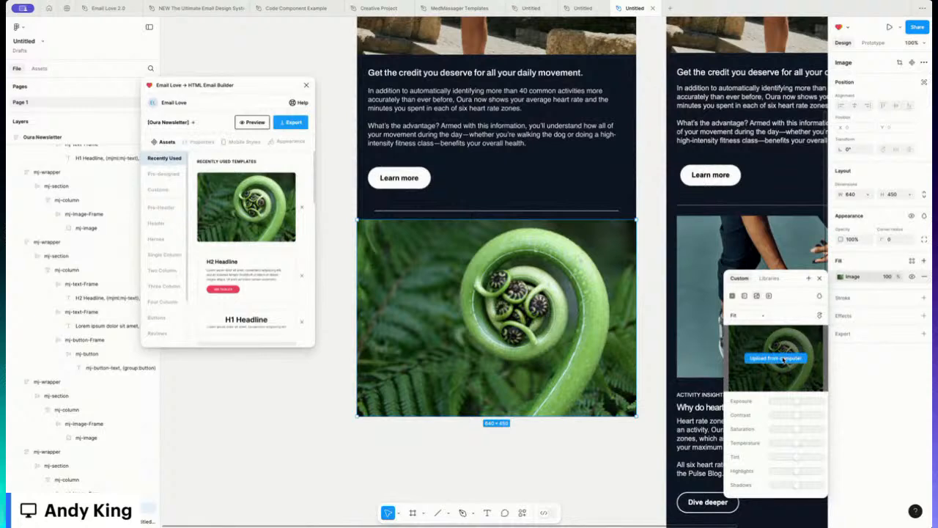
Step: Replace the fern with the basketball-court photo uploaded from the computer
left_click(783, 359)
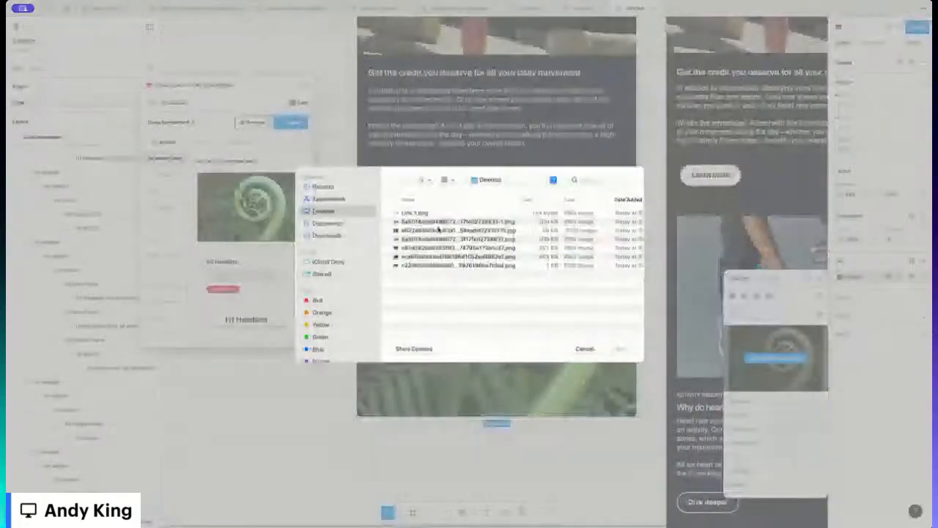
double_click(413, 249)
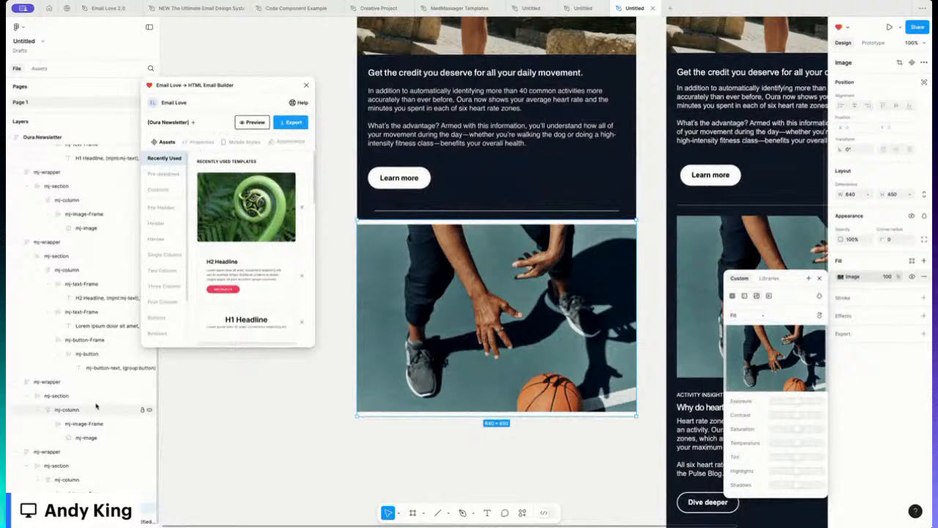
left_click(89, 493)
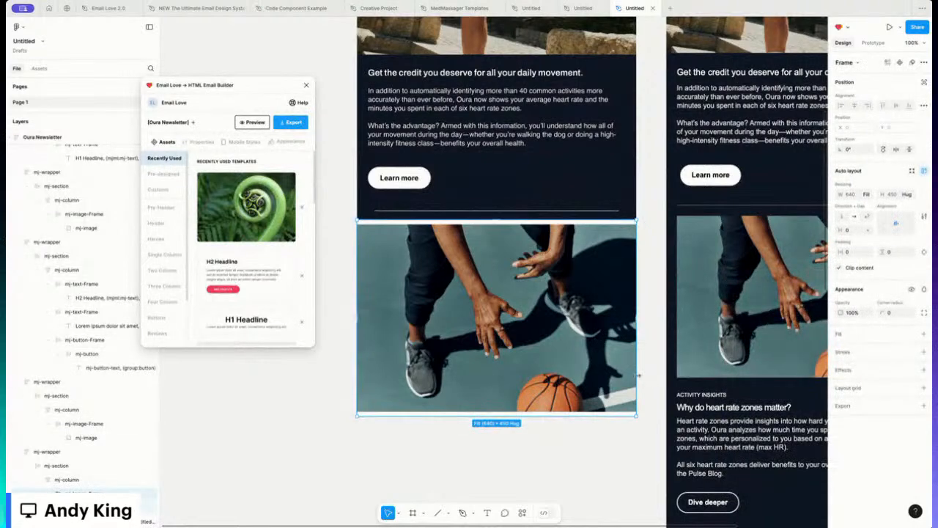
Step: Resize the photo frame to 590 wide and about 380 tall
scroll(639, 376, "down", 2)
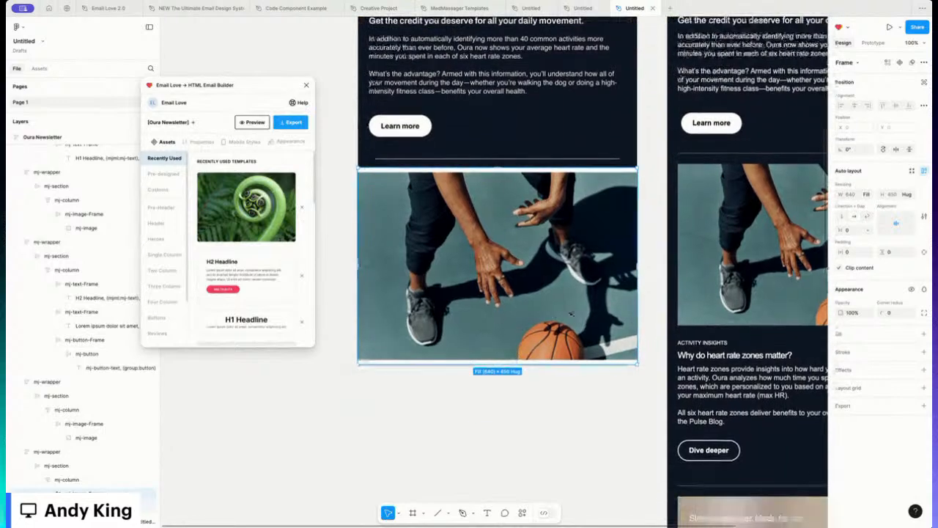
left_click_drag(635, 315, 628, 315)
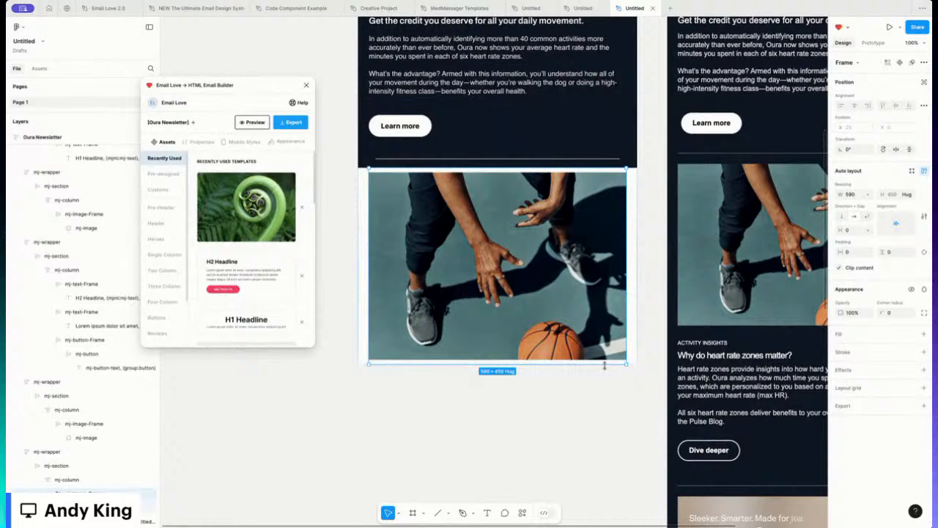
left_click_drag(605, 362, 603, 335)
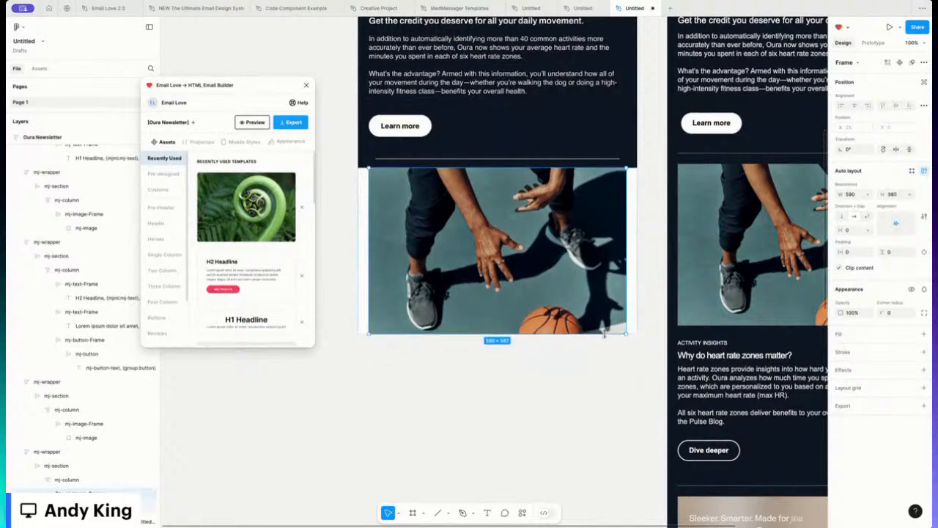
left_click(634, 278)
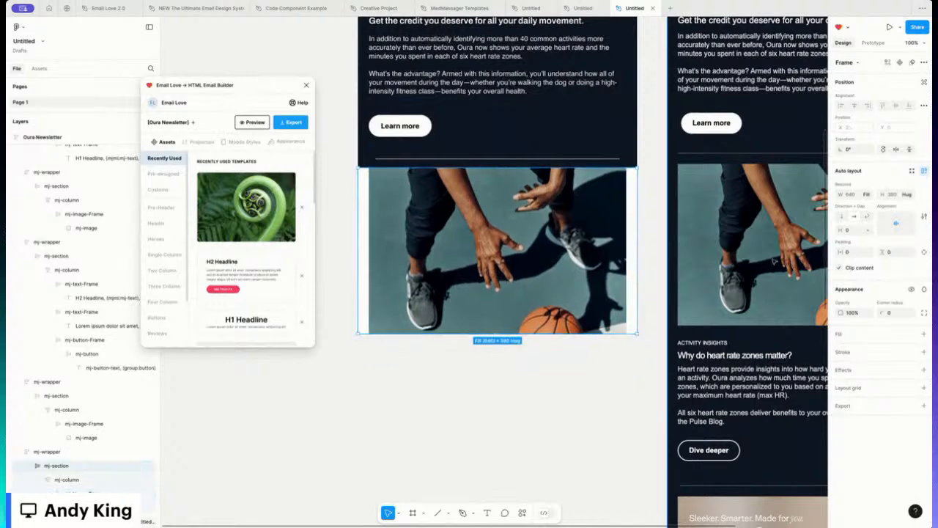
left_click(47, 452)
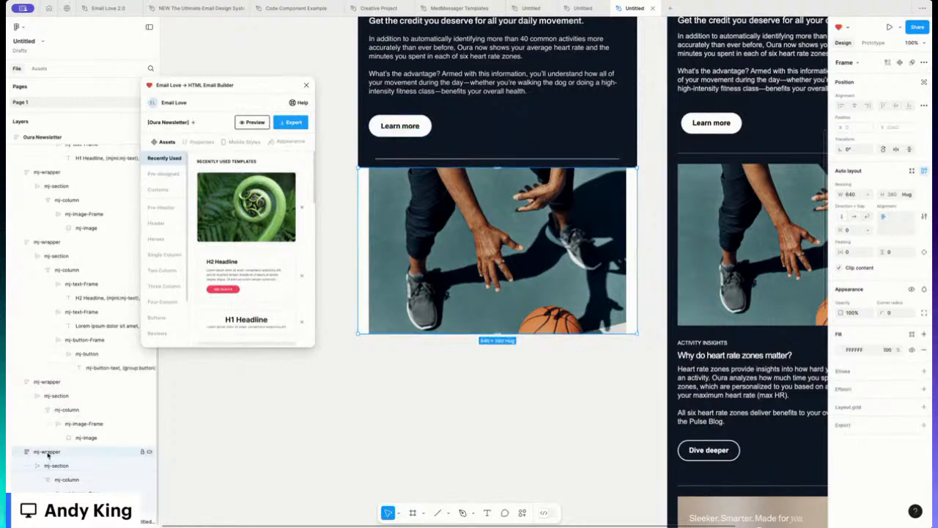
left_click(841, 349)
Step: Give the photo section's wrapper a dark navy 101926 background fill
left_click(744, 484)
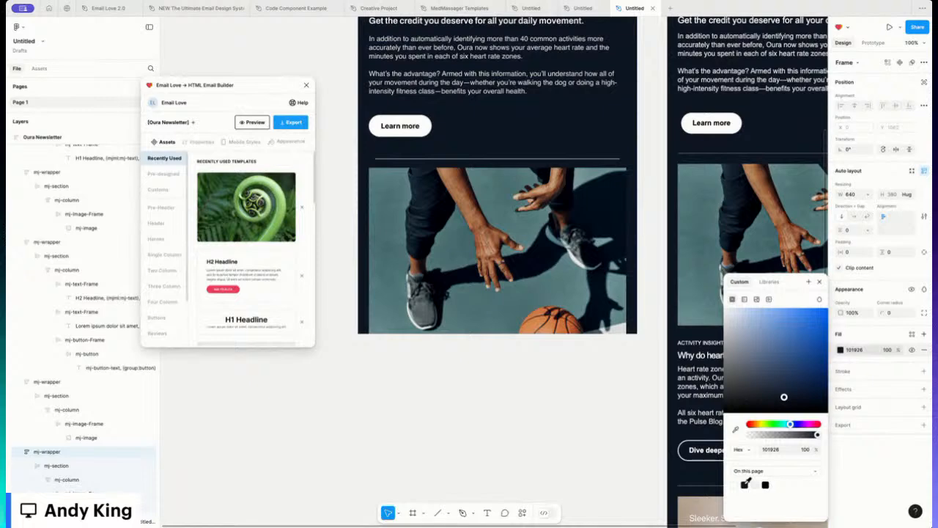
left_click(572, 404)
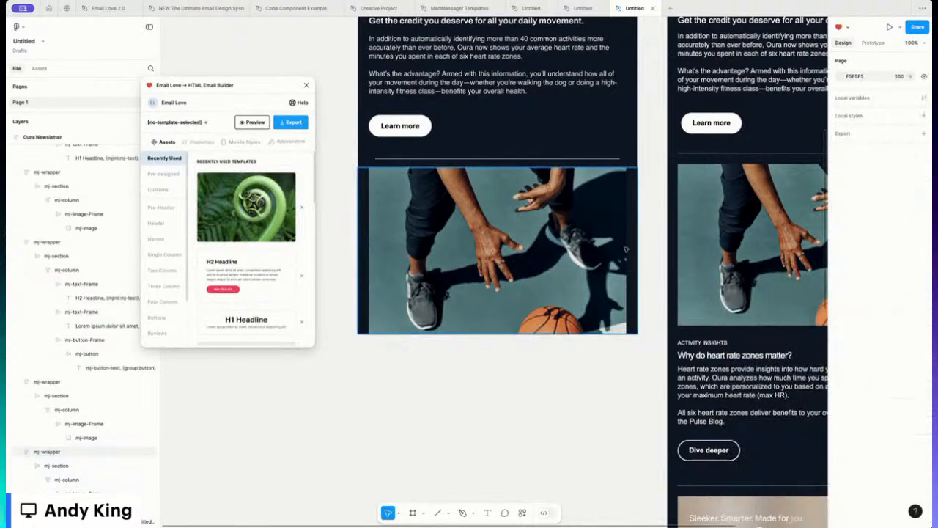
scroll(626, 250, "right", 2)
scroll(627, 250, "left", 2)
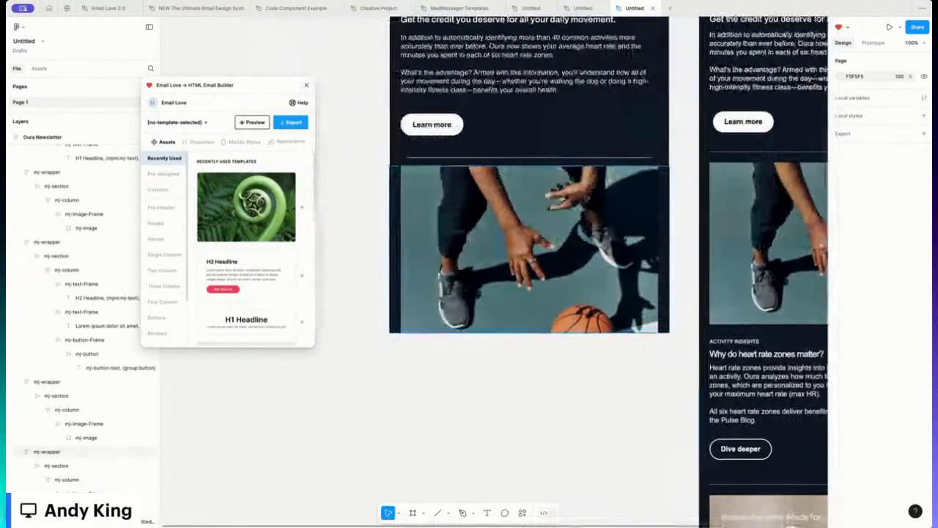
scroll(529, 263, "up", 3)
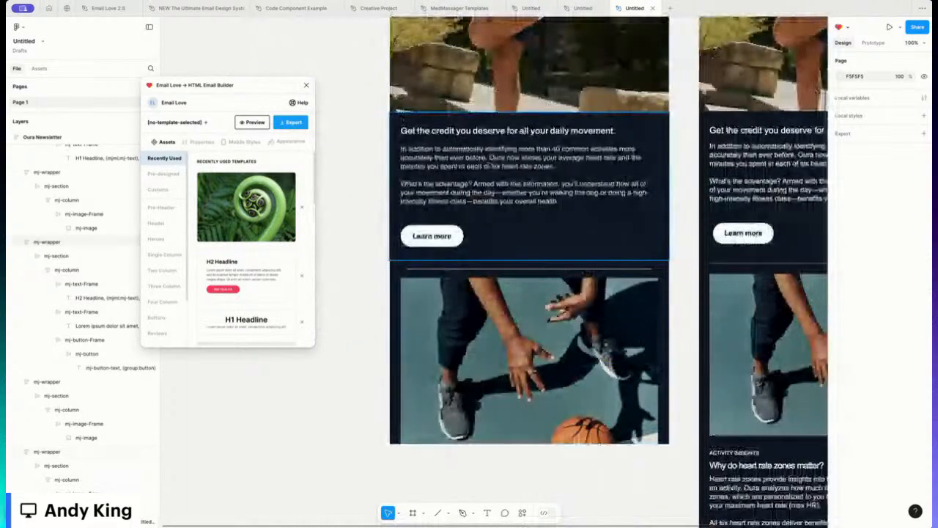
Step: Duplicate the dark 'Get the credit…' text section and move the copy below the photo
left_click(469, 166)
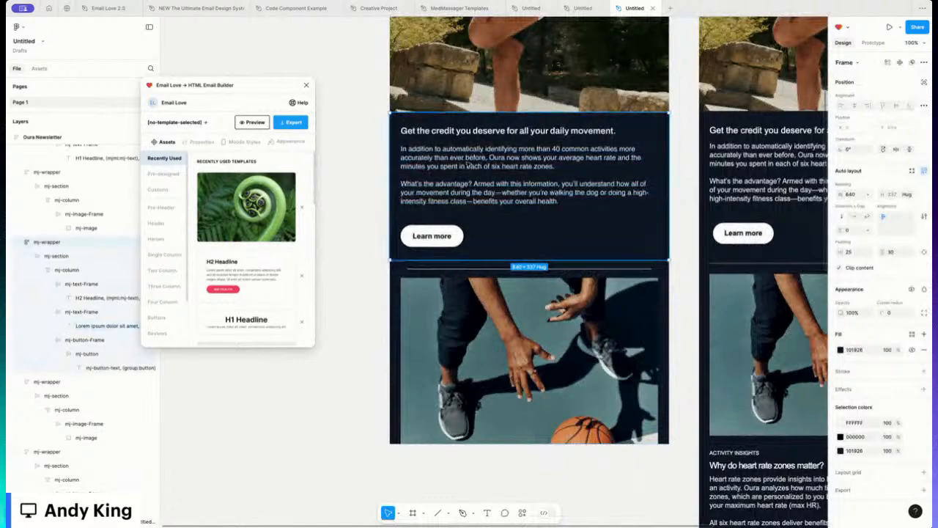
key("ctrl+d")
scroll(770, 360, "down", 5)
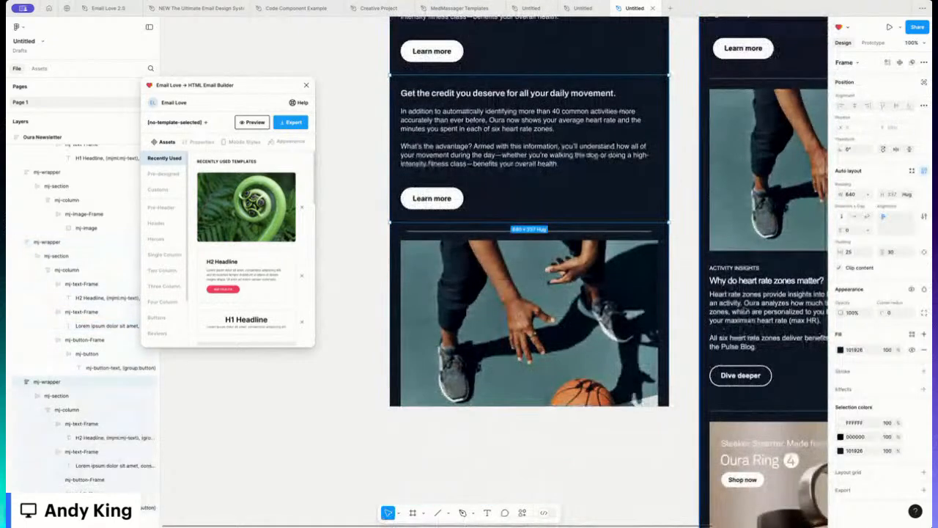
left_click_drag(497, 206, 497, 279)
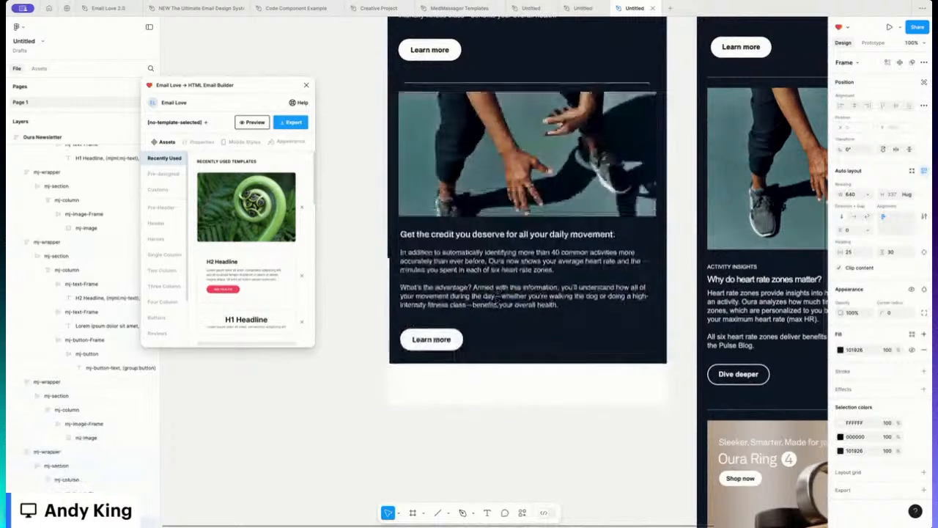
left_click(349, 205)
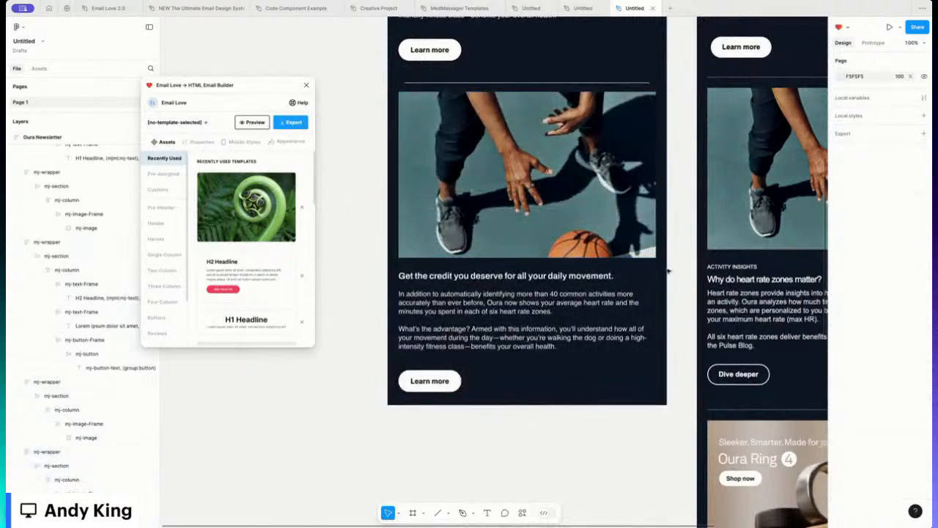
left_click(476, 282)
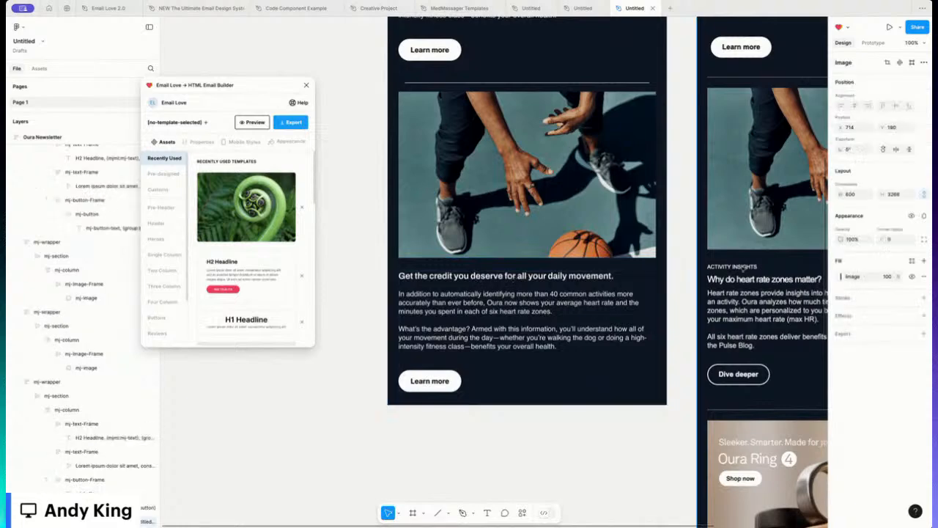
Step: Paste a copy of the headline above it, retyped as ACTIVITY INSIGHTS at 14 px
left_click(431, 279)
double_click(431, 280)
double_click(430, 280)
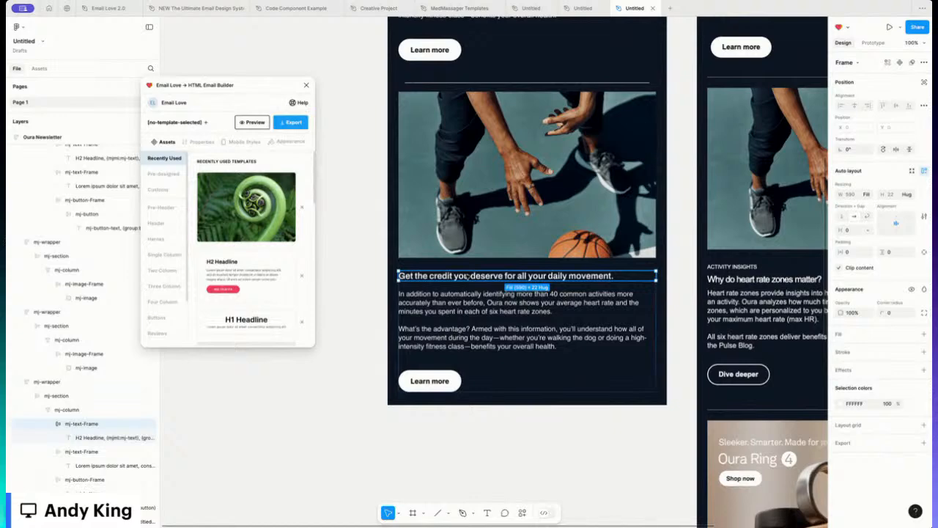
key("ctrl+v")
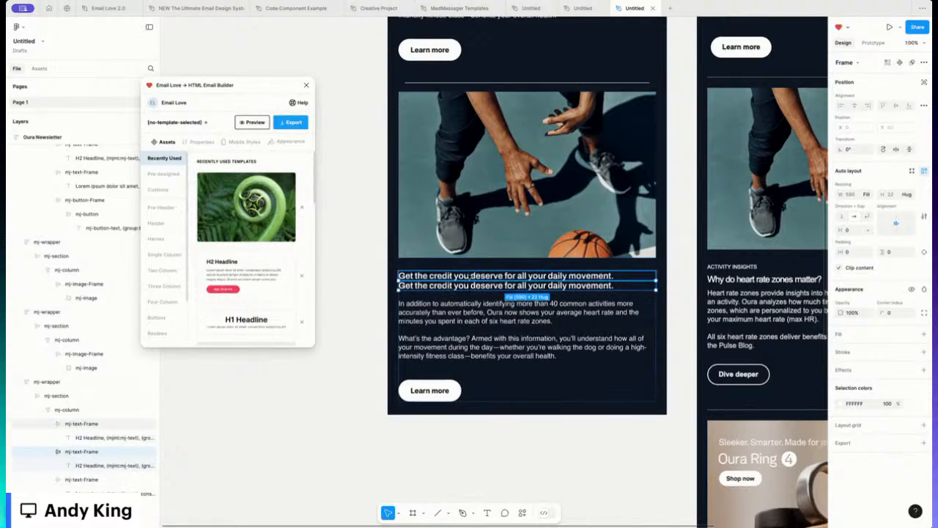
double_click(468, 275)
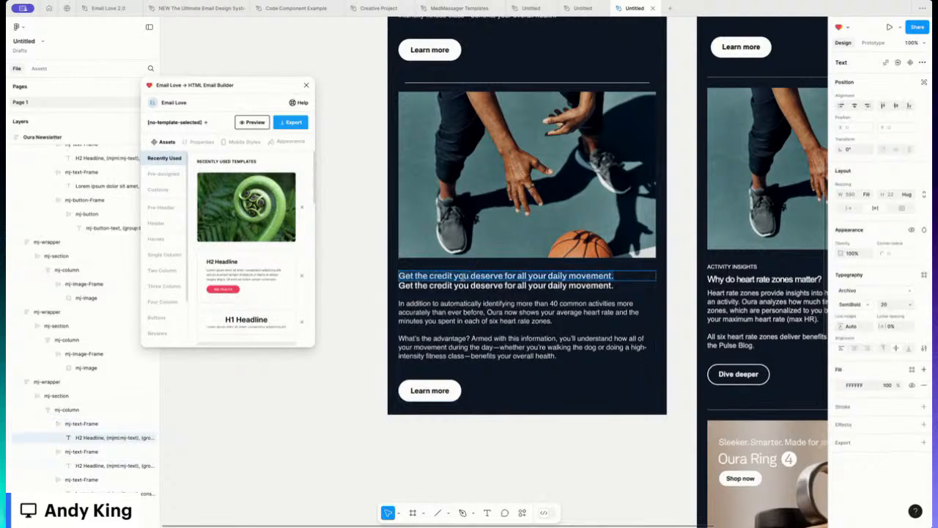
type("ACTIVIT")
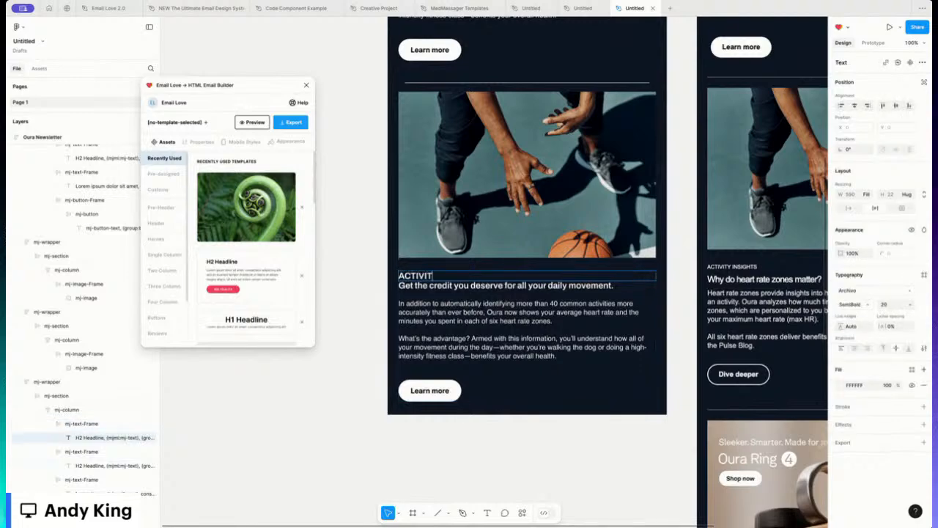
type("Y INSIGHTS")
key("ctrl+a")
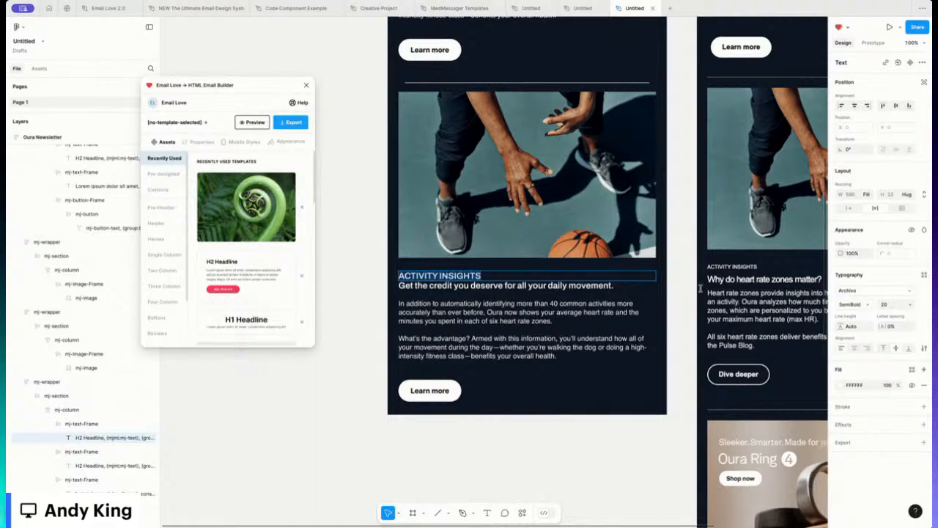
left_click(910, 305)
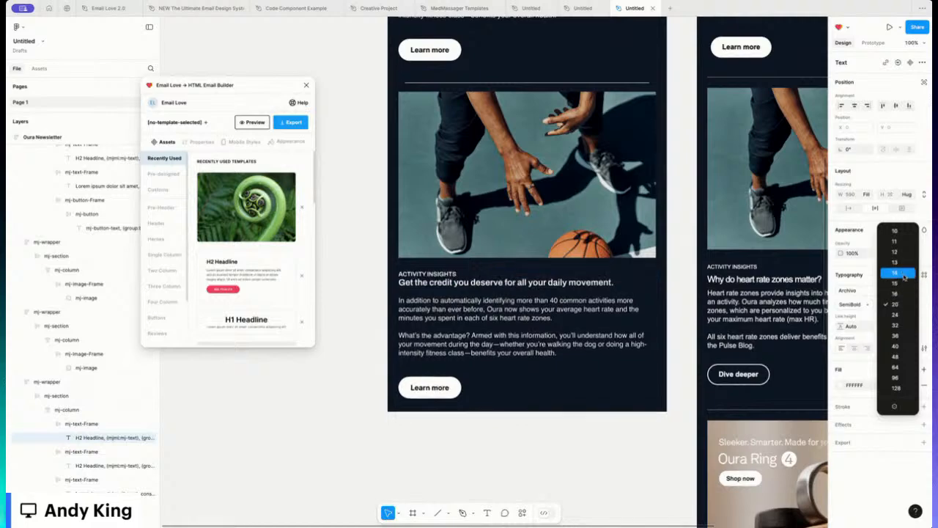
left_click(905, 275)
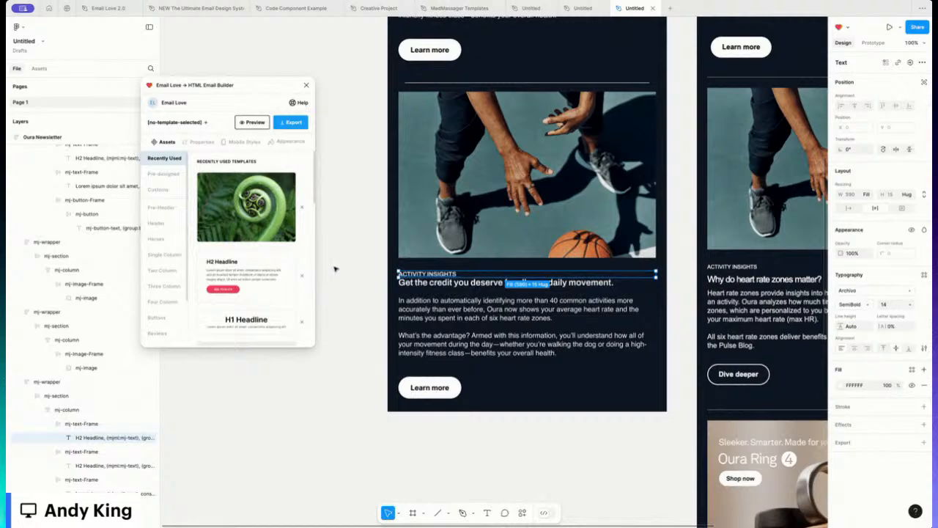
Step: Give the ACTIVITY INSIGHTS label's frame 10 px of bottom padding
left_click(81, 424)
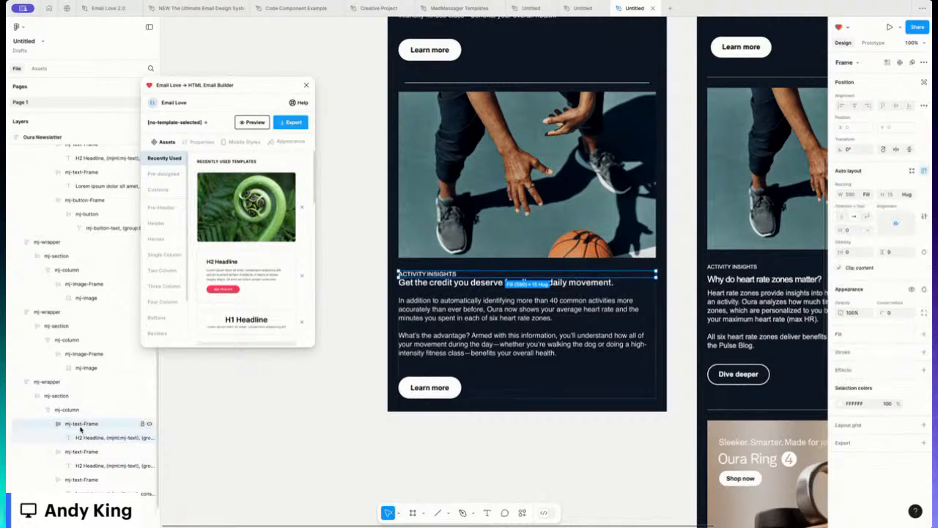
left_click(925, 252)
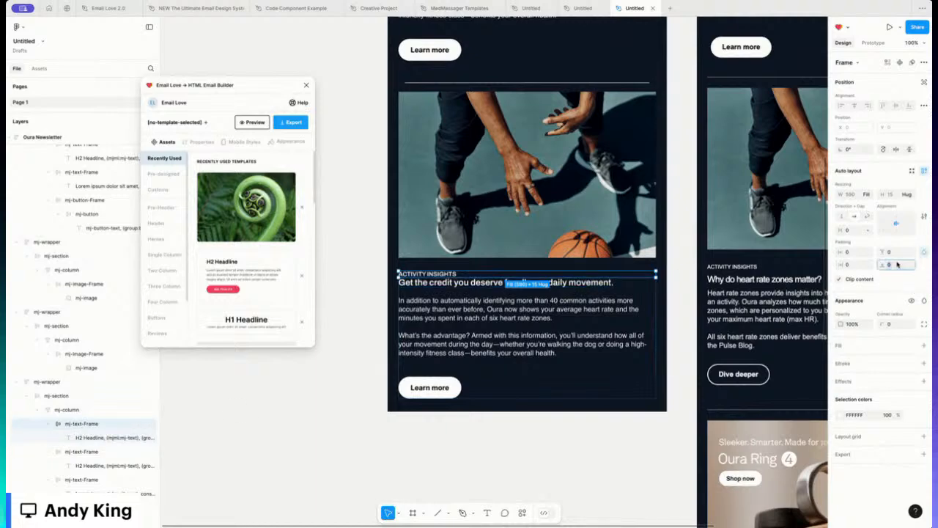
left_click(897, 265)
type("10")
key("Return")
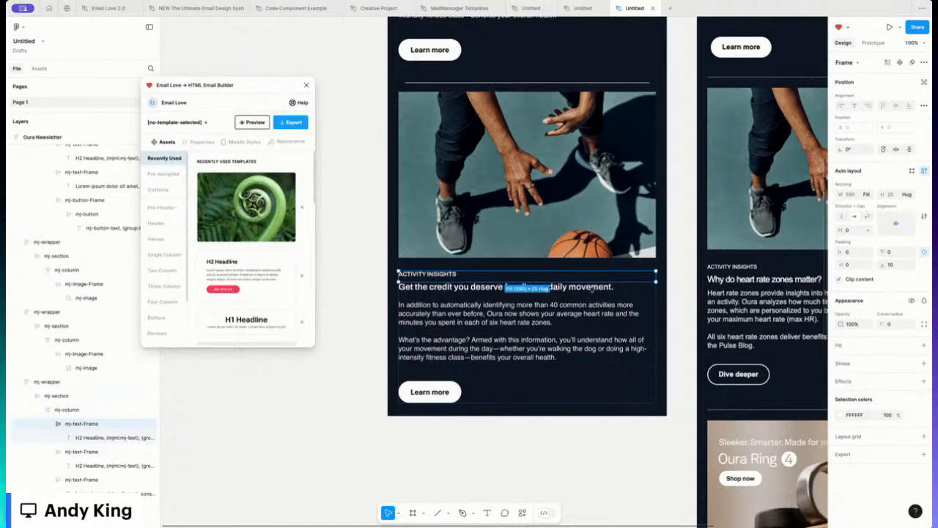
double_click(591, 287)
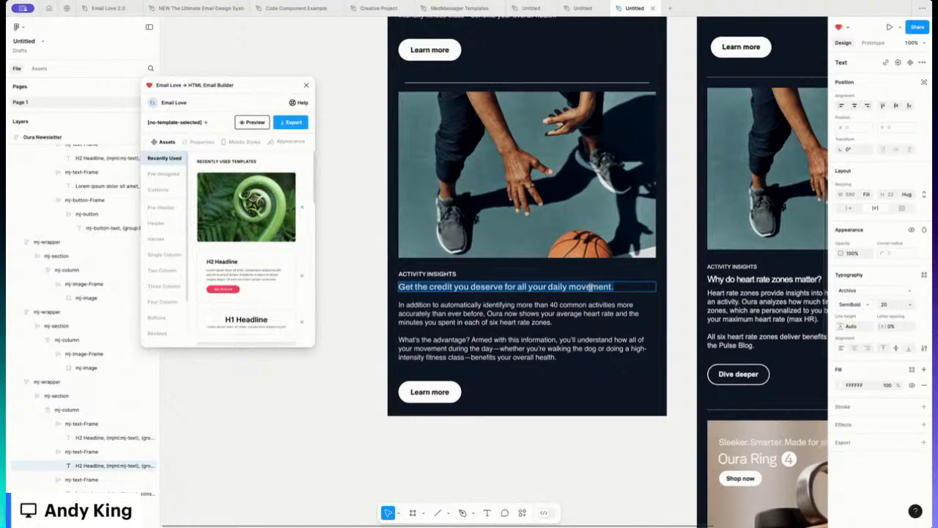
Step: Change the headline to 'Why do heart rate zones matter?' and paste in the heart rate zones body copy
type("Why do heart rate zones matter?")
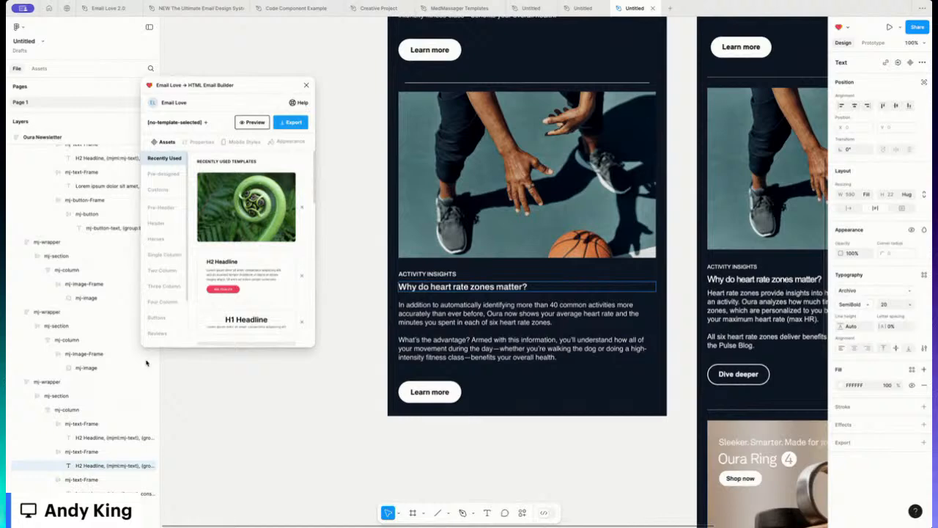
triple_click(527, 346)
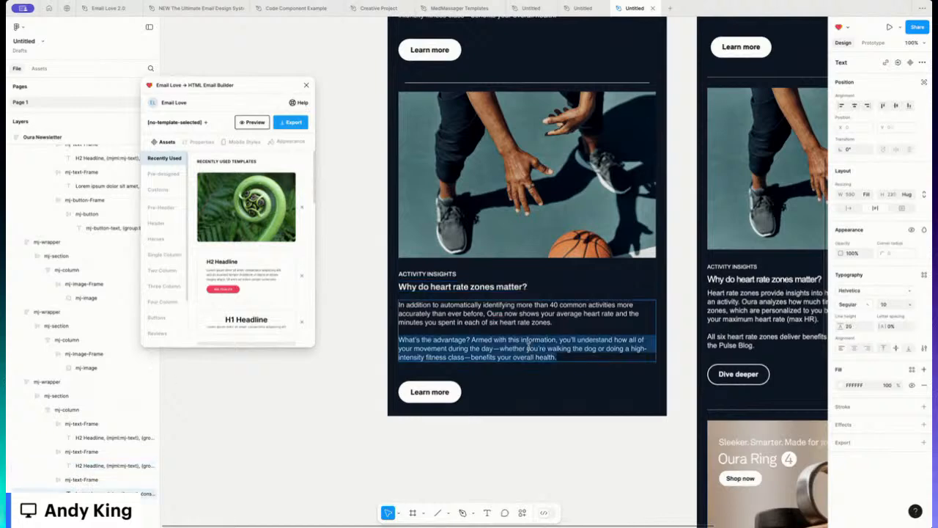
key("ctrl+a")
type("Heart rate zones provide insights into how hard your body is working during an activity. Oura analyzes how much time you spent in each of six heart rate zones, which are personalized to you based on an age-adjusted estimate of your maximum heart rate (max HR).  All six heart rate zones deliver benefits to your overall health. Learn more on the Pulse Blog.")
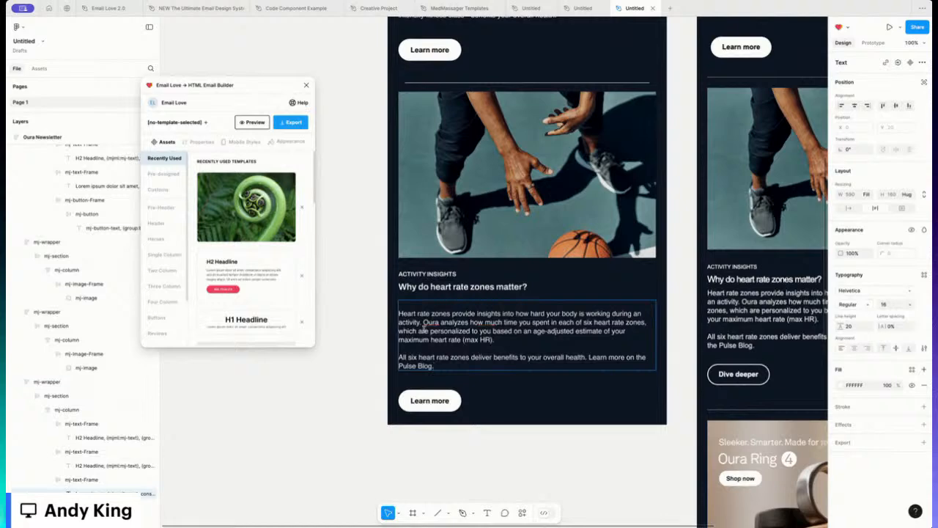
key("BackSpace")
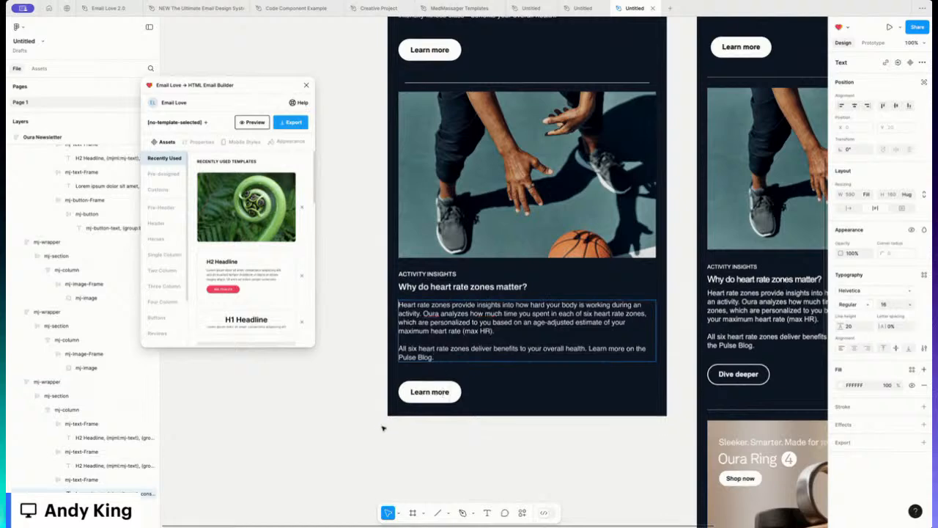
key("Escape")
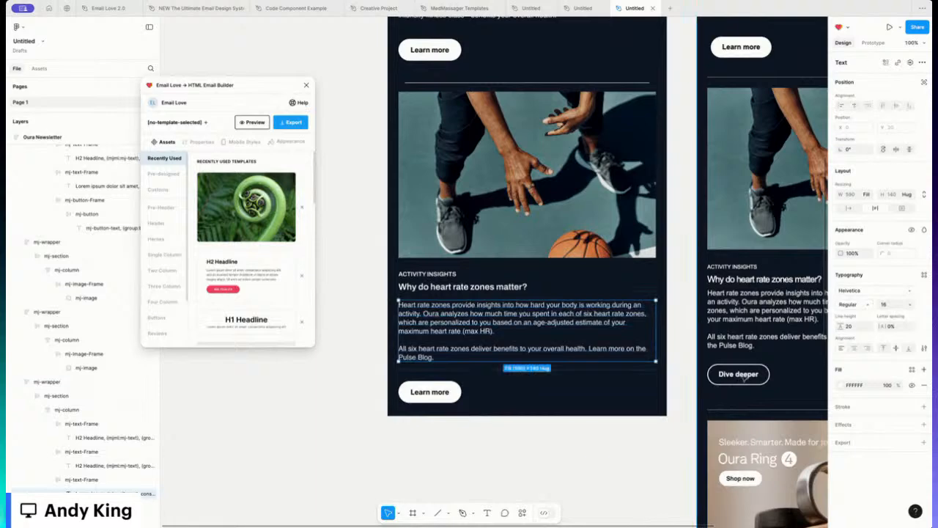
left_click(617, 390)
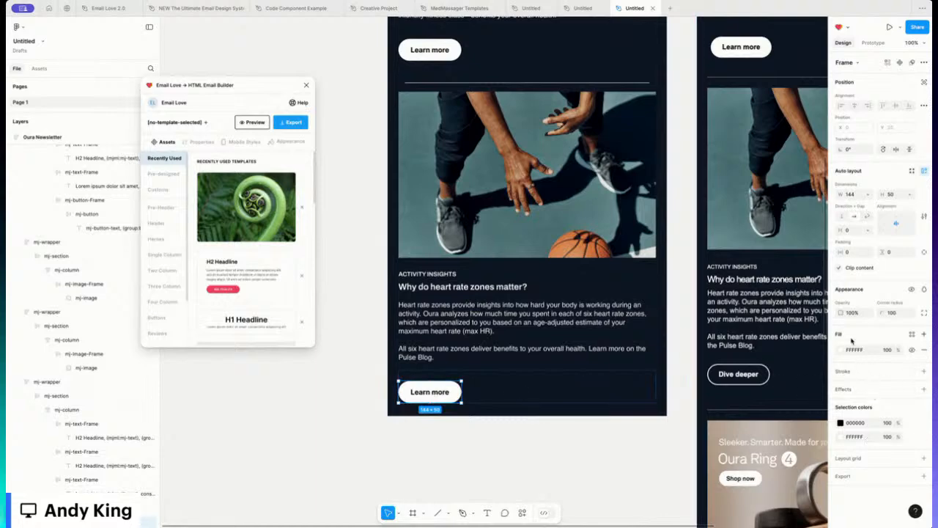
Step: Remove the button's fill and give it a white FFFFFF outline of weight 2
left_click(923, 352)
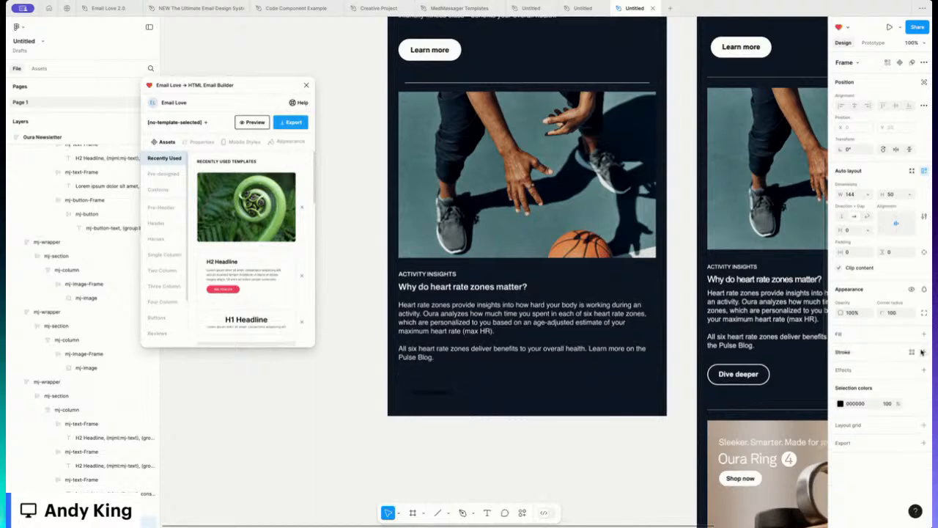
left_click(843, 352)
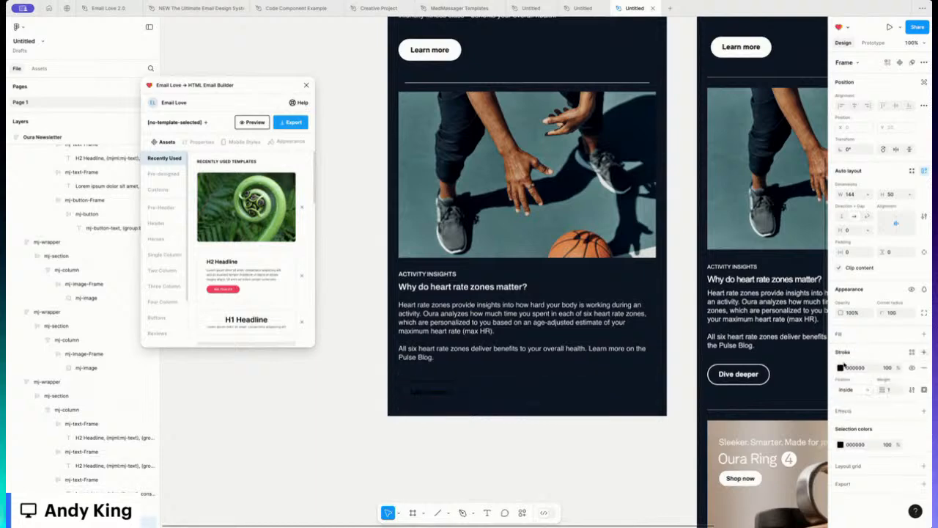
left_click(841, 367)
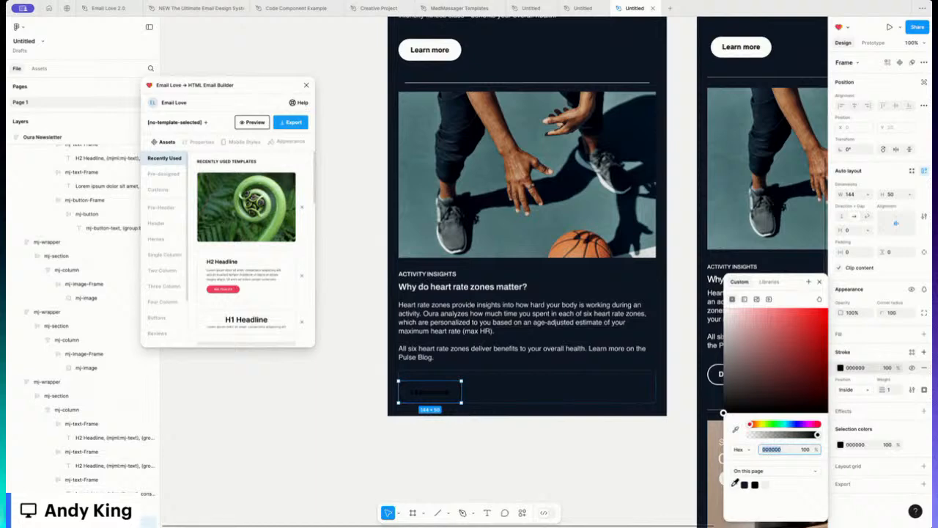
type("ffffff")
key("Return")
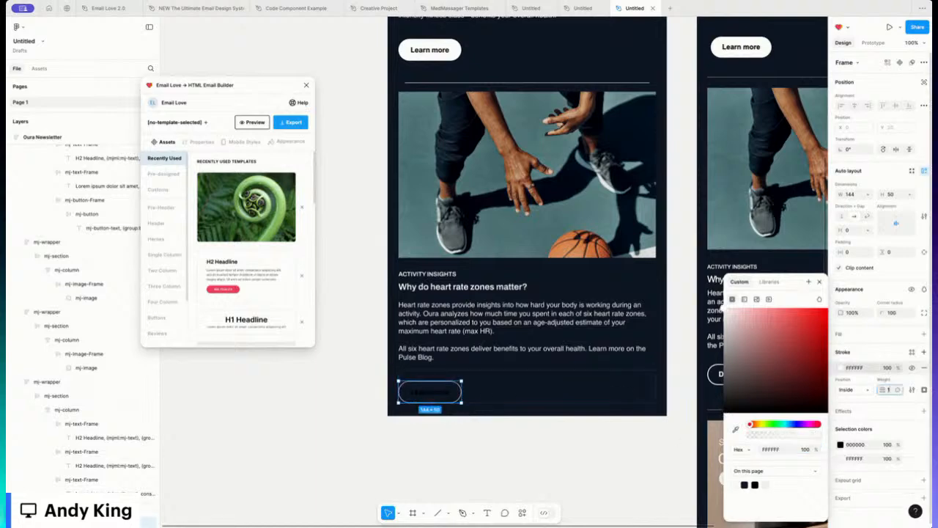
type("3")
key("Return")
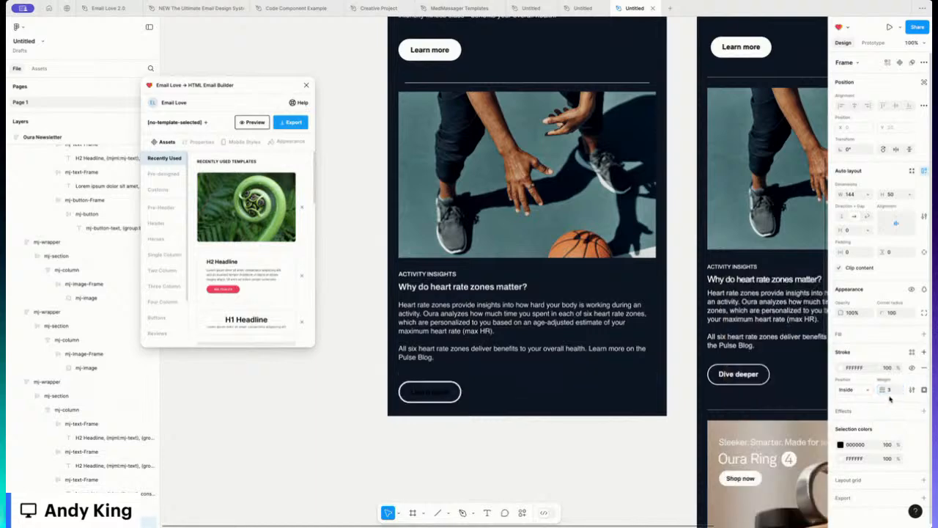
left_click(892, 391)
type("2")
key("Return")
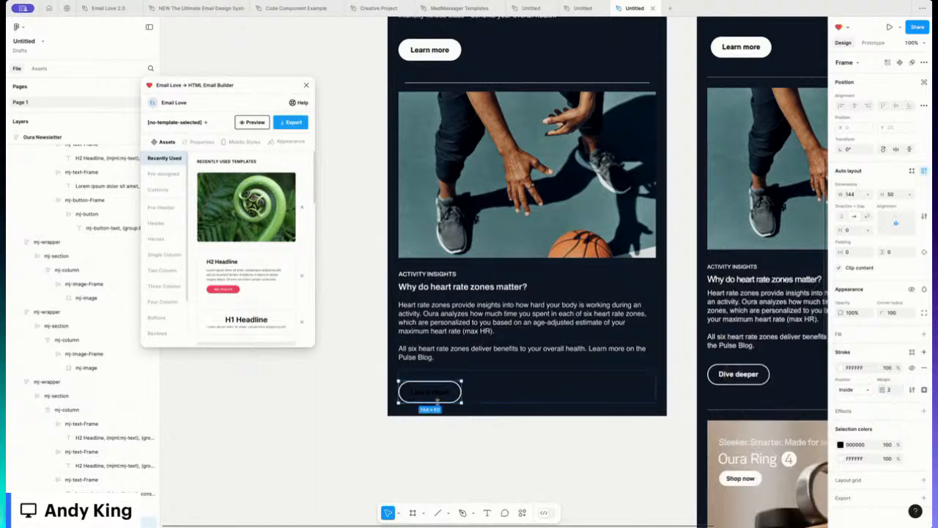
Step: Make the button label white and change it to 'Dive Deeper'
double_click(429, 394)
double_click(428, 393)
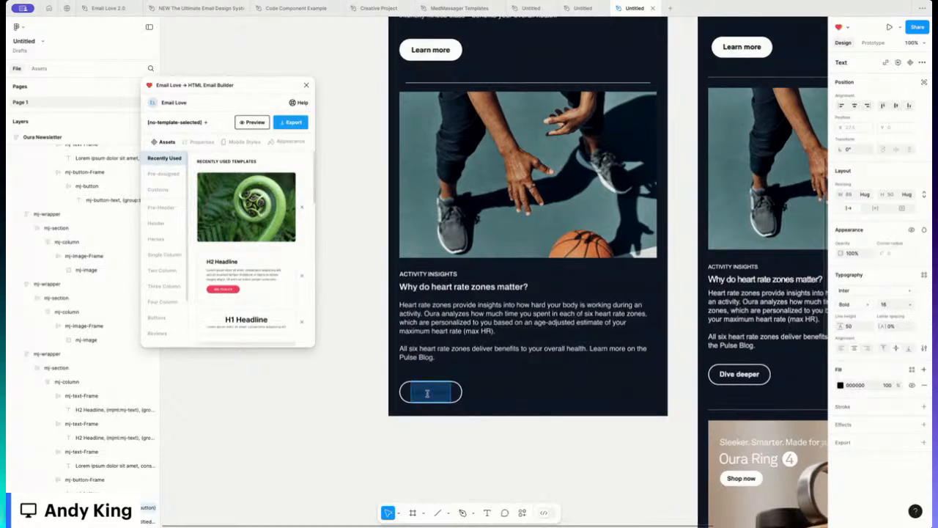
left_click(841, 385)
left_click(735, 482)
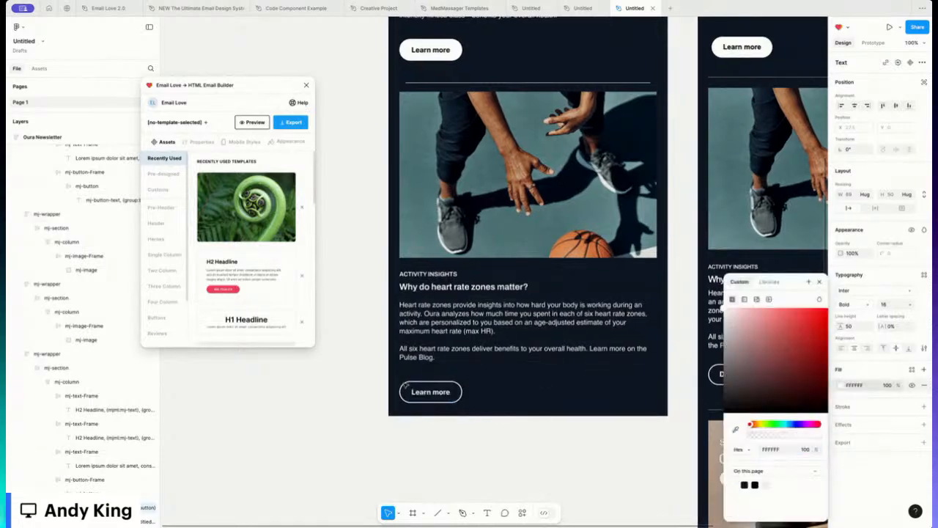
key("Escape")
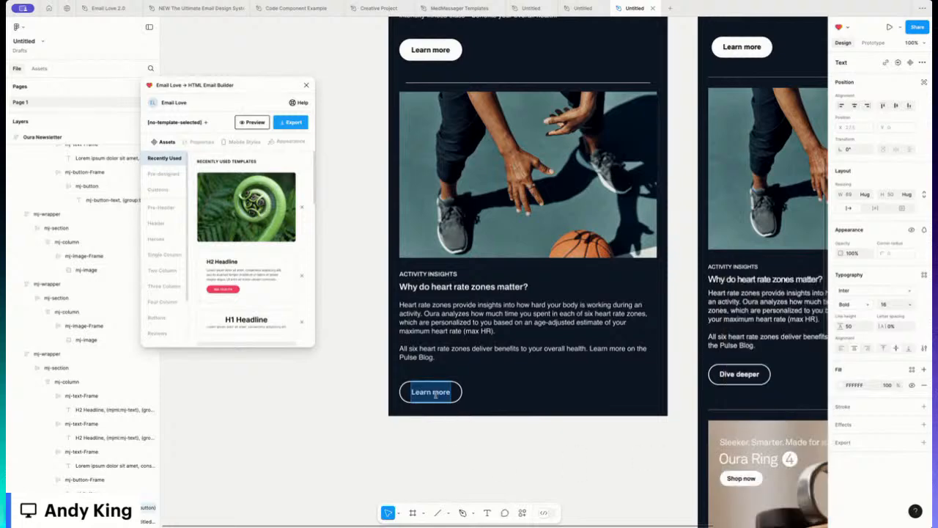
type("Dive")
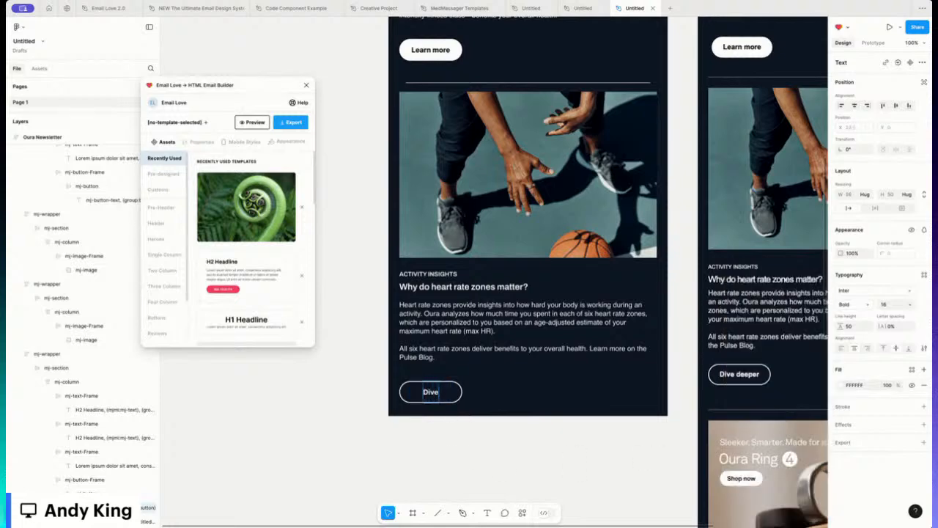
type(" Deeper")
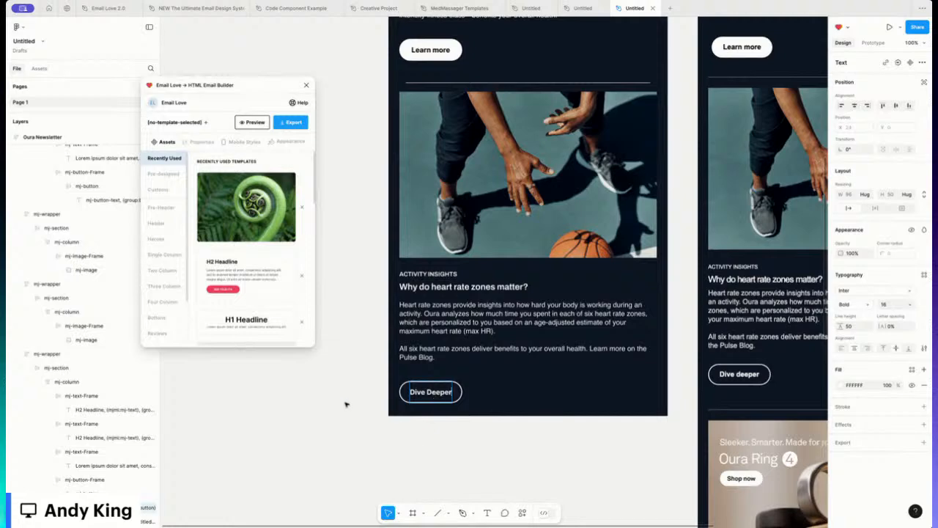
key("Escape")
key("Escape")
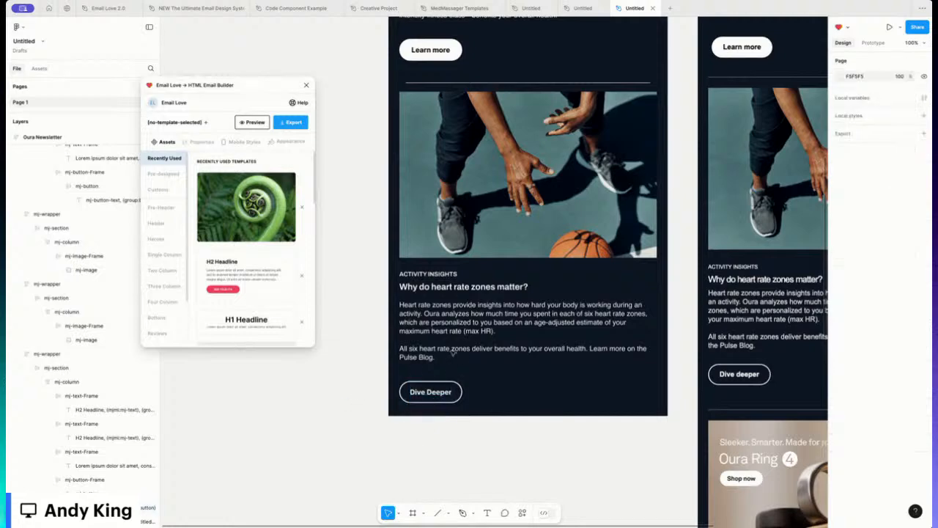
Step: Reduce the bottom padding of the heart rate body text frame to 10
left_click(433, 360)
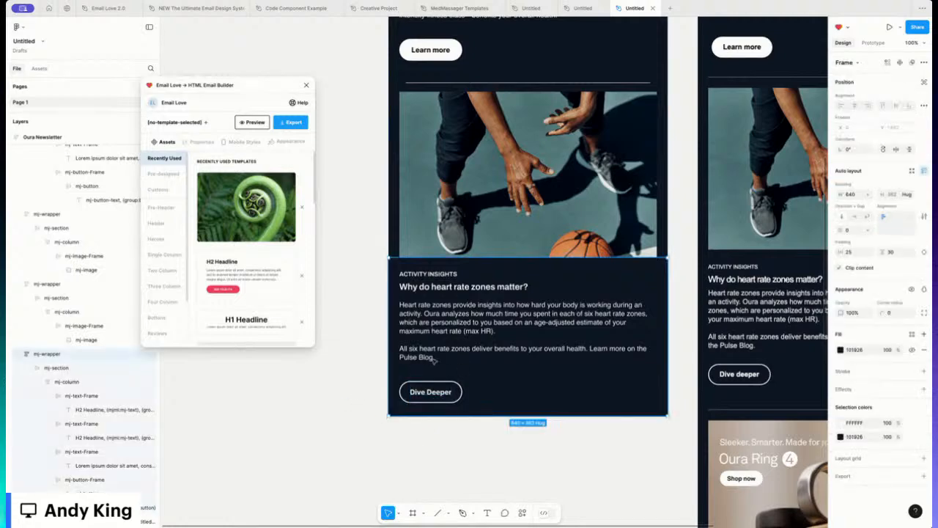
double_click(436, 359)
double_click(435, 358)
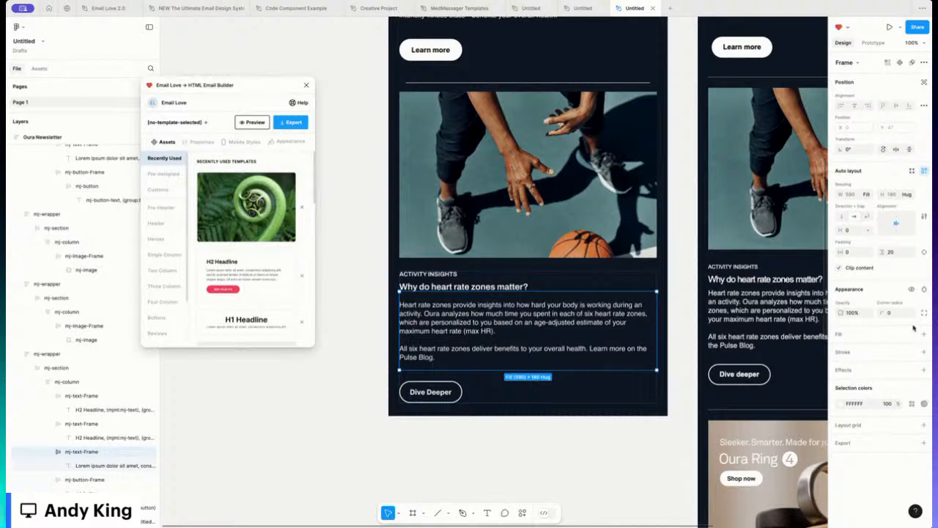
left_click(892, 265)
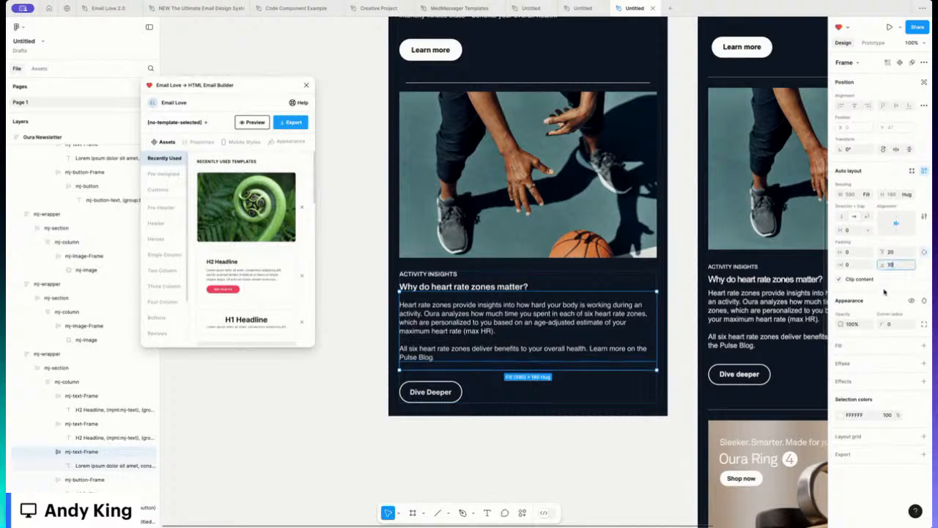
type("10")
key("Return")
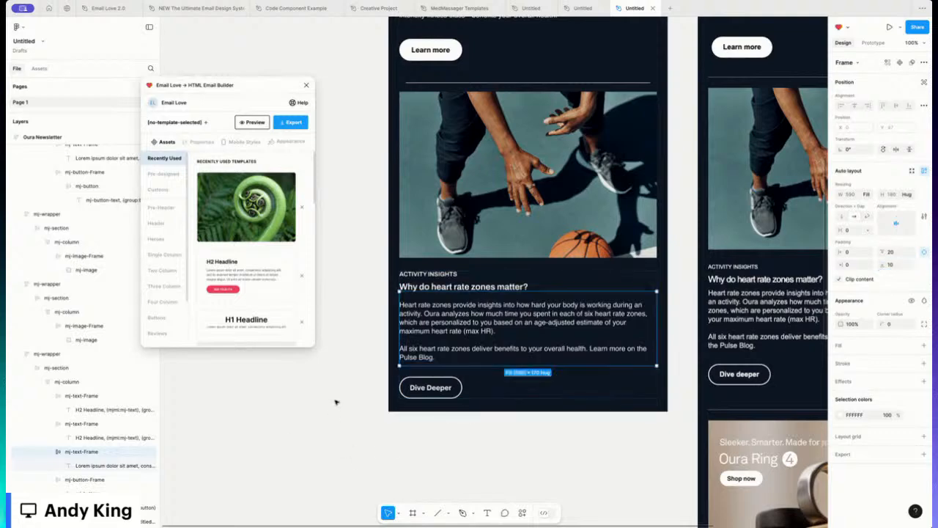
left_click(360, 365)
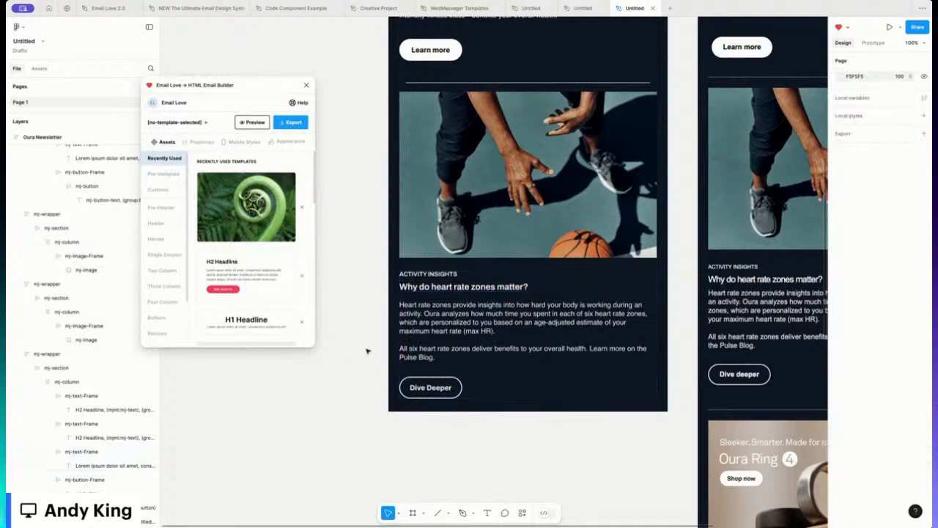
Step: Scroll up to bring the top of the email into view
scroll(371, 333, "up", 2)
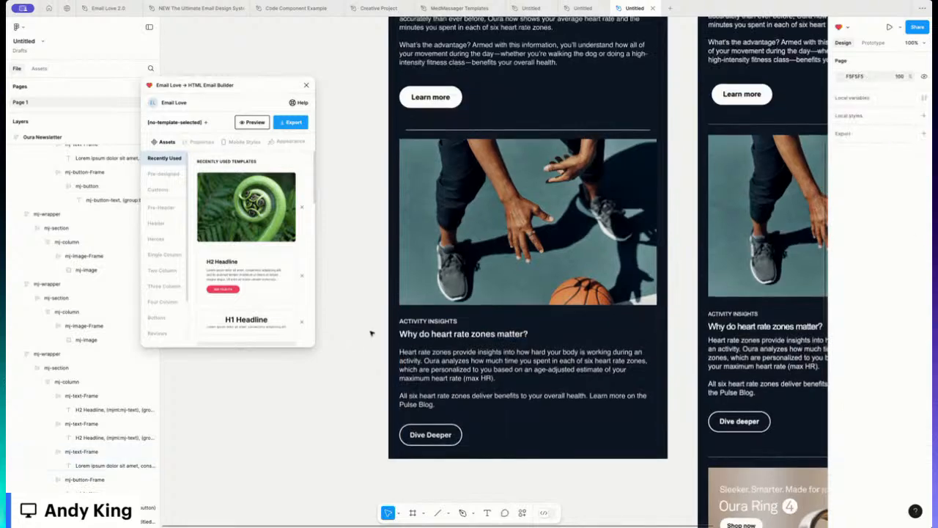
scroll(371, 333, "up", 10)
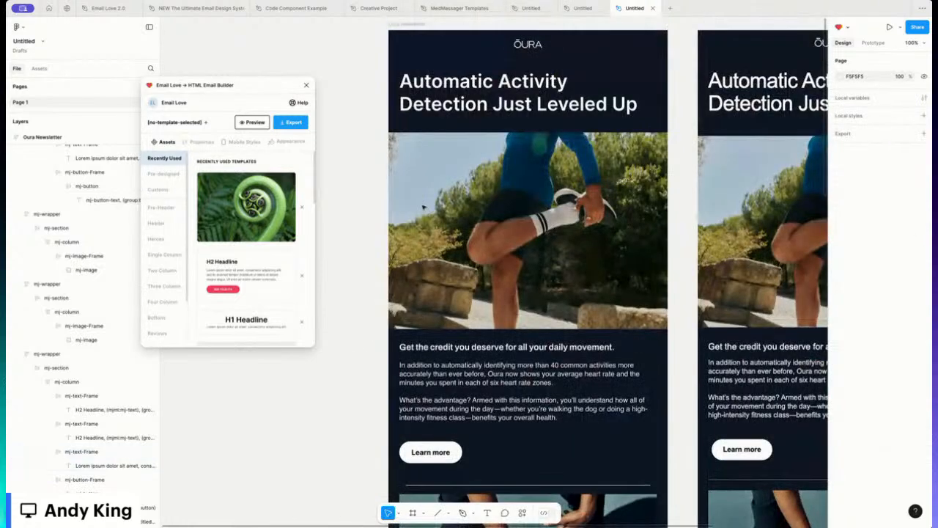
scroll(424, 207, "up", 2)
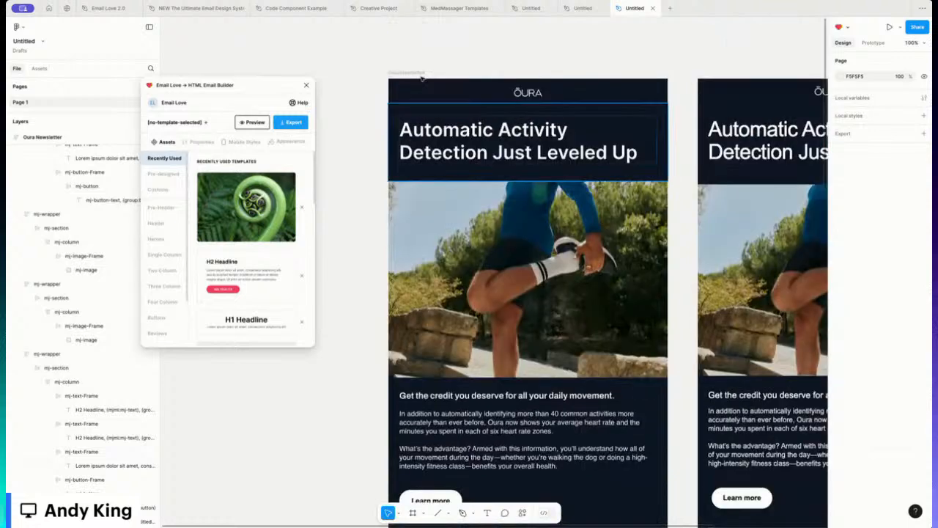
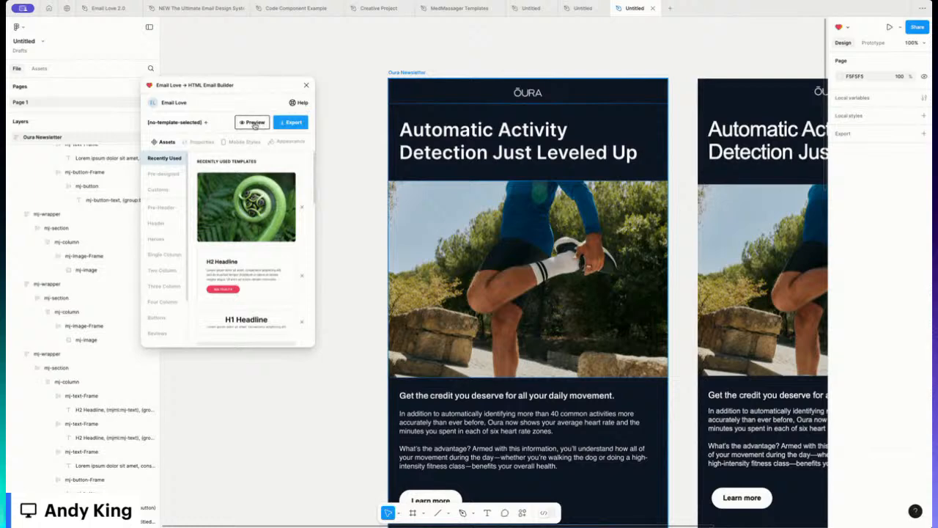
Step: Preview the newsletter in Email Love, scroll through it, then return to the templates
left_click(255, 122)
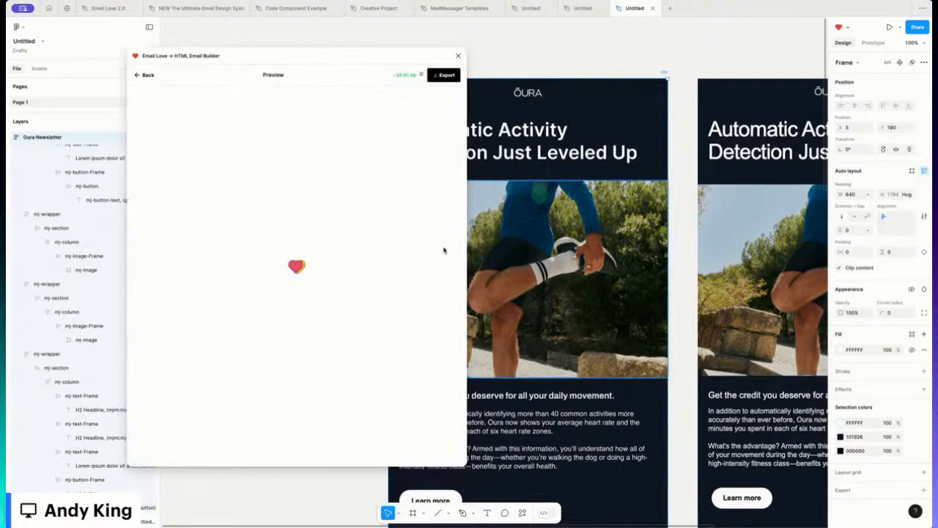
scroll(307, 208, "down", 1)
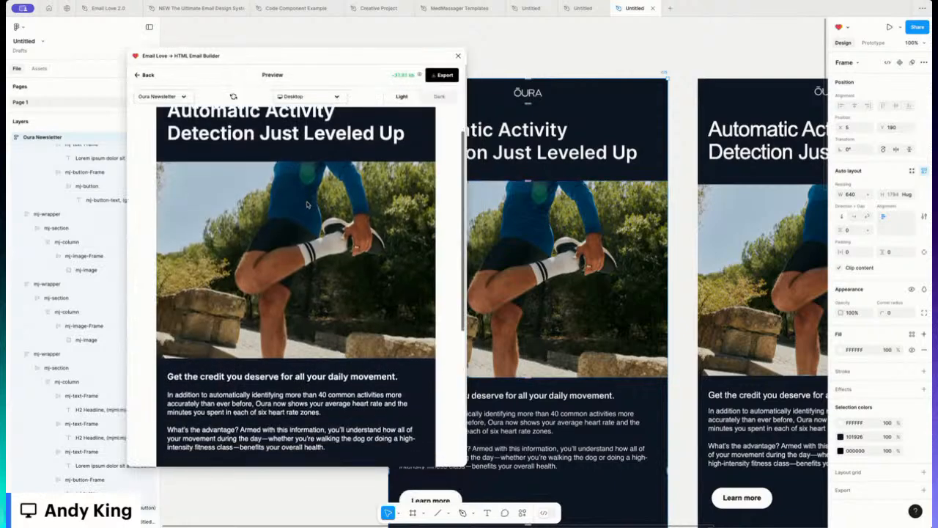
scroll(307, 205, "down", 3)
scroll(308, 206, "down", 5)
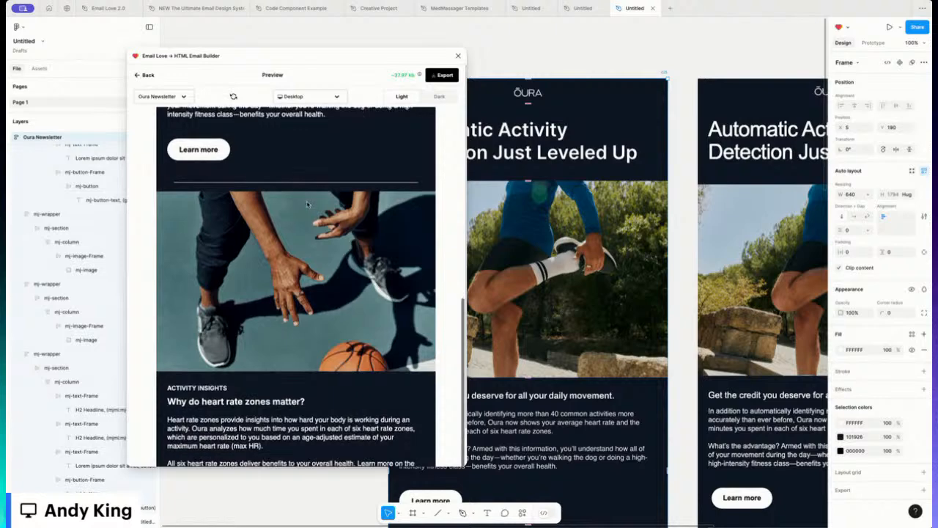
scroll(308, 205, "down", 1)
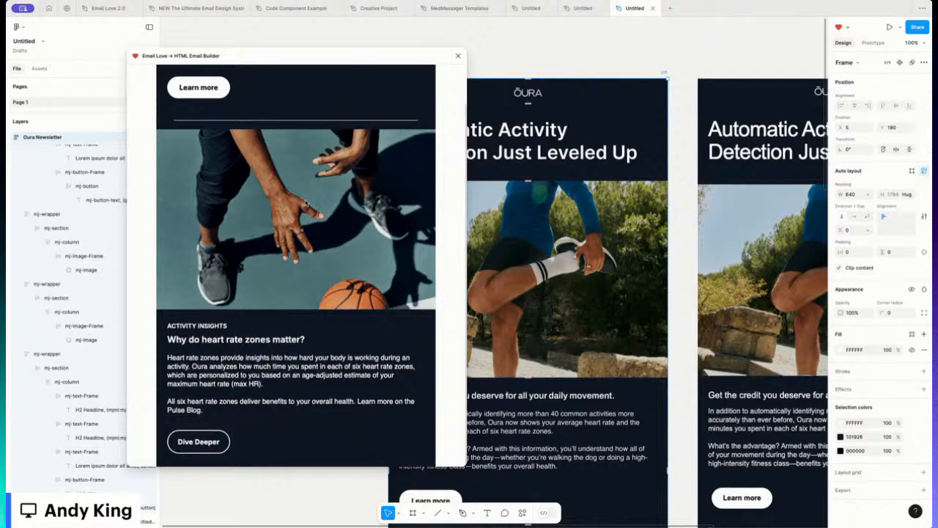
scroll(306, 203, "up", 4)
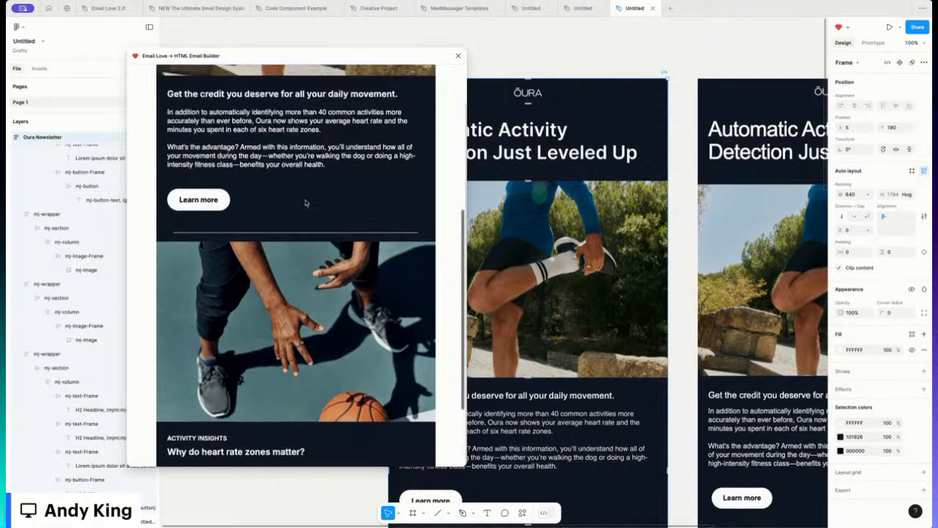
scroll(305, 199, "up", 5)
scroll(305, 201, "up", 5)
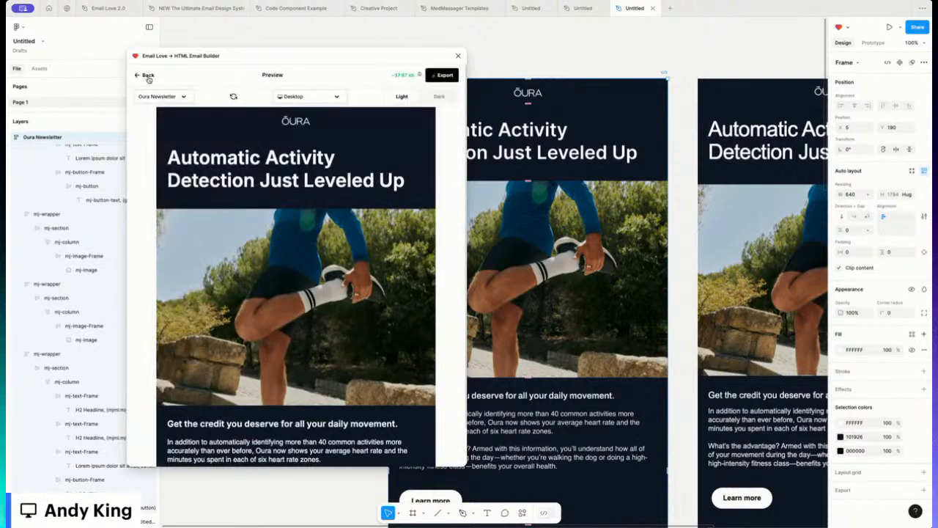
left_click(143, 74)
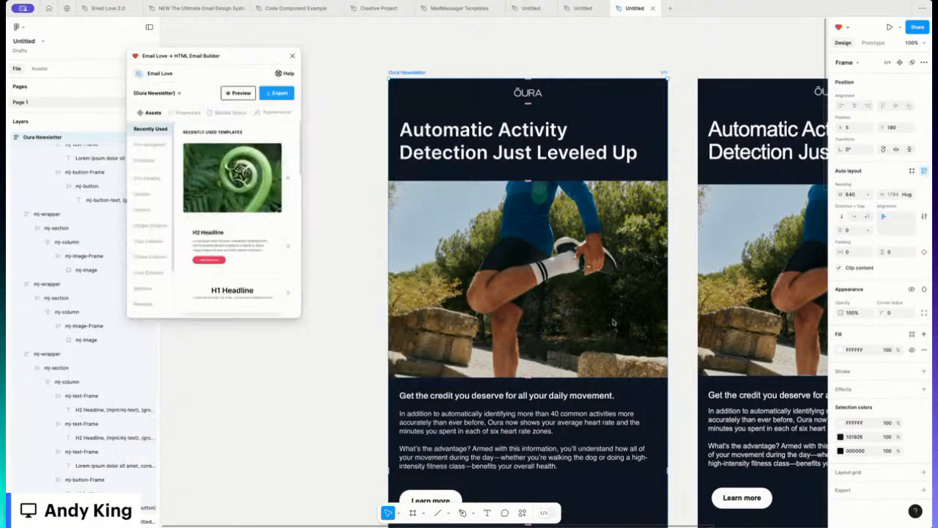
Step: Give the basketball image block 25 px horizontal padding
scroll(613, 322, "down", 10)
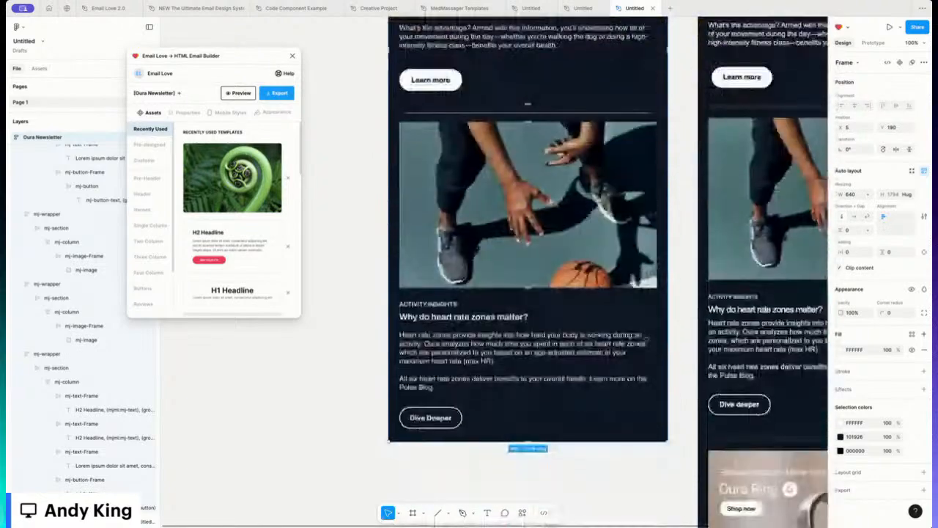
scroll(527, 294, "down", 2)
scroll(528, 294, "up", 5)
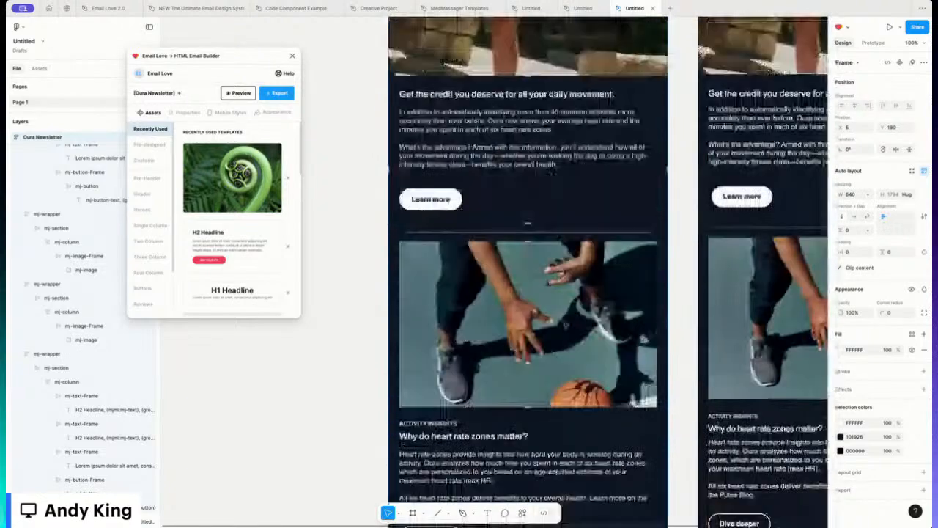
left_click(44, 284)
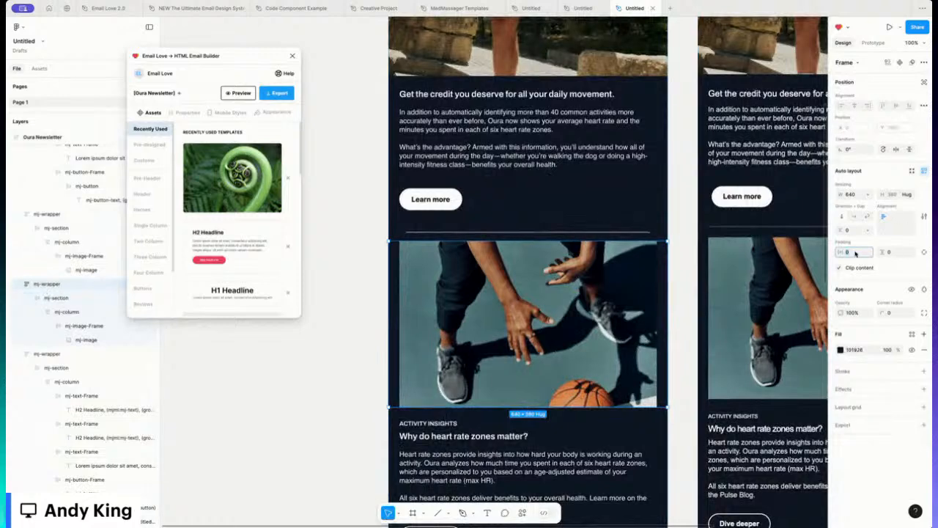
type("25")
key("Return")
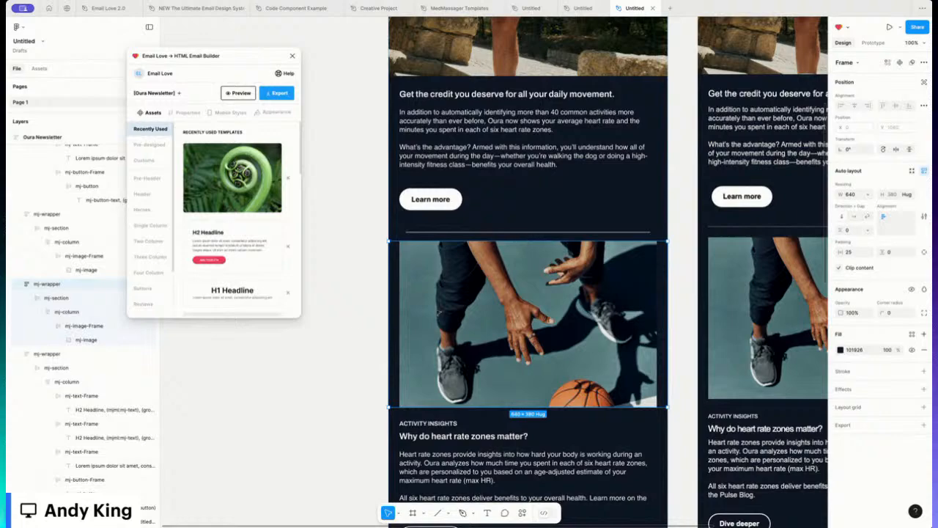
Step: Launch a fresh Email Love preview of the updated newsletter
scroll(491, 303, "down", 1)
scroll(490, 302, "down", 1)
scroll(490, 302, "up", 10)
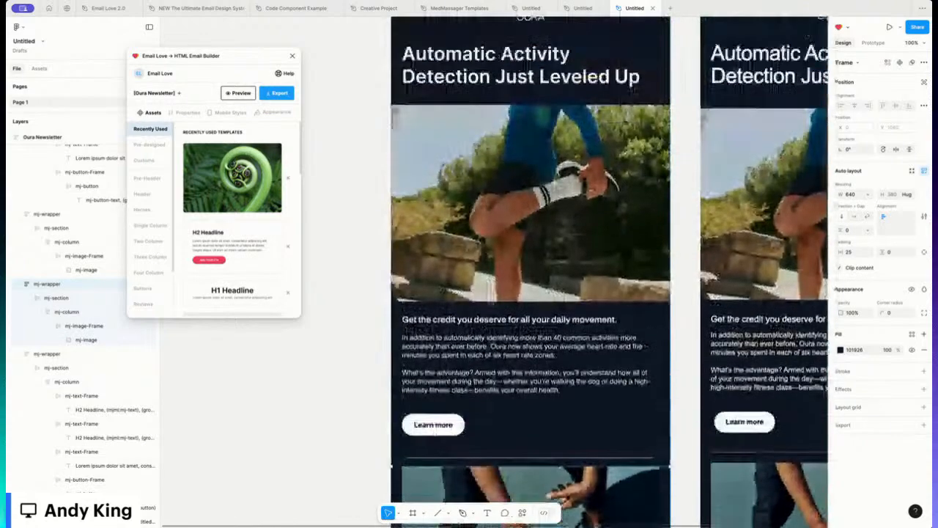
scroll(490, 303, "down", 5)
scroll(490, 303, "up", 3)
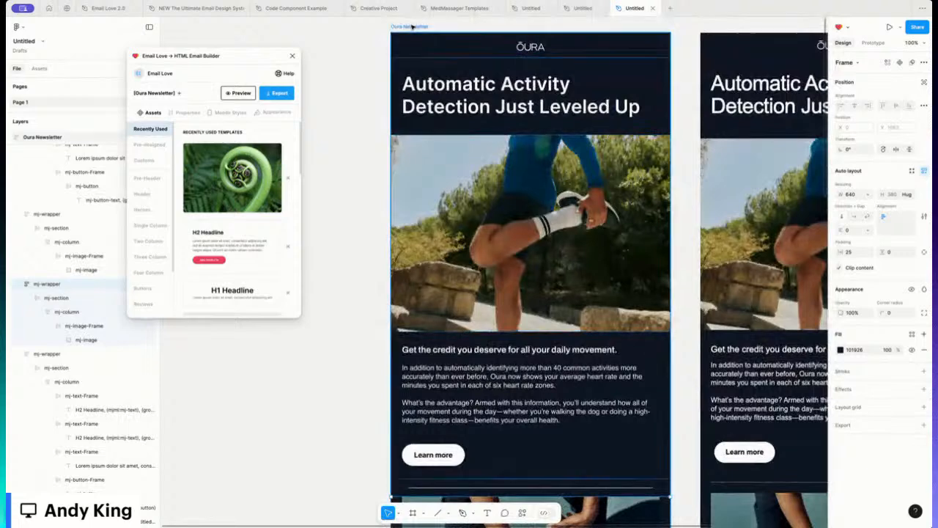
left_click(239, 93)
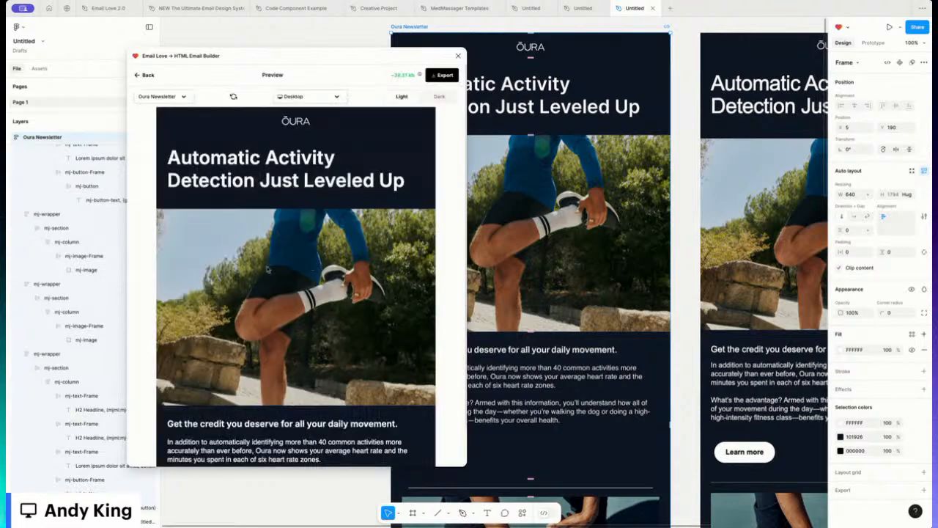
Step: Scroll the rendered email to check the inset basketball image, then return to the assets panel
scroll(268, 269, "down", 5)
scroll(268, 269, "down", 4)
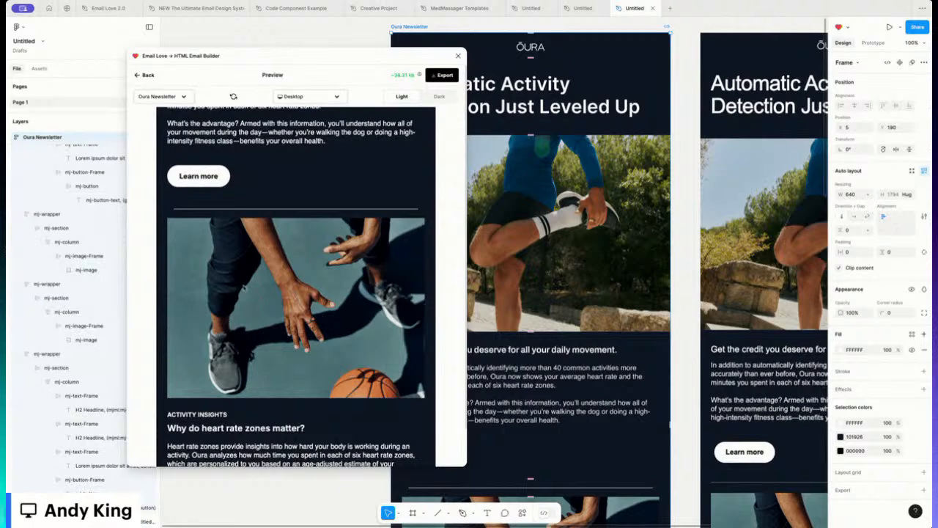
scroll(246, 292, "down", 1)
scroll(246, 292, "down", 1)
scroll(246, 292, "up", 6)
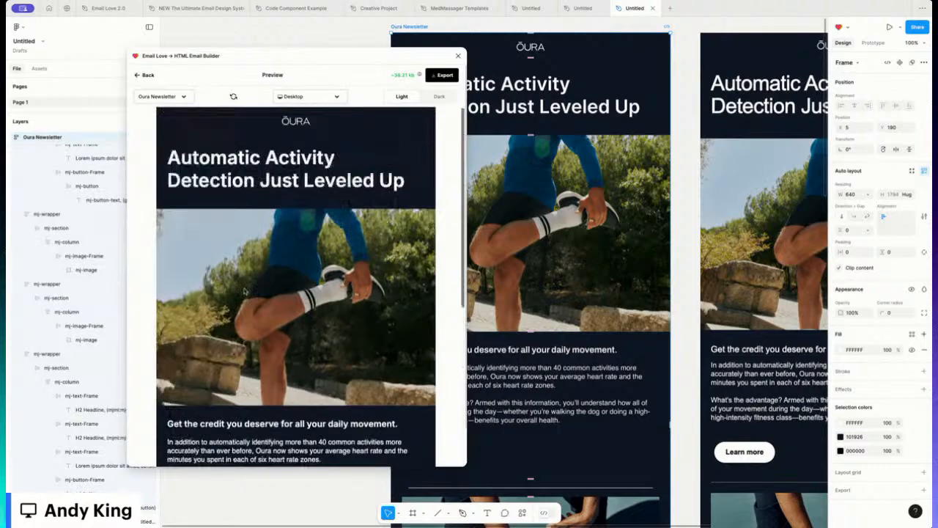
left_click(148, 75)
scroll(530, 293, "down", 5)
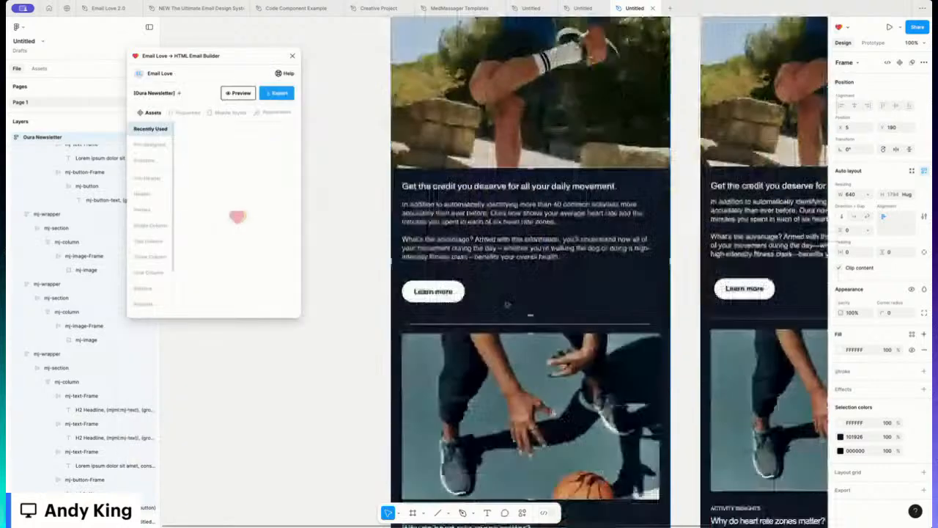
Step: Duplicate the basketball image block below the heart-rate section and swap in the Oura Ring 4 banner PNG
left_click(480, 288)
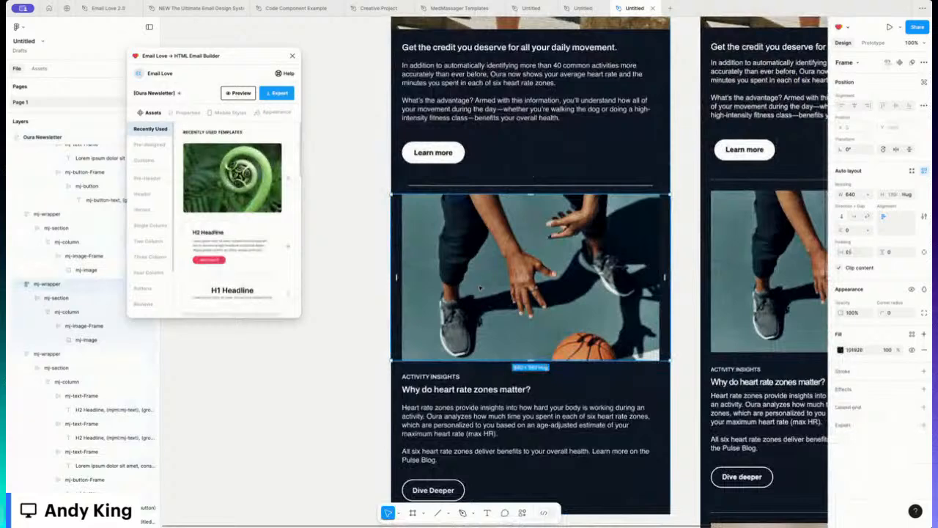
key("super+d")
scroll(481, 285, "down", 3)
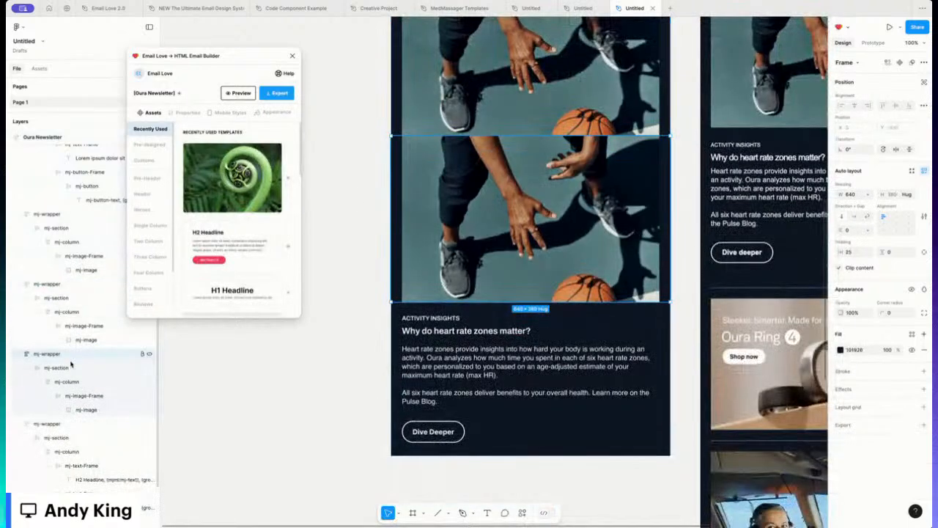
left_click_drag(620, 211, 555, 312)
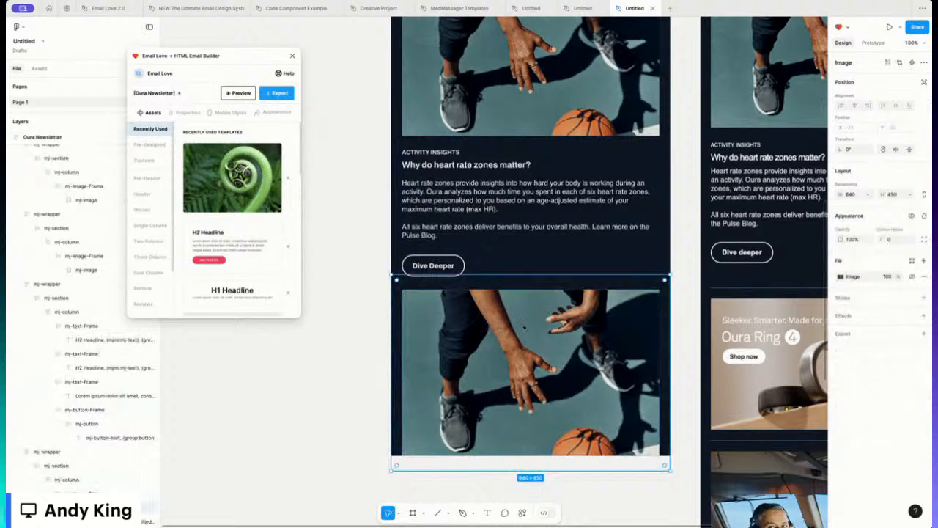
left_click(840, 277)
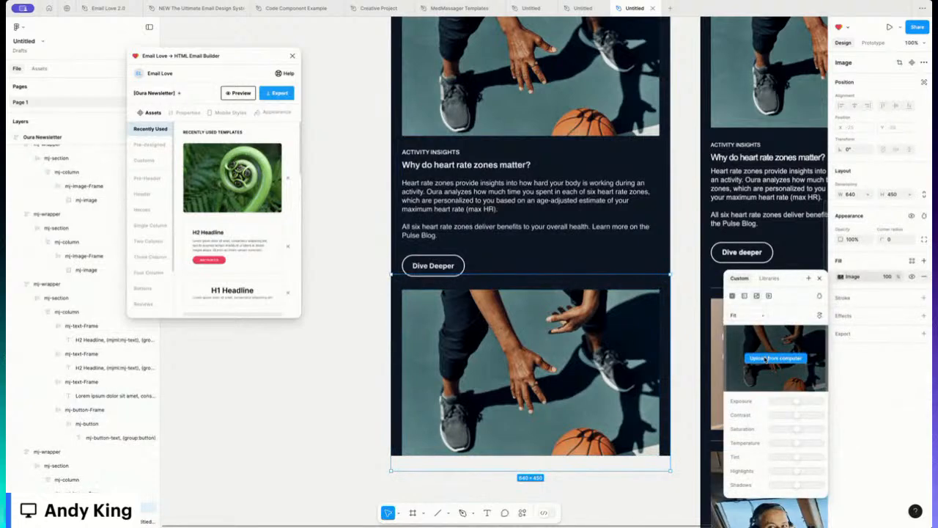
left_click(769, 358)
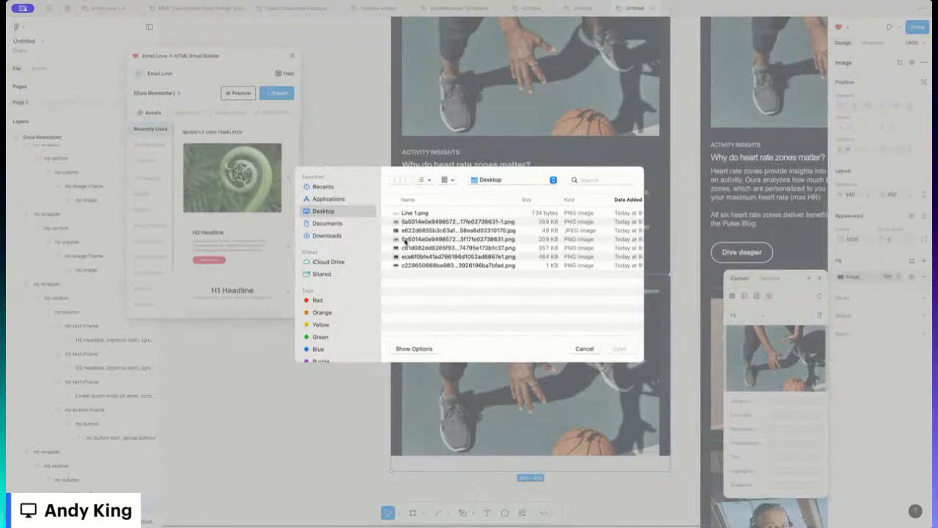
double_click(406, 239)
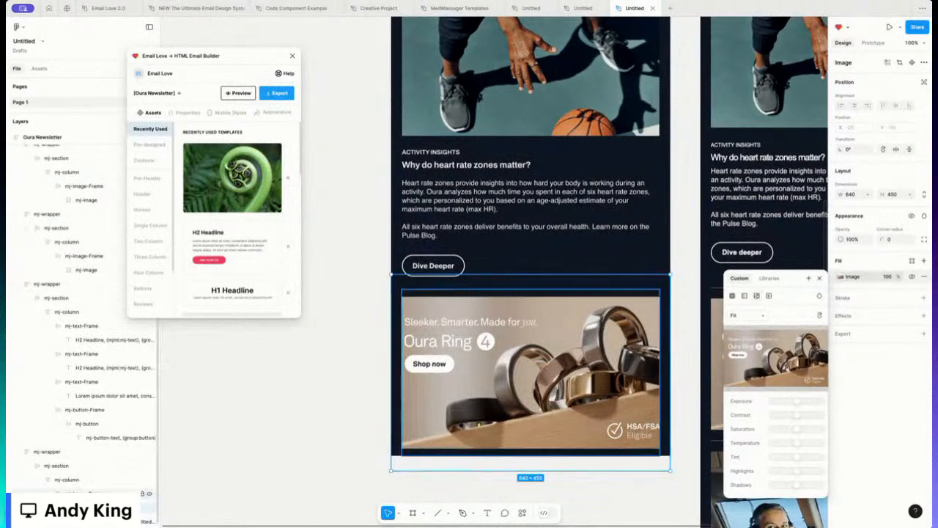
Step: Resize the ring banner frame to 586 × 328 and set its image scaling to Fill
left_click_drag(500, 470, 500, 443)
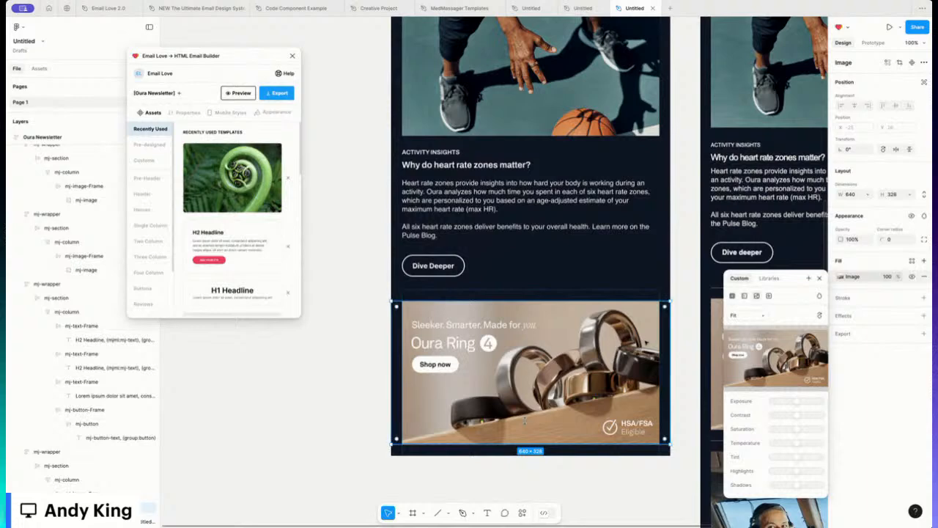
left_click_drag(670, 343, 647, 343)
left_click(756, 316)
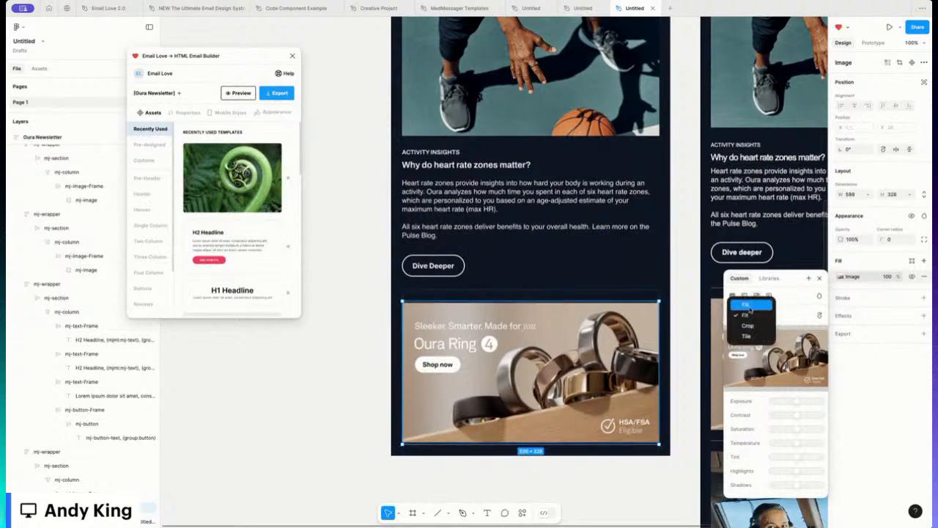
left_click(751, 306)
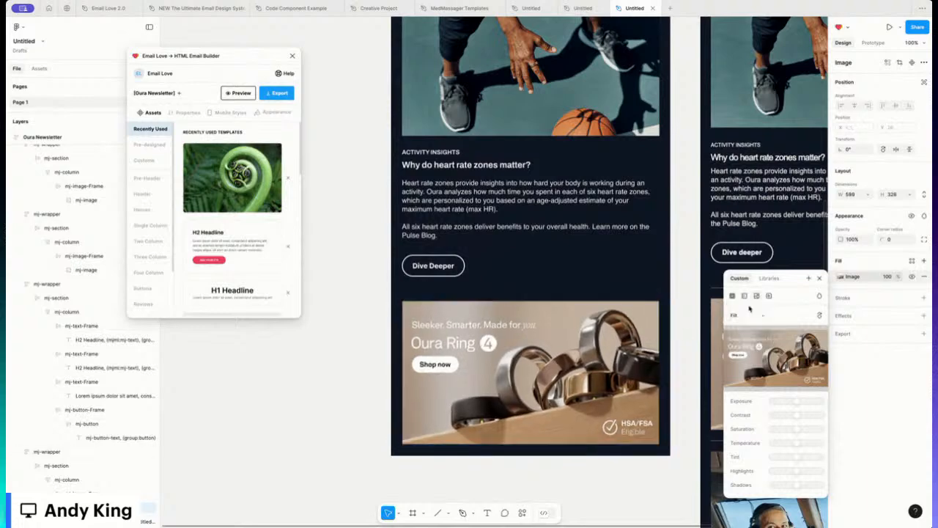
left_click(484, 136)
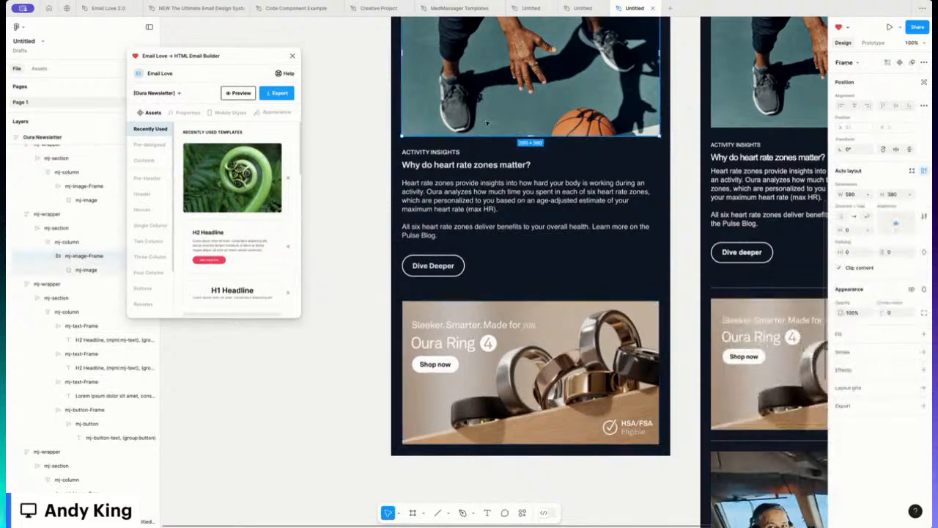
Step: Resize the basketball photo to 591 × 380 and switch its scaling from Fit to Fill
left_click(85, 270)
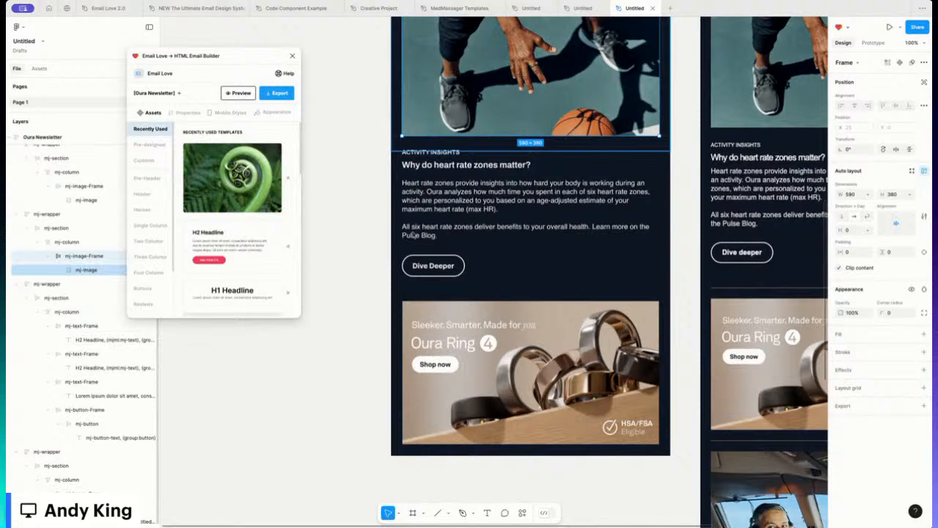
scroll(425, 183, "up", 4)
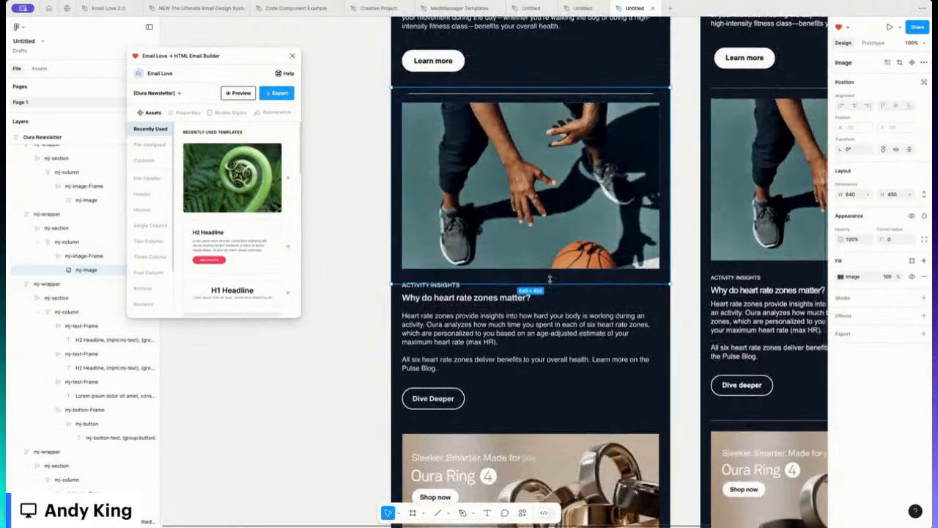
left_click_drag(549, 279, 549, 272)
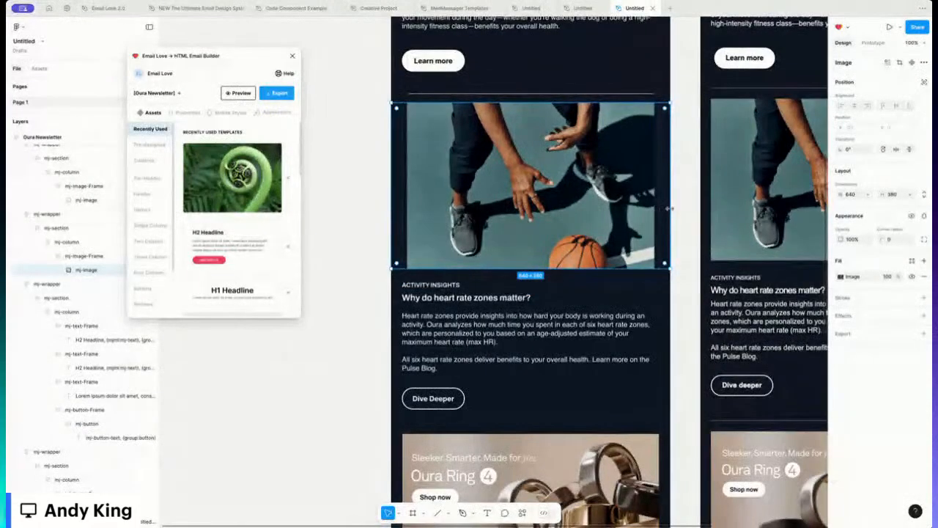
left_click_drag(656, 207, 646, 207)
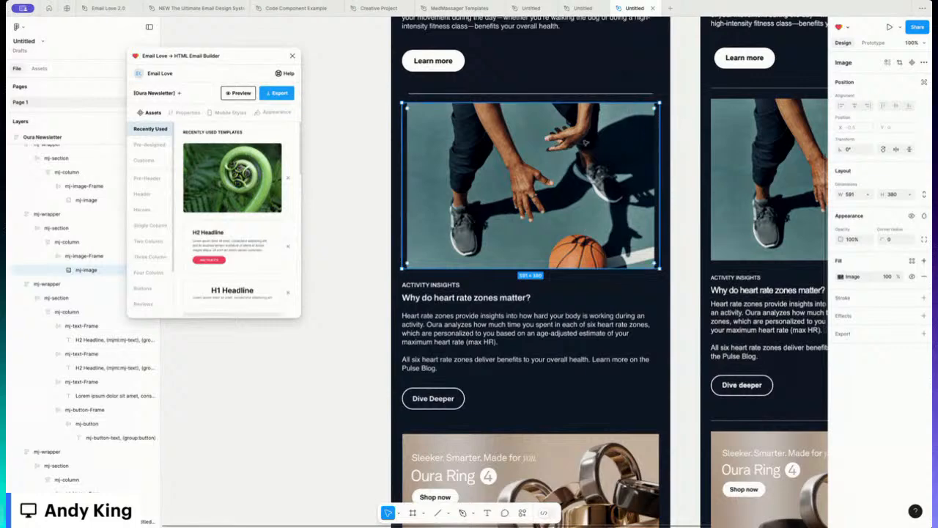
left_click(840, 276)
left_click(742, 316)
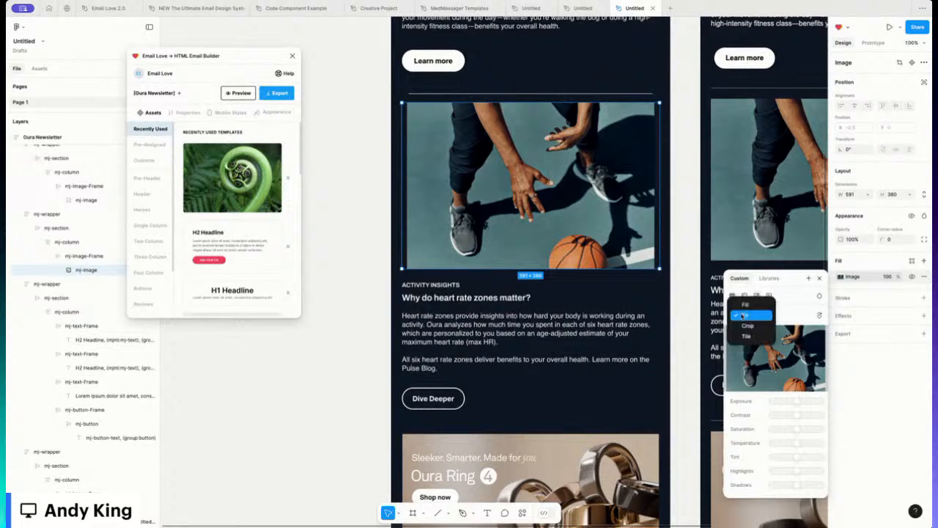
left_click(746, 305)
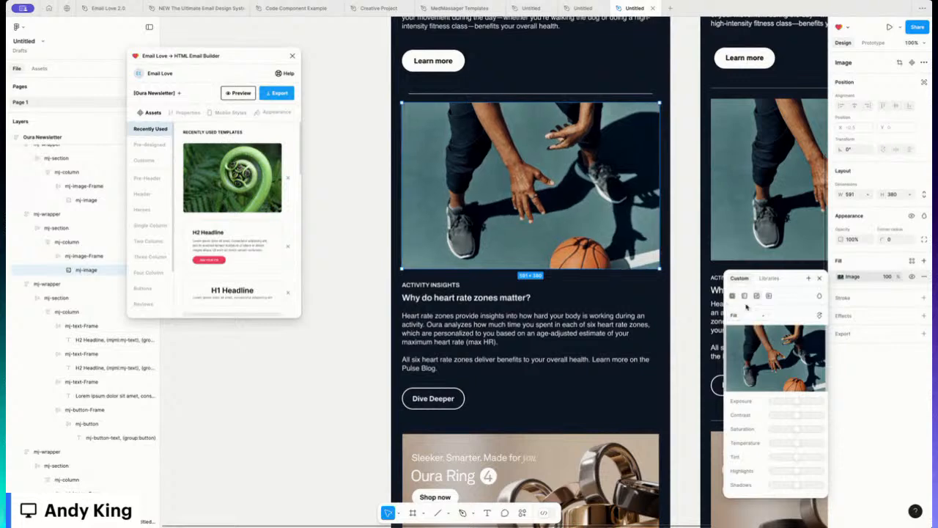
left_click(362, 259)
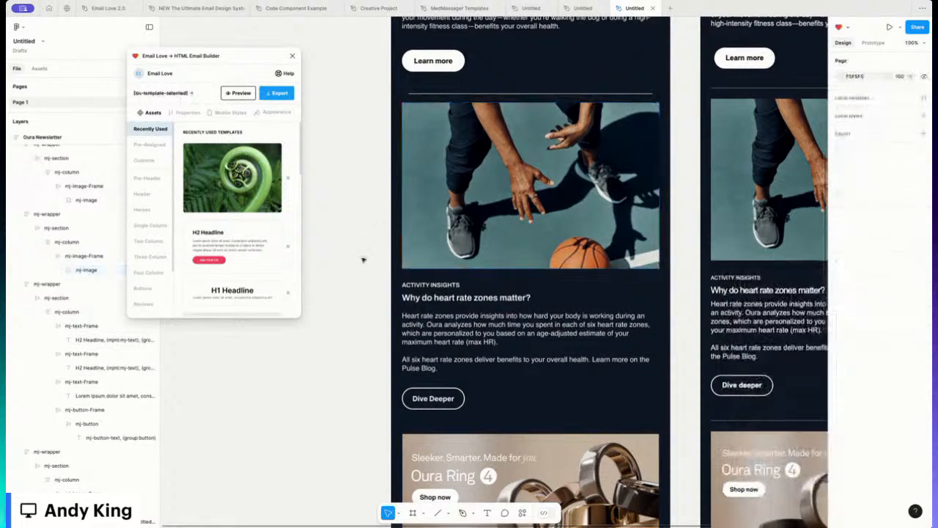
Step: Duplicate the spacer band above the basketball photo, then delete the copy
scroll(354, 268, "down", 3)
scroll(354, 267, "down", 2)
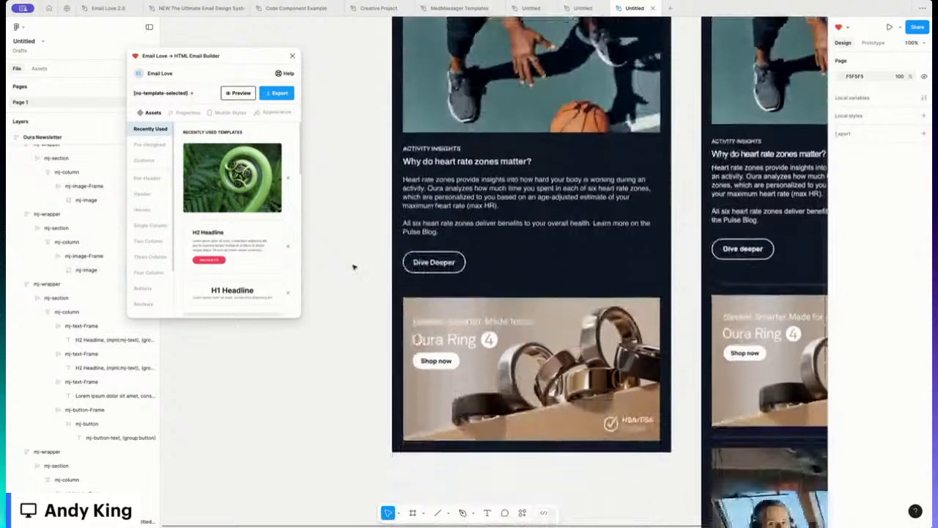
scroll(433, 269, "up", 5)
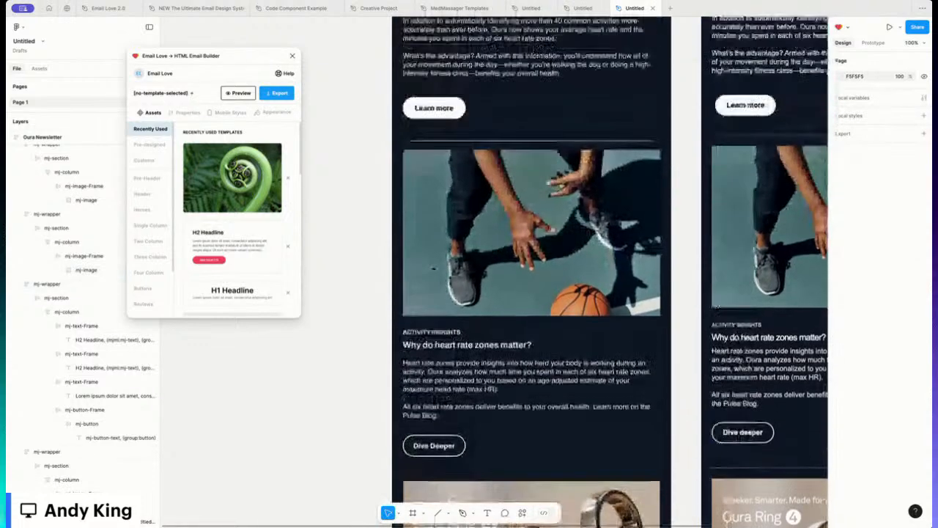
left_click(437, 181)
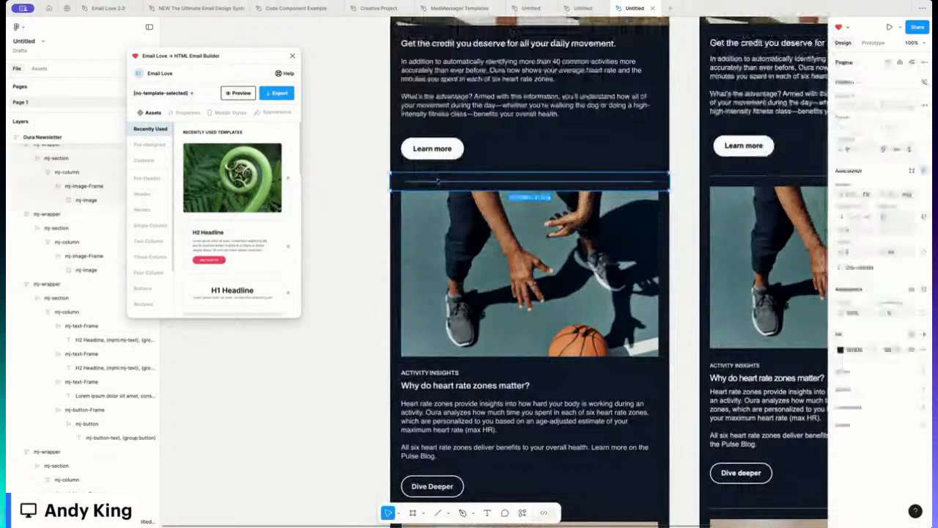
key("ctrl+d")
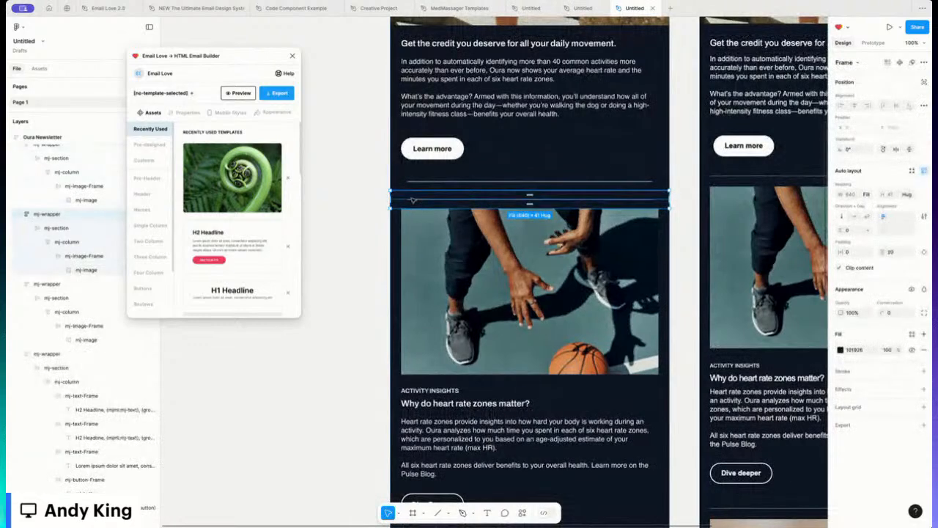
key("Delete")
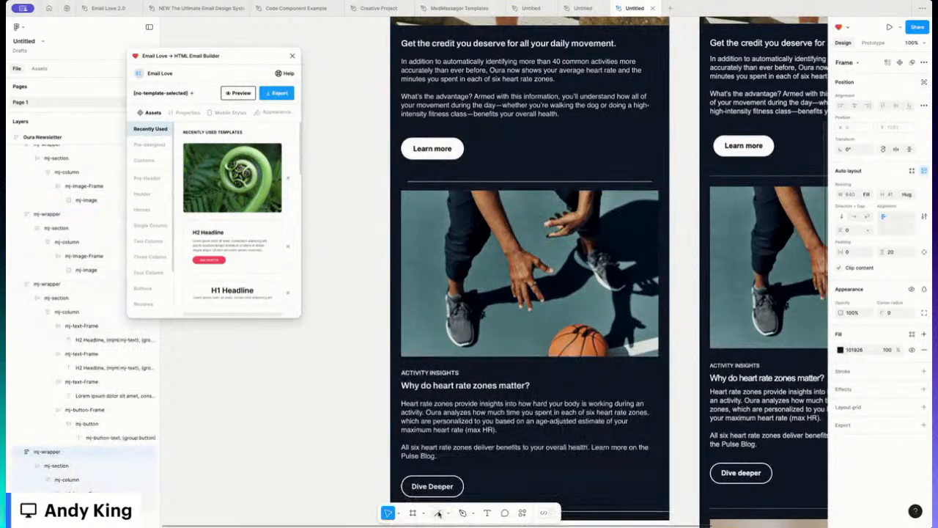
Step: Split the divider band's padding into sides and set bottom padding to 5, making it 25 px tall
scroll(475, 401, "down", 5)
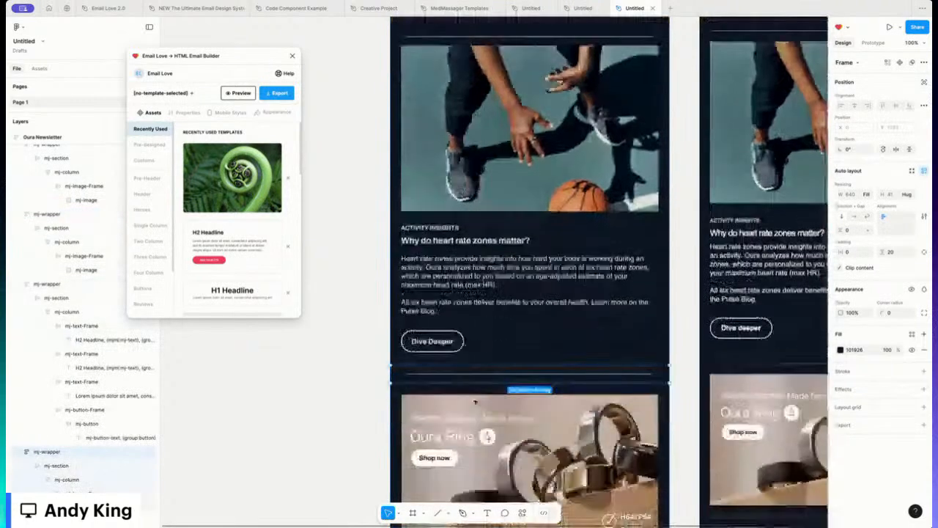
scroll(476, 400, "down", 1)
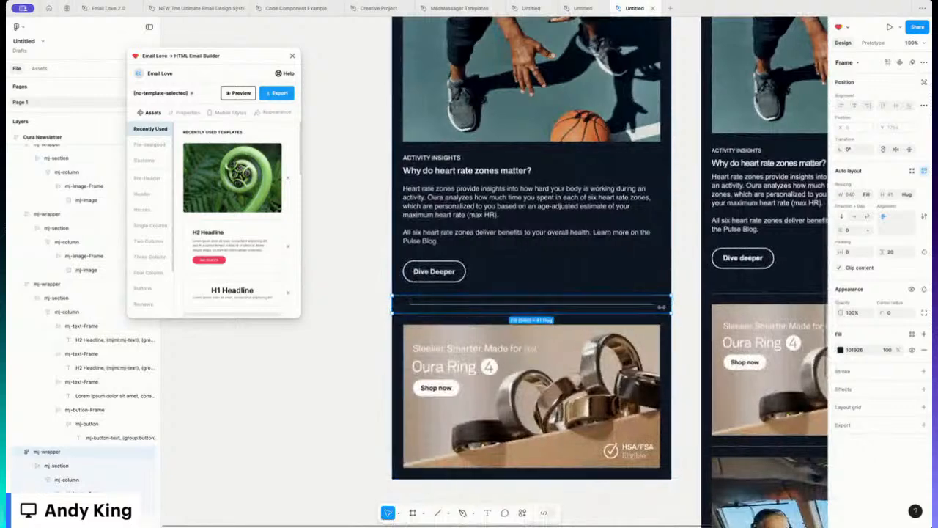
left_click(922, 254)
left_click(892, 265)
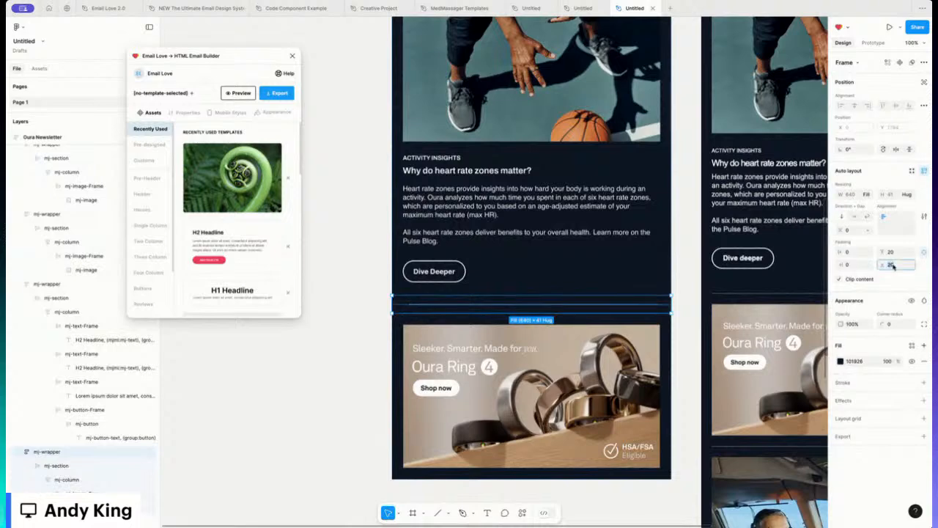
type("5")
key("Return")
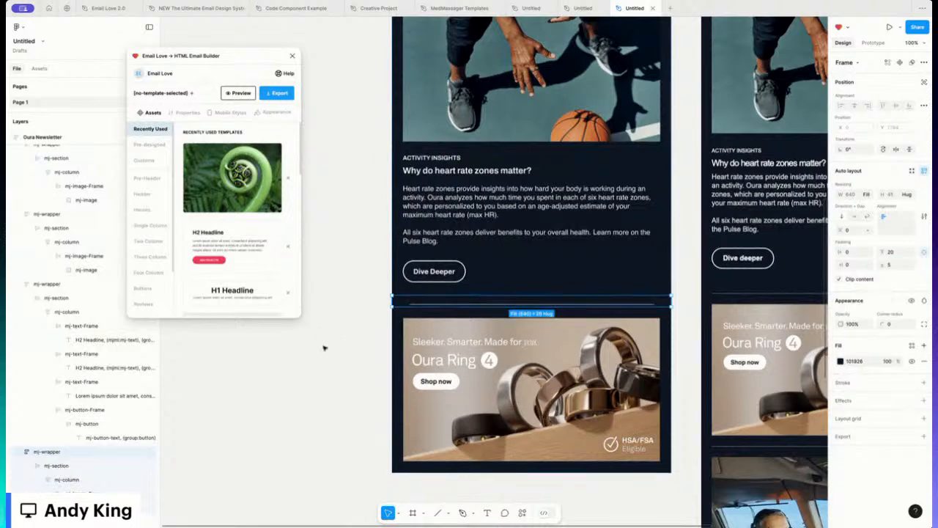
left_click(324, 348)
scroll(526, 322, "down", 2)
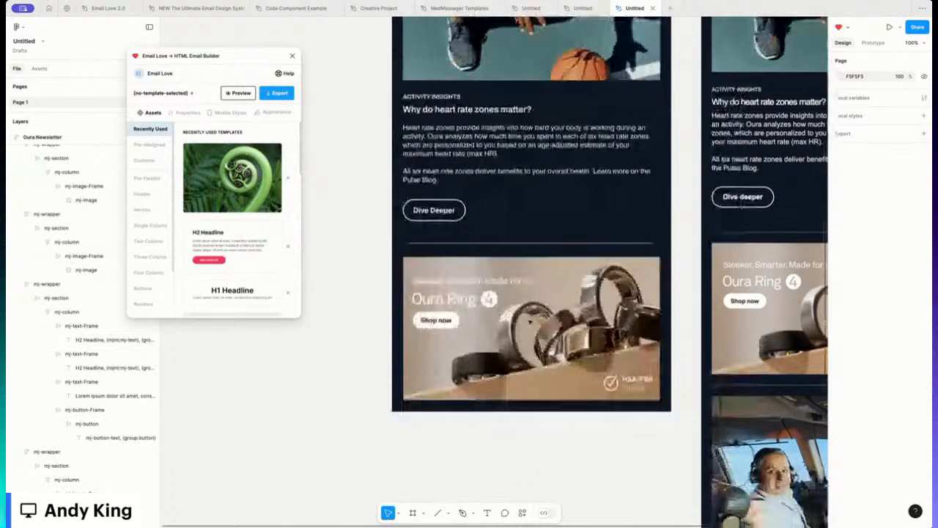
scroll(529, 320, "up", 15)
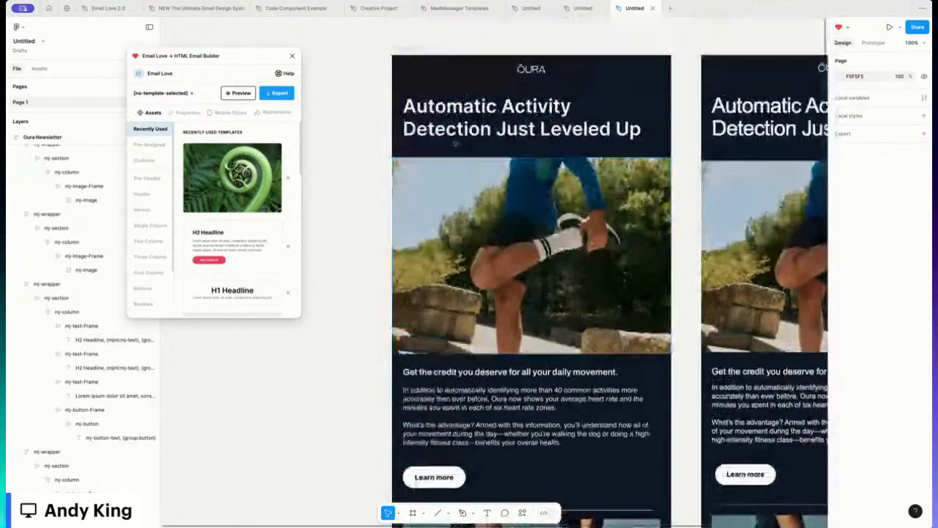
left_click(415, 50)
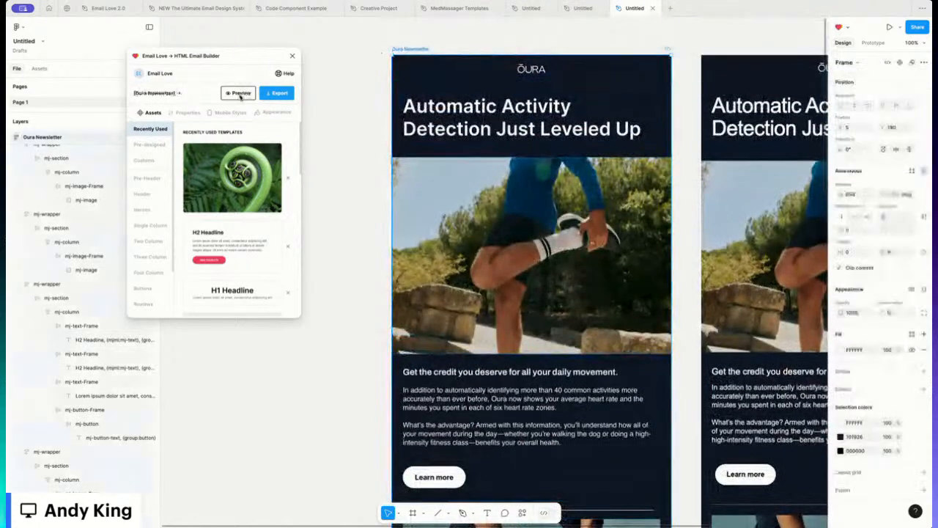
left_click(240, 93)
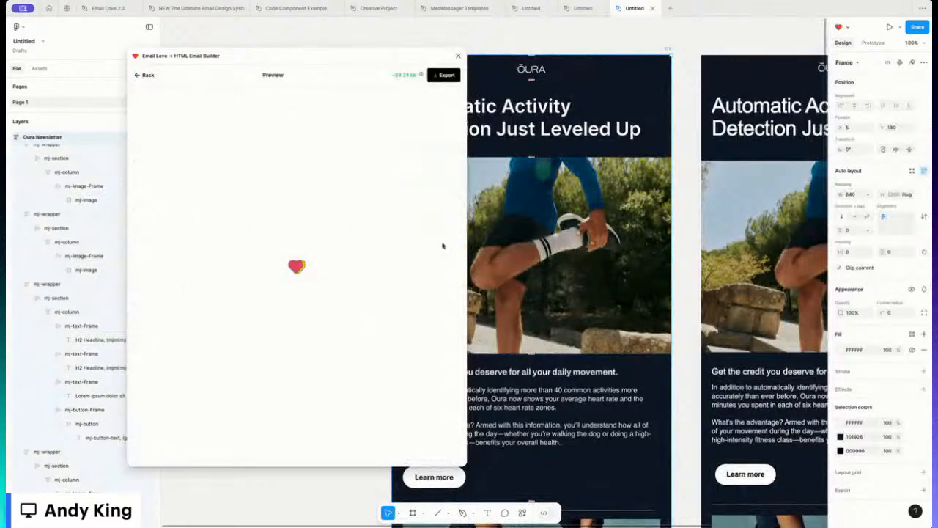
scroll(259, 253, "down", 5)
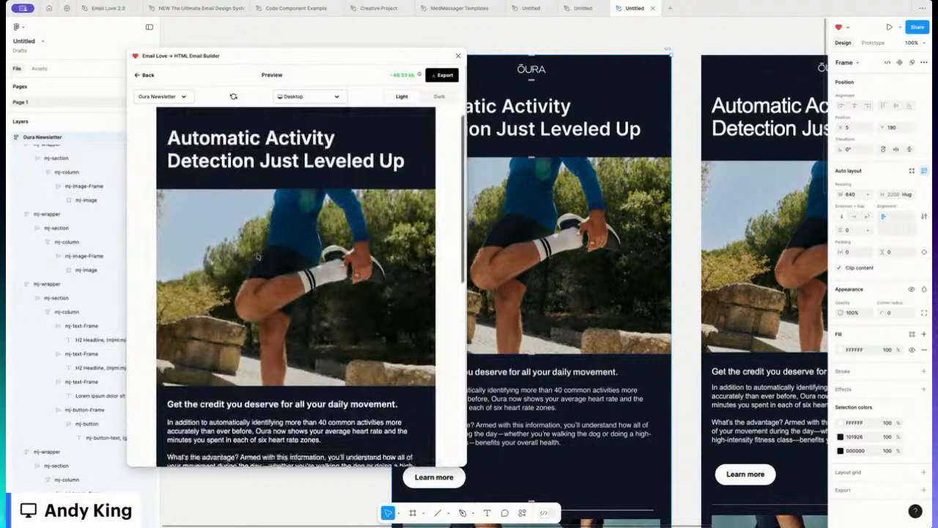
scroll(258, 255, "down", 5)
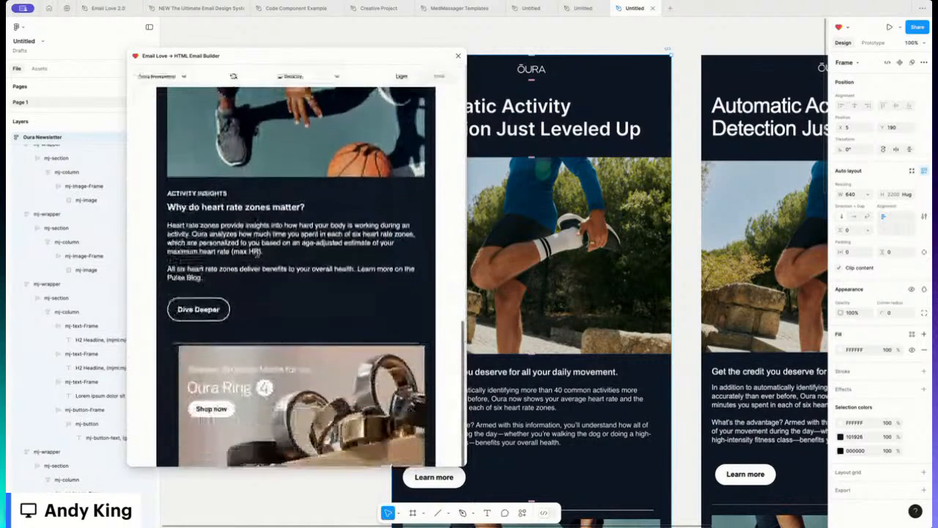
scroll(263, 261, "down", 2)
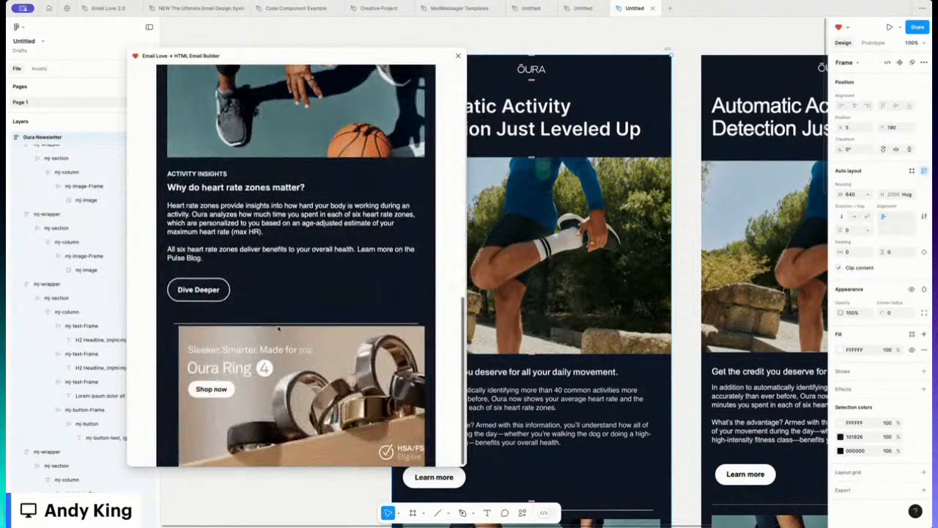
scroll(260, 364, "up", 12)
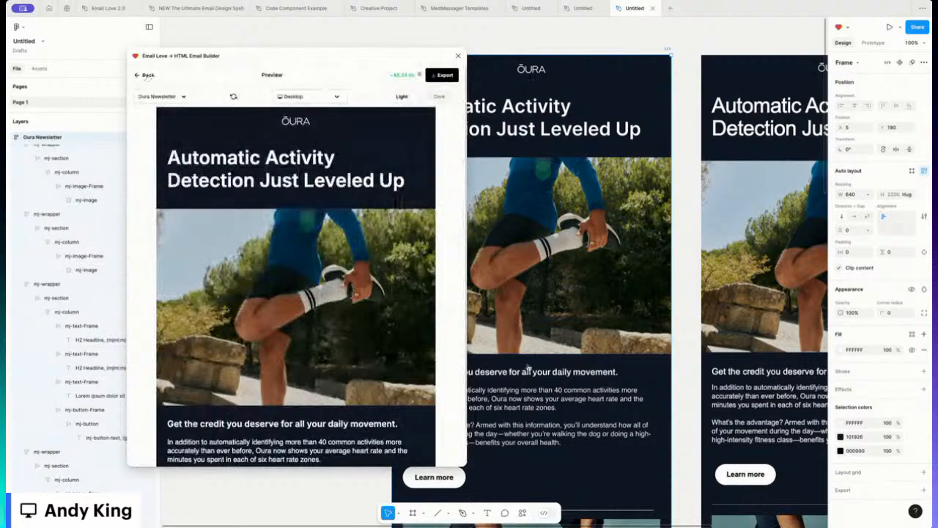
left_click(147, 76)
scroll(531, 293, "down", 10)
Step: Shorten the promo section, its 640-wide column and the image frame to 315 high
scroll(544, 379, "down", 1)
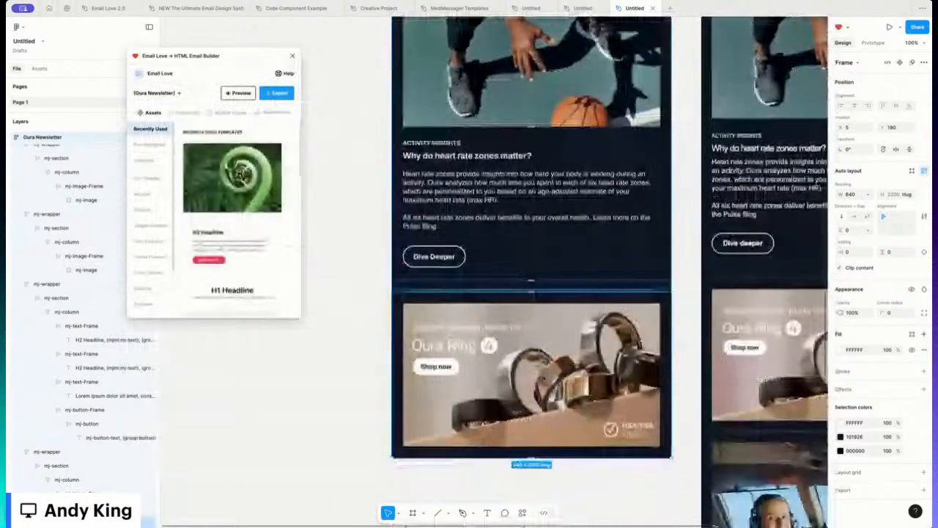
left_click(544, 379)
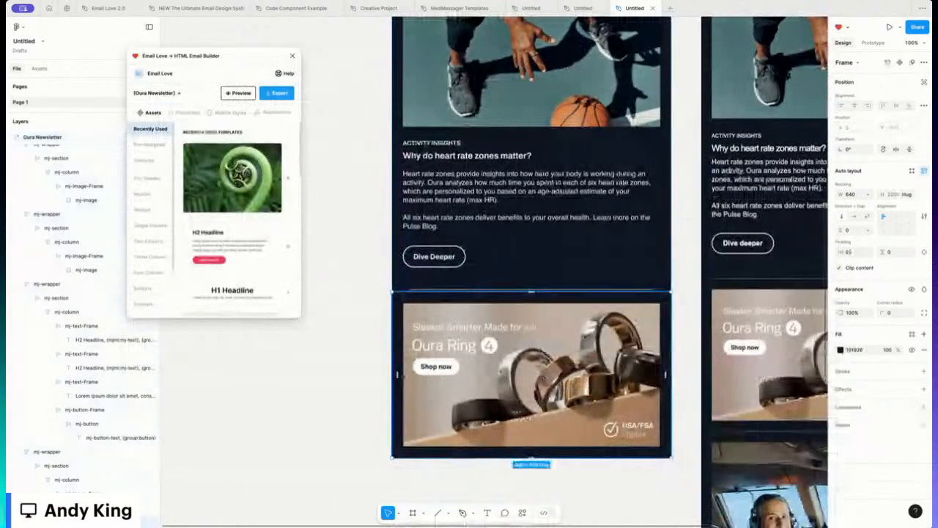
left_click(484, 375)
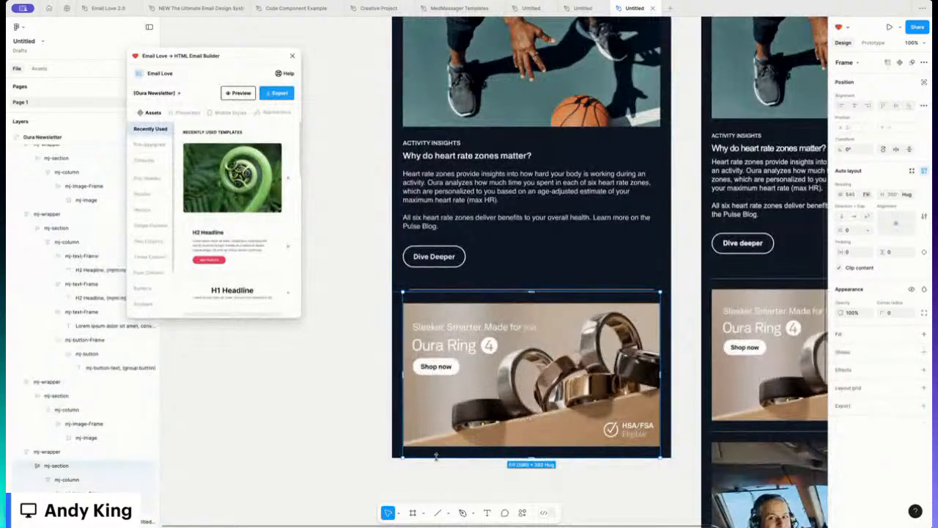
mouse_move(436, 456)
left_mouse_down()
mouse_move(436, 445)
mouse_move(435, 452)
left_mouse_up()
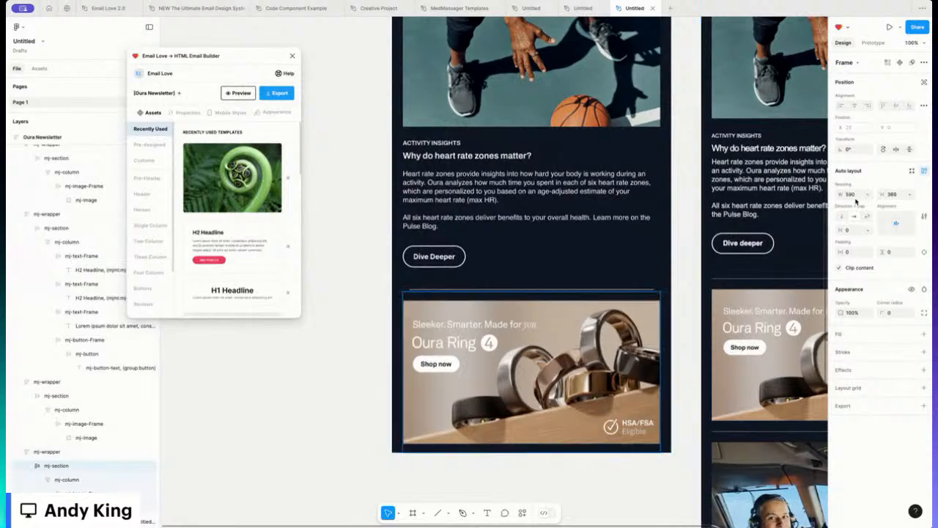
left_click(78, 481)
left_click(73, 482)
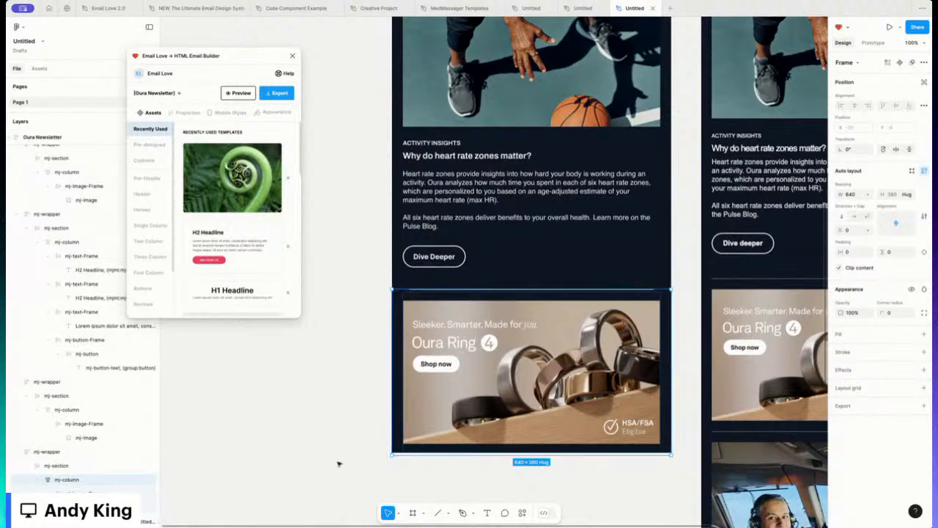
left_click_drag(437, 455, 437, 452)
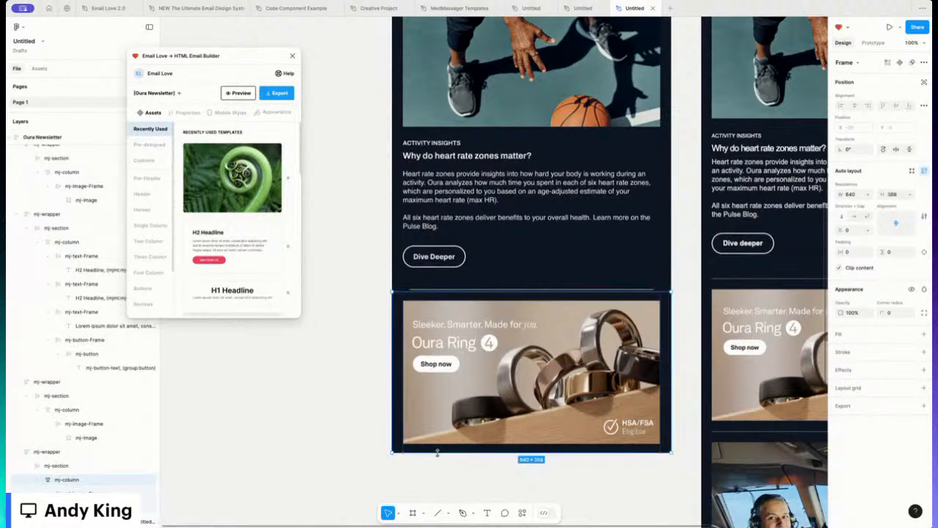
left_click(91, 494)
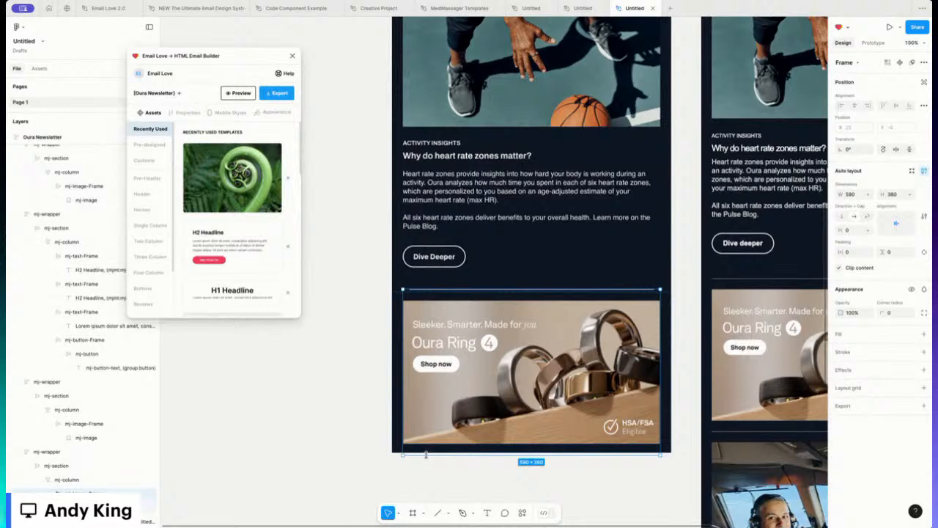
mouse_move(426, 454)
left_mouse_down()
mouse_move(428, 427)
mouse_move(427, 444)
left_mouse_up()
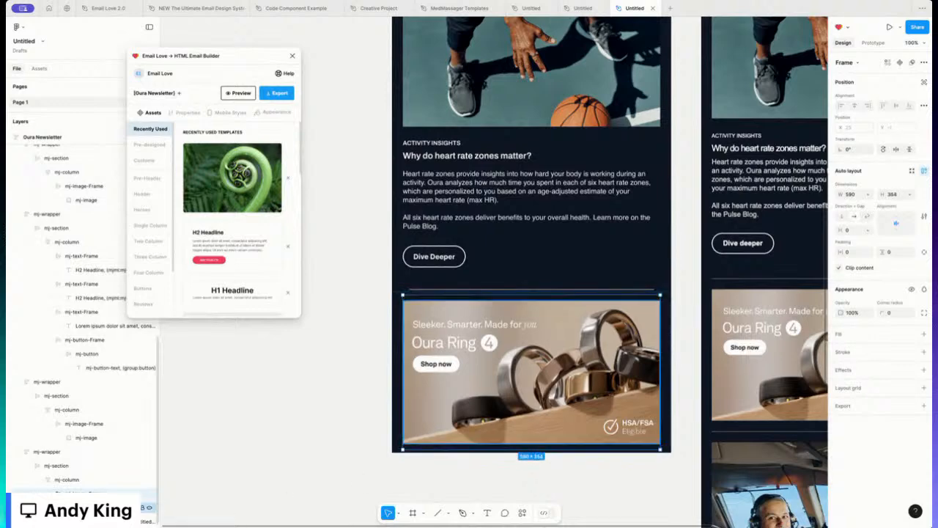
Step: Drag up the frame around the Oura Ring banner to remove the dark space beneath it
left_click(499, 442)
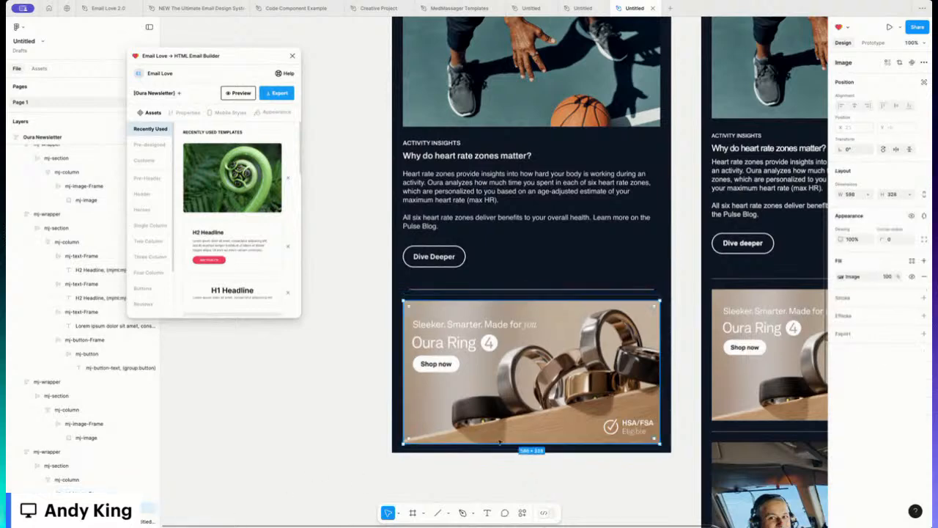
left_click(631, 450)
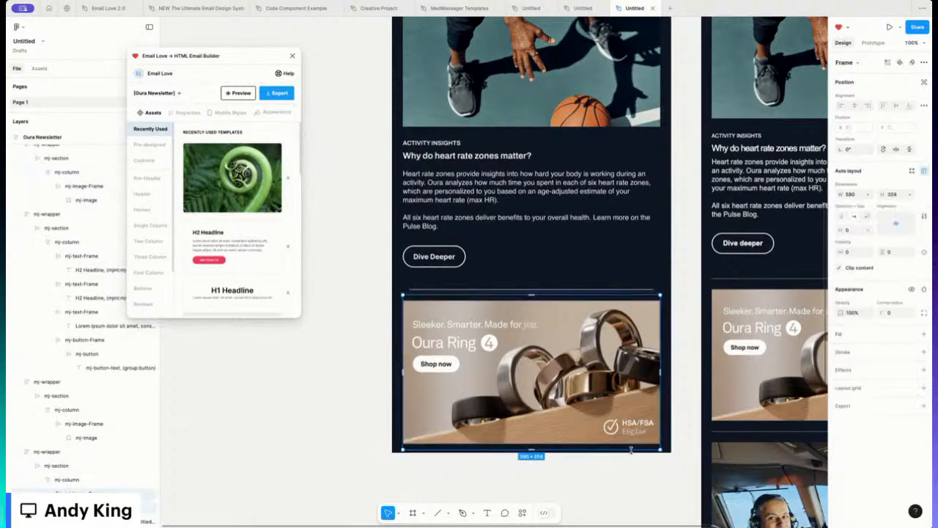
left_click_drag(631, 450, 631, 436)
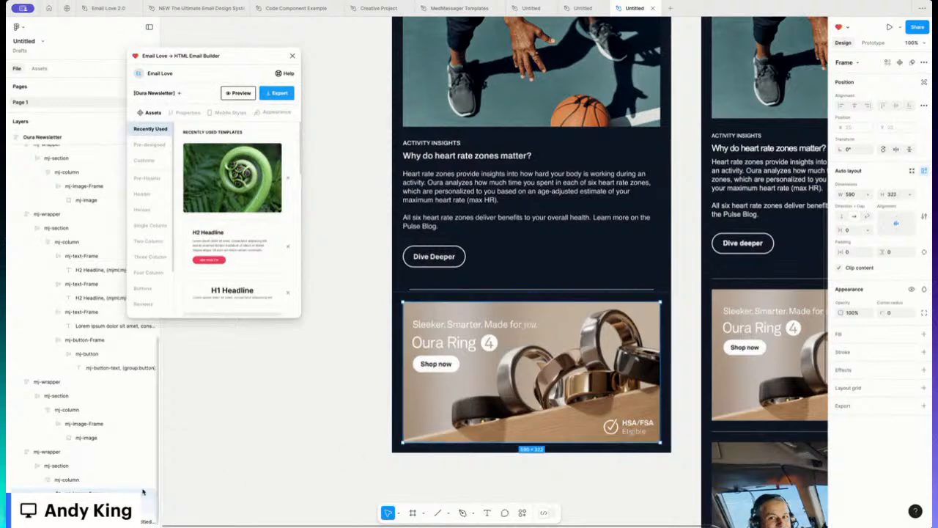
left_click(58, 480)
left_click(57, 465)
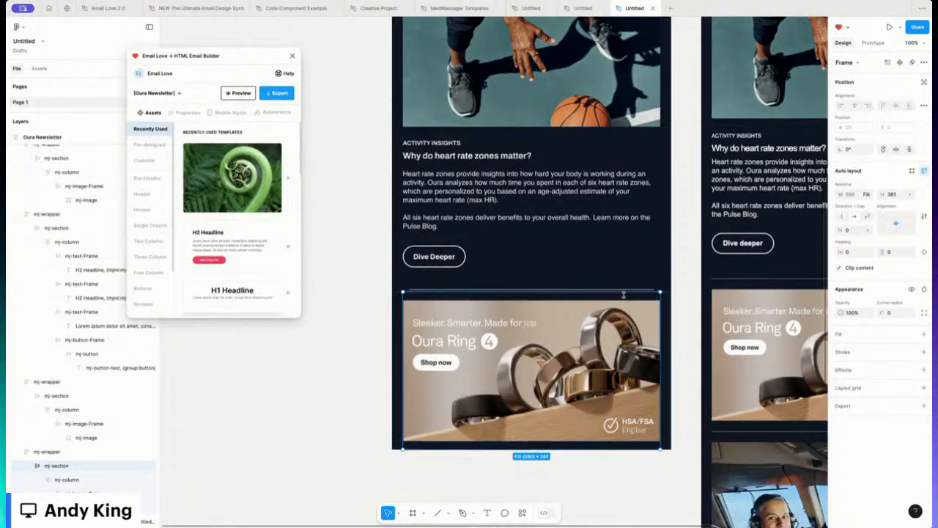
left_click(360, 338)
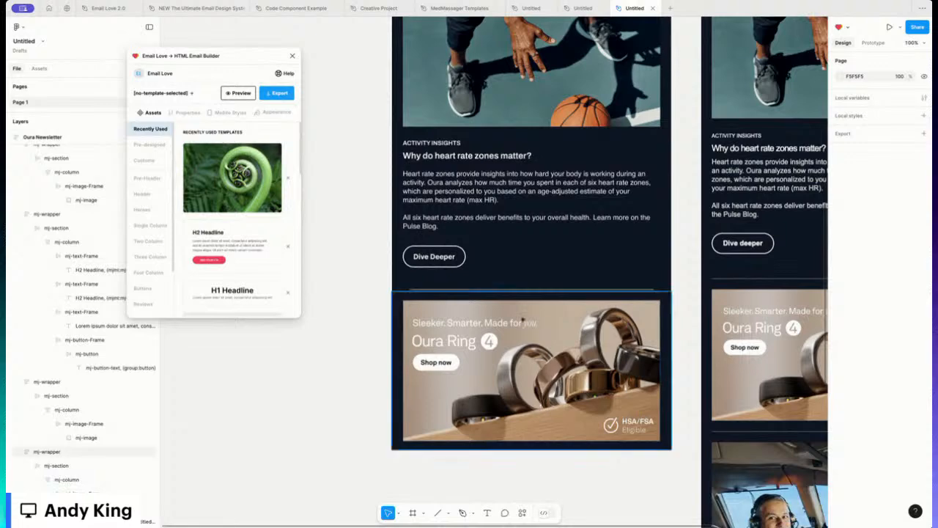
Step: Move the divider beneath the Oura Ring banner and set its bottom padding to 20 (41 px tall)
scroll(455, 330, "down", 5)
scroll(455, 330, "right", 5)
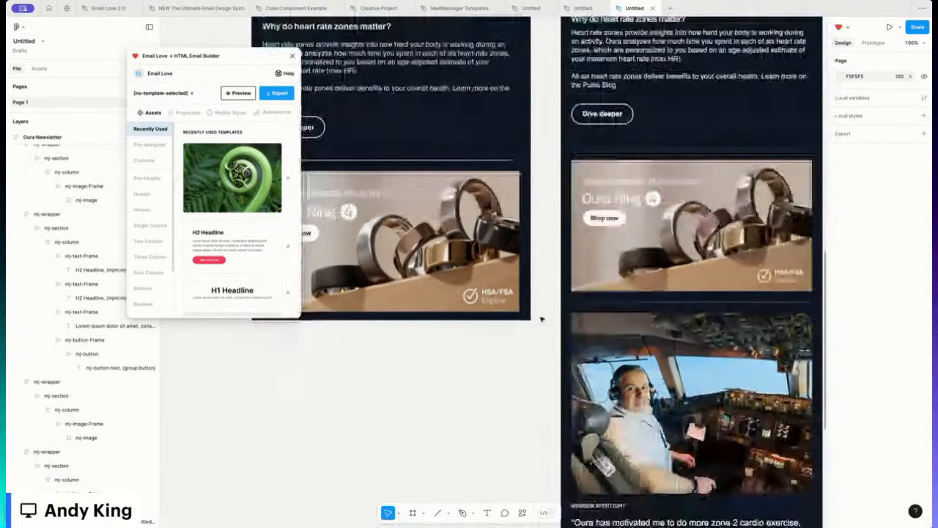
scroll(541, 319, "down", 2)
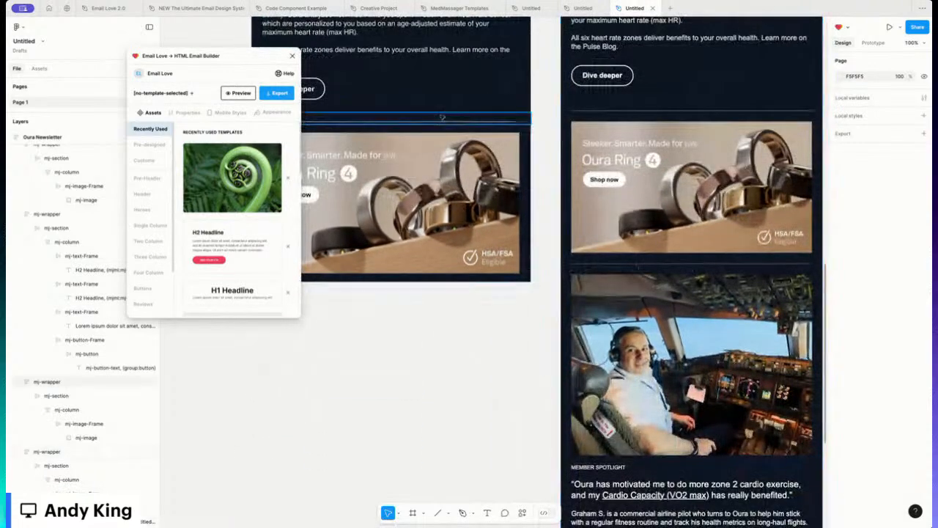
left_click(444, 118)
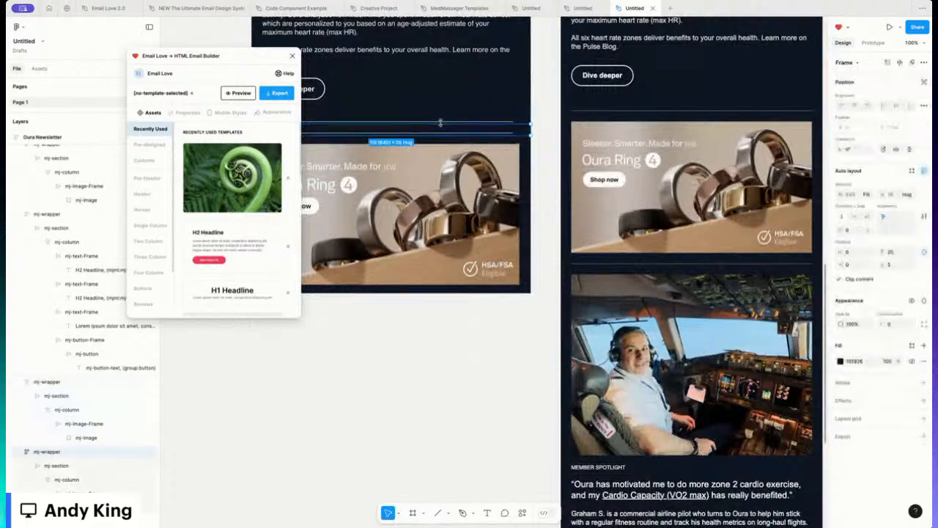
scroll(436, 125, "left", 3)
left_click_drag(423, 134, 404, 288)
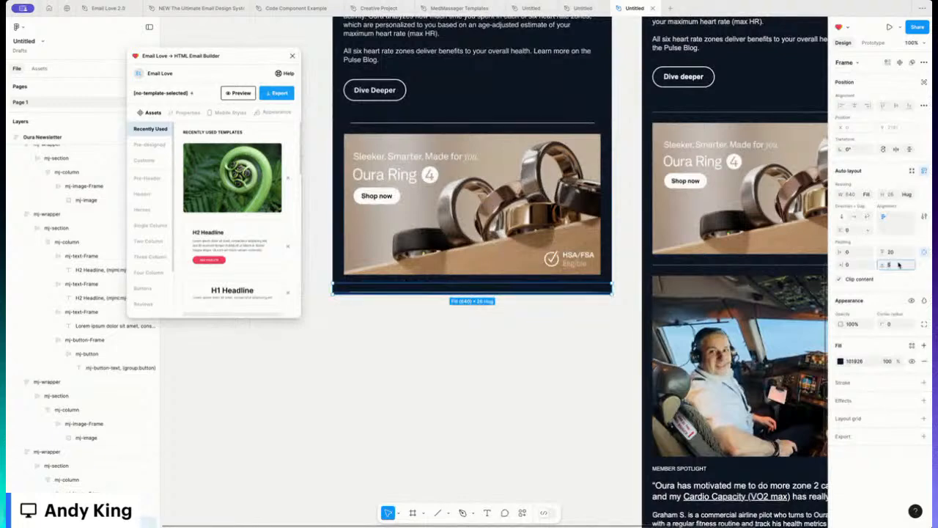
key("Return")
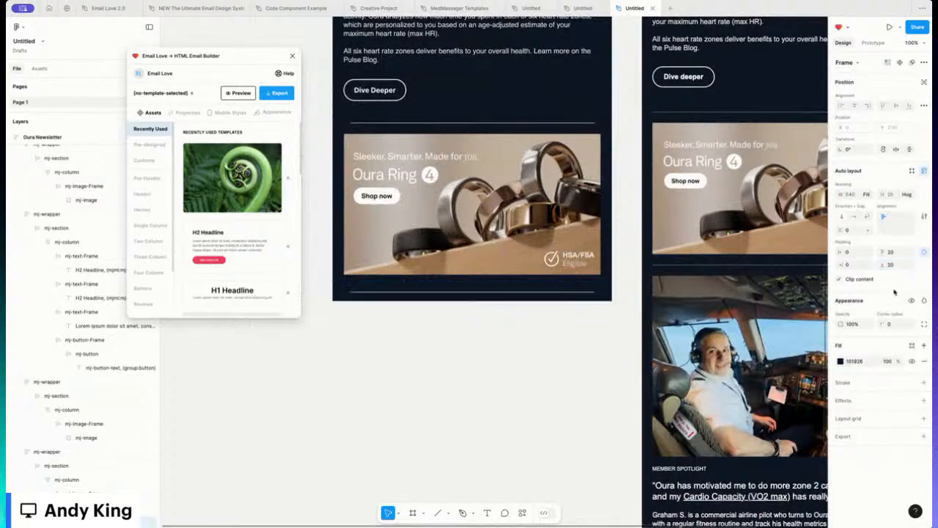
scroll(425, 340, "right", 2)
scroll(425, 340, "down", 1)
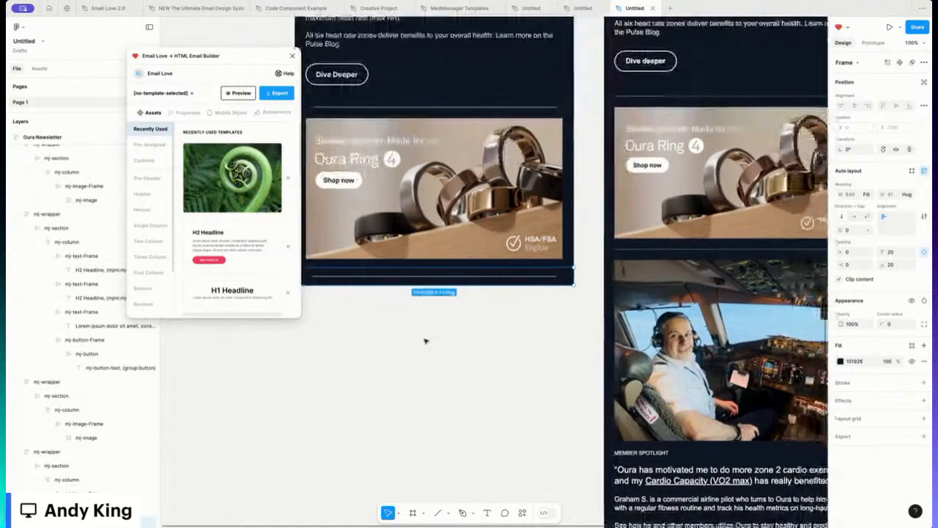
scroll(425, 340, "up", 5)
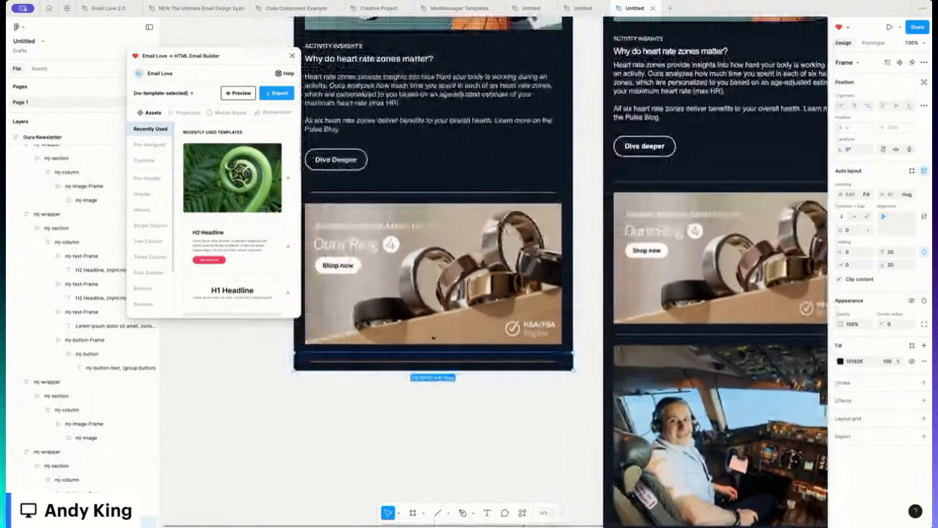
scroll(432, 337, "up", 10)
Step: Duplicate the basketball photo block below the Oura Ring banner and replace its image with the pilot photo
left_click(424, 131)
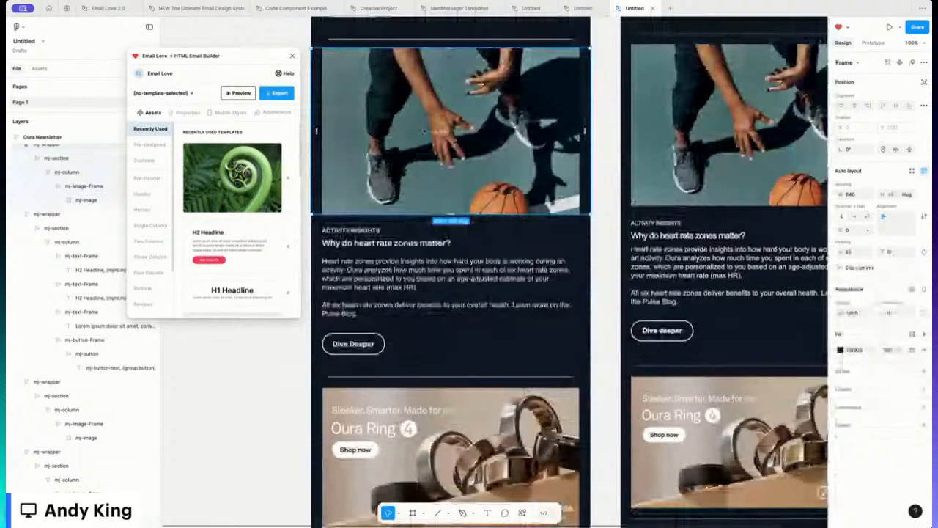
key("super+d")
scroll(423, 131, "down", 10)
left_click_drag(428, 158, 421, 410)
scroll(422, 405, "down", 1)
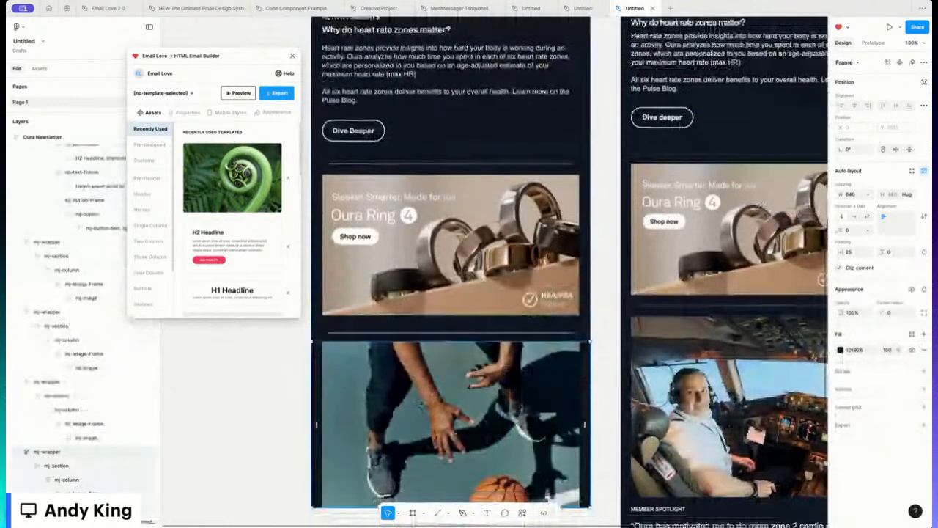
scroll(421, 405, "down", 8)
double_click(458, 263)
double_click(458, 264)
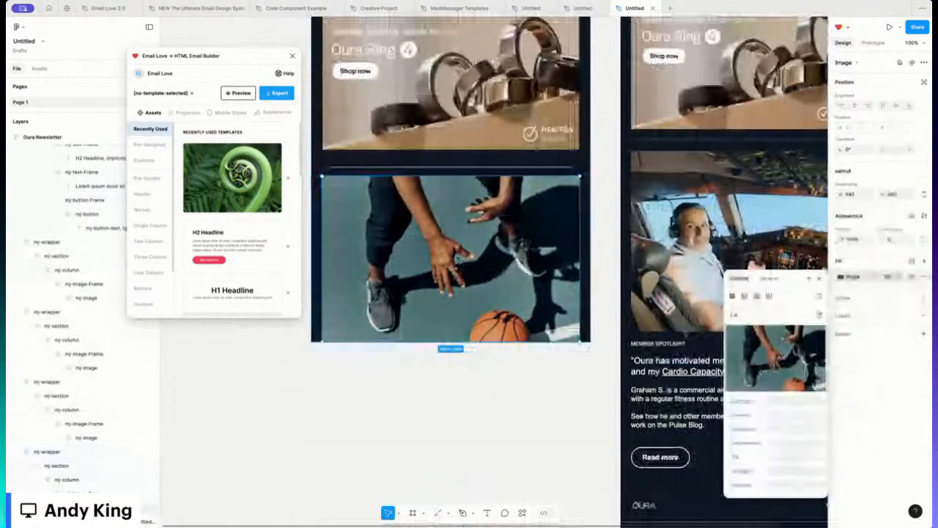
left_click(777, 357)
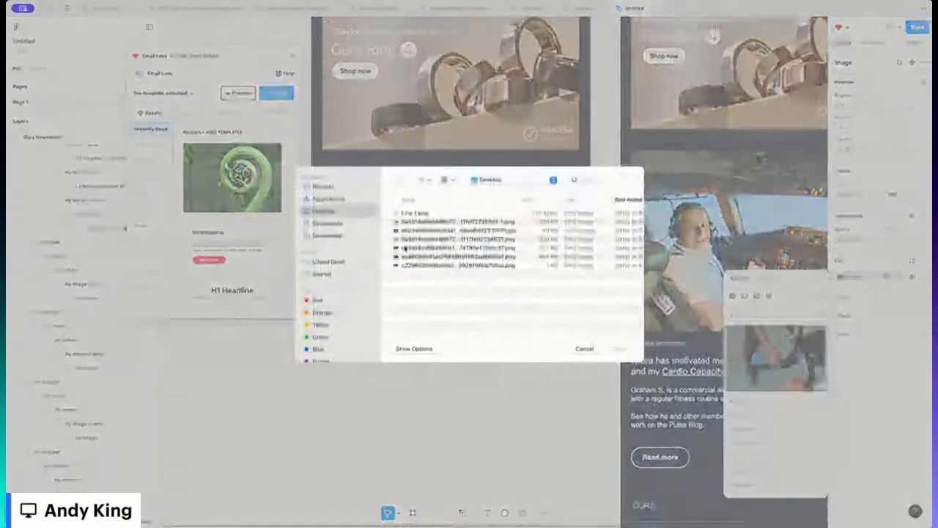
double_click(407, 238)
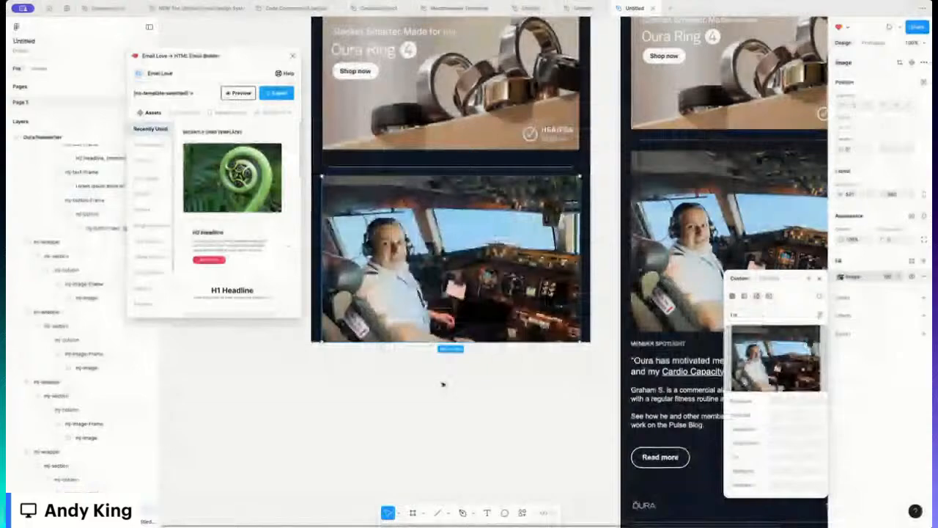
Step: Duplicate the heart-rate text section
scroll(442, 384, "up", 14)
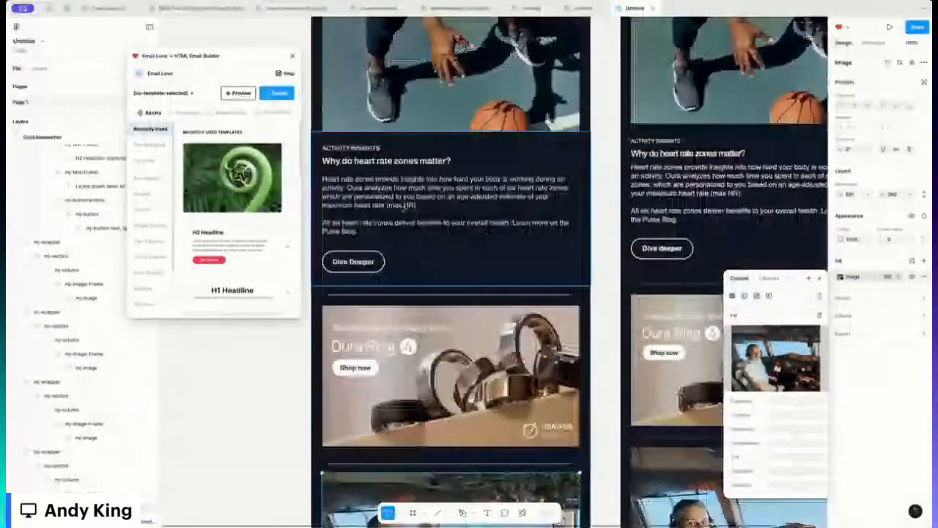
left_click(403, 208)
key("ctrl+d")
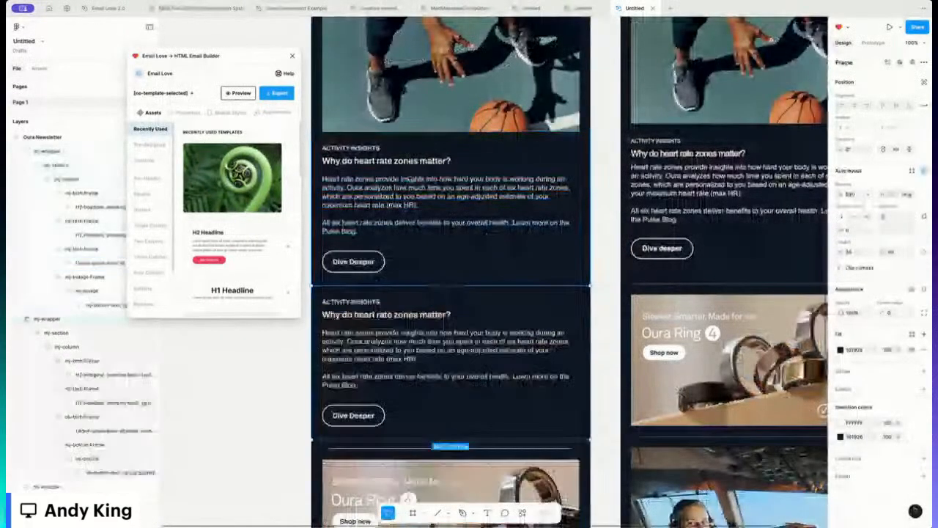
Step: Move the copied section below the pilot photo and relabel it MEMBER SPOTLIGHT
scroll(451, 271, "down", 15)
key("Down")
key("Down")
key("Down")
key("Down")
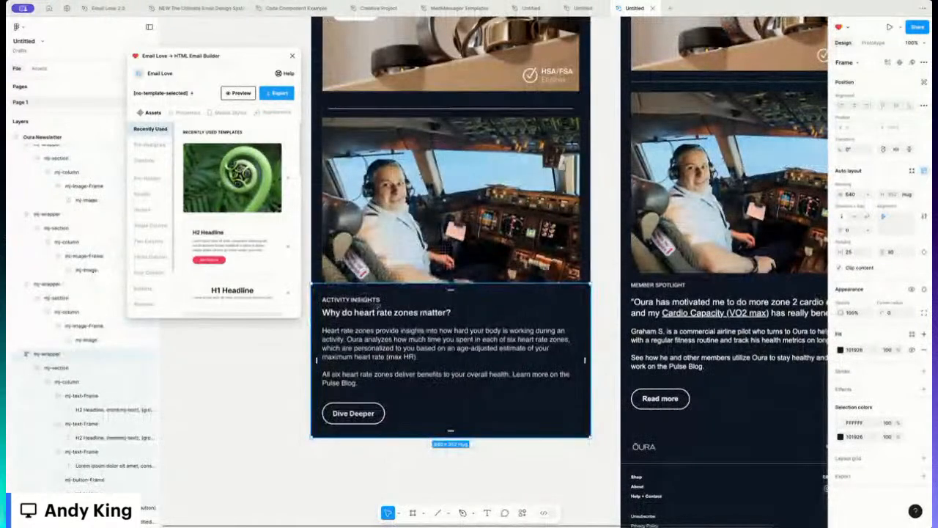
double_click(374, 301)
double_click(374, 301)
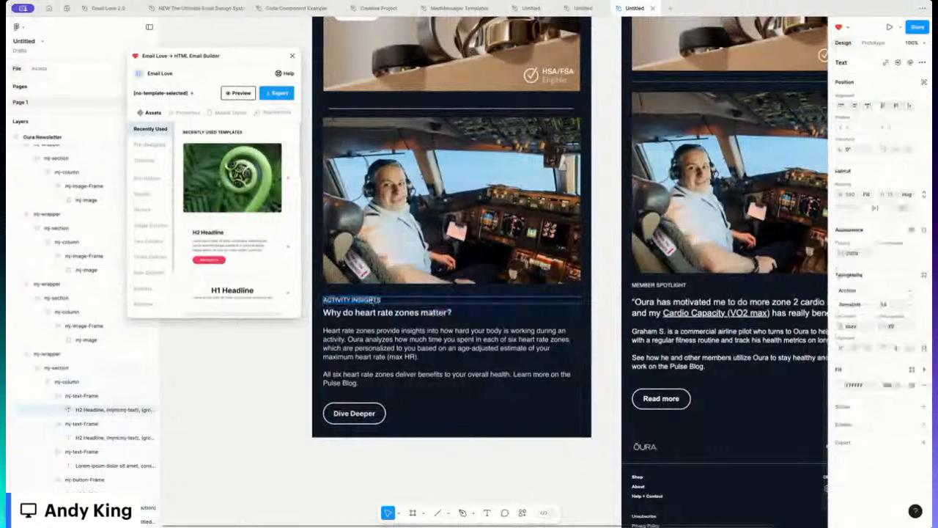
type("MEMBER SPOTLIGHT")
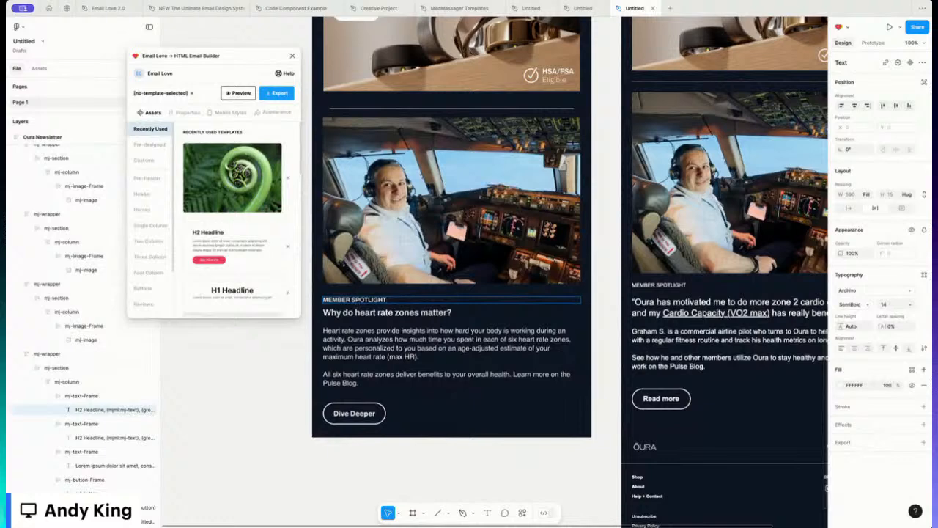
Step: Paste the member quote as heading and the member's story as body, and relabel the button 'Read more'
left_click(434, 313)
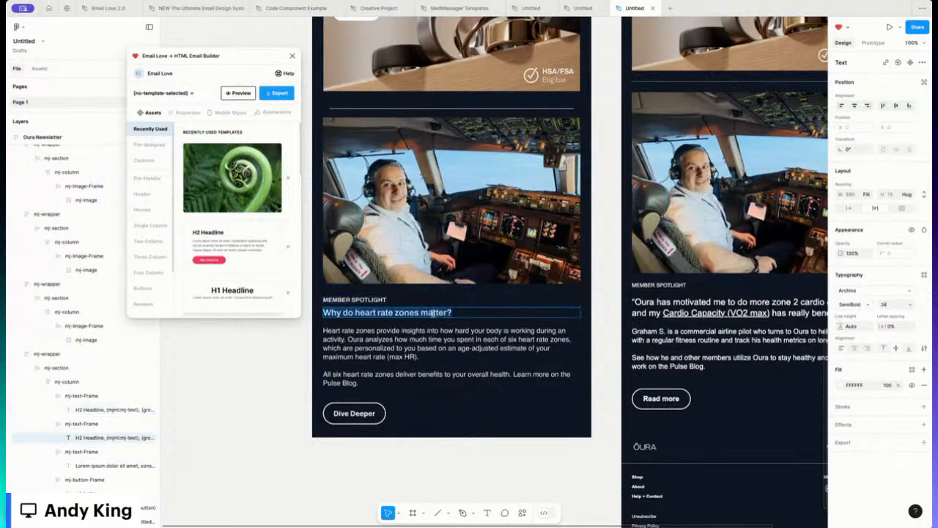
double_click(433, 313)
type("\"Oura has motivated me to do more zone 2 cardio exercise, and my Cardio Capacity (VO2 max) has really benefited.\"")
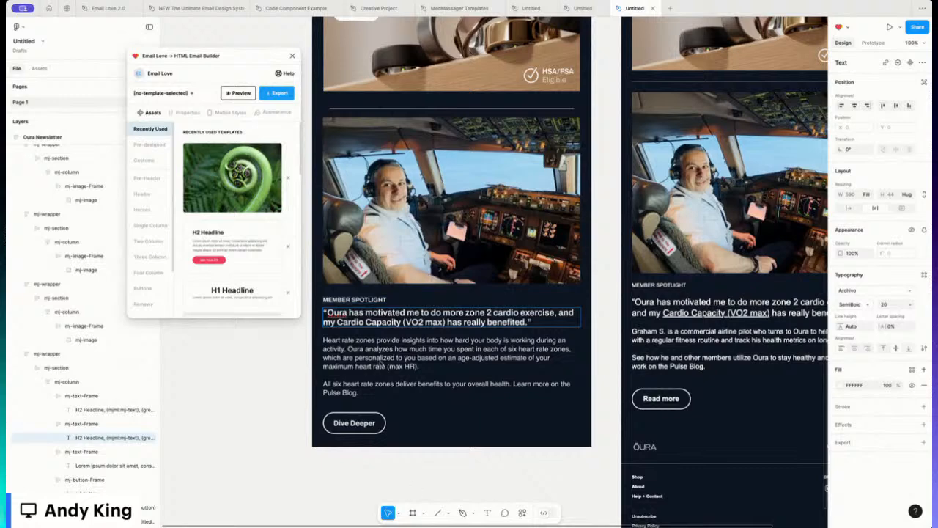
double_click(375, 353)
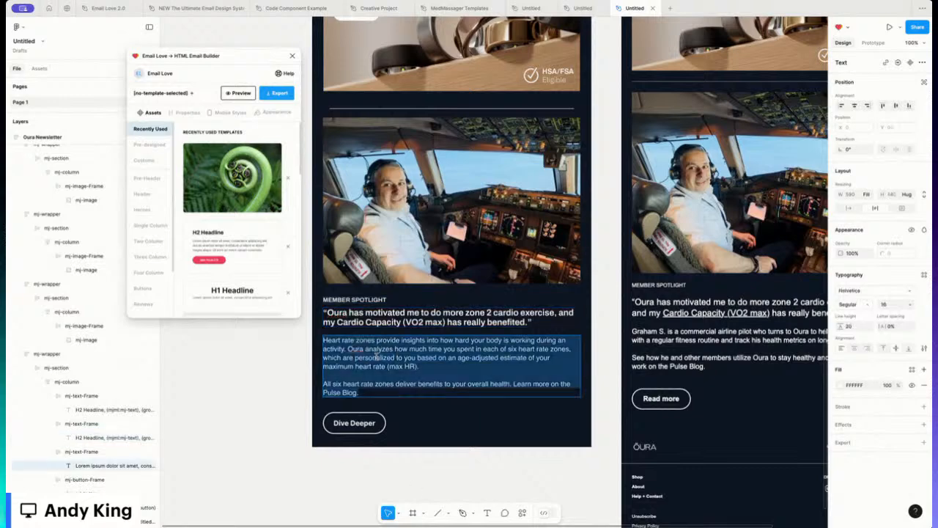
type("Graham S. is a commercial airline pilot who turns to Oura to help him stick with a regular fitness routine and track his health metrics on long-haul flights.  See how he and other members utilize Oura to stay healthy and productive at work on the Pulse Blog.")
left_click(355, 405)
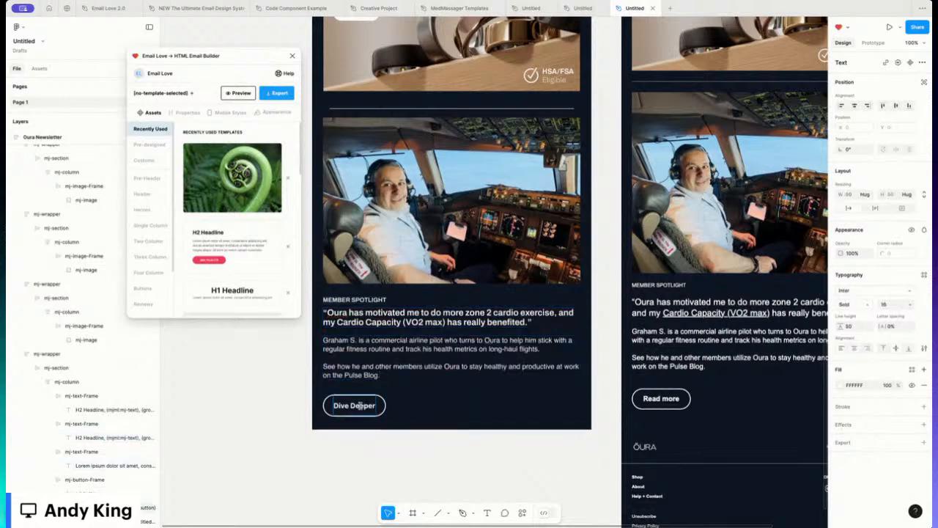
double_click(355, 405)
type("Read")
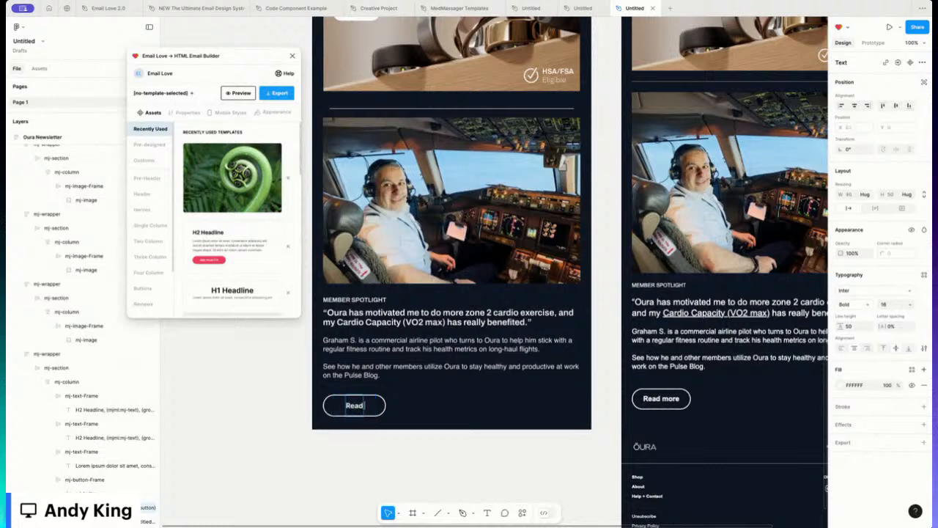
type(" more")
Step: Finish the 'Read more' label, then give the divider under the Oura Ring banner a top padding of 5
left_click(287, 393)
left_click(284, 390)
scroll(443, 381, "up", 2)
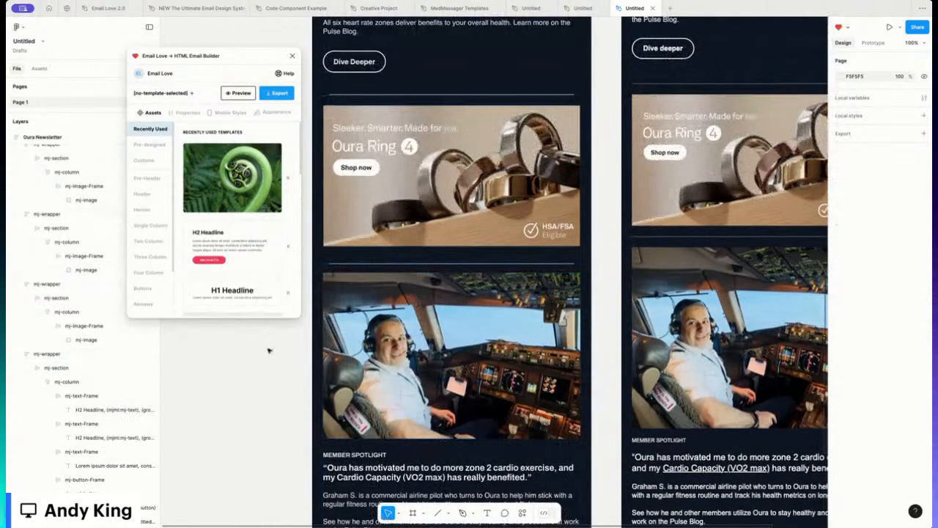
left_click(348, 259)
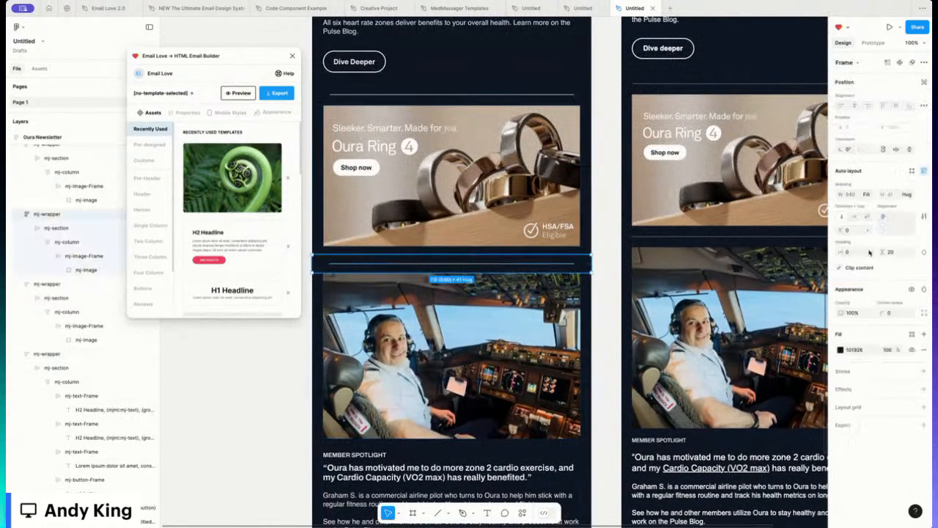
left_click(923, 252)
type("5")
key("Return")
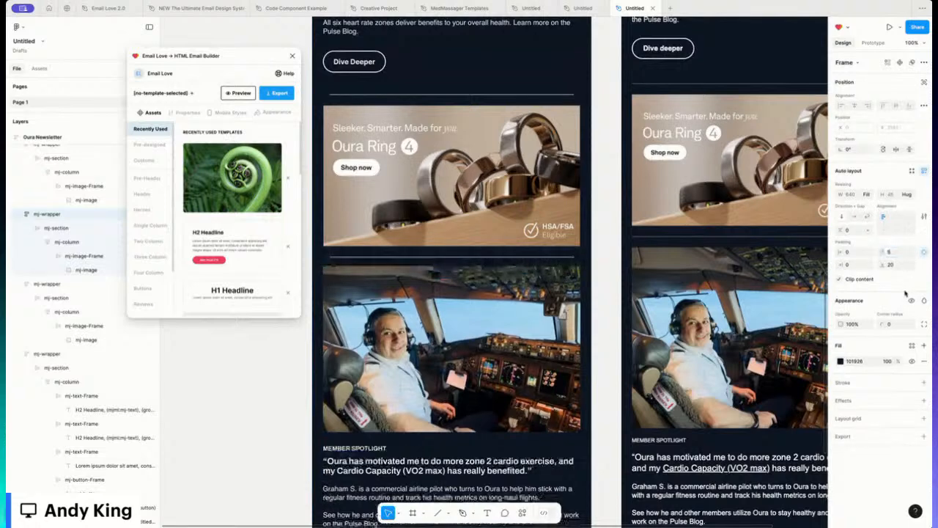
left_click(266, 367)
scroll(435, 312, "up", 3)
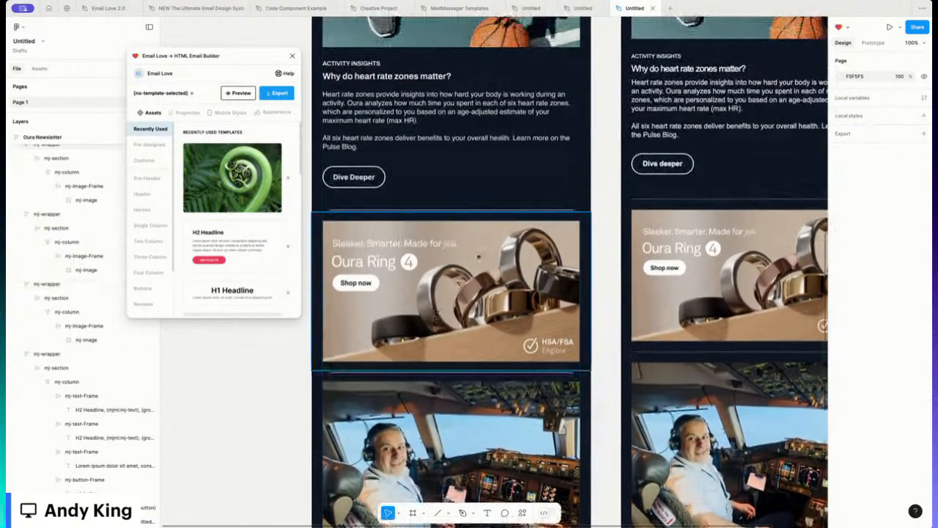
scroll(435, 311, "up", 9)
scroll(435, 311, "up", 9)
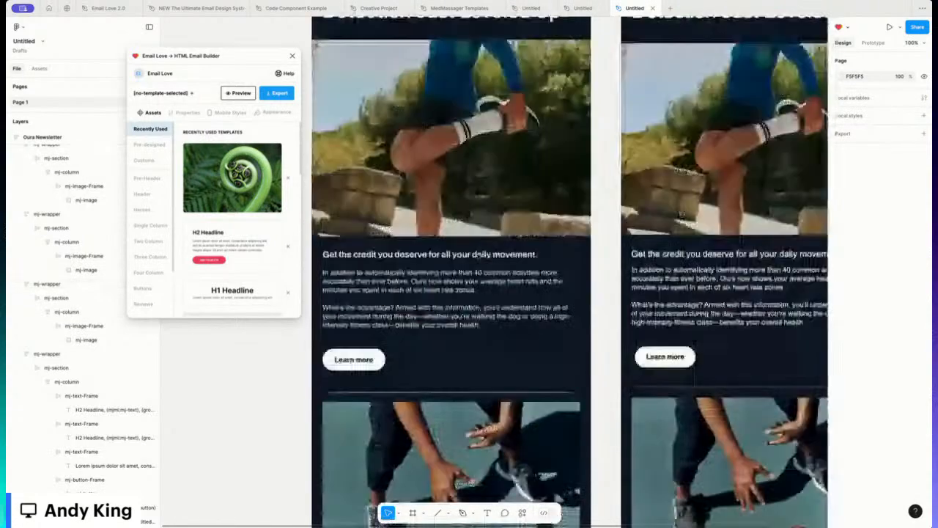
left_click(329, 82)
left_click(229, 95)
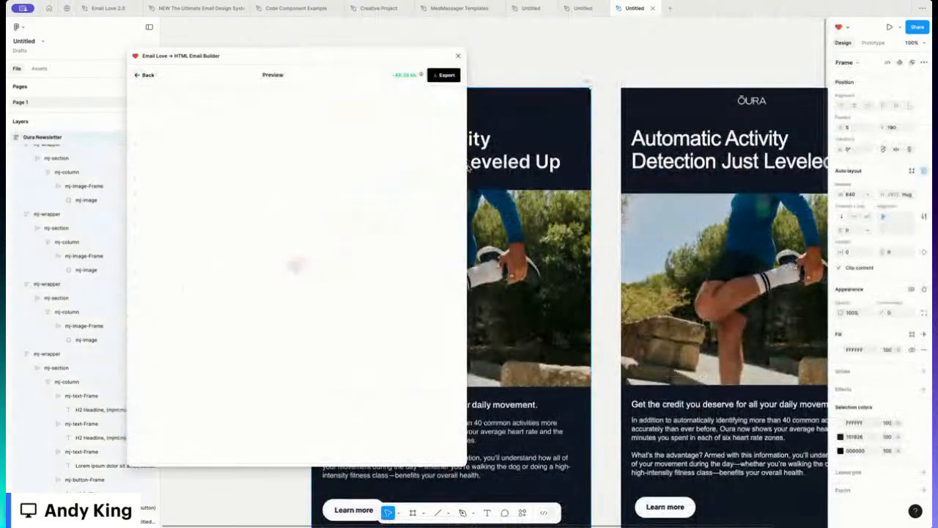
scroll(307, 270, "down", 10)
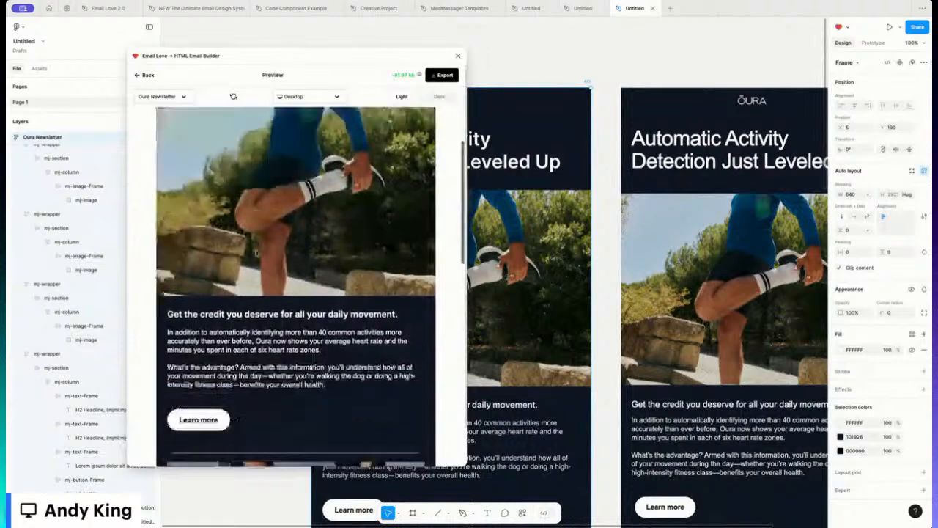
scroll(307, 270, "down", 8)
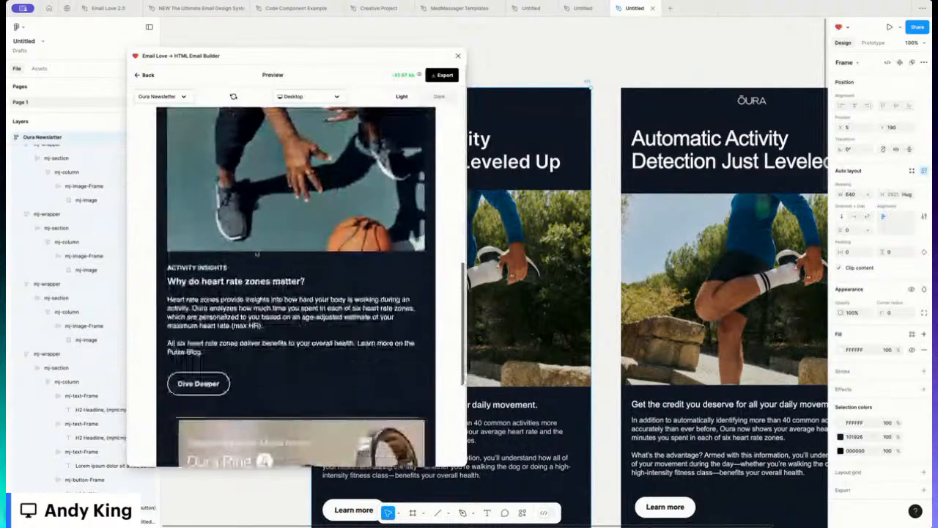
scroll(295, 285, "down", 2)
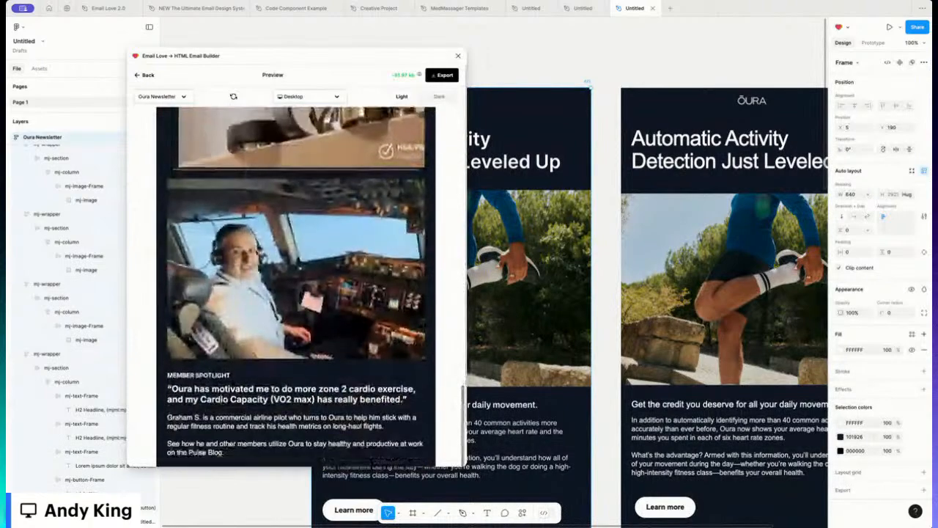
scroll(296, 264, "up", 15)
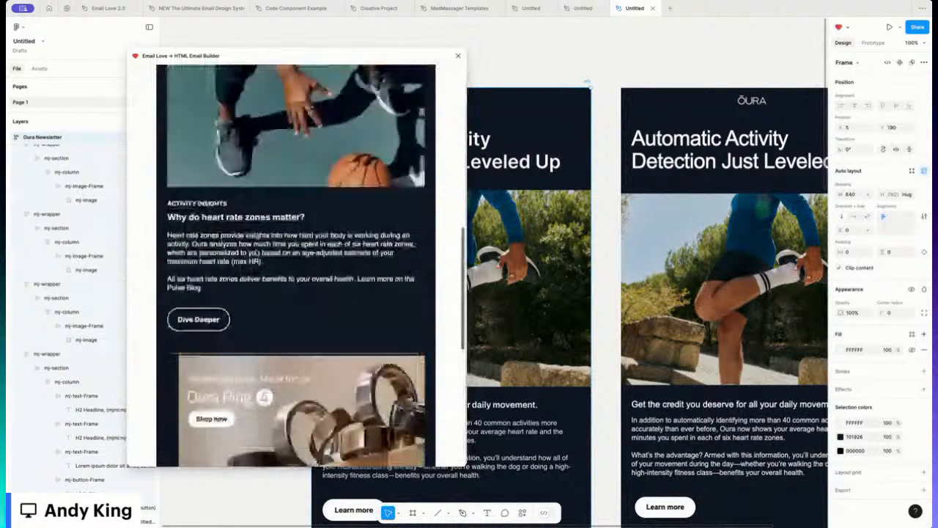
scroll(257, 252, "up", 3)
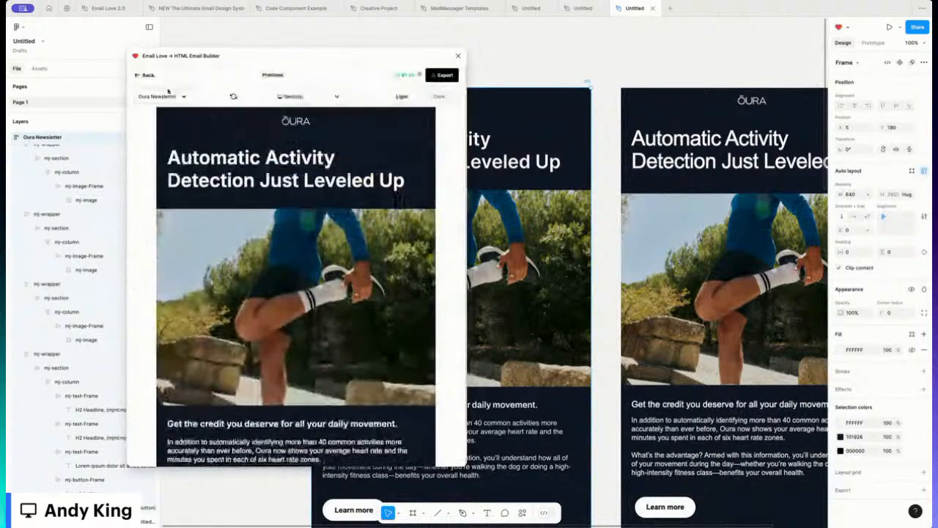
left_click(148, 76)
Step: Duplicate the basketball image section and move the copy below the heart-rate section
scroll(483, 293, "down", 10)
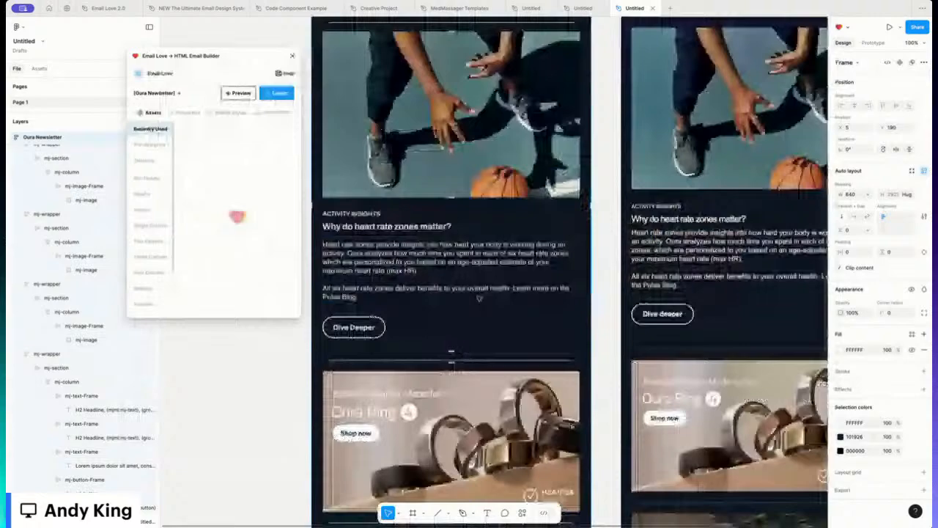
scroll(424, 196, "up", 2)
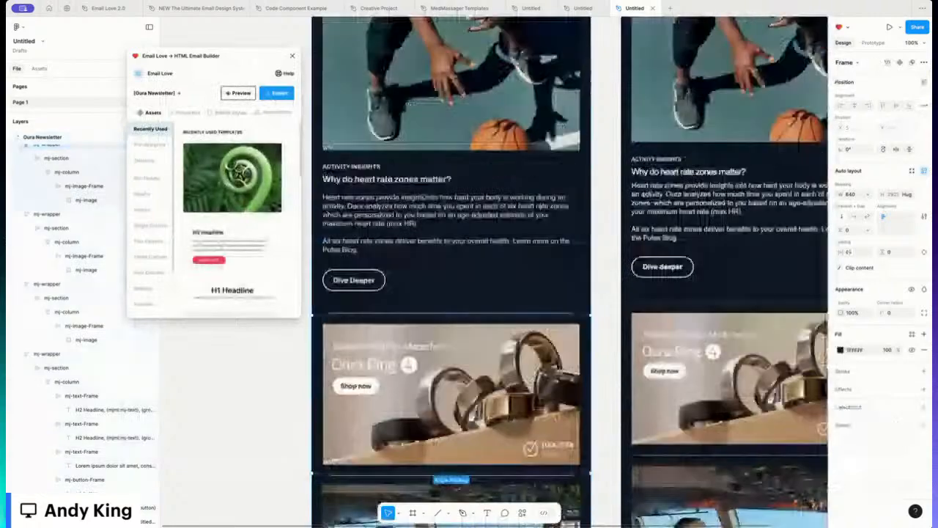
scroll(439, 110, "up", 1)
left_click(439, 110)
key("super+d")
scroll(440, 147, "down", 4)
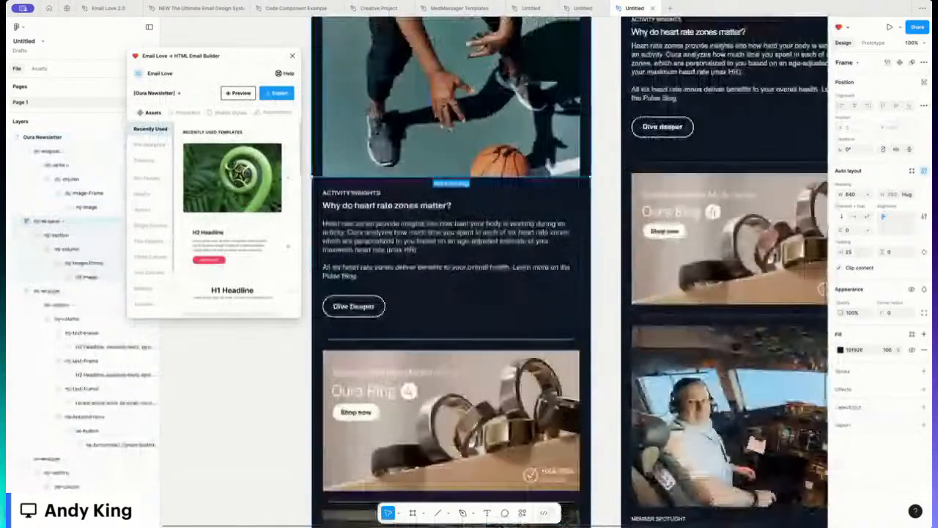
left_click_drag(439, 98, 439, 296)
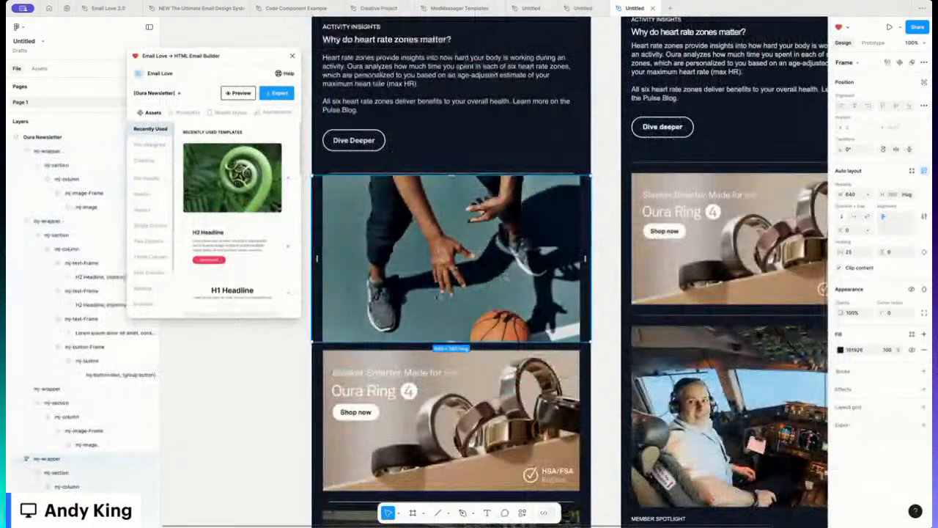
scroll(439, 297, "down", 2)
Step: Replace the copied image with the Oura Ring photo and delete the old Oura Ring banner
double_click(443, 220)
double_click(443, 220)
double_click(442, 220)
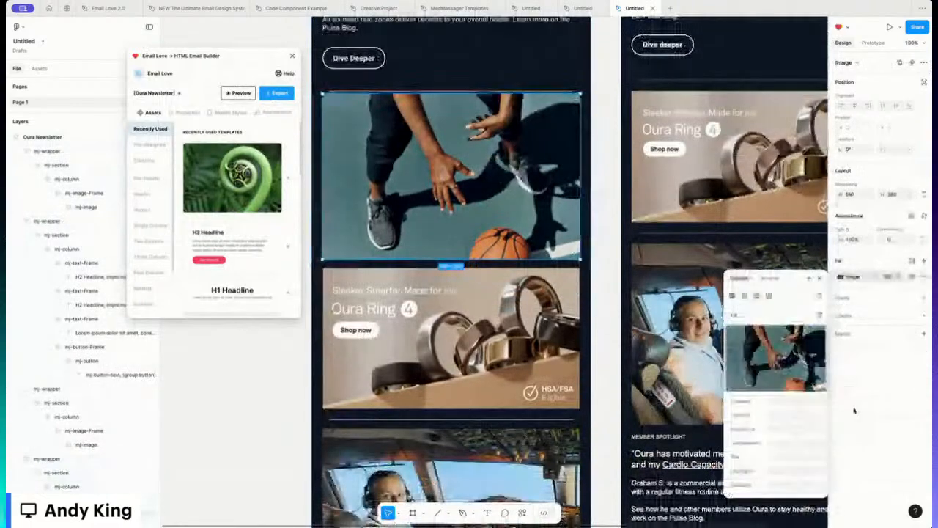
left_click(775, 351)
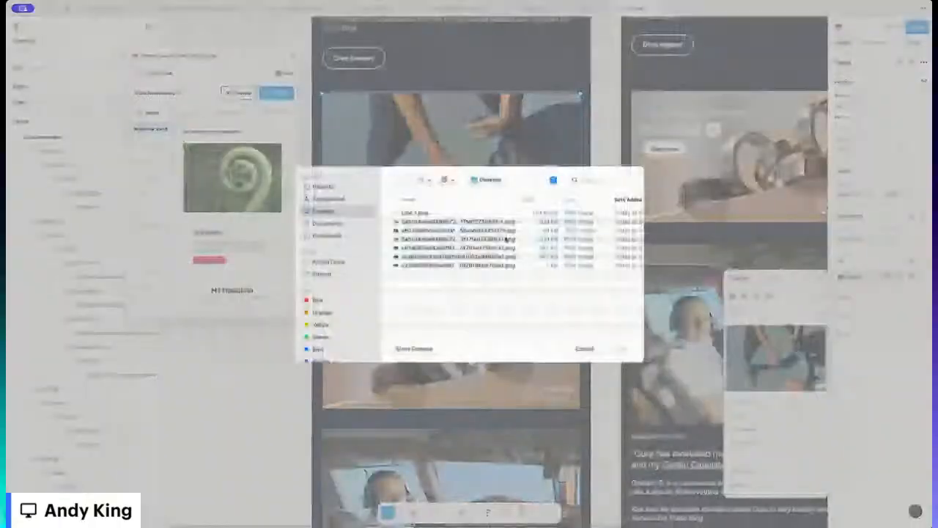
double_click(506, 239)
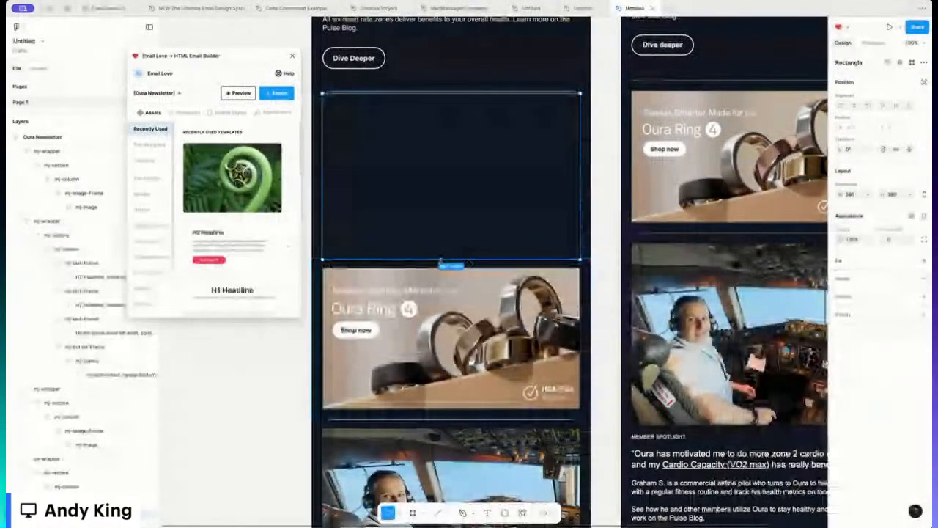
left_click(433, 276)
key("Delete")
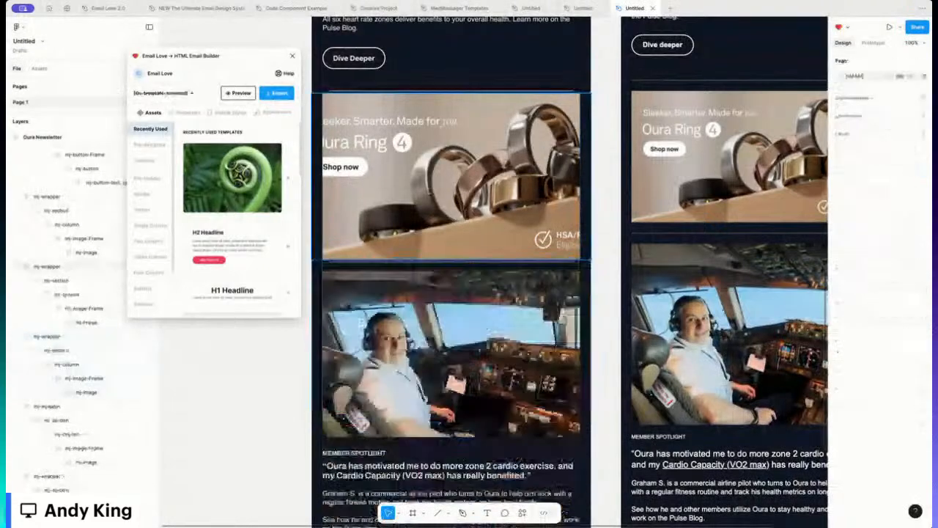
Step: Set the ring image's fill scaling to Fit inside its 591 × 380 frame
left_click(435, 245)
double_click(431, 190)
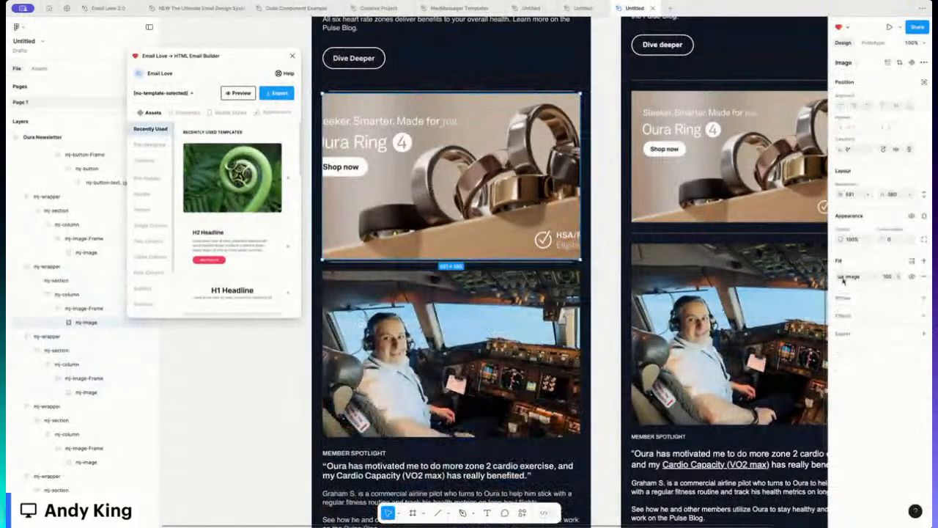
left_click(843, 276)
left_click(753, 315)
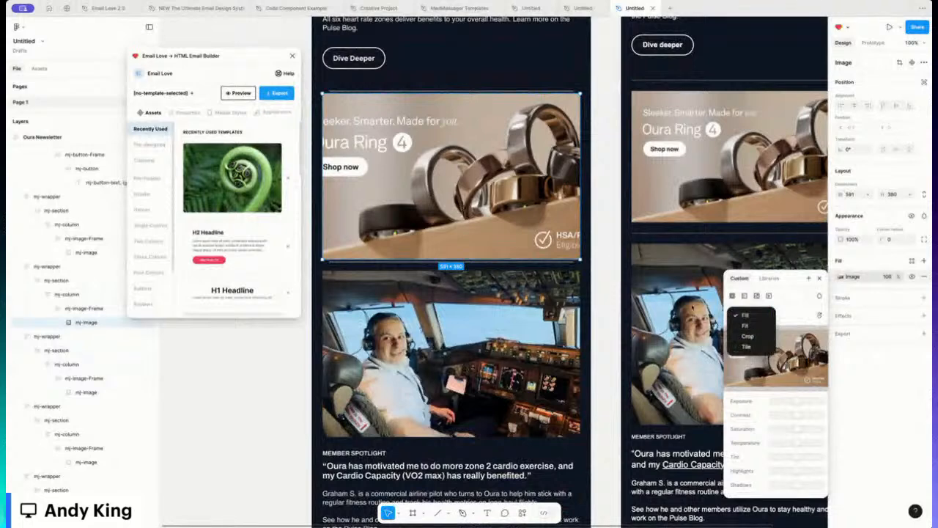
left_click(745, 325)
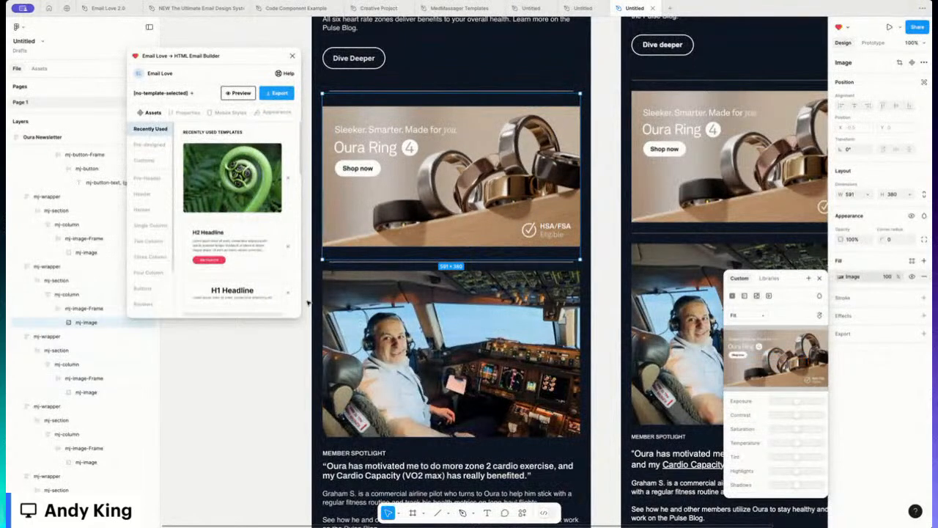
left_click(264, 330)
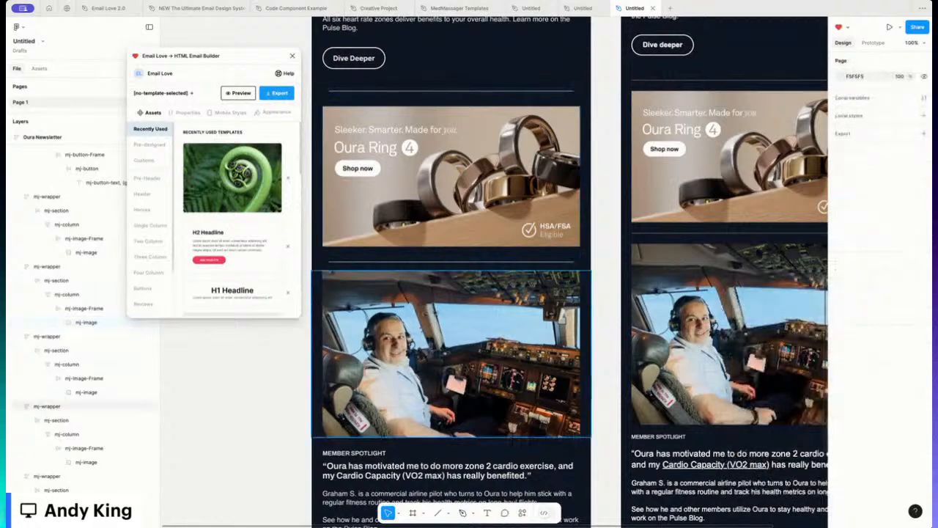
scroll(449, 289, "up", 15)
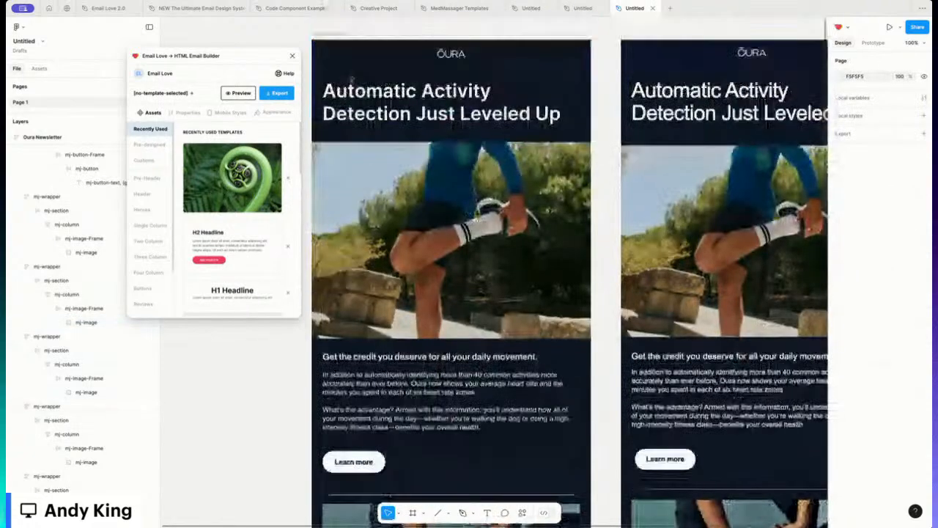
scroll(352, 80, "up", 1)
left_click(341, 72)
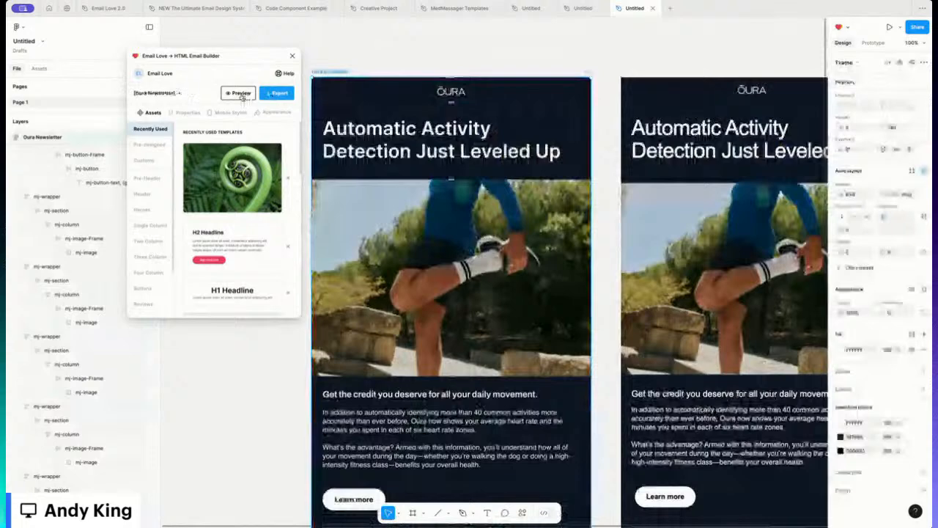
left_click(242, 94)
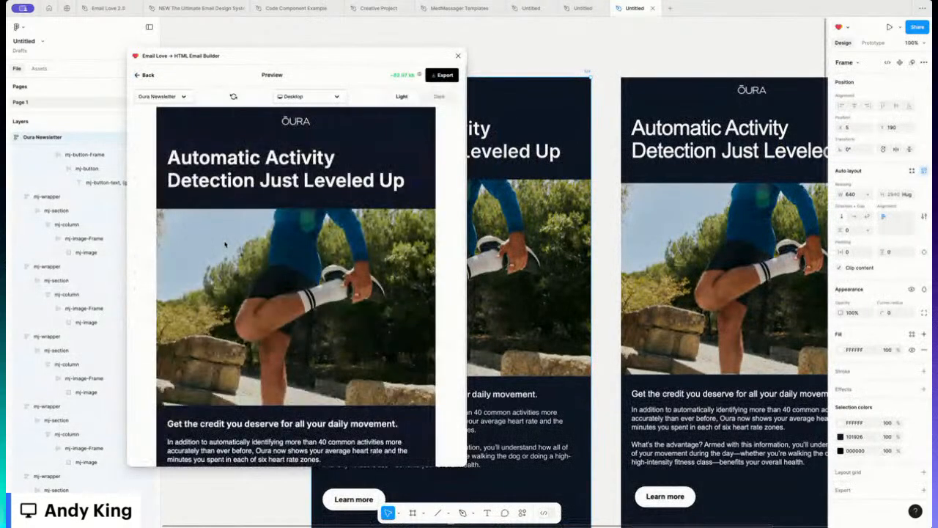
scroll(225, 247, "down", 5)
scroll(225, 247, "down", 10)
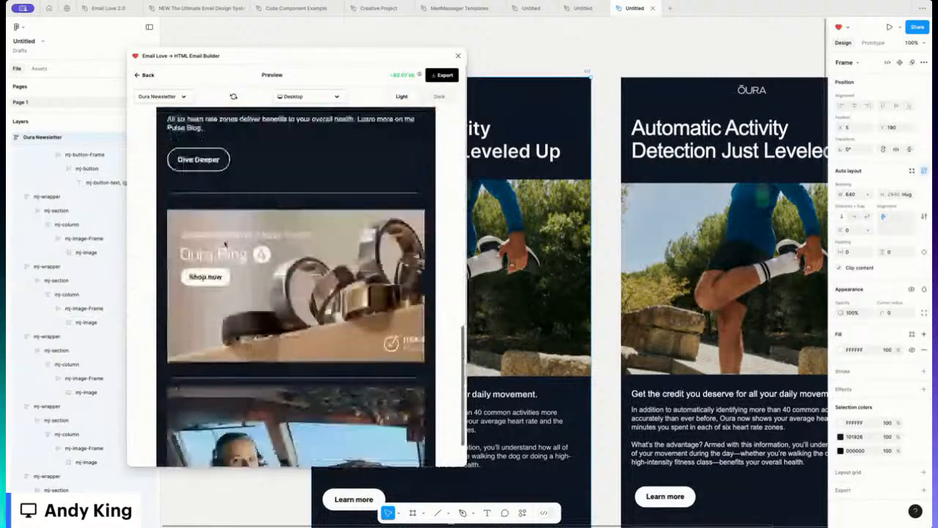
scroll(225, 244, "down", 1)
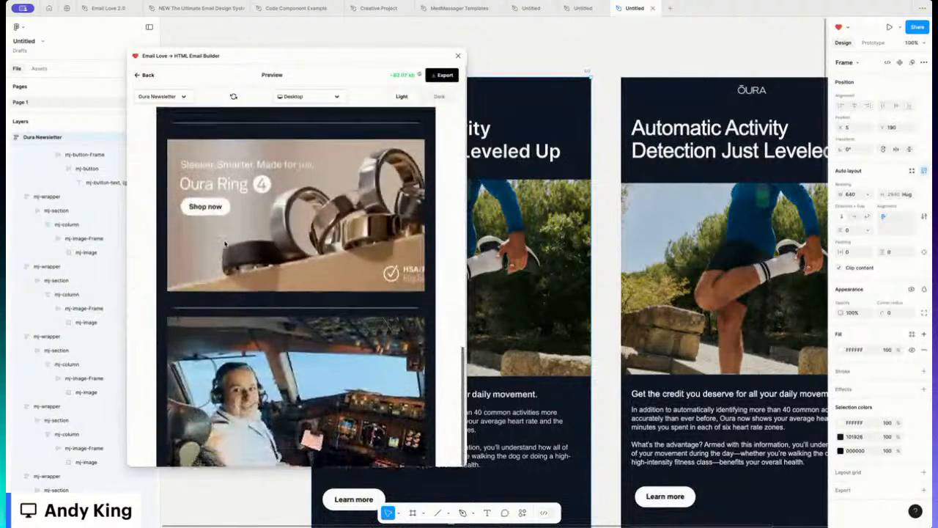
scroll(225, 244, "down", 5)
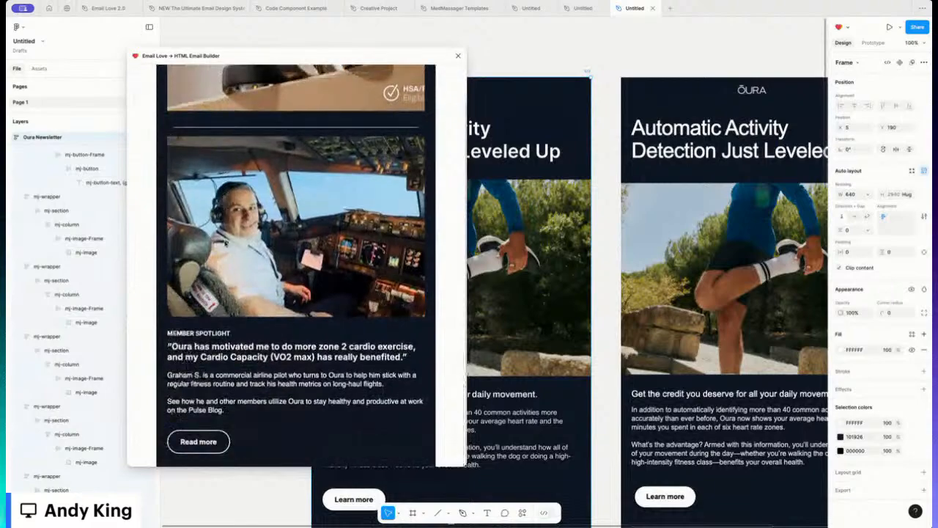
scroll(225, 244, "up", 15)
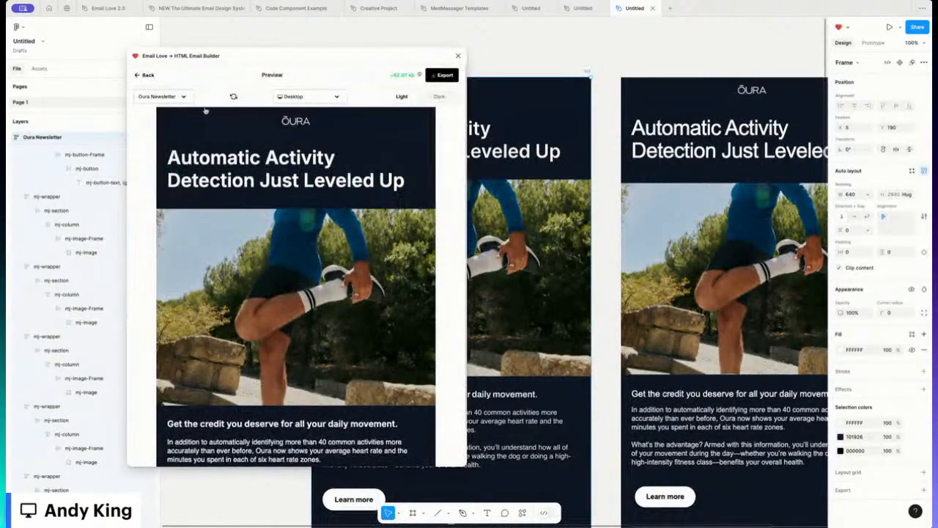
left_click(146, 75)
scroll(499, 327, "down", 9)
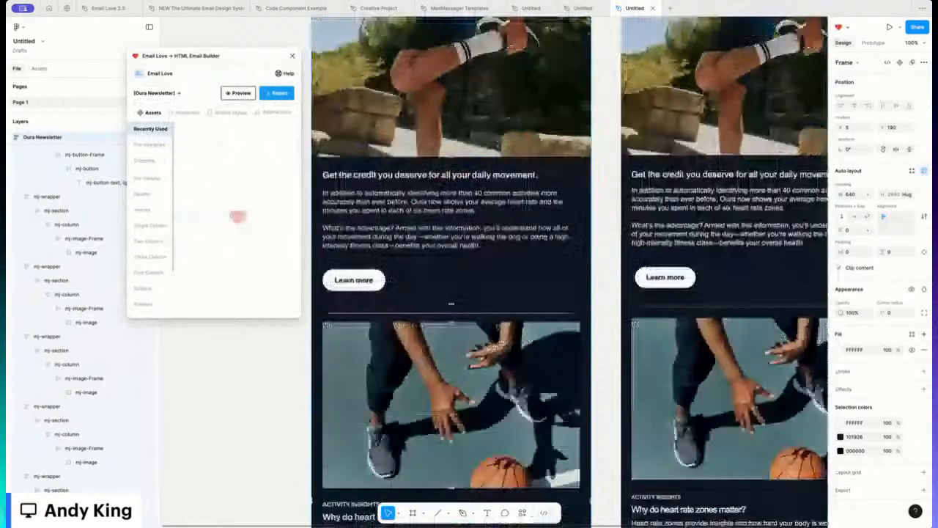
left_click(499, 327)
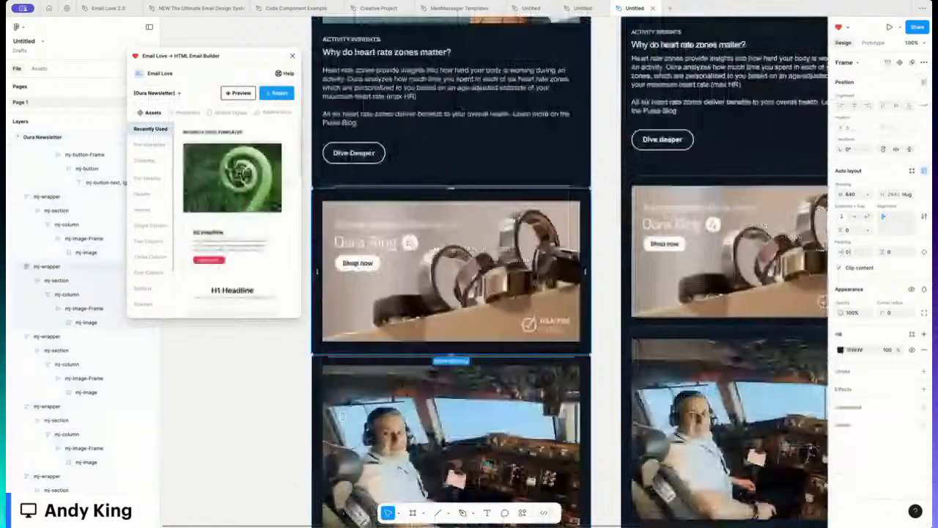
double_click(498, 327)
double_click(498, 327)
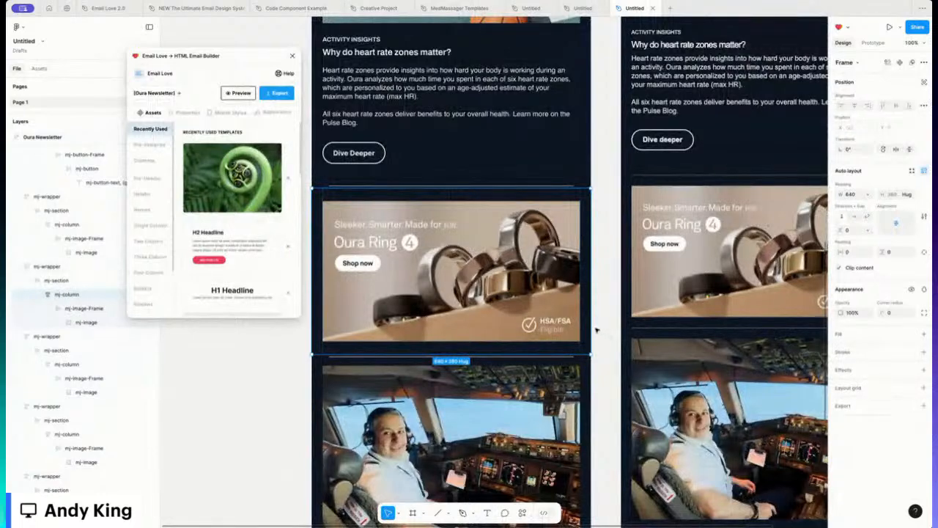
left_click_drag(588, 325, 578, 325)
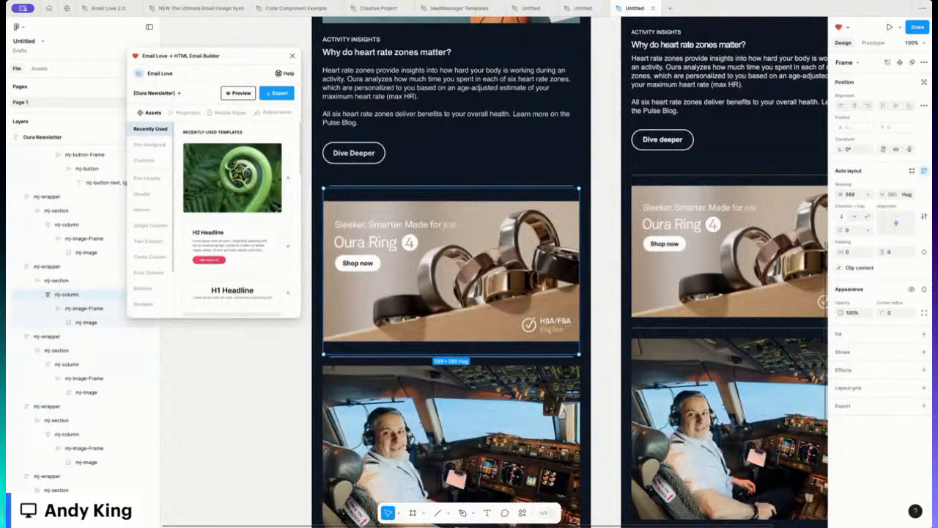
left_click(79, 322)
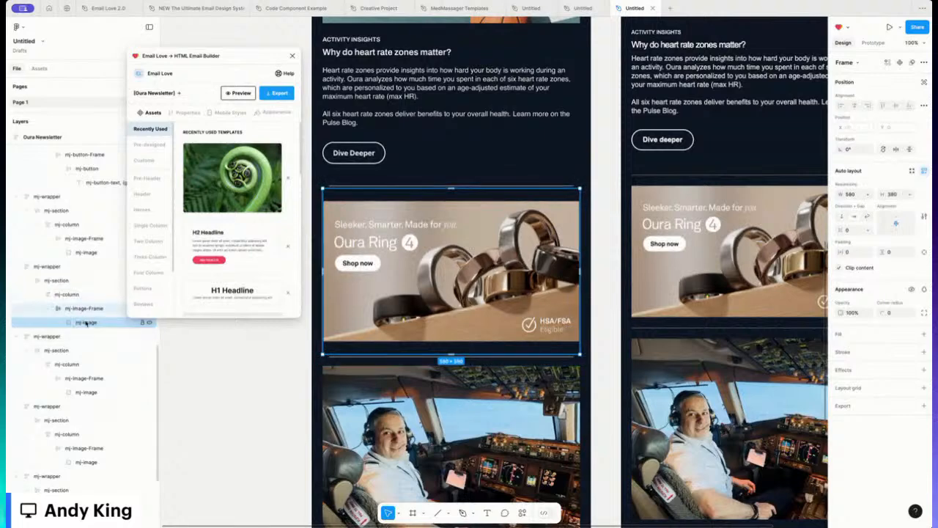
left_click(255, 366)
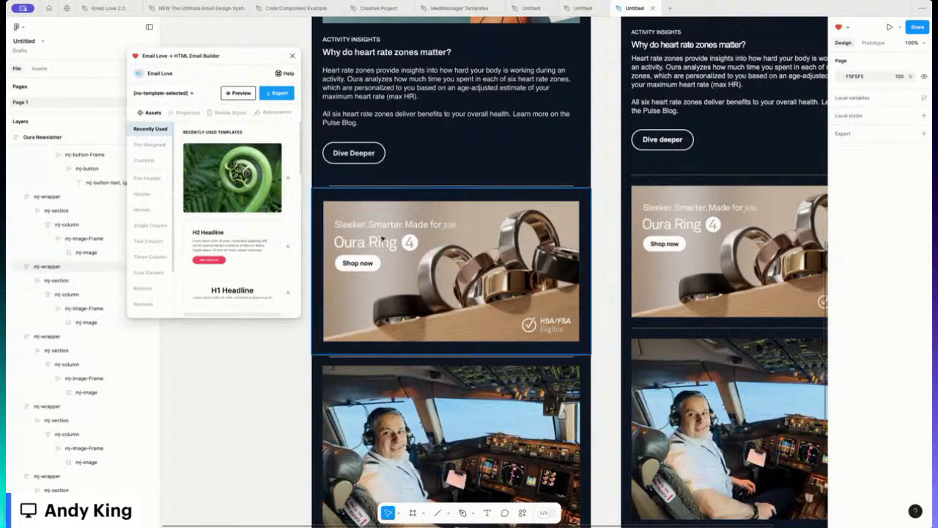
scroll(431, 296, "down", 10)
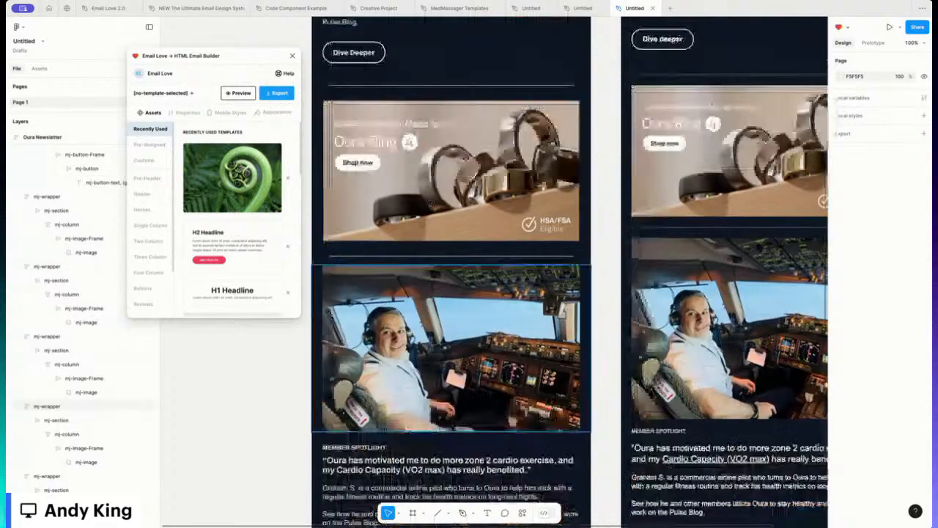
scroll(431, 296, "down", 2)
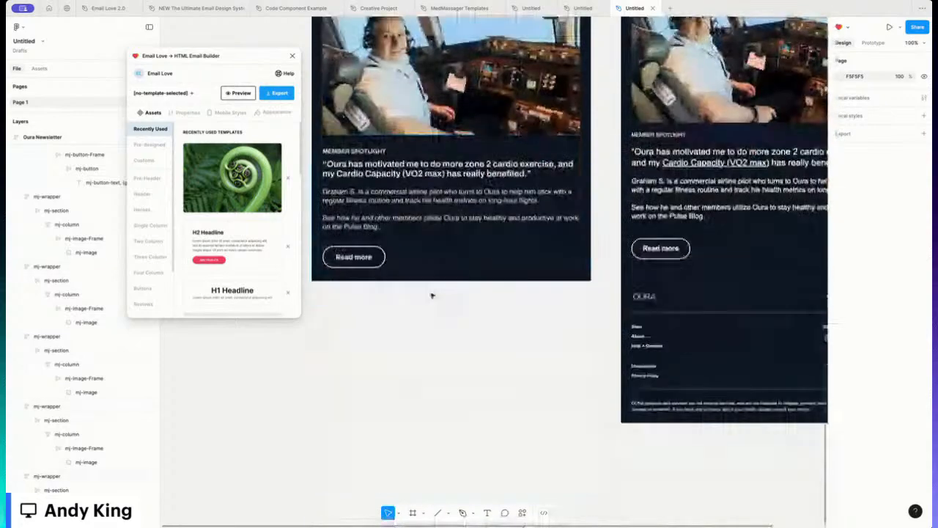
scroll(431, 296, "up", 15)
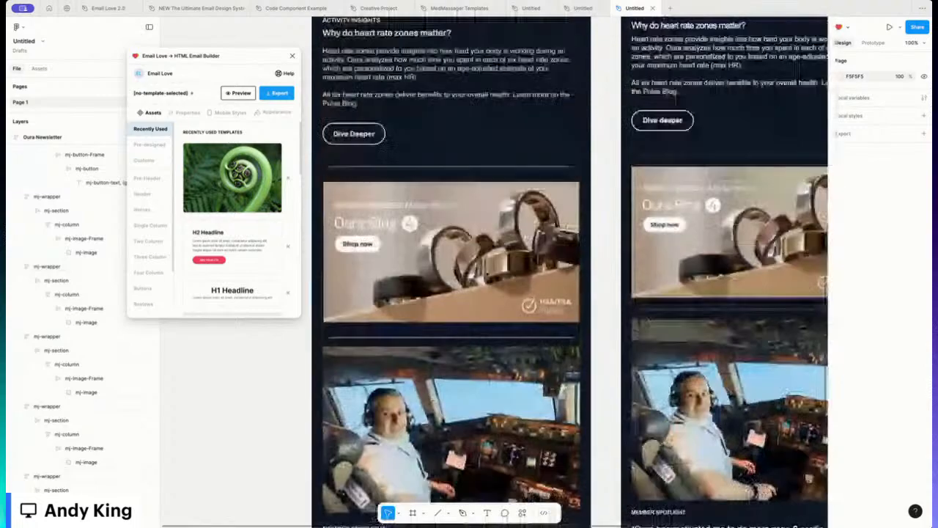
scroll(350, 90, "up", 8)
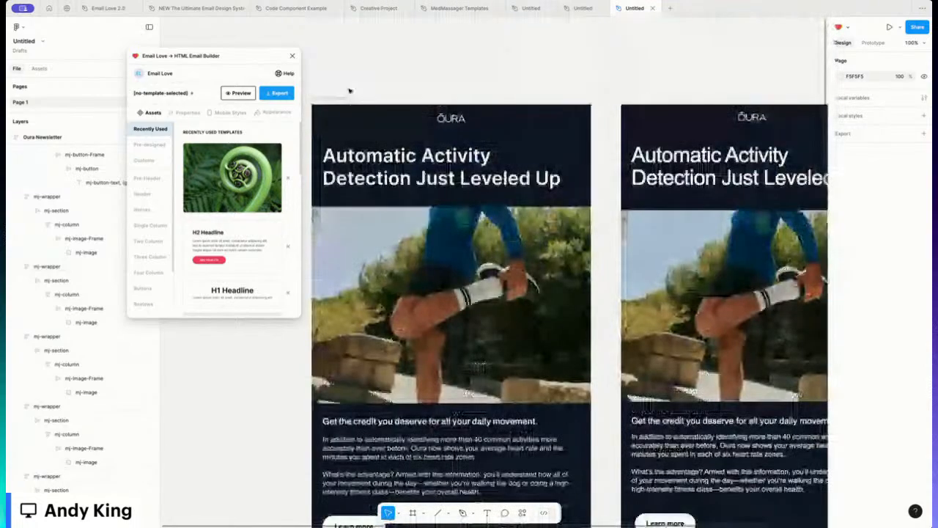
left_click(349, 90)
left_click(239, 93)
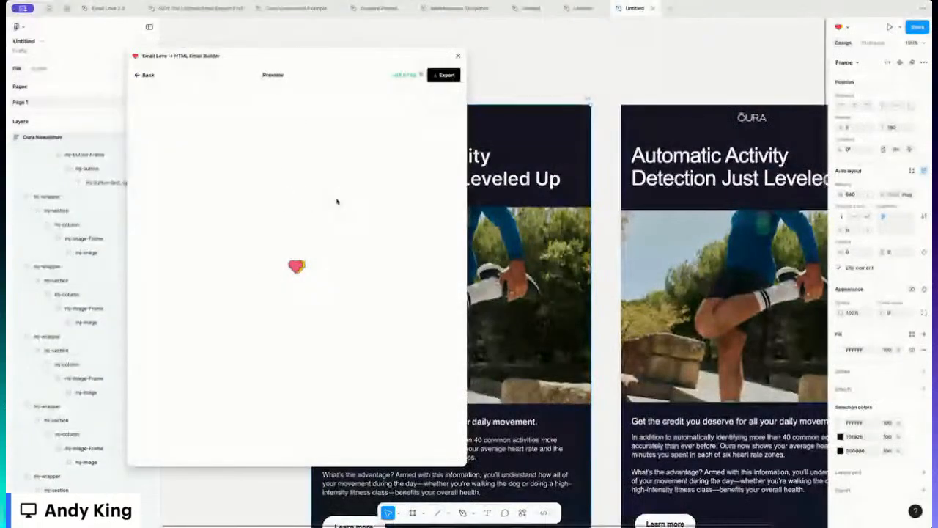
scroll(282, 186, "down", 10)
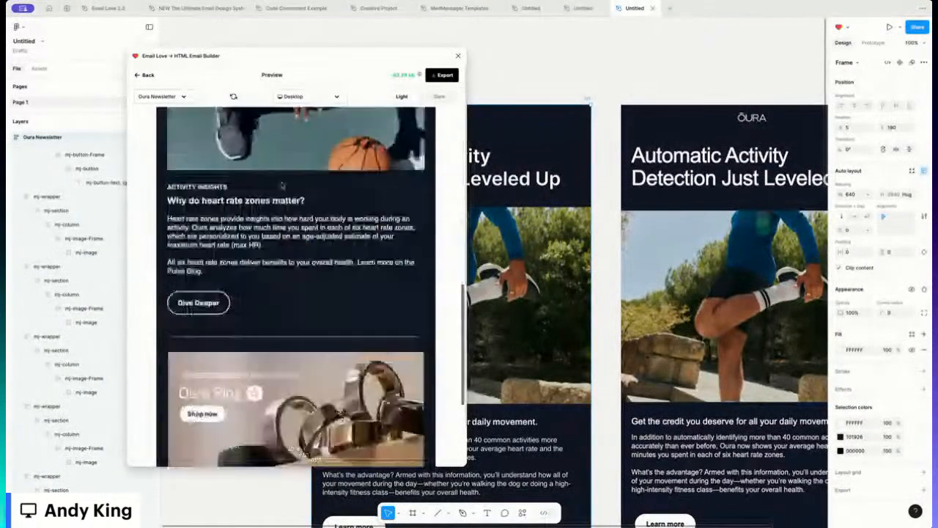
scroll(282, 186, "down", 6)
scroll(282, 186, "up", 10)
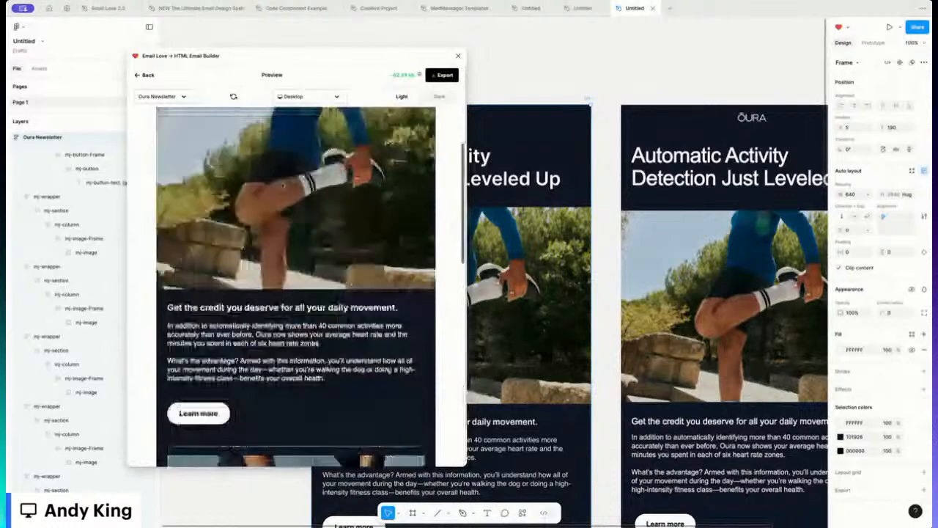
scroll(296, 286, "up", 5)
left_click(308, 96)
left_click(308, 128)
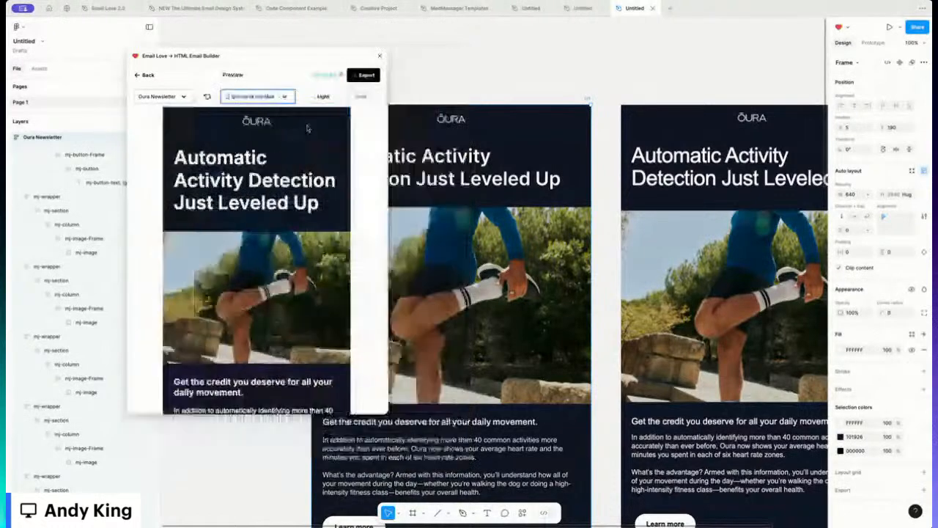
scroll(308, 128, "down", 5)
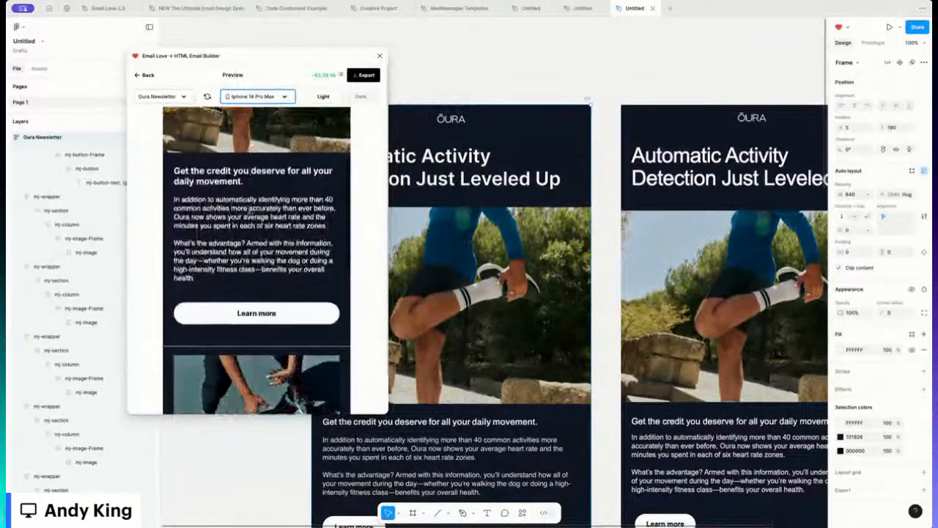
scroll(249, 210, "down", 1)
left_click_drag(182, 177, 327, 204)
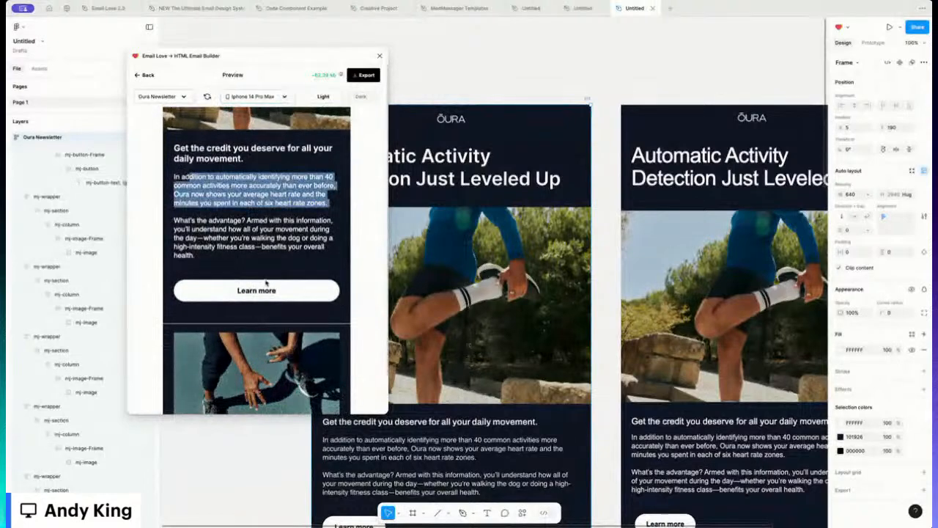
scroll(285, 292, "down", 5)
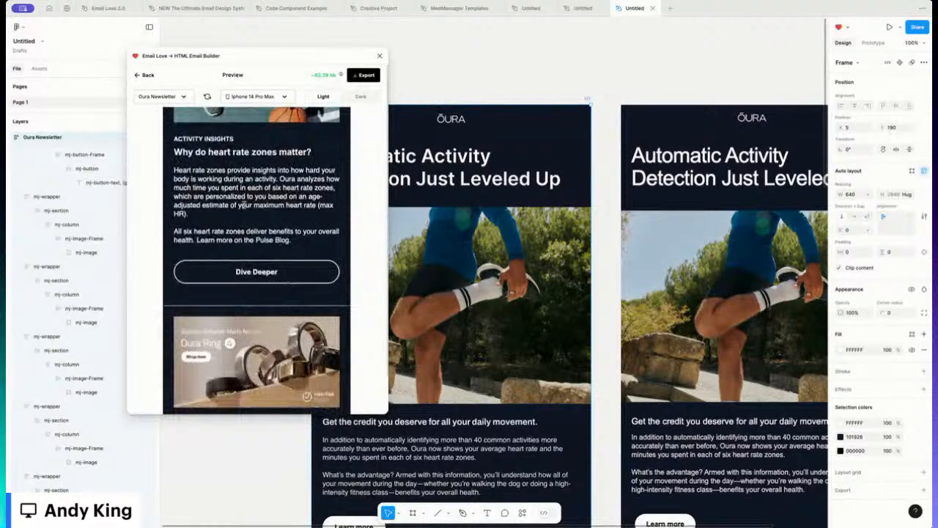
scroll(243, 205, "up", 1)
left_click_drag(308, 175, 174, 175)
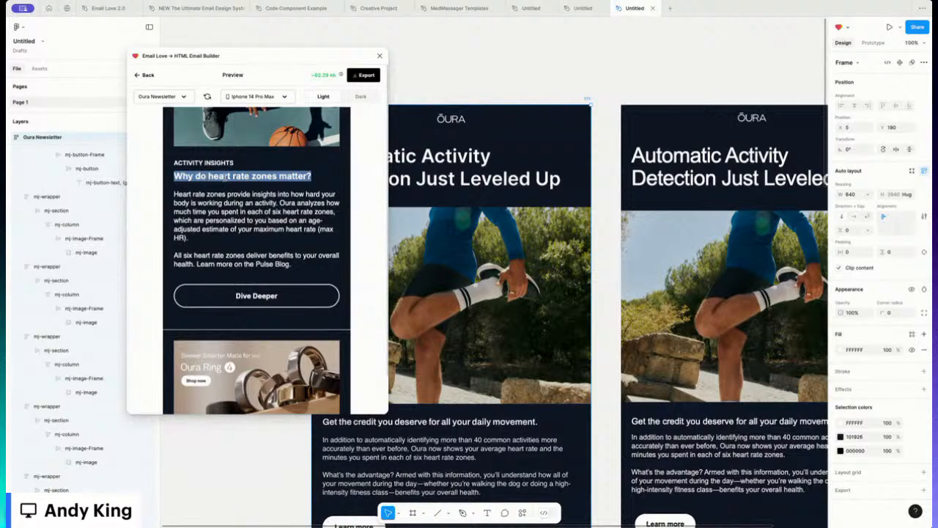
left_click(266, 217)
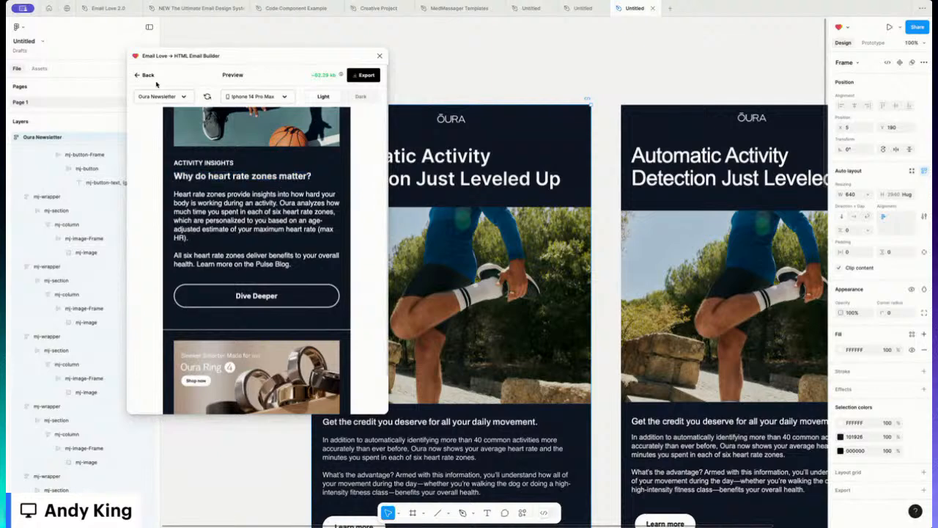
scroll(433, 331, "down", 5)
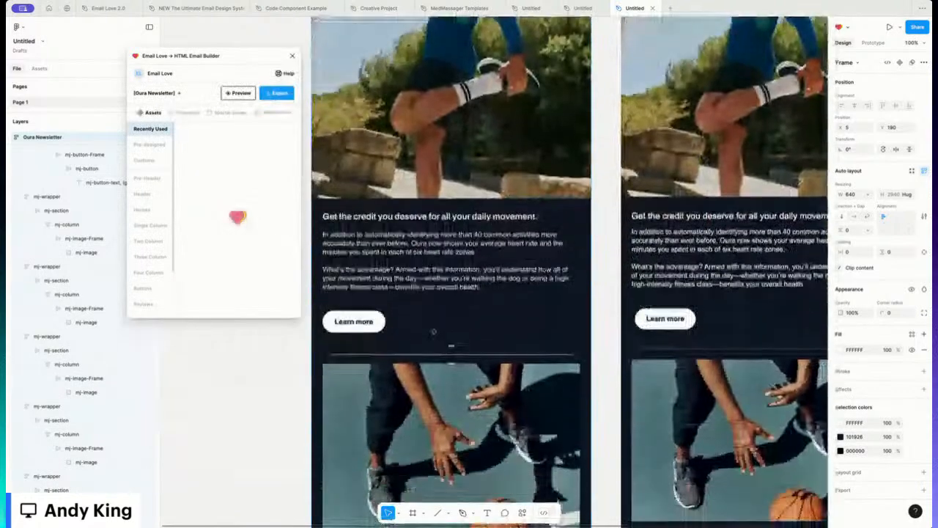
Step: In Mobile Styles, turn on a mobile font size of 20 for the heart-rate heading
scroll(433, 332, "down", 2)
scroll(452, 268, "down", 3)
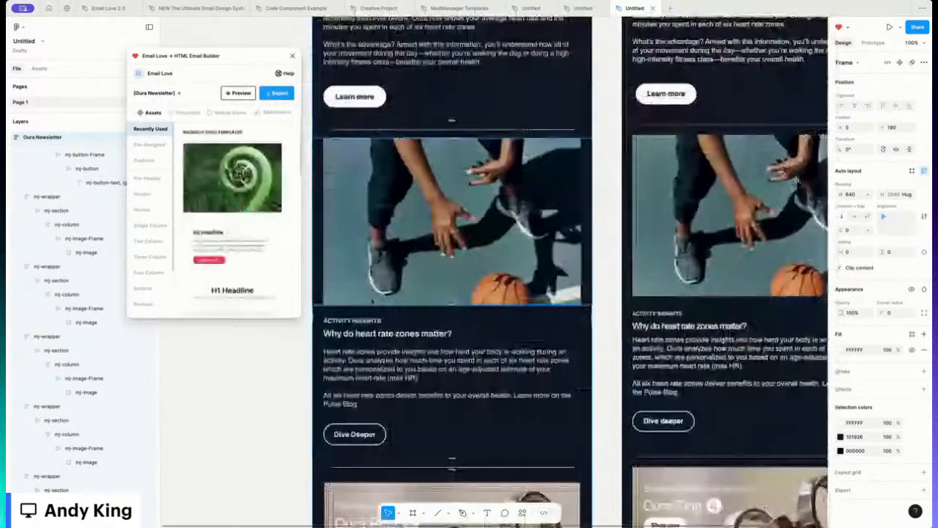
left_click(81, 221)
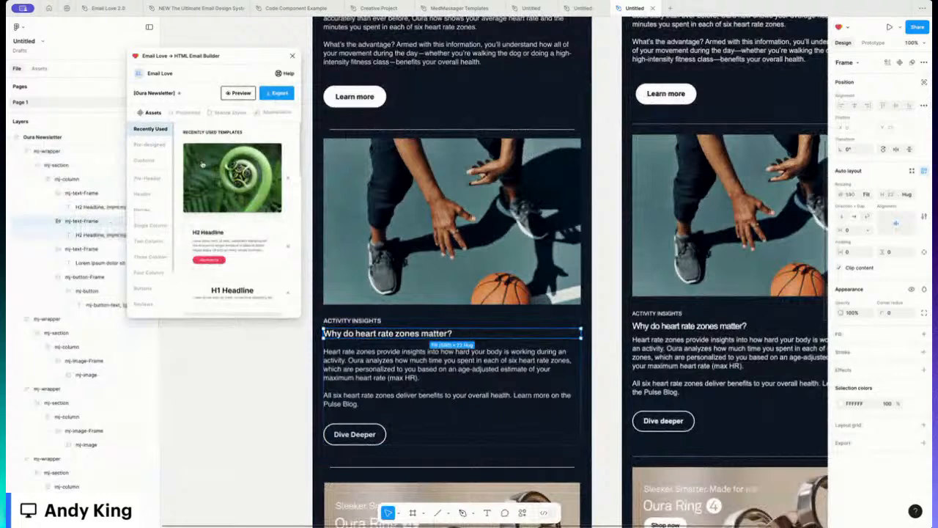
left_click(229, 113)
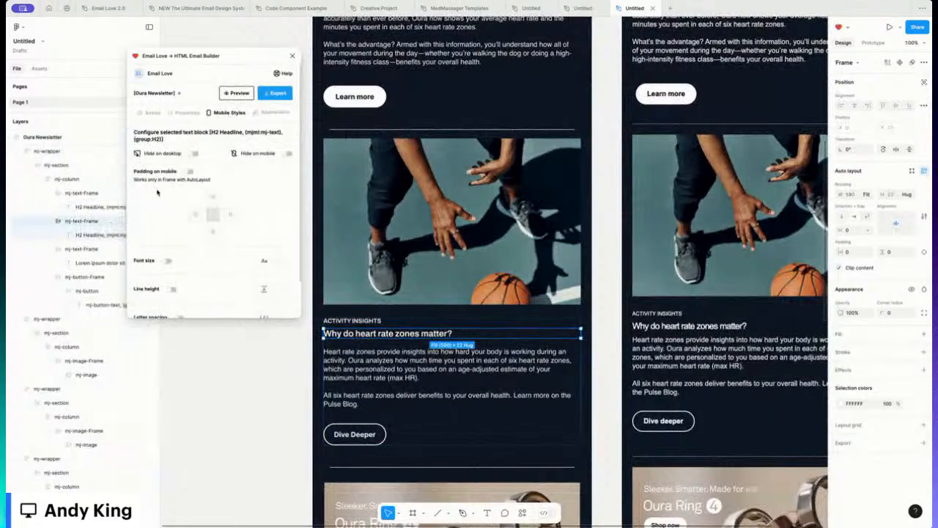
left_click(167, 263)
left_click(275, 261)
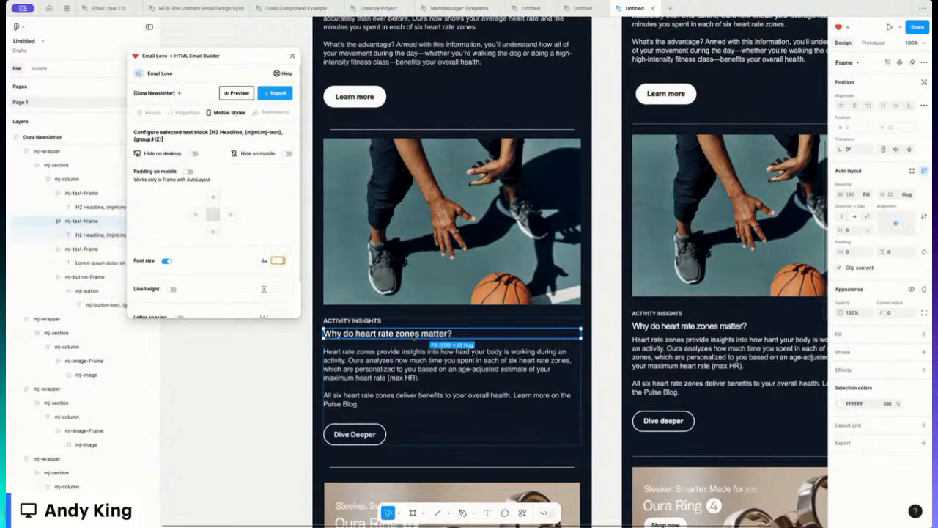
type("1")
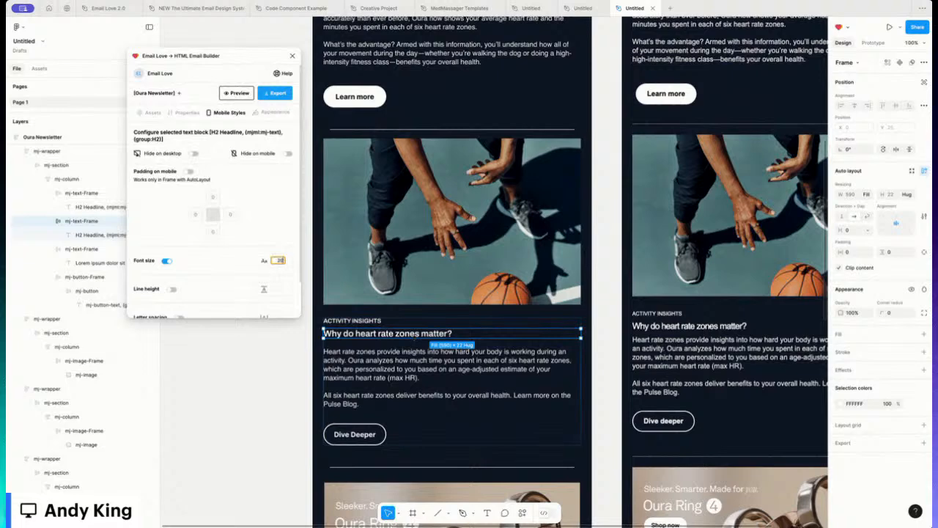
Step: Turn on a mobile line height of 19 for the heading
left_click(169, 289)
left_click(277, 289)
left_click(230, 276)
scroll(402, 327, "up", 5)
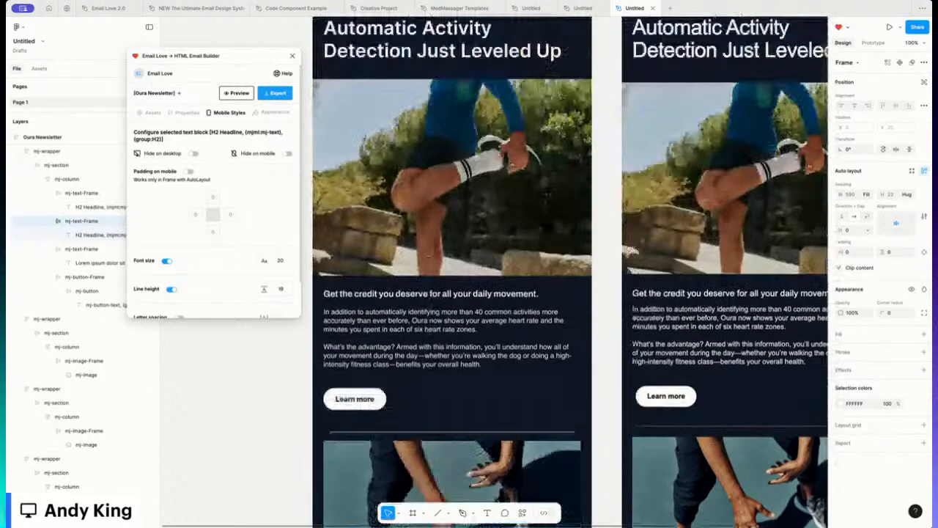
scroll(402, 323, "up", 2)
left_click(330, 115)
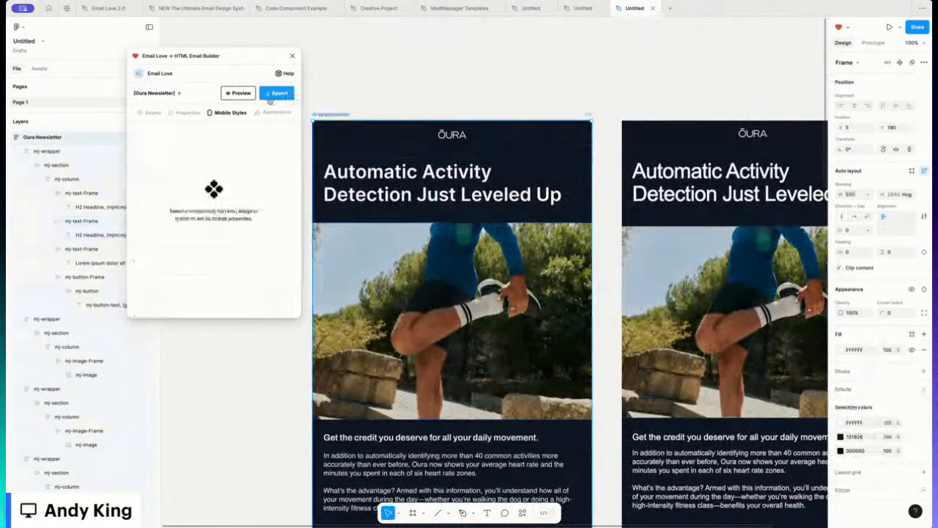
left_click(271, 95)
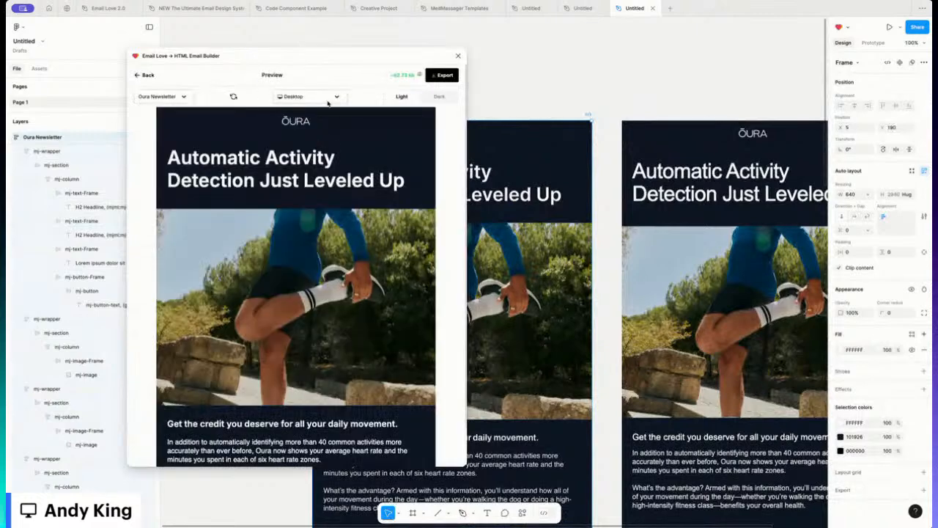
left_click(328, 103)
left_click(317, 128)
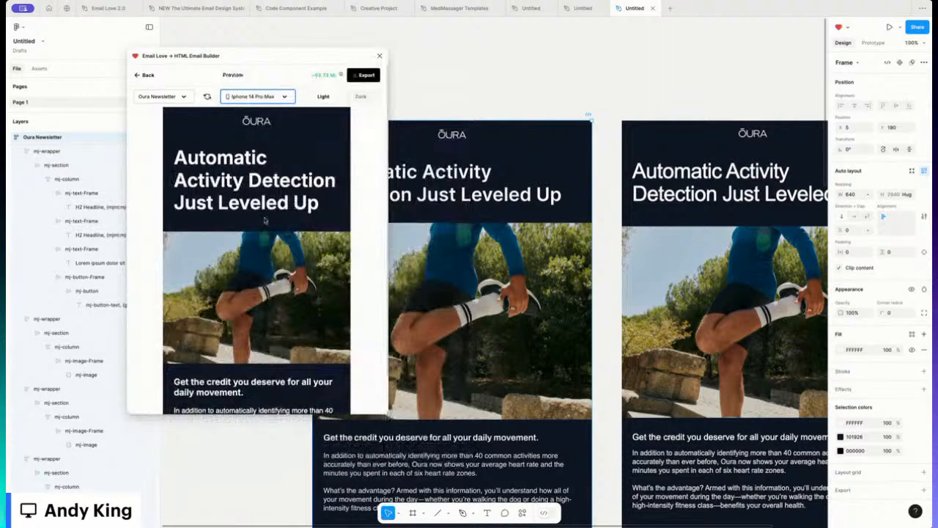
scroll(265, 220, "down", 10)
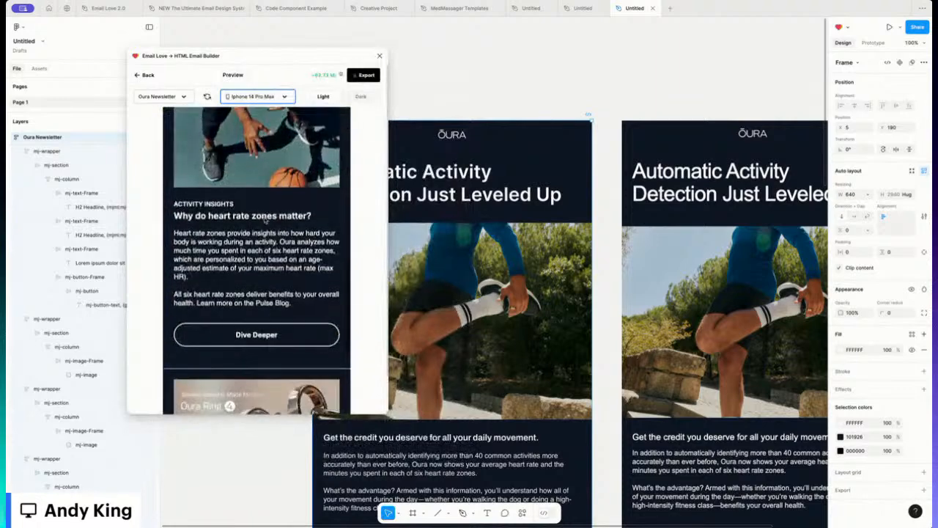
scroll(265, 219, "down", 2)
scroll(266, 220, "up", 2)
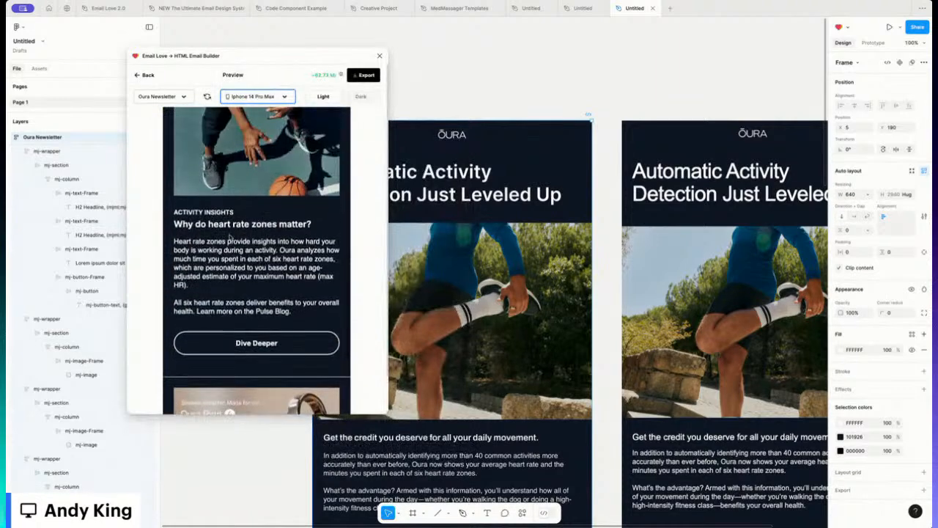
scroll(437, 287, "down", 7)
scroll(437, 288, "left", 1)
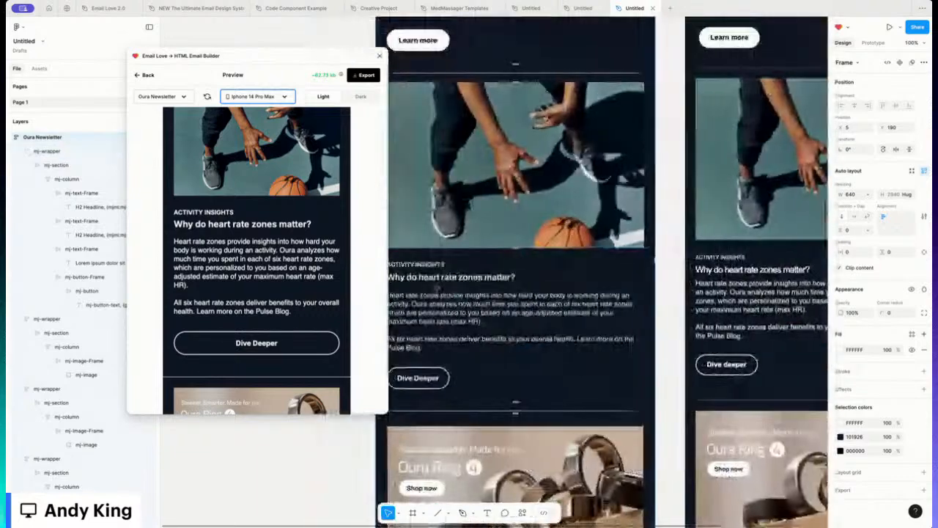
left_click(152, 76)
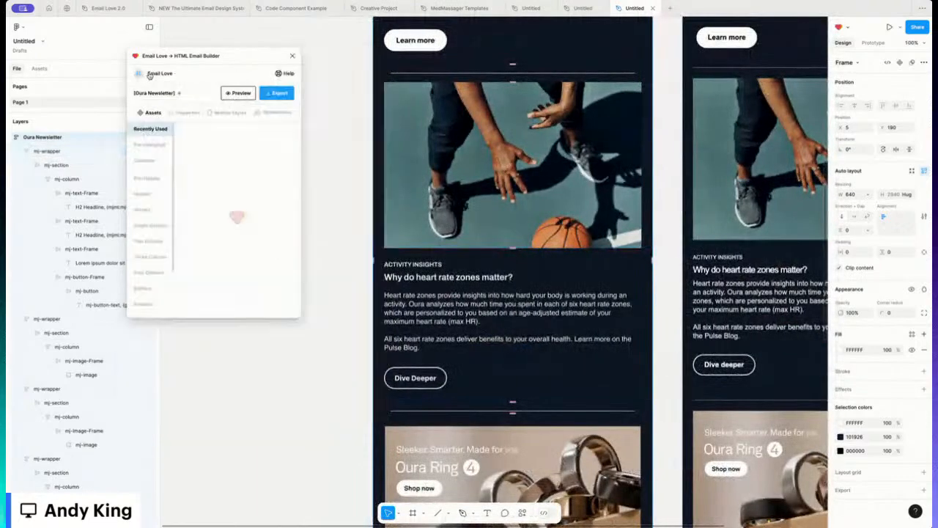
Step: Set the heart-rate headline's mobile font size to 30
left_click(460, 279)
left_click(460, 279)
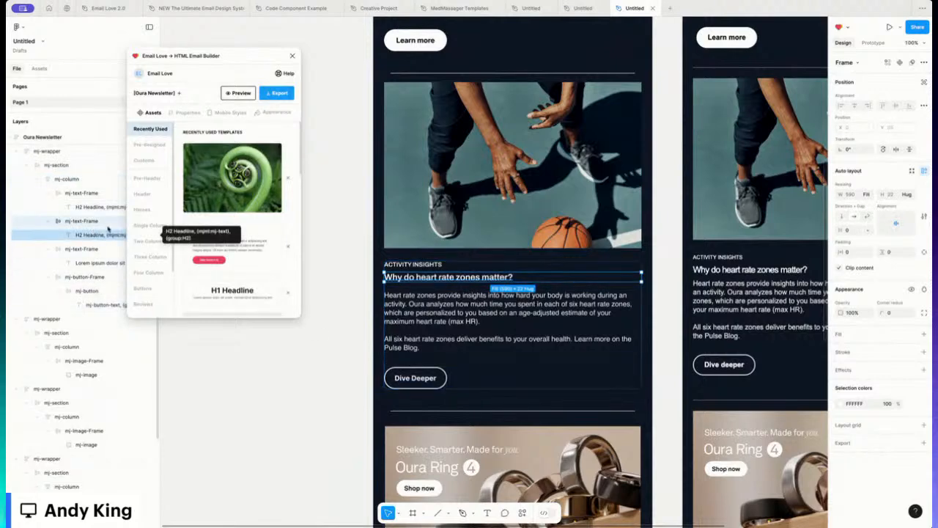
left_click(228, 113)
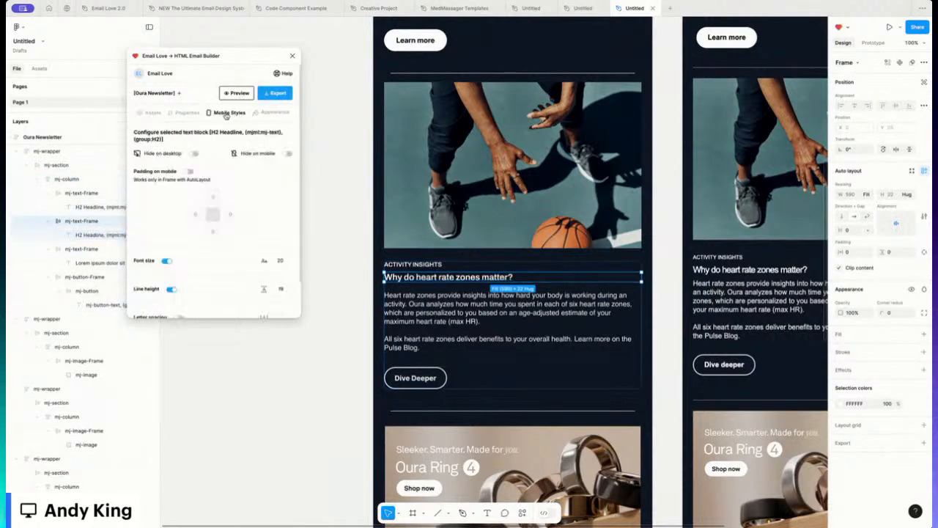
double_click(281, 261)
scroll(425, 177, "up", 10)
scroll(425, 178, "up", 3)
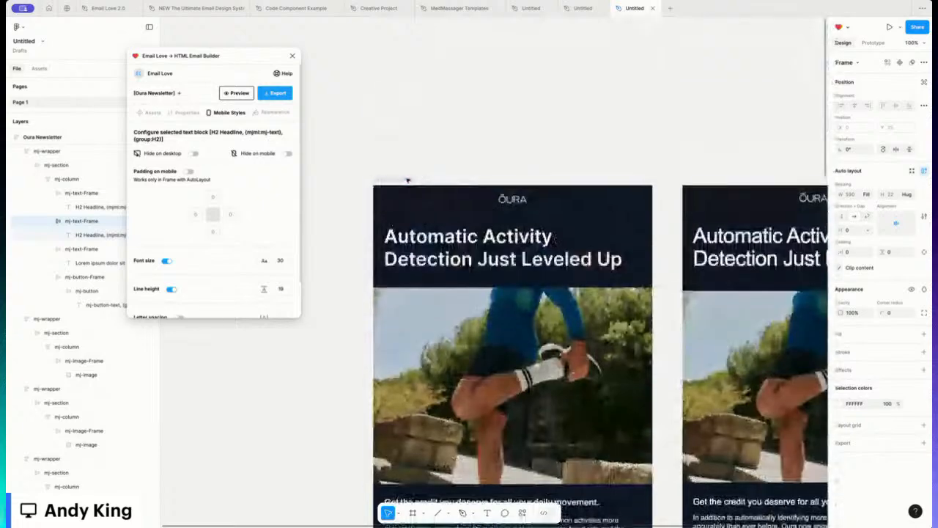
Step: Enable a mobile font size of 20 for the heart-rate paragraph
left_click(407, 178)
scroll(425, 330, "down", 1)
scroll(460, 289, "down", 8)
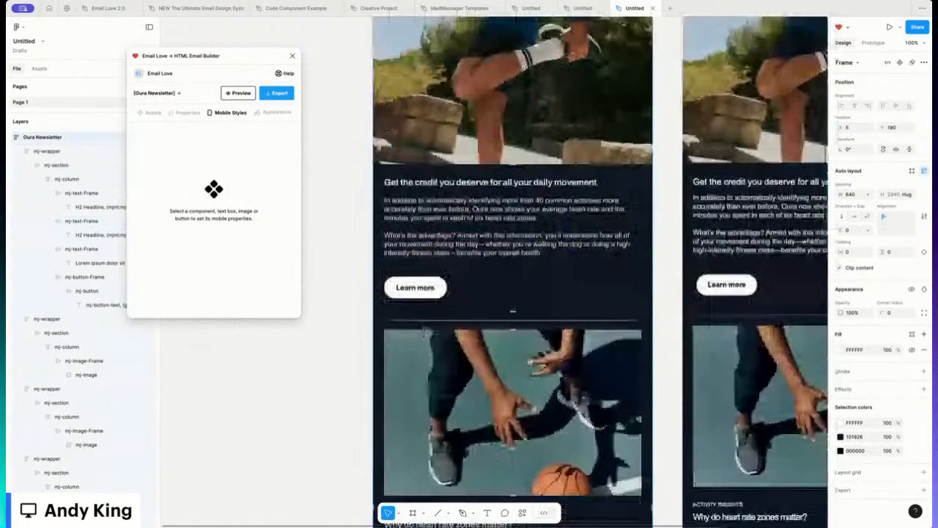
left_click(460, 290)
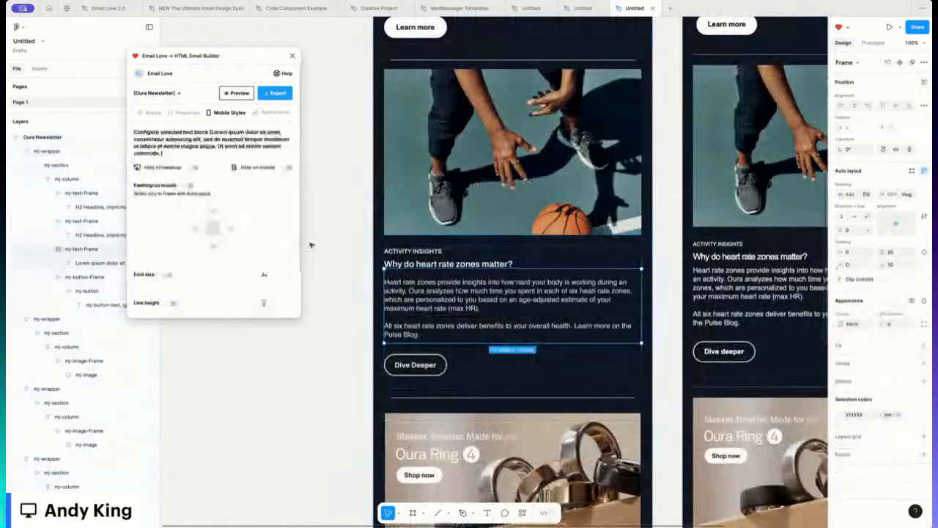
left_click(168, 274)
left_click(272, 274)
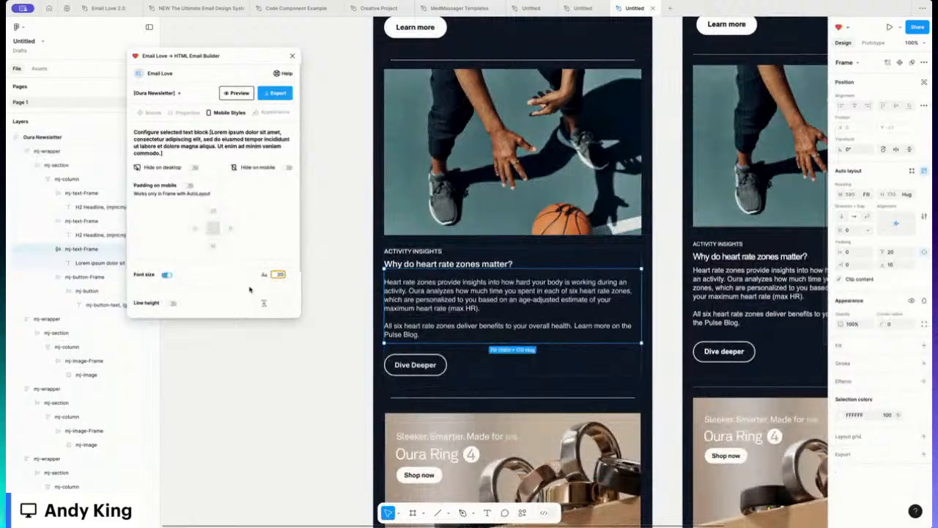
Step: Select the Oura Newsletter frame and open the Email Love preview
scroll(386, 122, "up", 5)
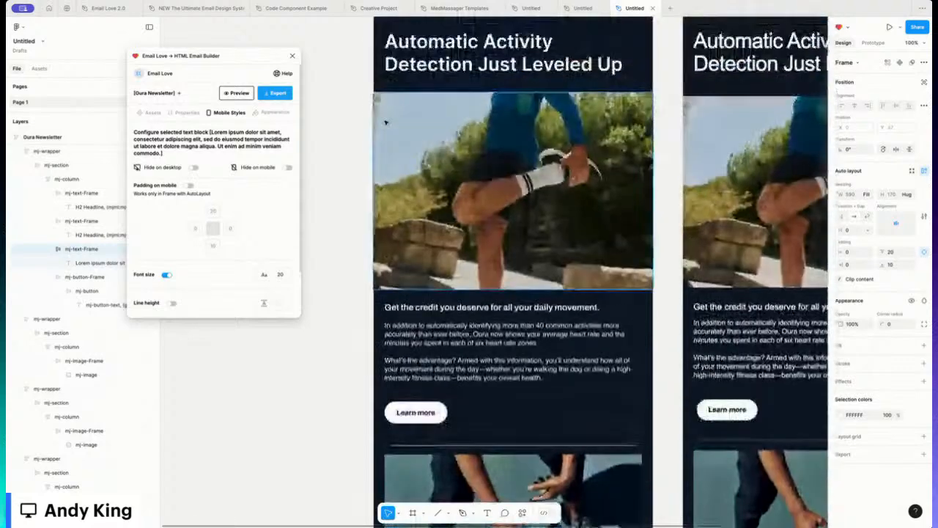
scroll(385, 122, "up", 3)
left_click(387, 148)
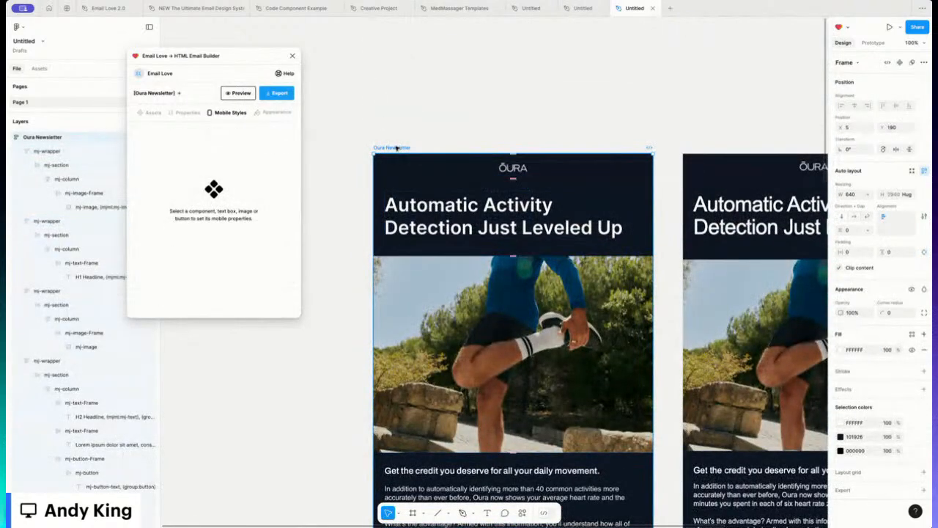
left_click(248, 95)
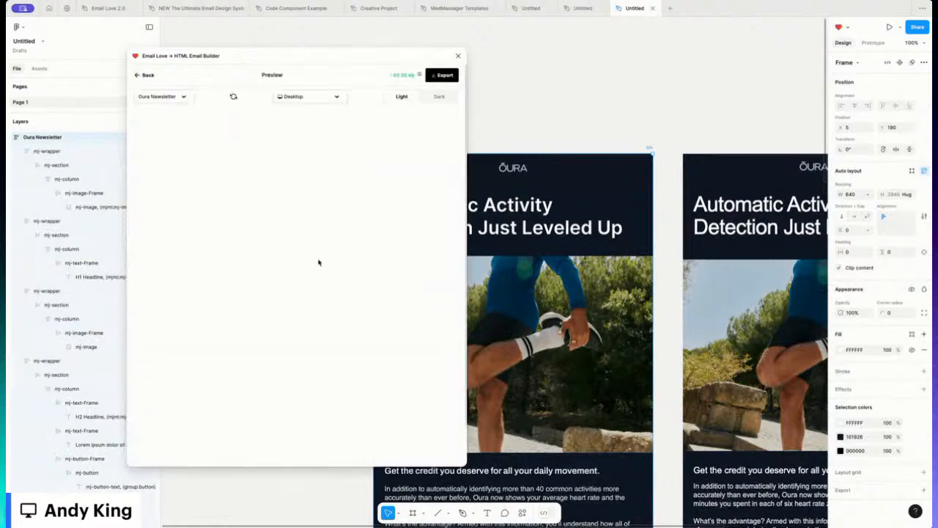
Step: Preview the email at iPhone 14 Pro Max size and scroll through it
scroll(318, 261, "down", 10)
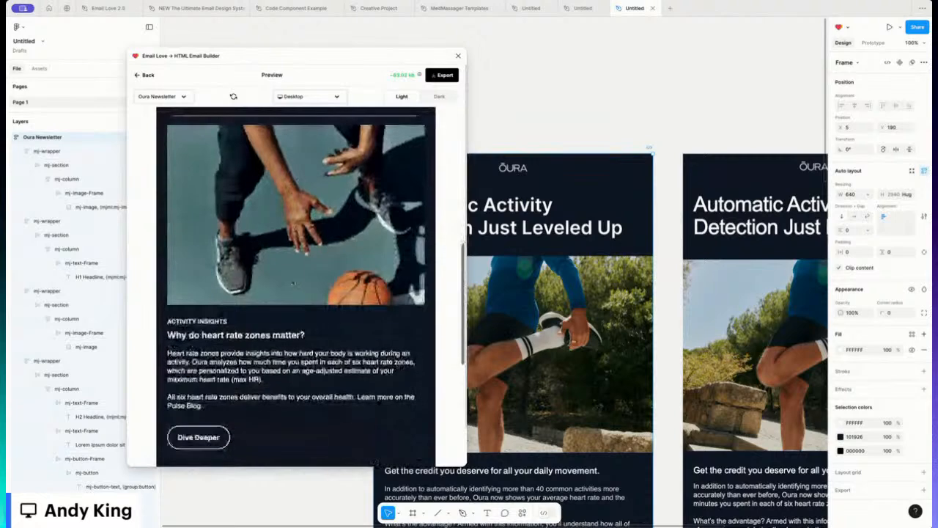
scroll(293, 282, "up", 3)
left_click(308, 96)
left_click(303, 129)
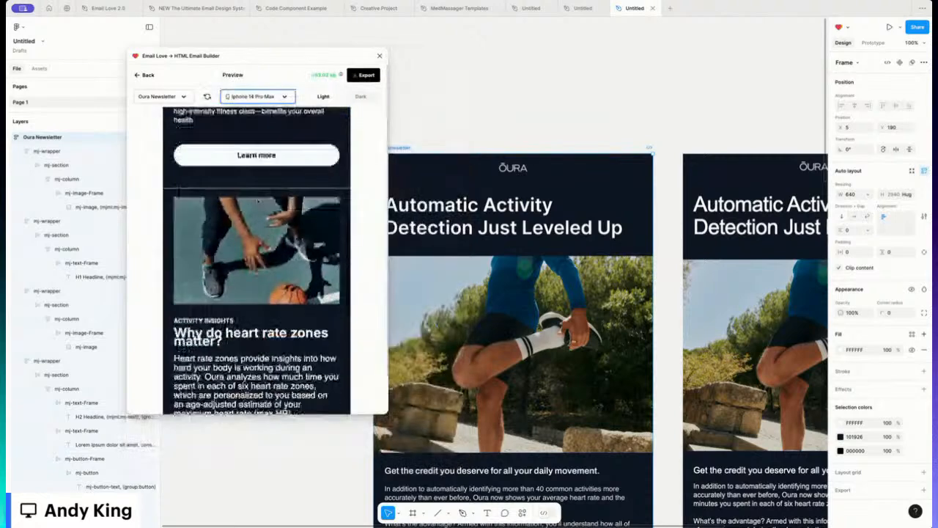
scroll(258, 200, "down", 3)
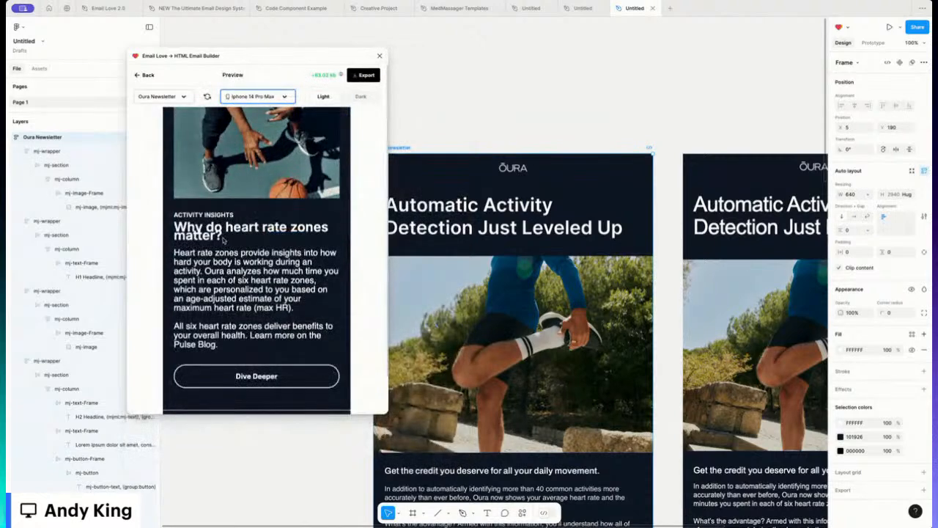
left_click(186, 227)
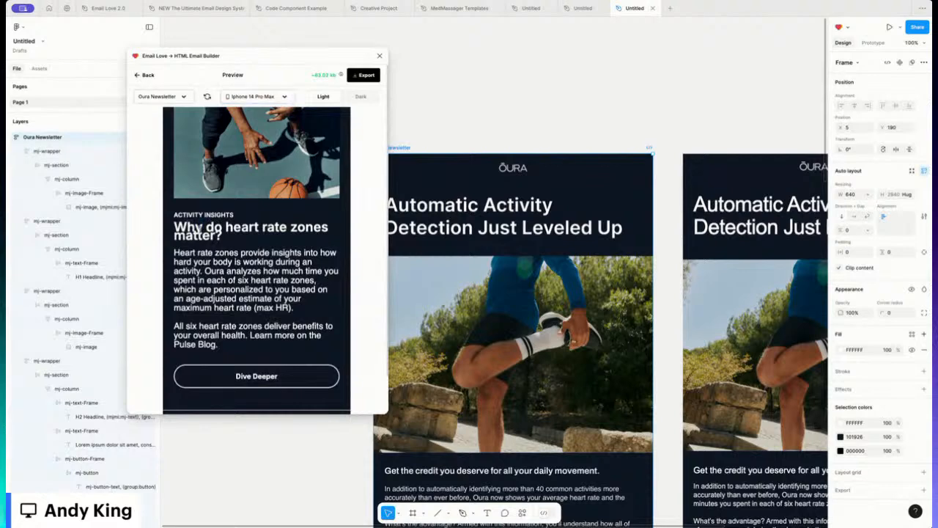
scroll(228, 290, "down", 5)
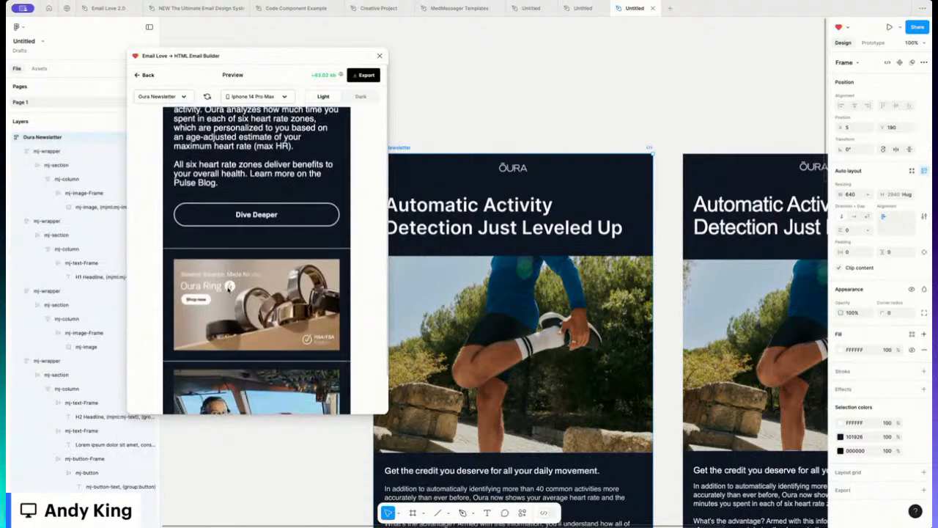
scroll(240, 285, "down", 2)
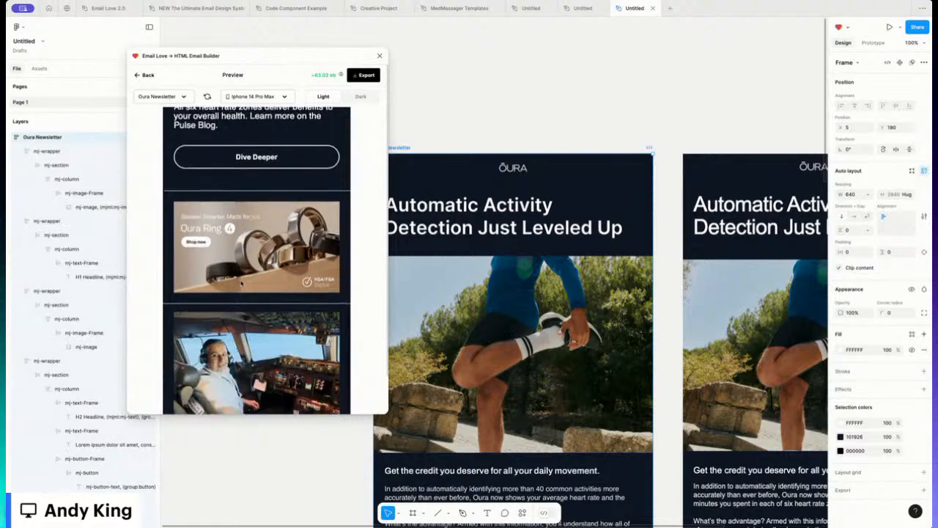
scroll(241, 284, "down", 5)
scroll(241, 284, "up", 11)
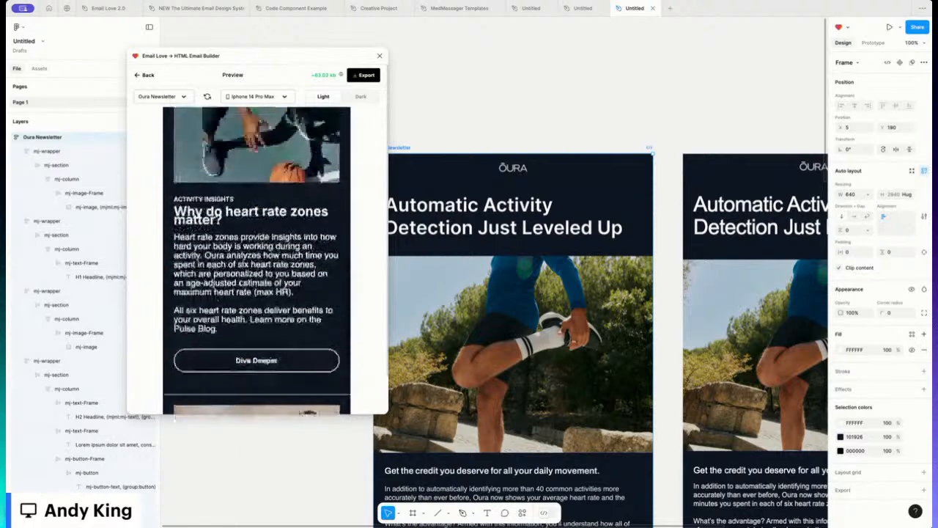
scroll(257, 260, "up", 10)
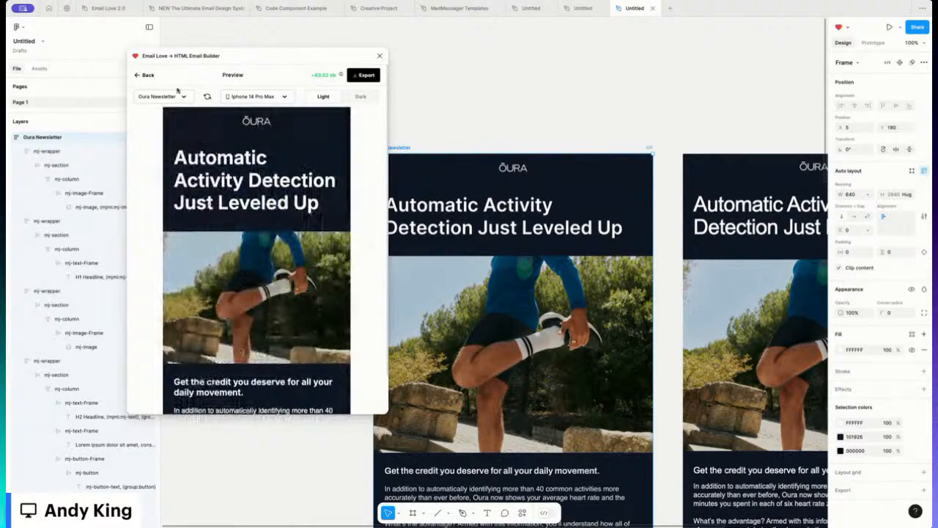
Step: Switch the preview to Dark mode and review the email
left_click(358, 96)
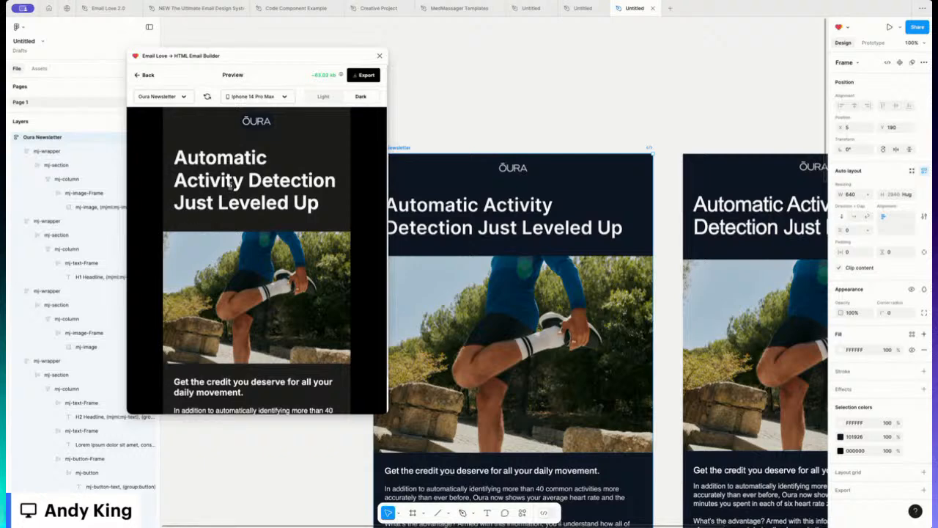
scroll(217, 195, "down", 5)
scroll(217, 195, "down", 5)
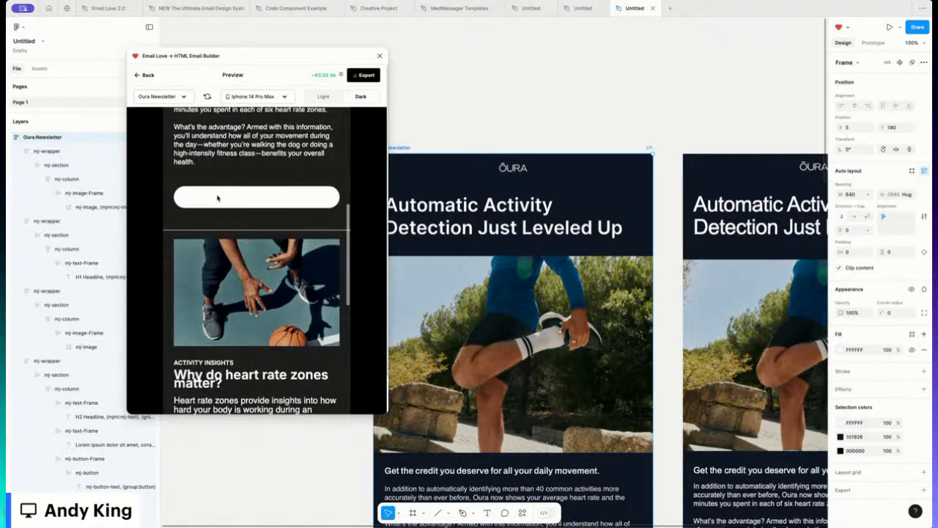
scroll(217, 195, "up", 10)
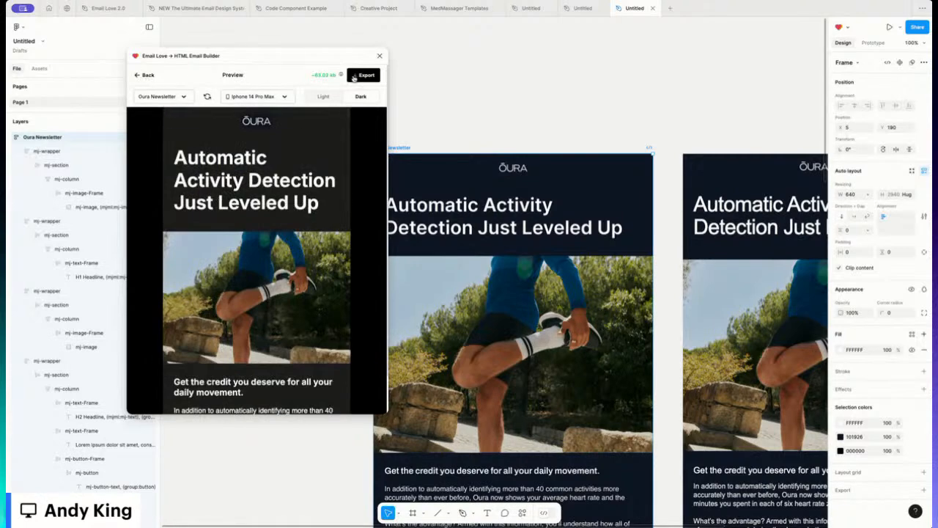
scroll(484, 214, "down", 1)
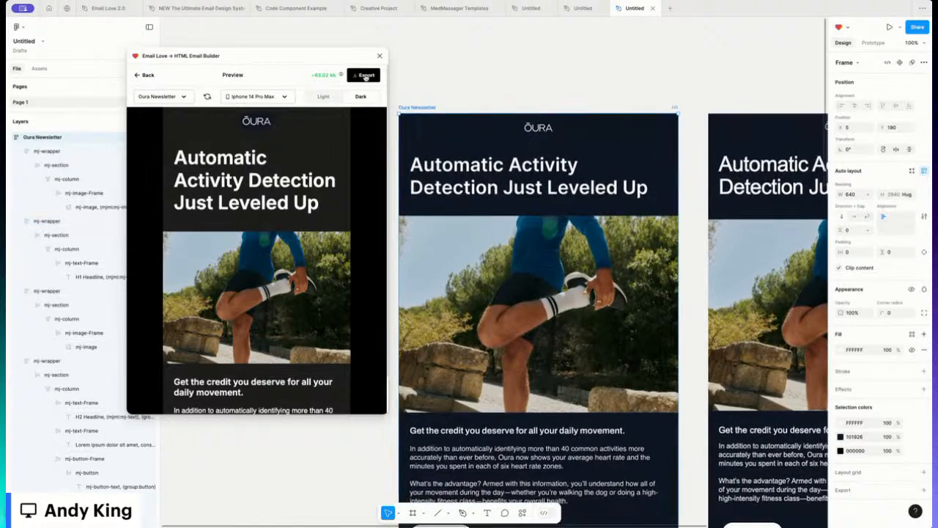
Step: Export as HTML code with hosted image URL upload on, then go to Send test email
left_click(365, 76)
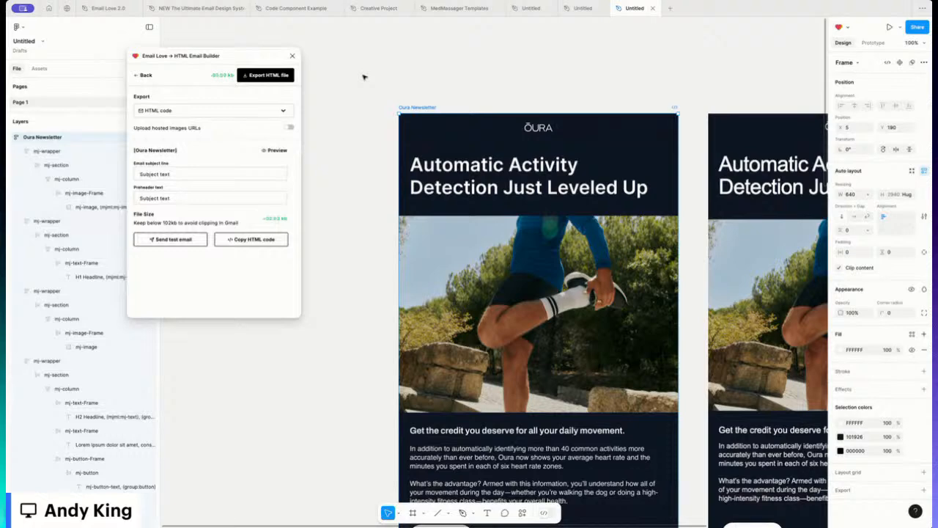
left_click(191, 111)
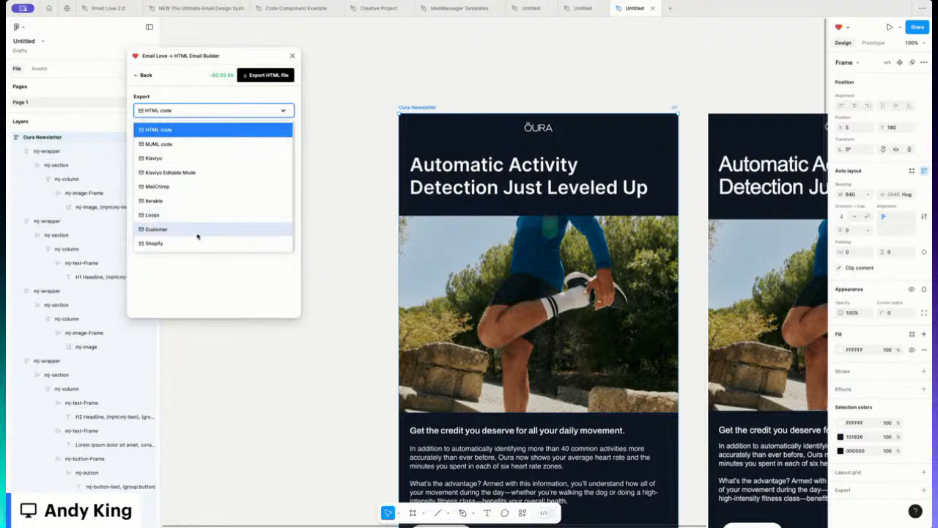
left_click(279, 113)
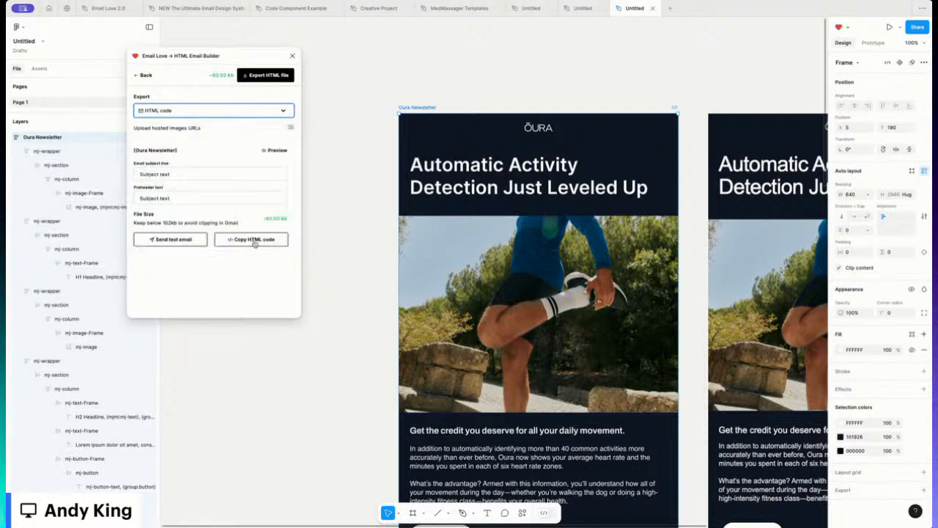
left_click(290, 129)
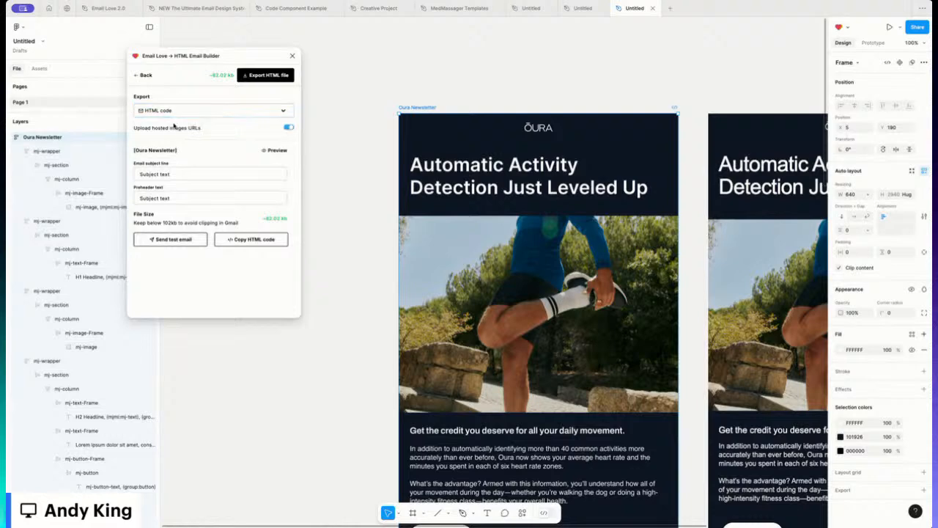
left_click(166, 239)
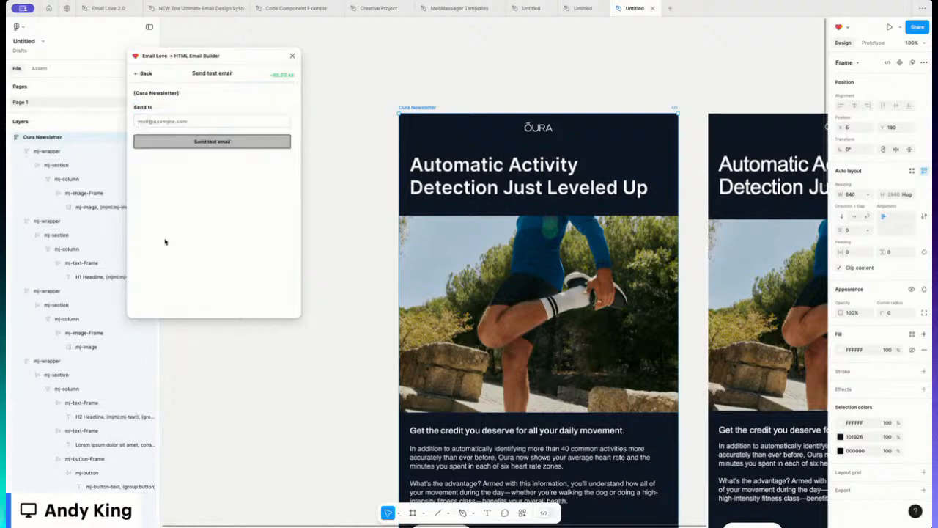
Step: Enter the recipient's e-mail address and send the Oura Newsletter test email
left_click(176, 122)
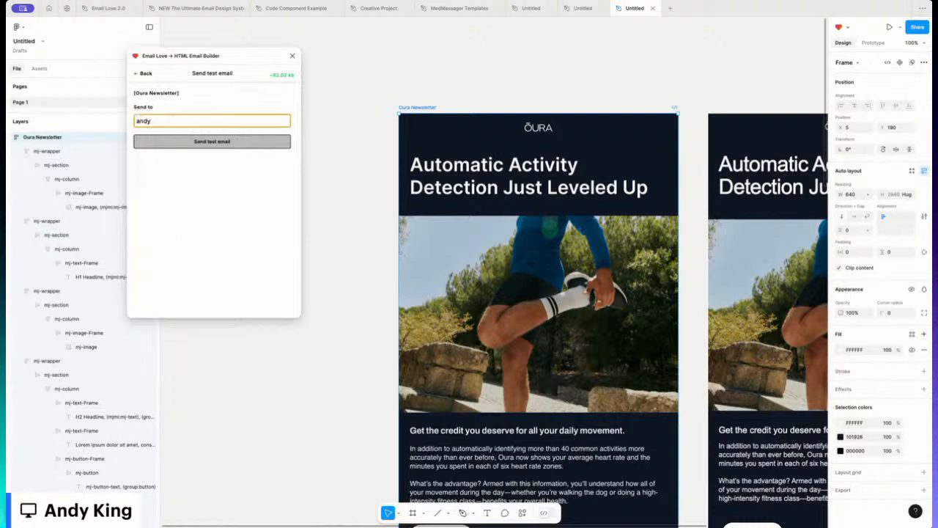
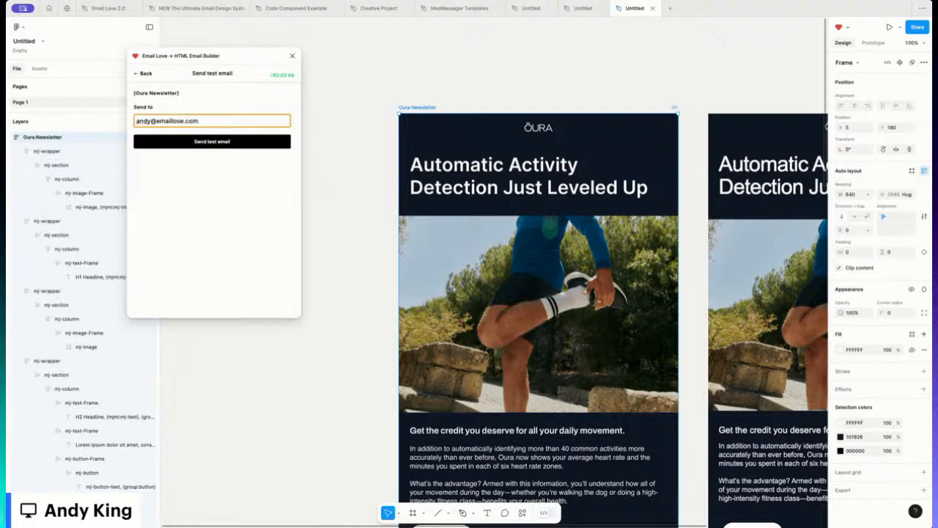
left_click(218, 143)
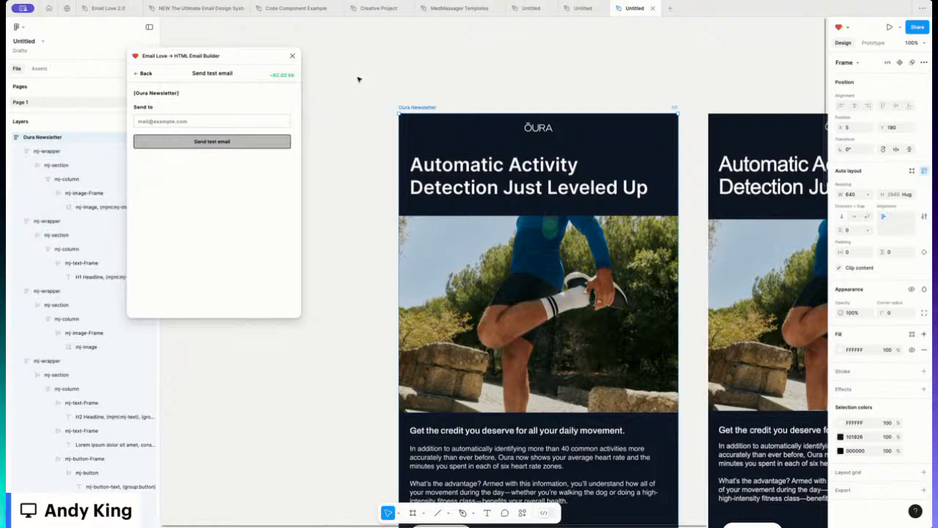
left_click_drag(244, 64, 271, 63)
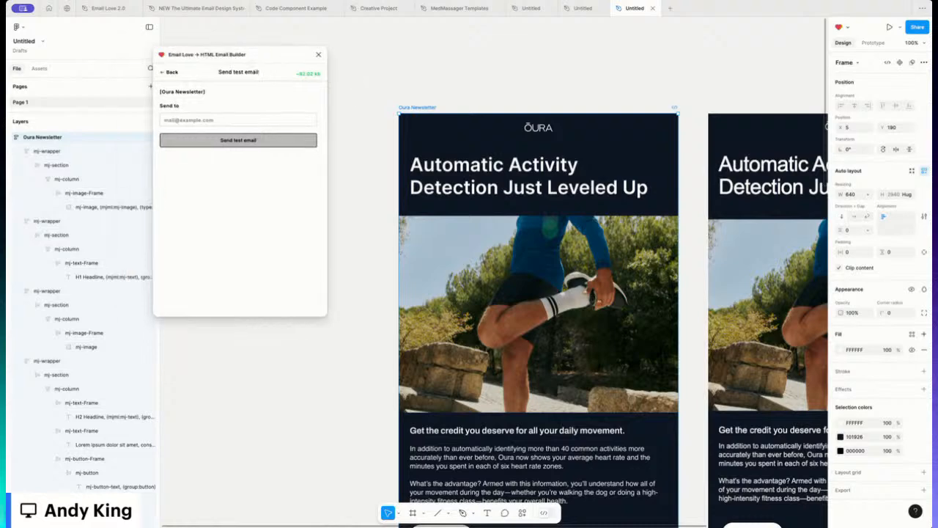